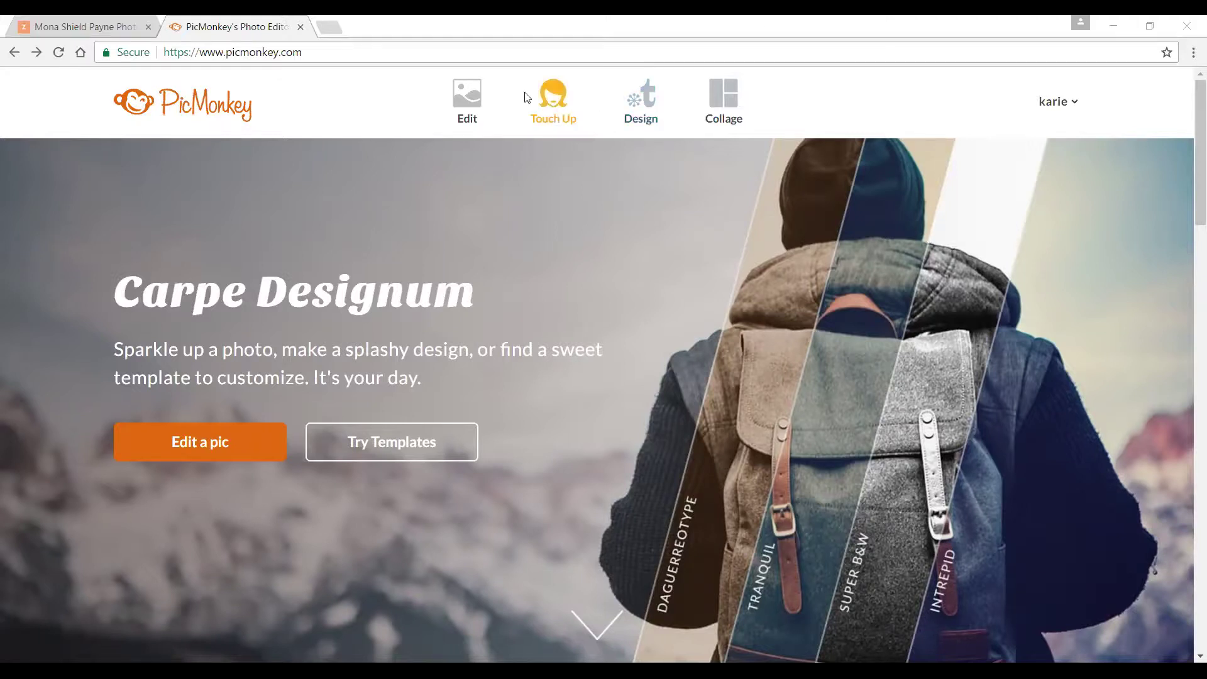
Create a new blank design with a custom canvas size of 851 × 315 pixels
mouse_move(465, 97)
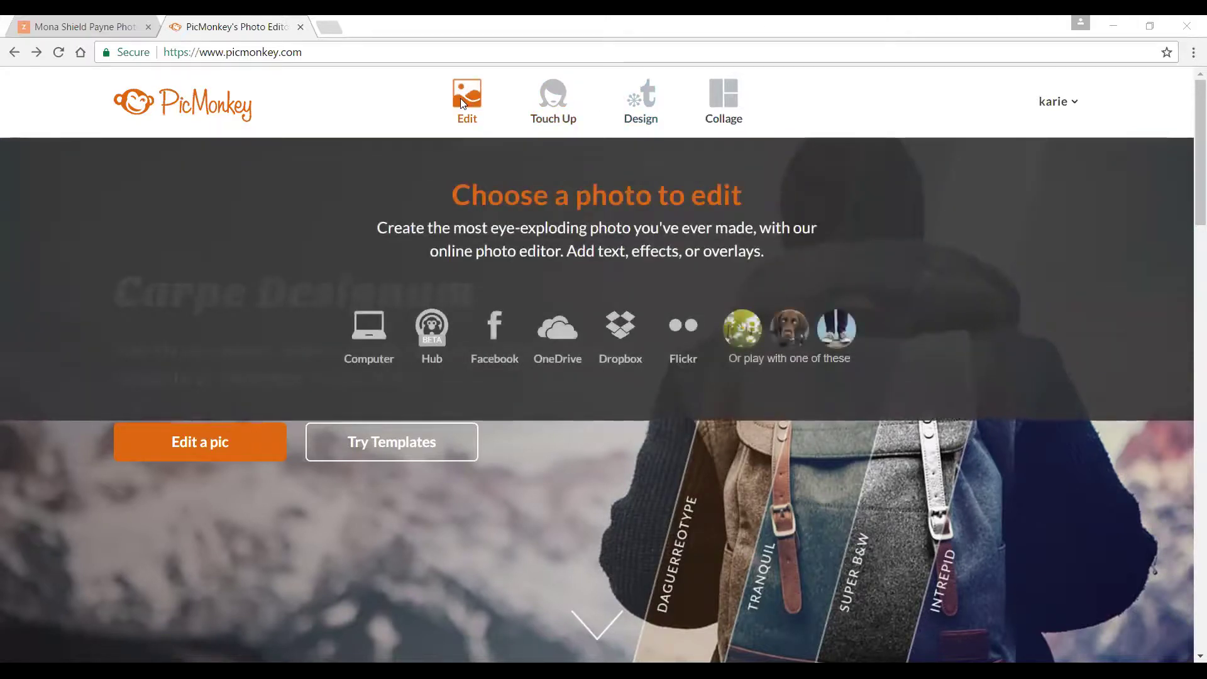
mouse_move(553, 88)
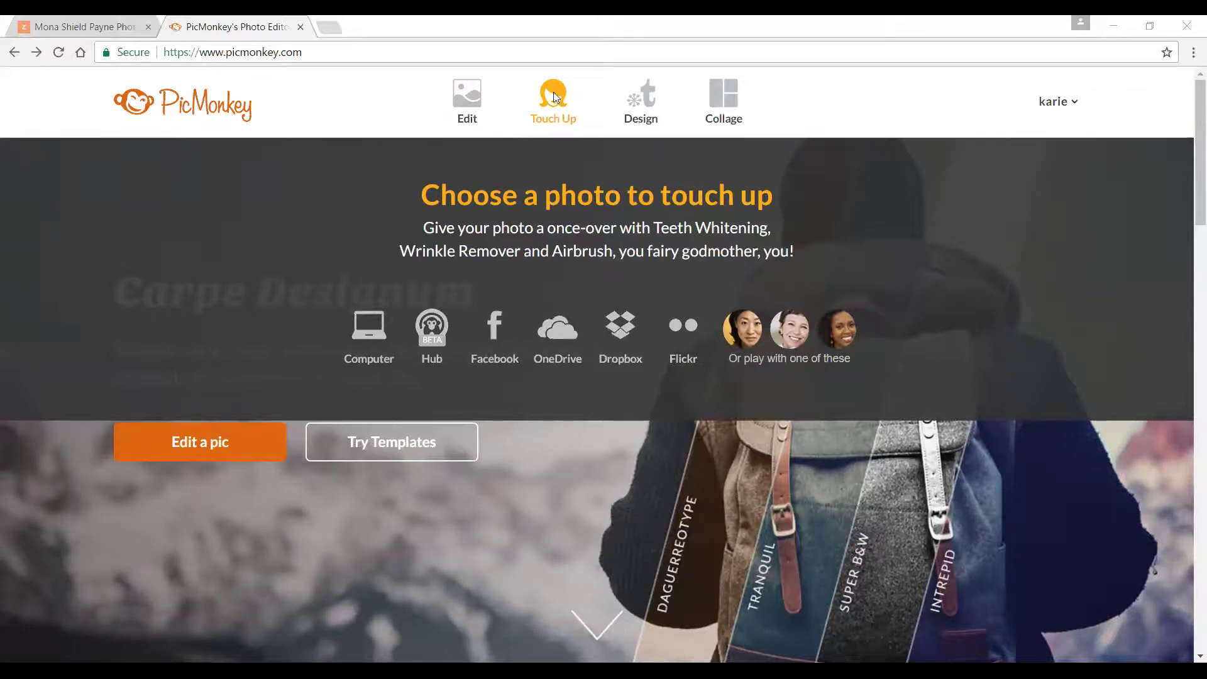
mouse_move(626, 99)
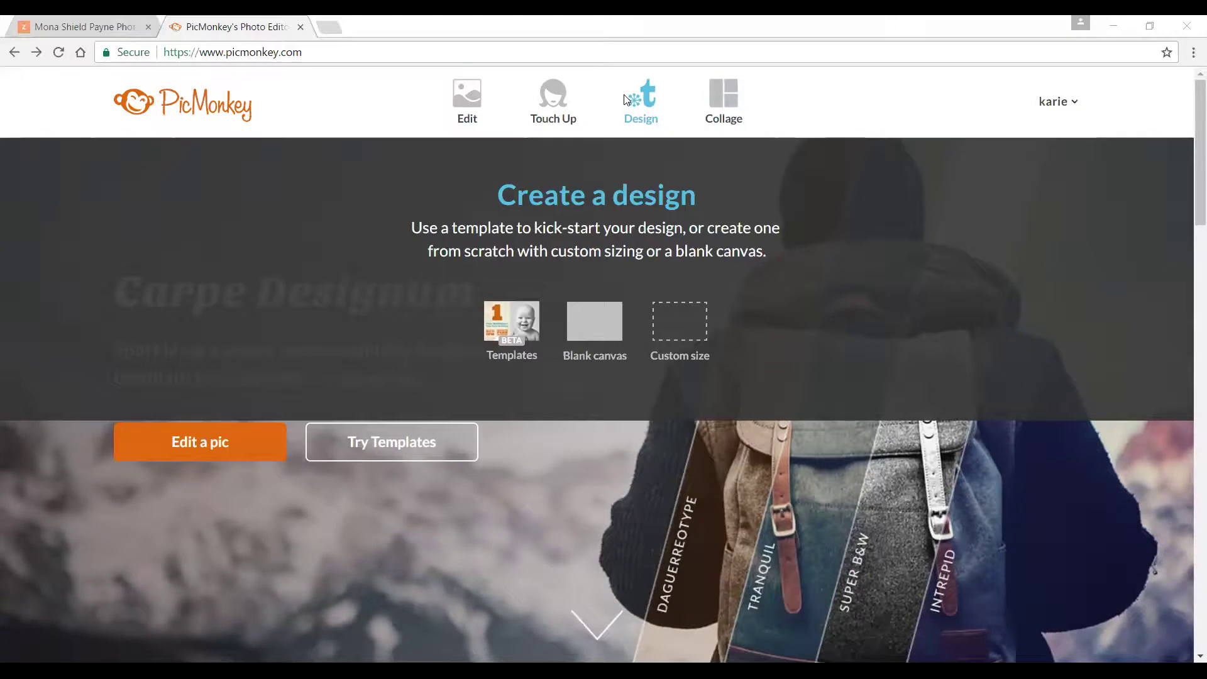
mouse_move(734, 95)
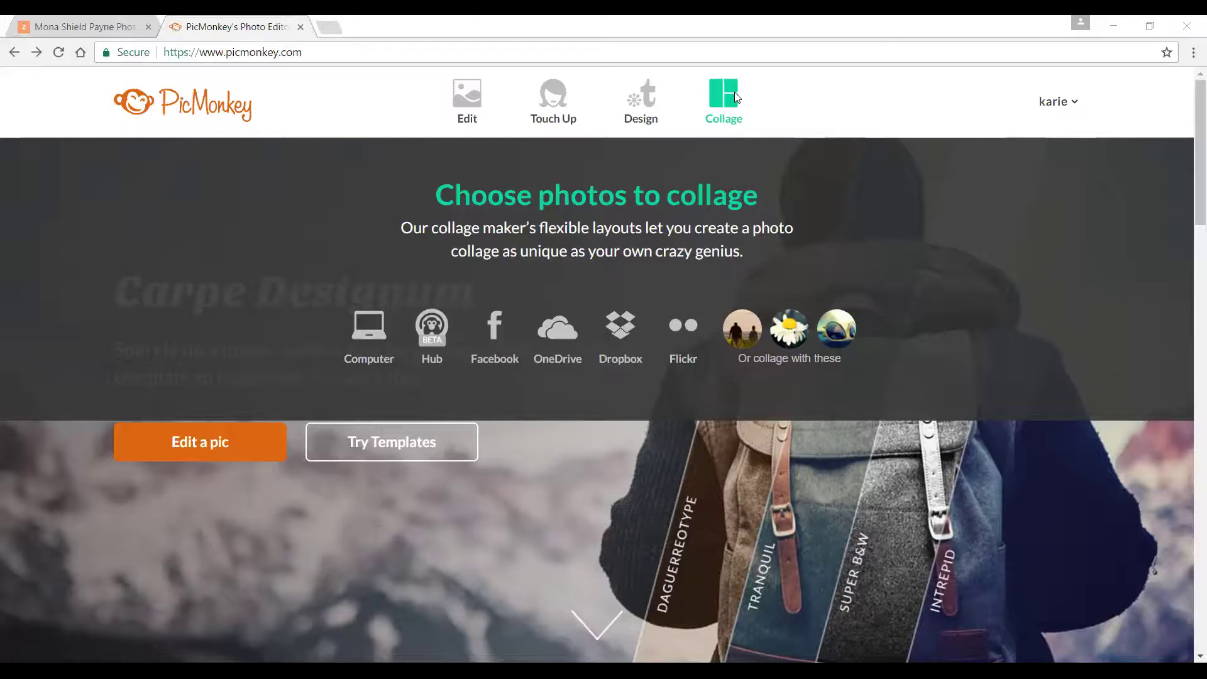
mouse_move(635, 123)
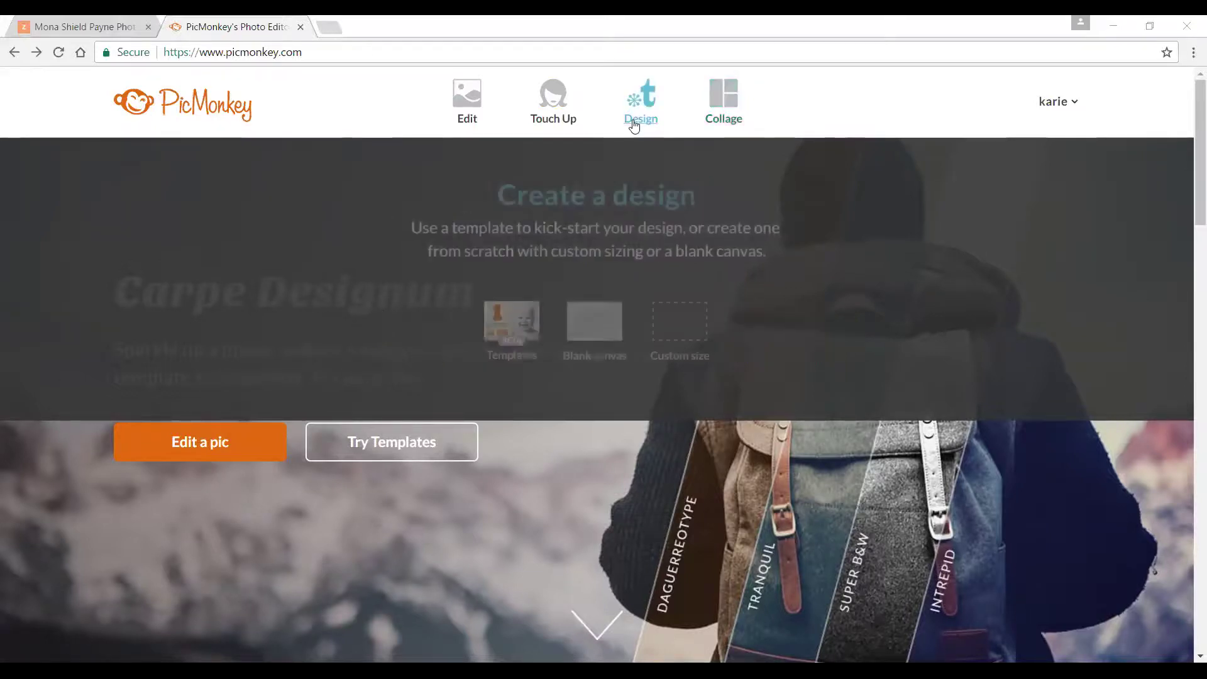
left_click(683, 319)
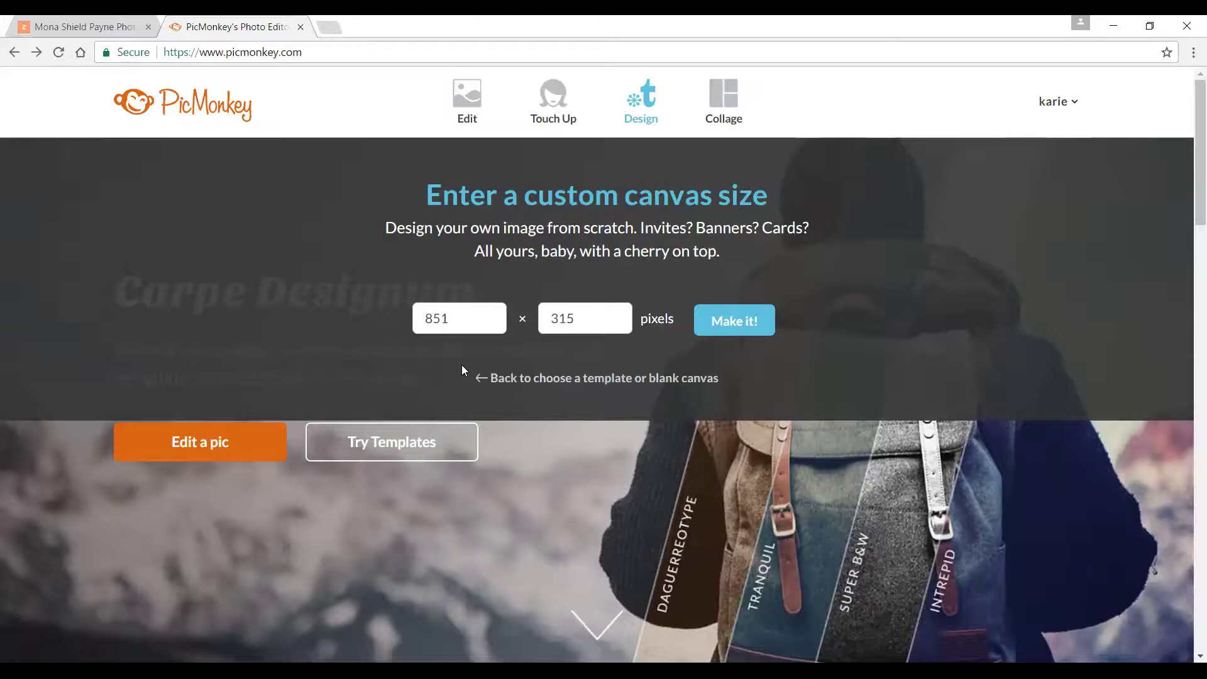
left_click(733, 324)
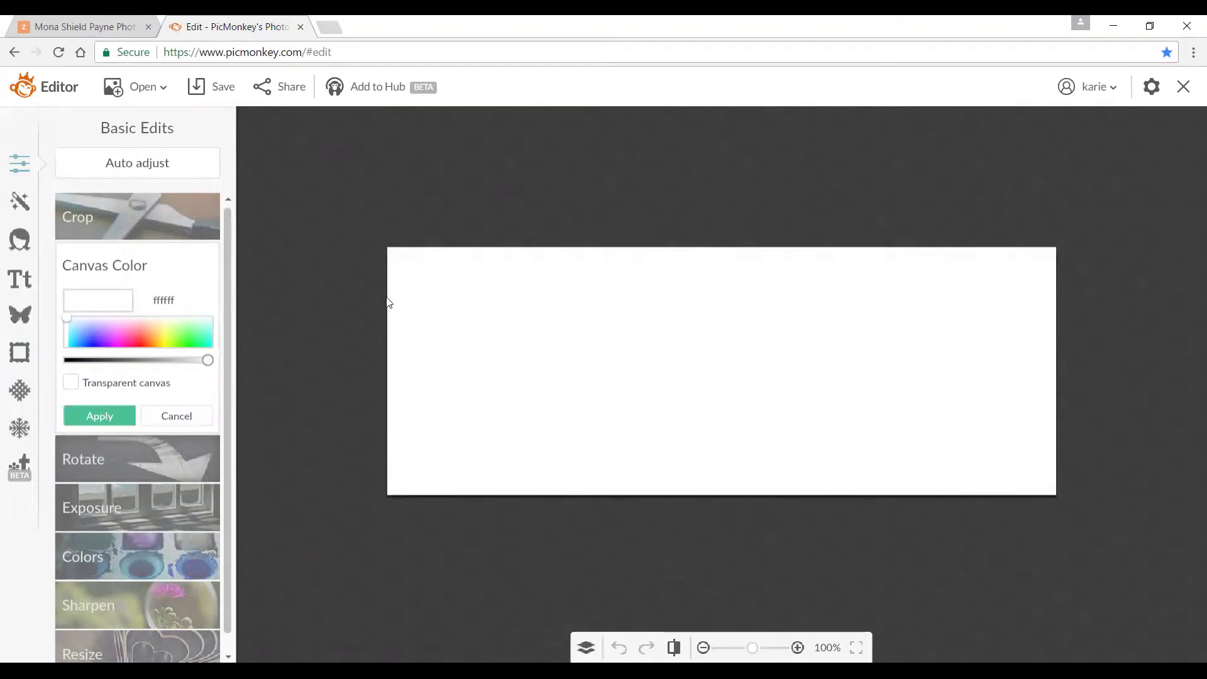
Try a light yellow canvas color (faff77) on the blank canvas and discard it
left_click(166, 333)
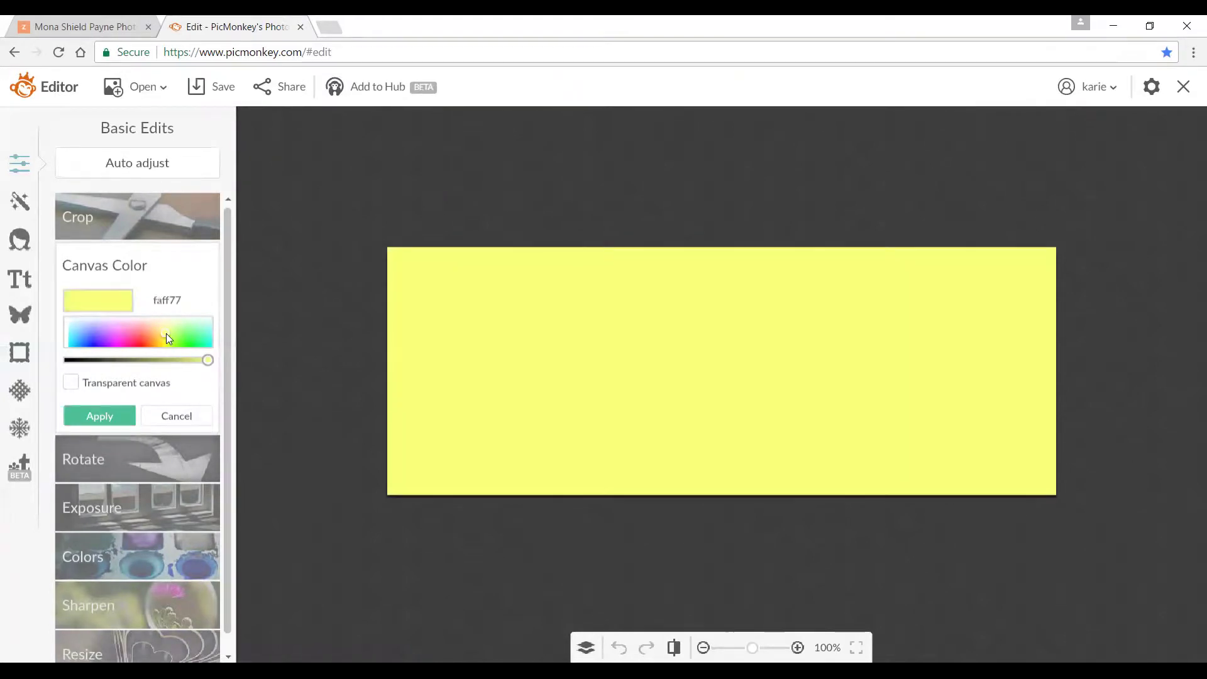
left_click(166, 416)
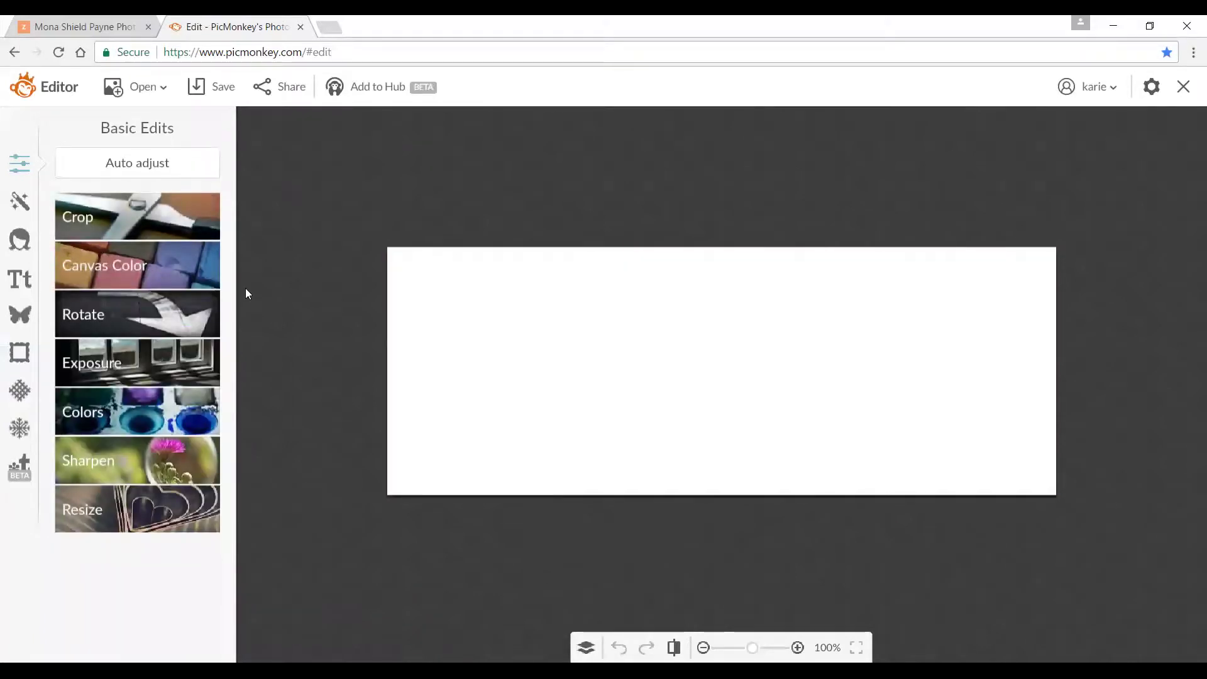
left_click(154, 266)
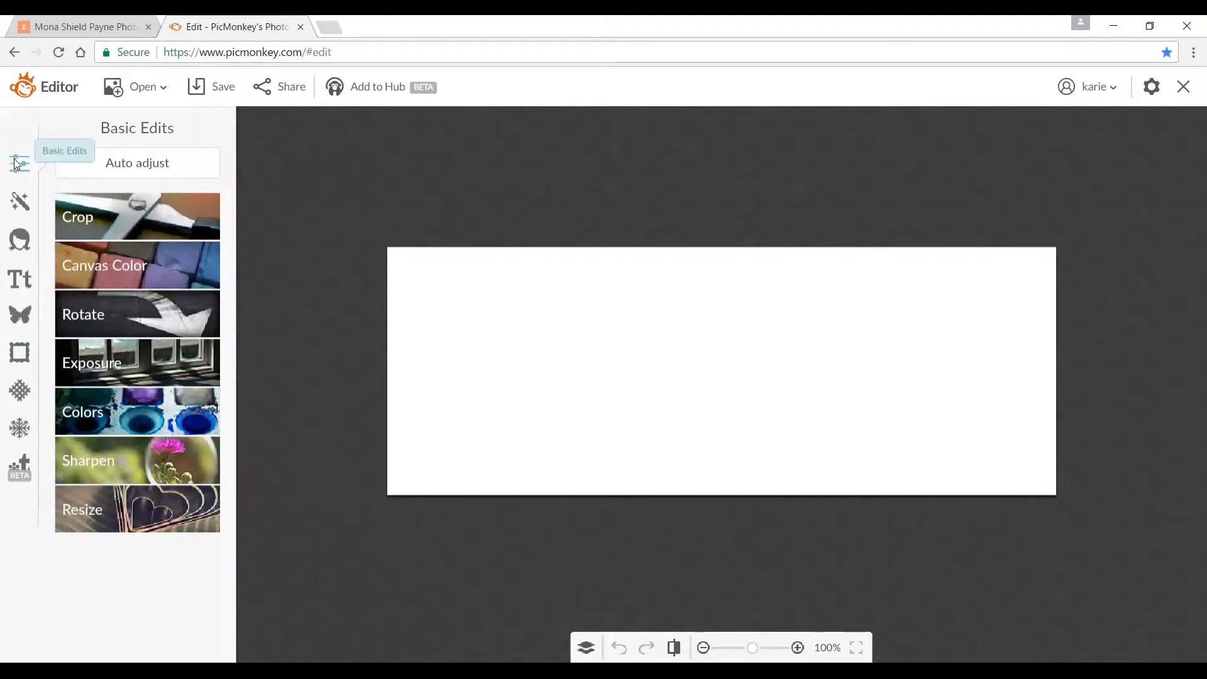
Look through the available effects, touch-up tools, text fonts, overlays and frames
left_click(21, 202)
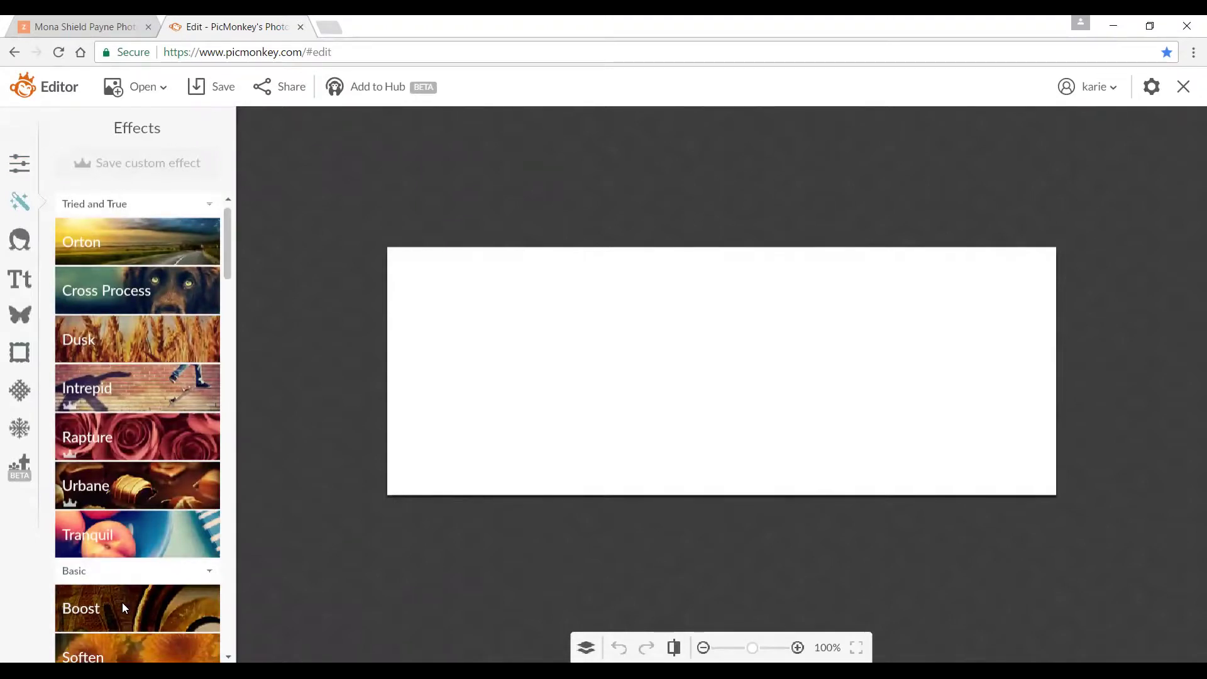
left_click(18, 242)
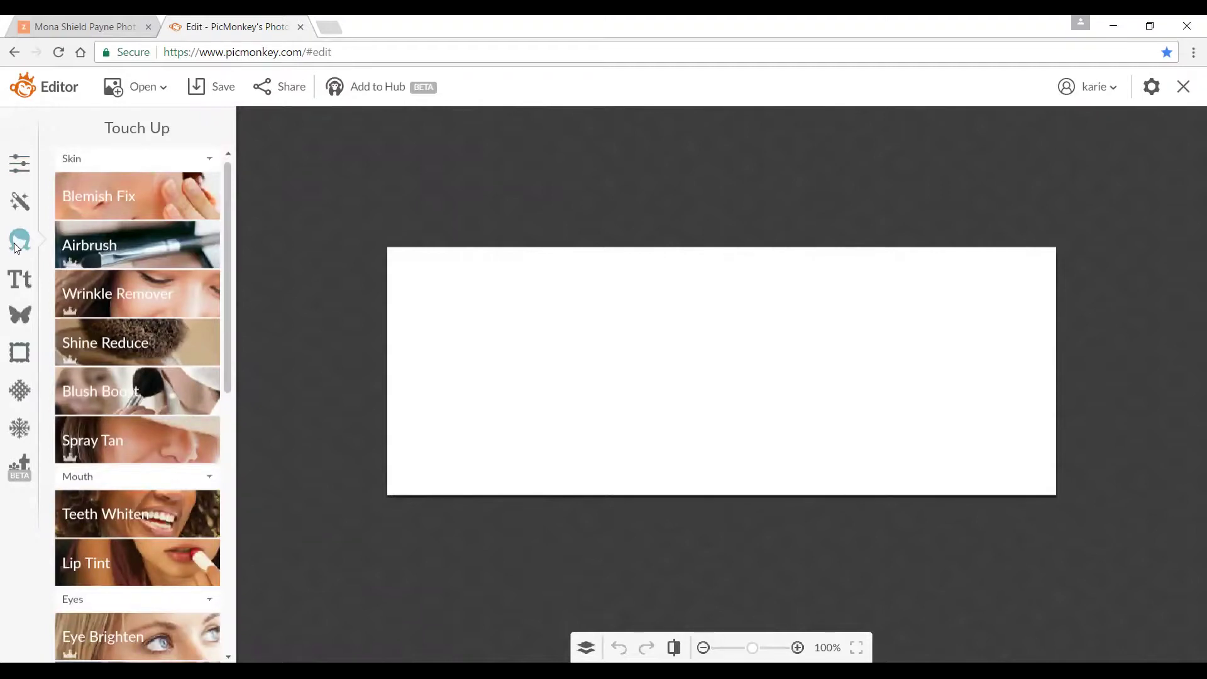
left_click(17, 282)
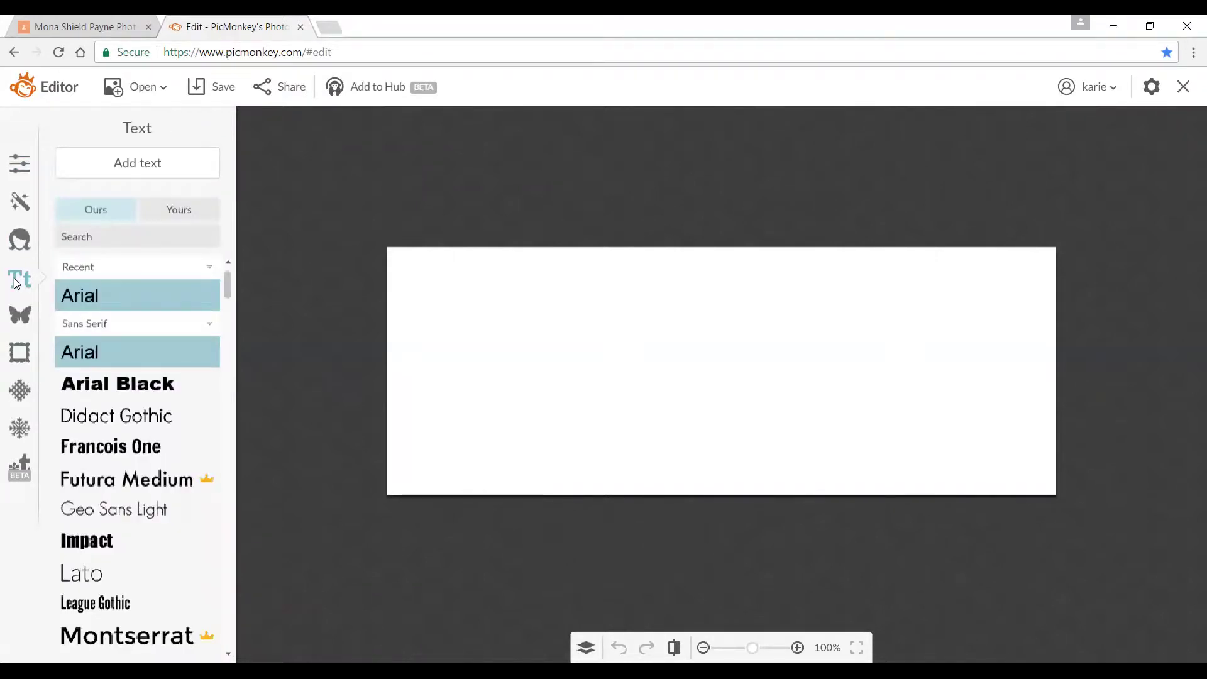
mouse_move(228, 291)
left_mouse_down()
mouse_move(228, 477)
mouse_move(227, 270)
left_mouse_up()
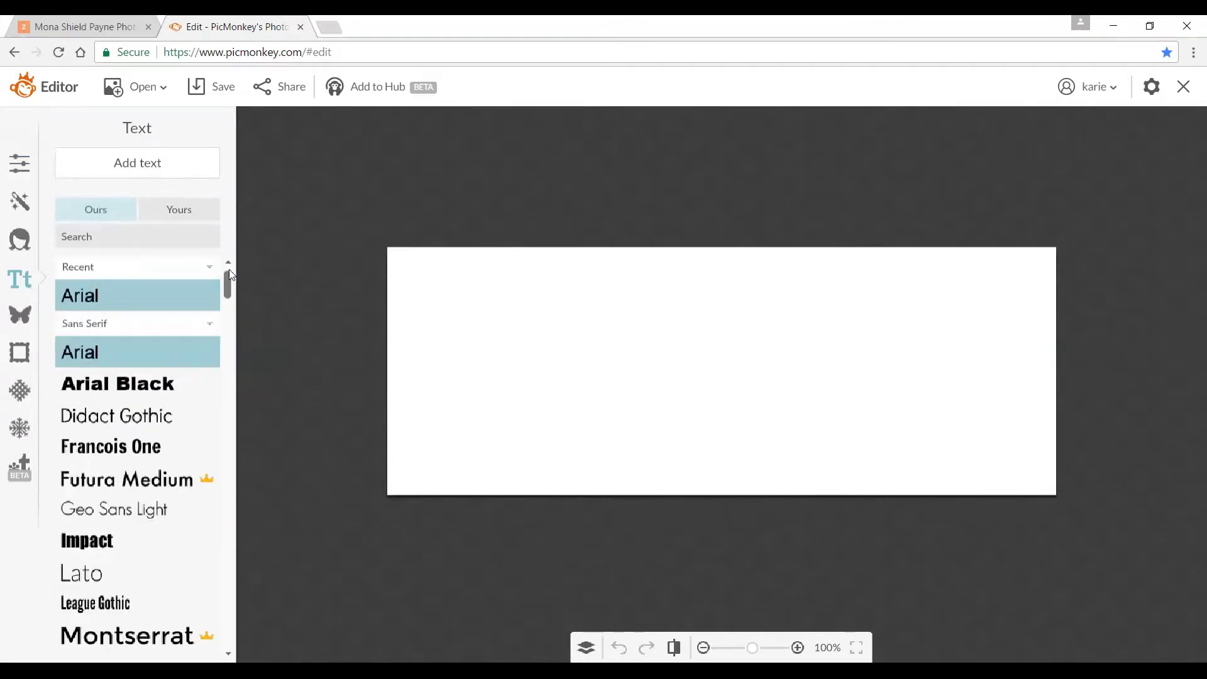
left_click(20, 320)
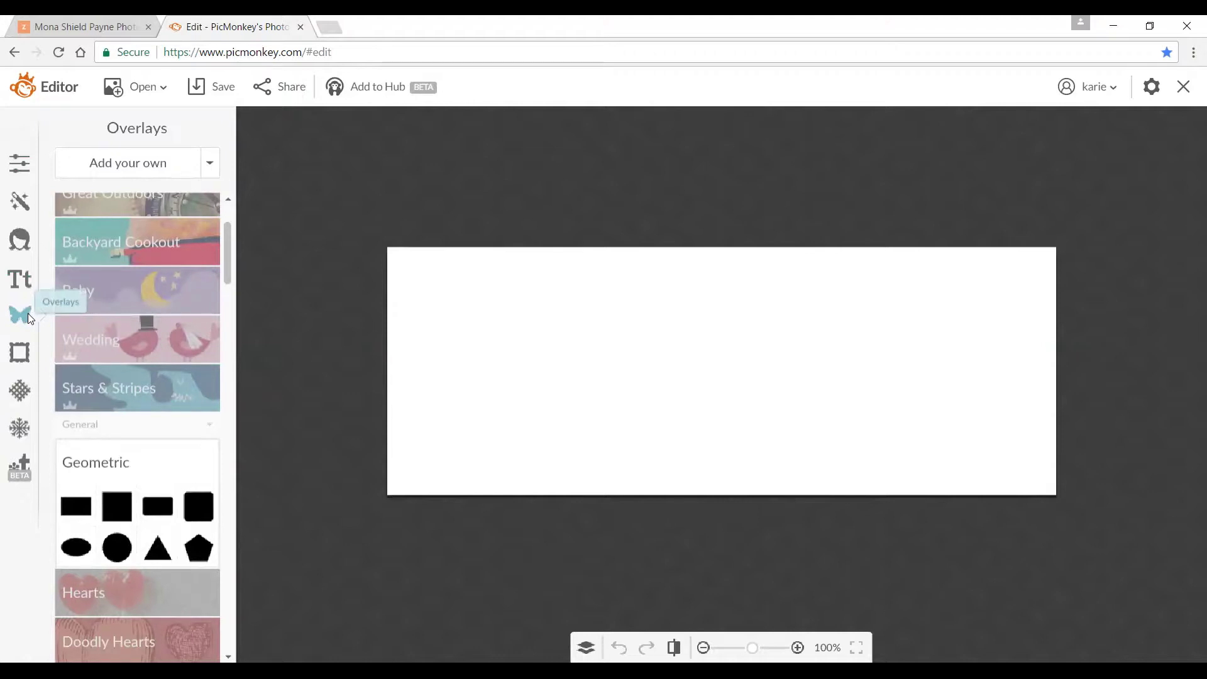
left_click(14, 362)
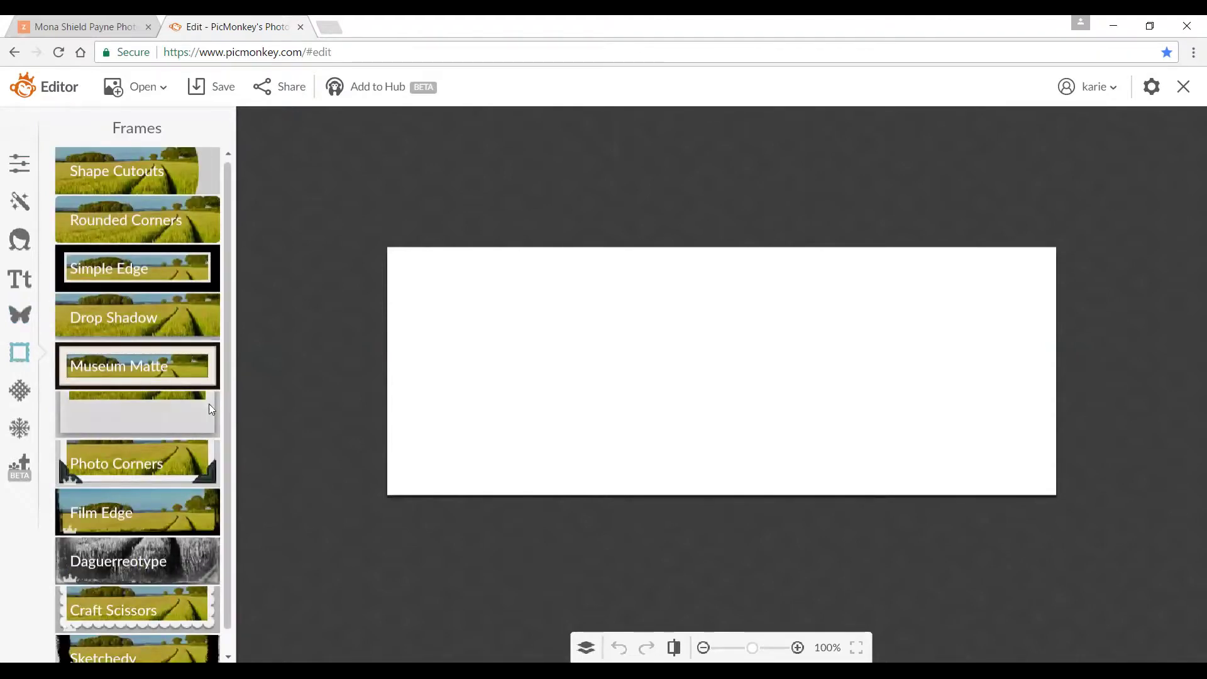
scroll(222, 402, "down", 1)
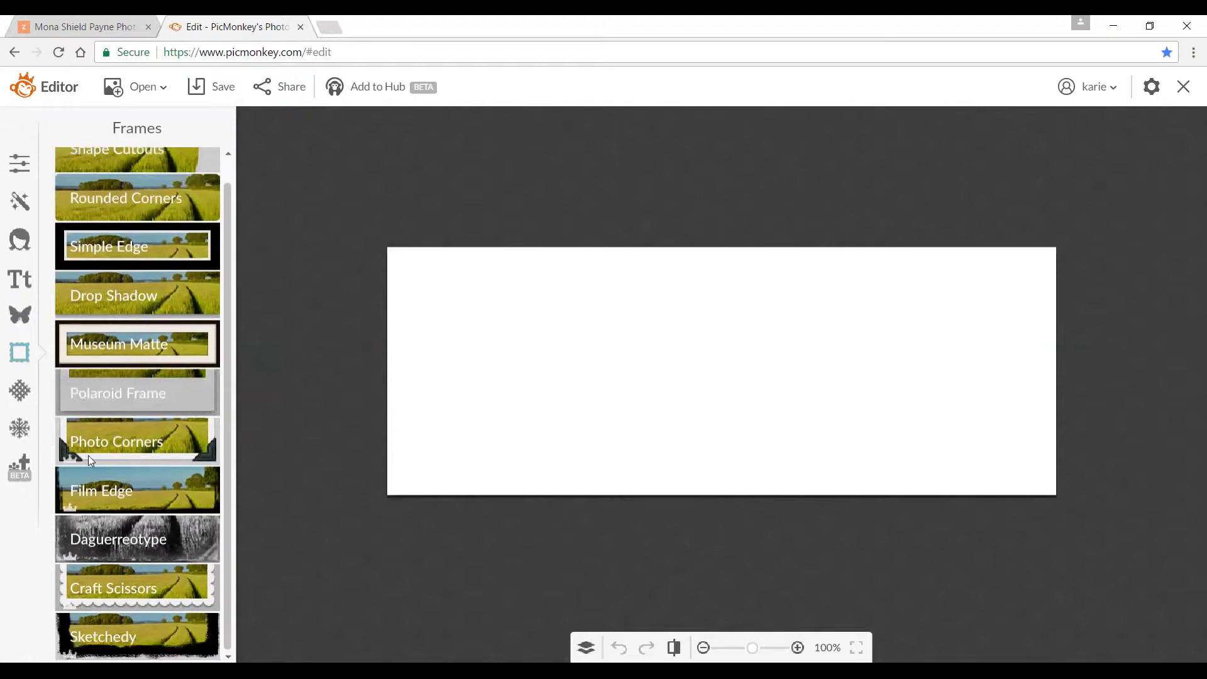
Try several Clouds textures on the canvas, ending with the light blue sky, and cancel the texture
left_click(22, 391)
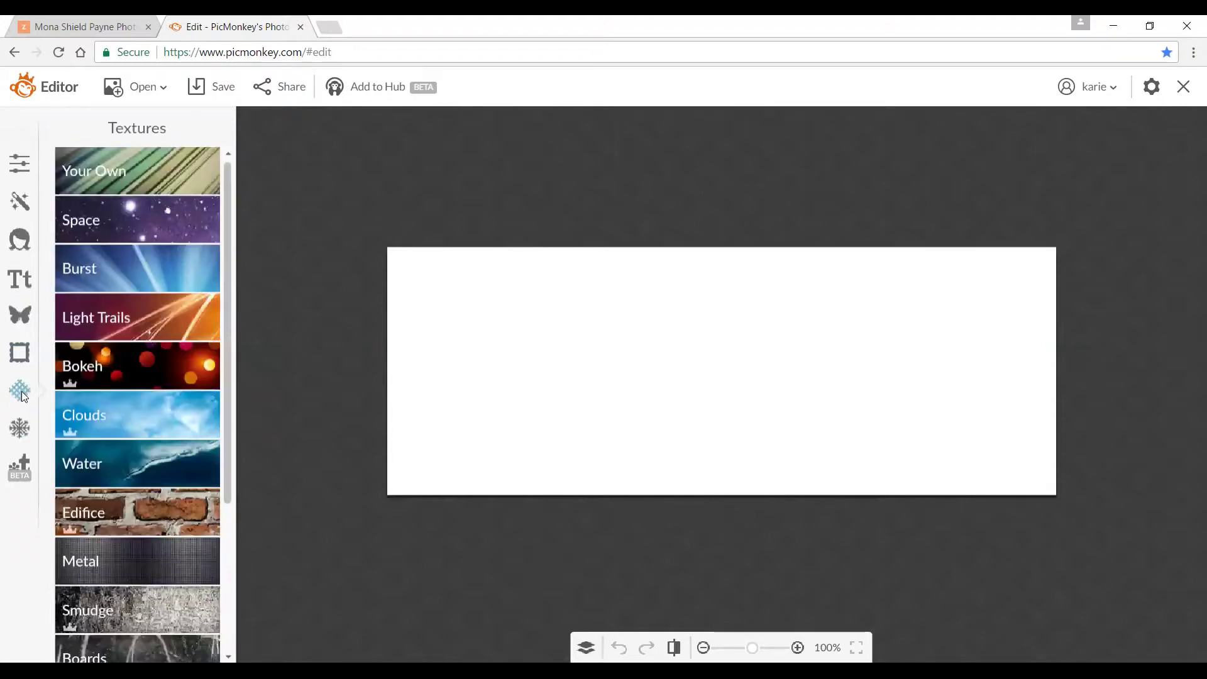
left_click(100, 411)
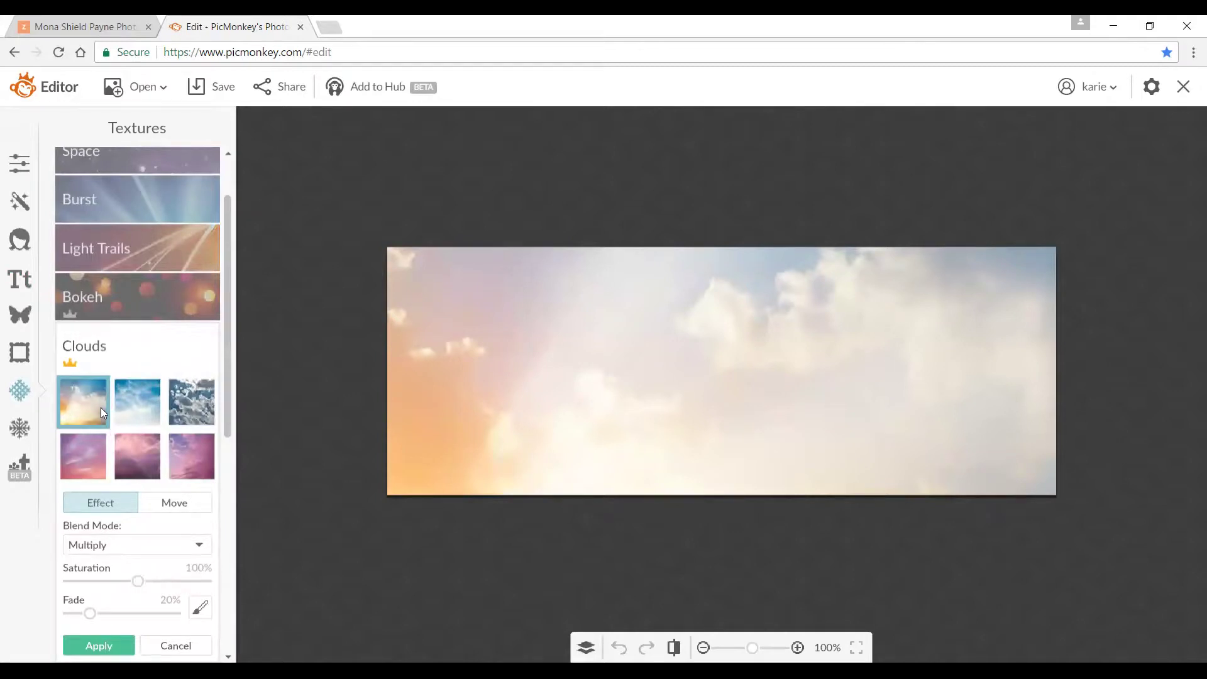
left_click(122, 413)
left_click(173, 419)
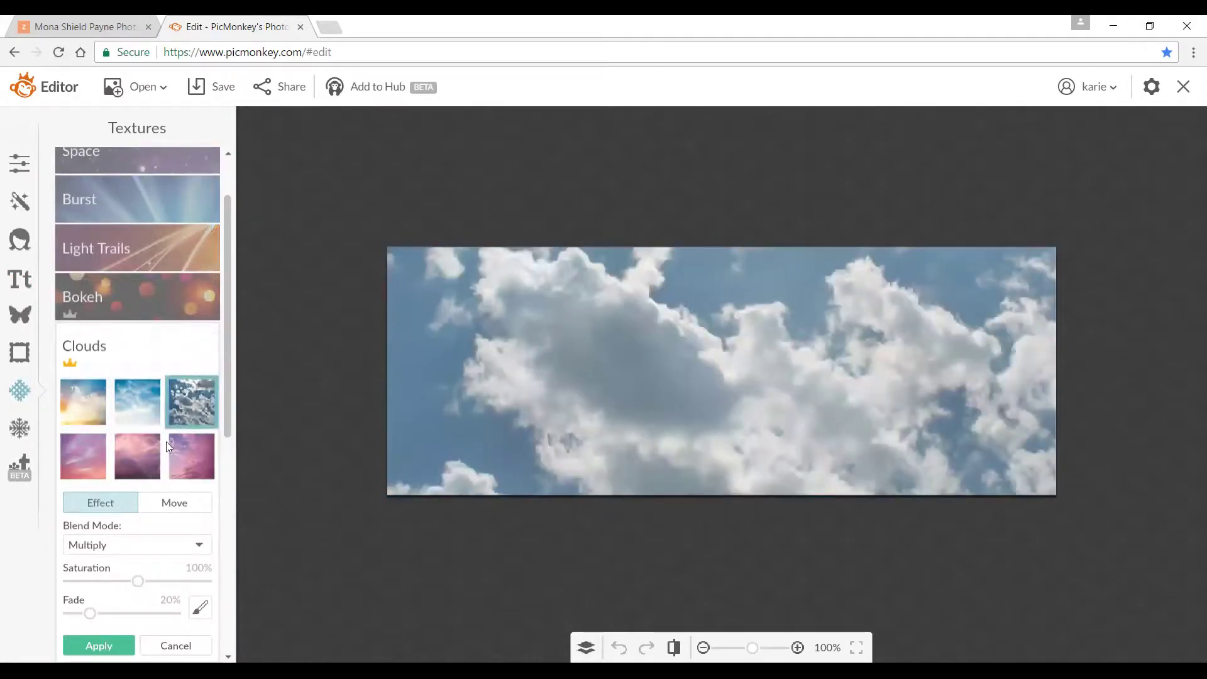
left_click(179, 449)
left_click(93, 397)
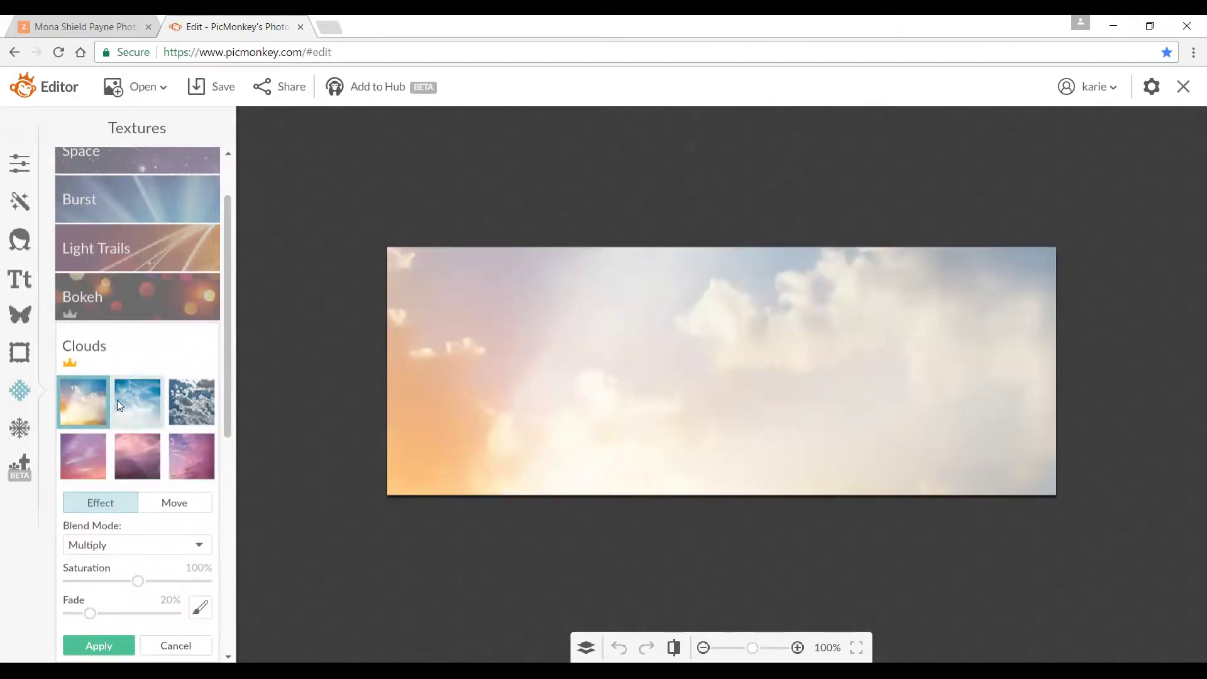
left_click(137, 398)
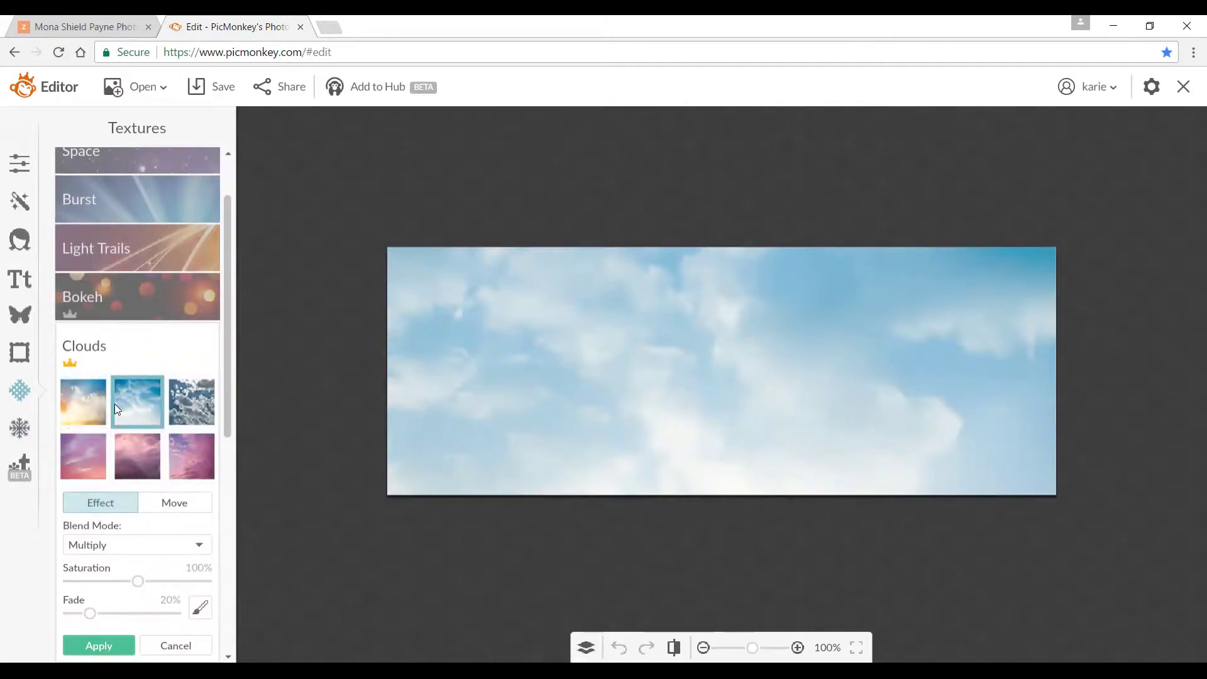
left_click(155, 645)
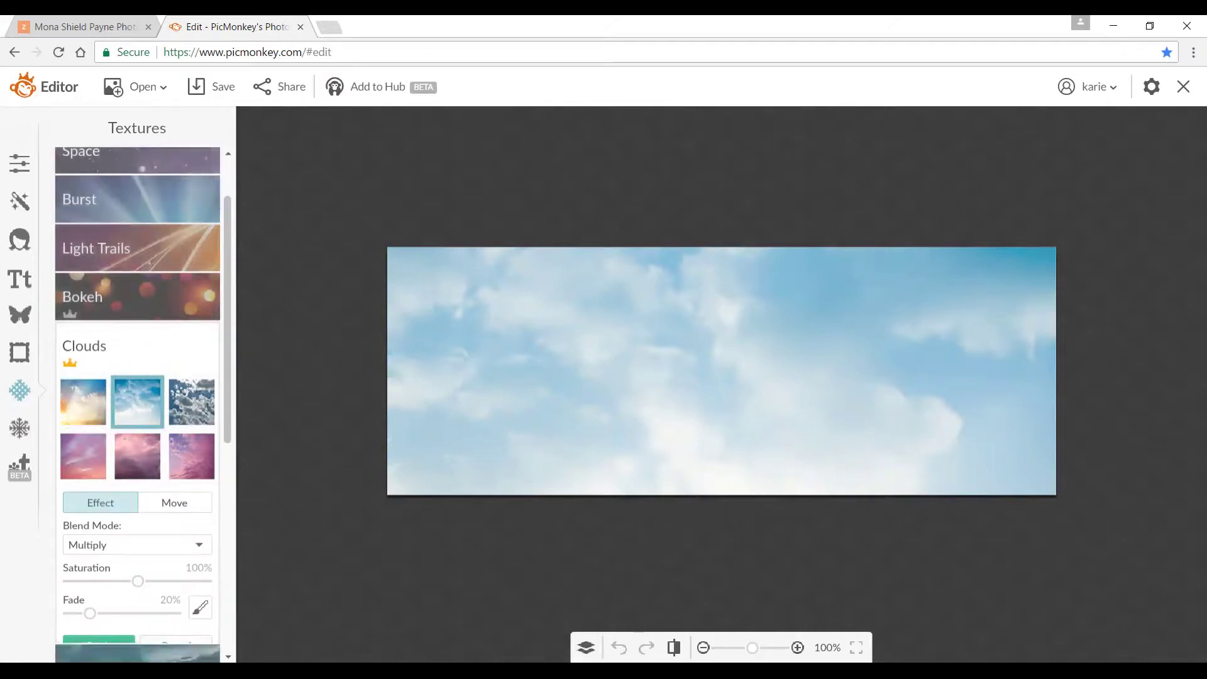
Try the underwater and droplet variants of the Water texture on the canvas and cancel it
left_click(138, 404)
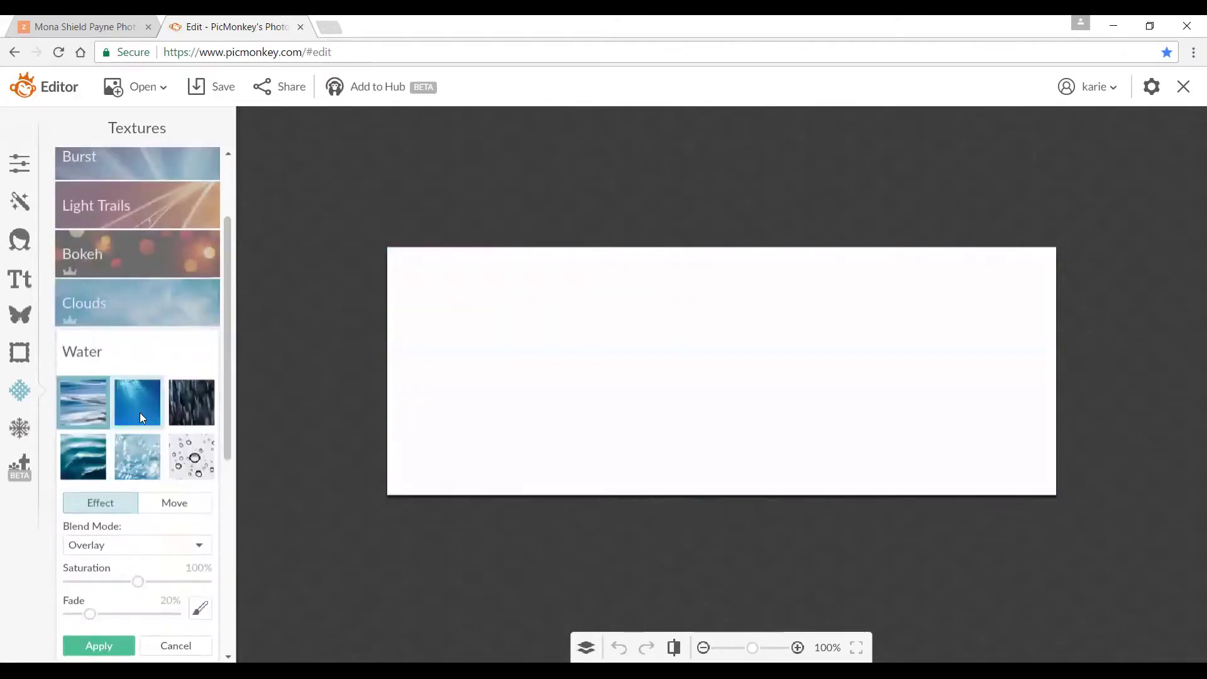
left_click(140, 415)
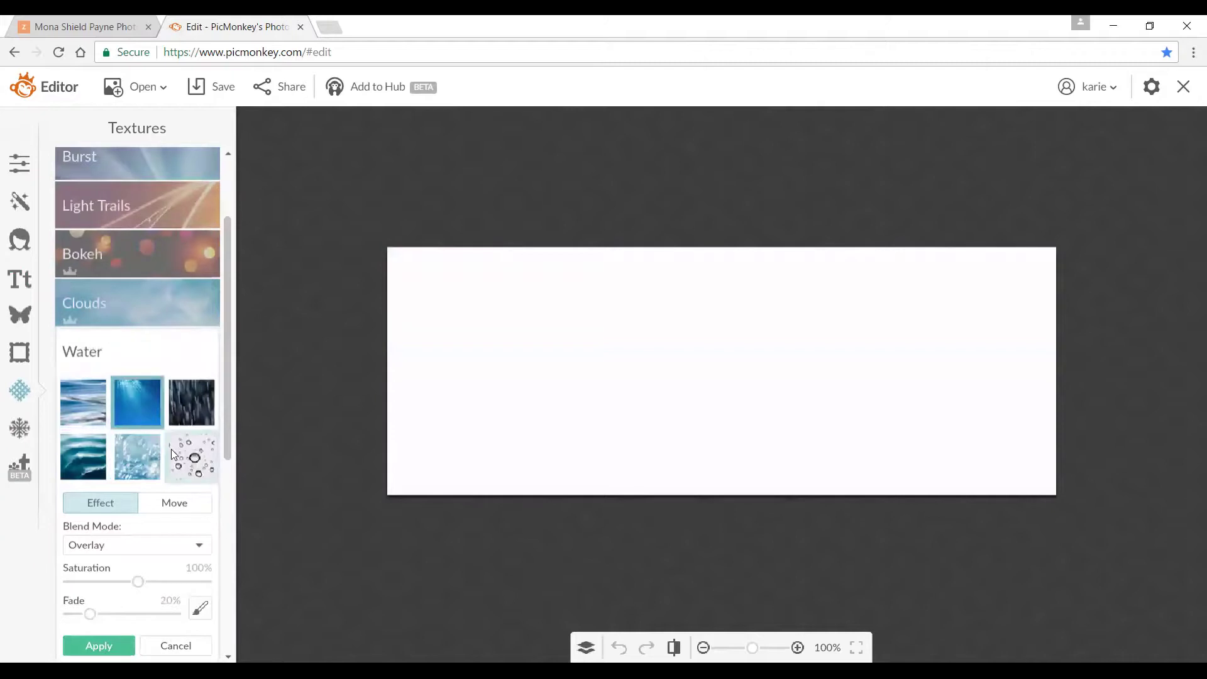
left_click(176, 466)
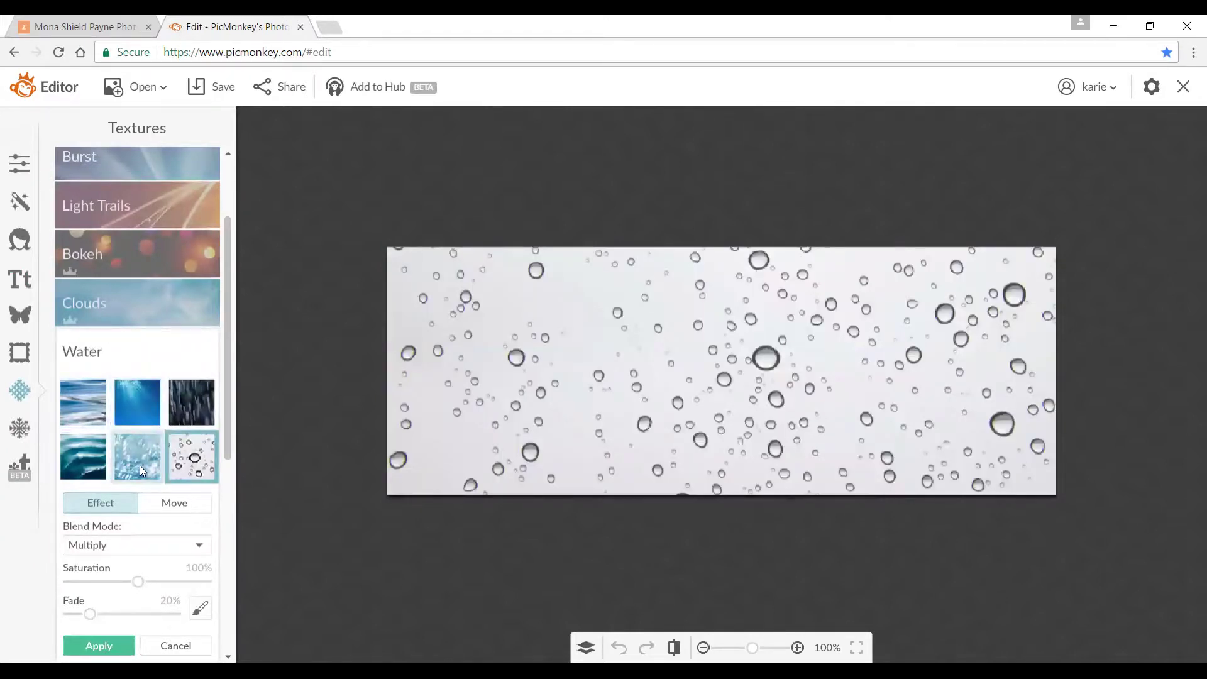
left_click(175, 646)
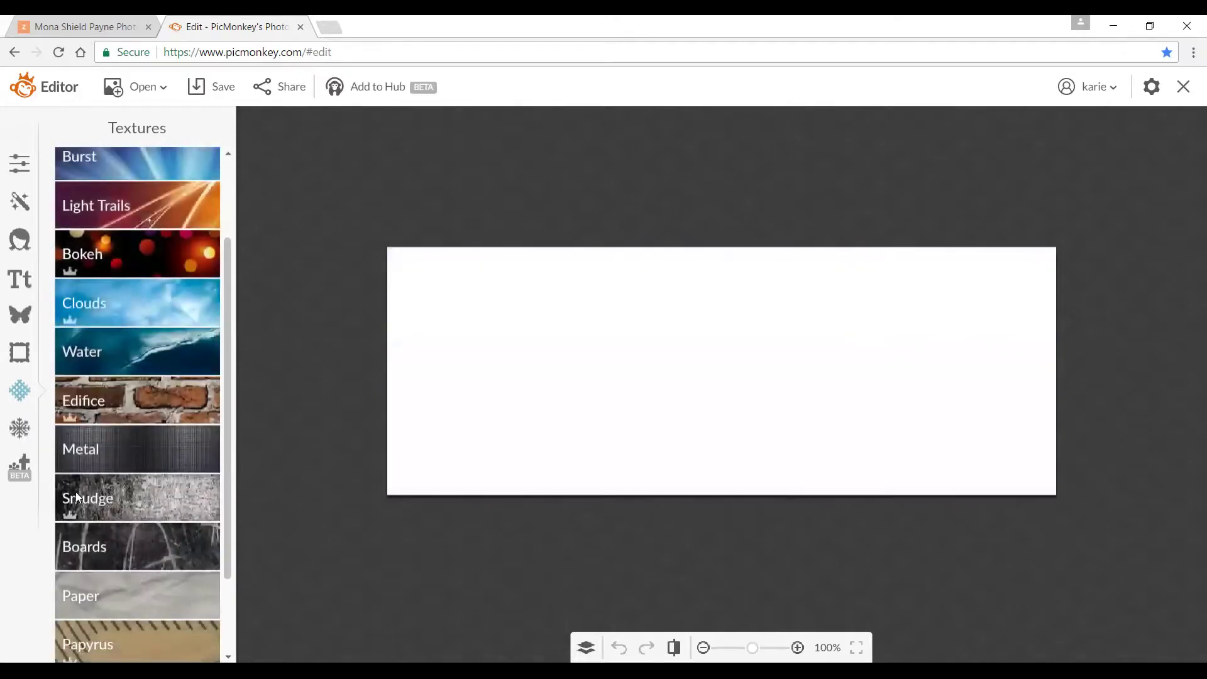
Try the Yearbook effect from the School U theme on the canvas and cancel it
left_click(19, 428)
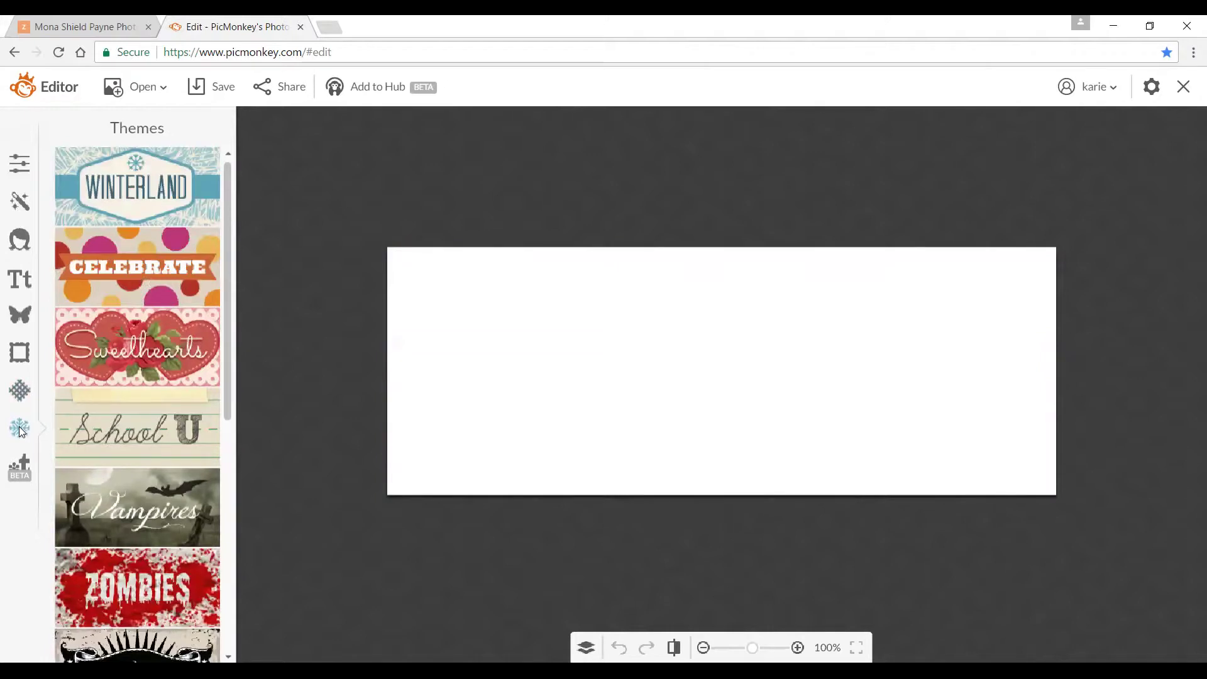
left_click(113, 421)
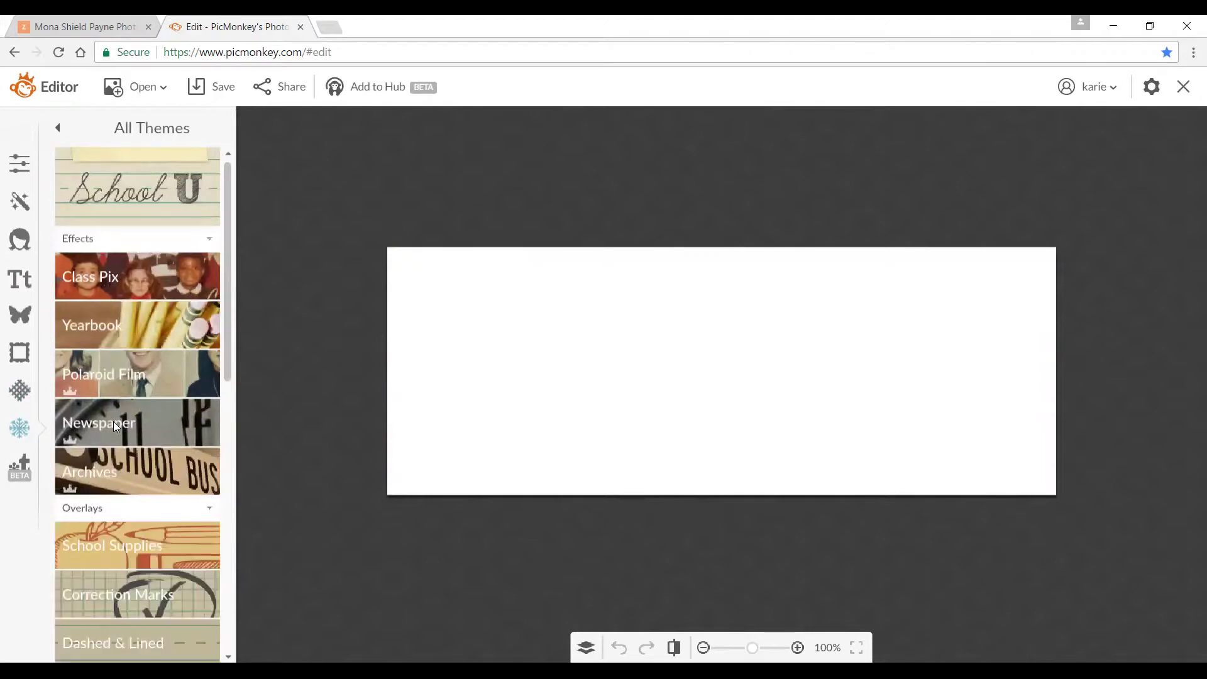
left_click(125, 322)
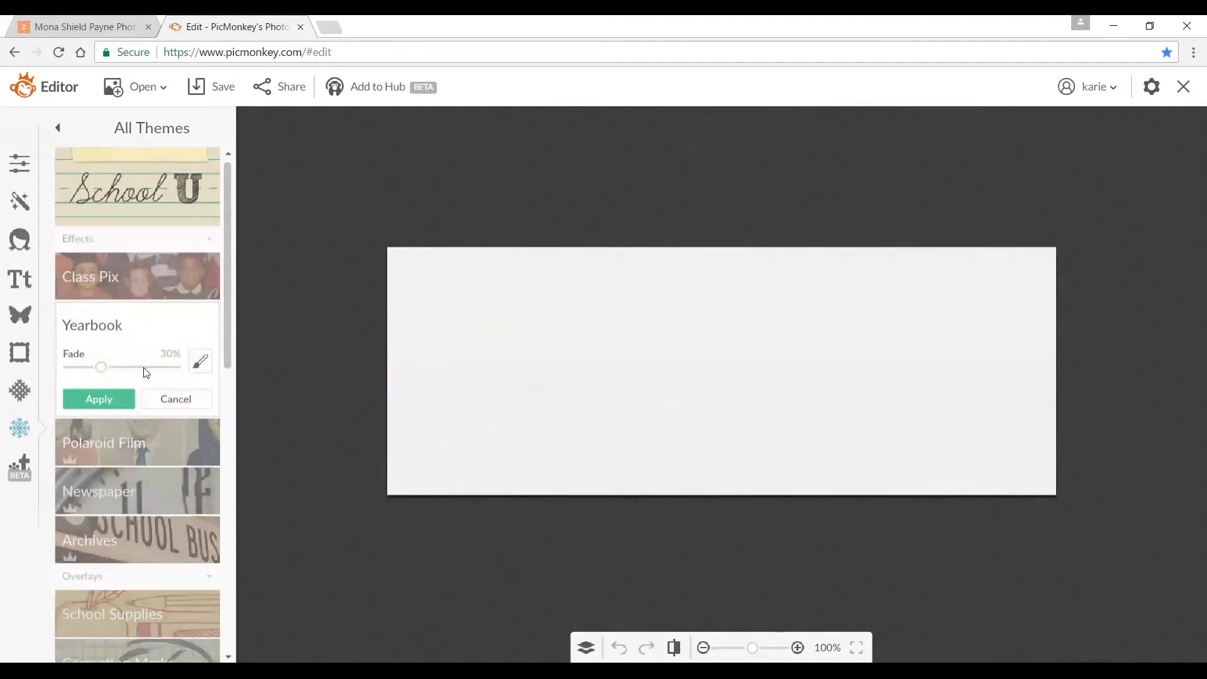
left_click(89, 366)
left_click(177, 399)
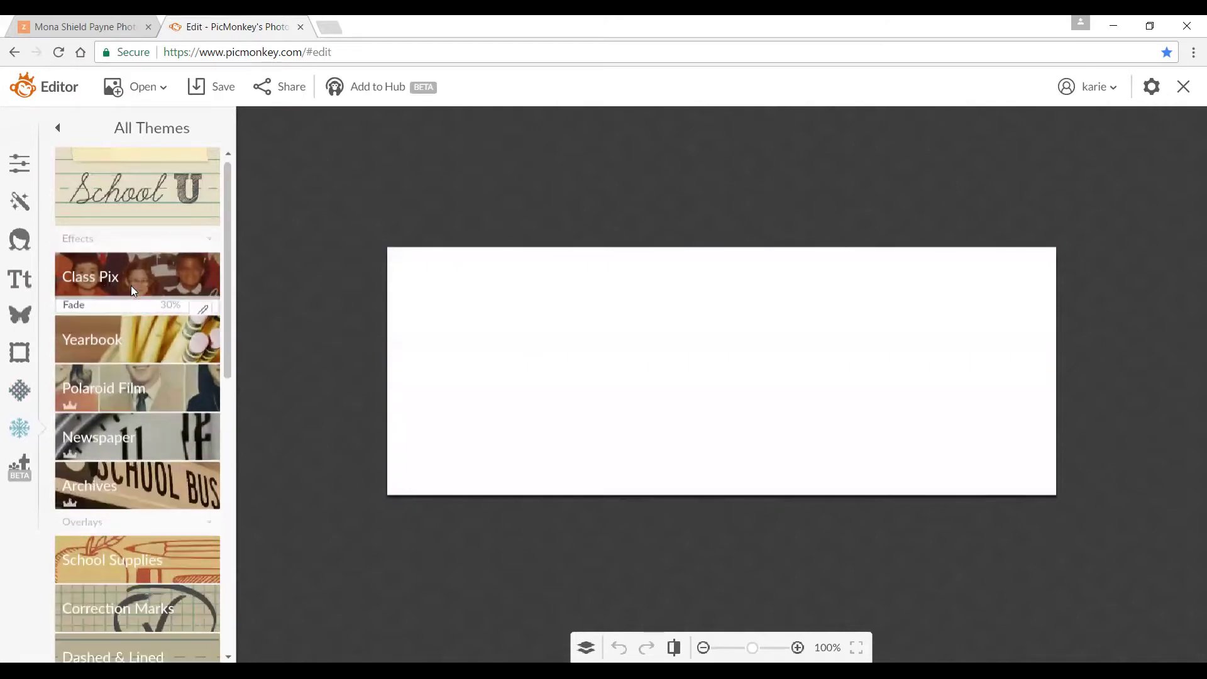
left_click(158, 350)
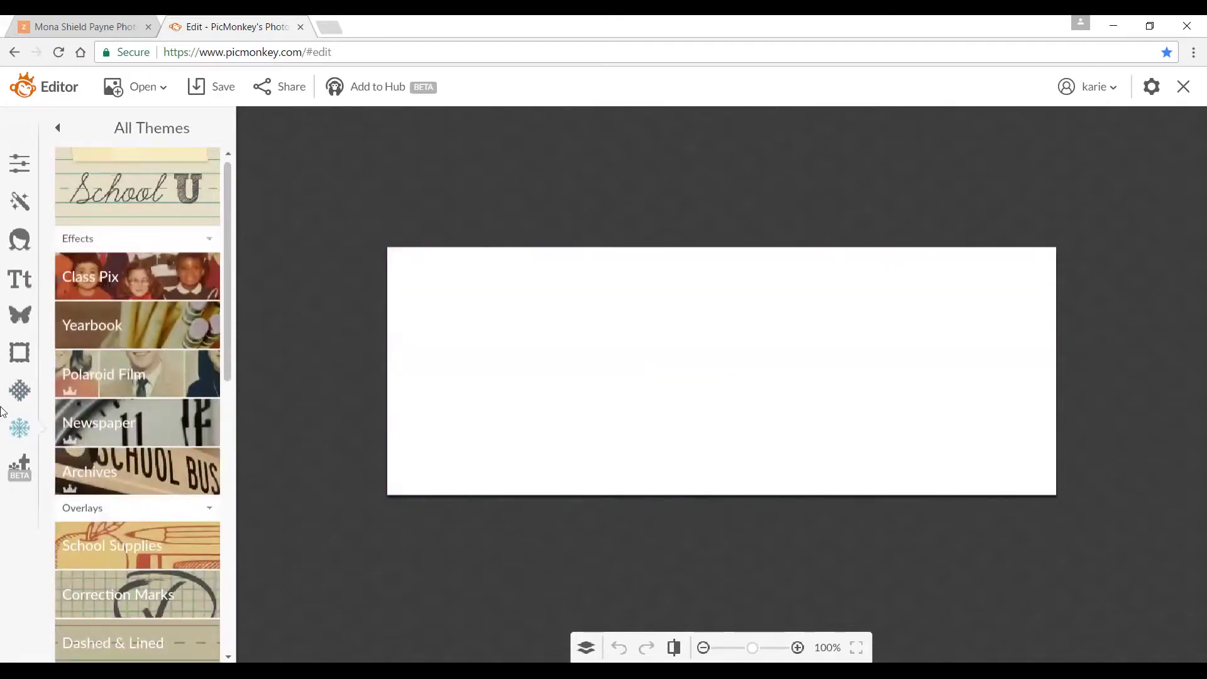
View the gallery of ready-made design templates and return to the blank canvas
left_click(23, 478)
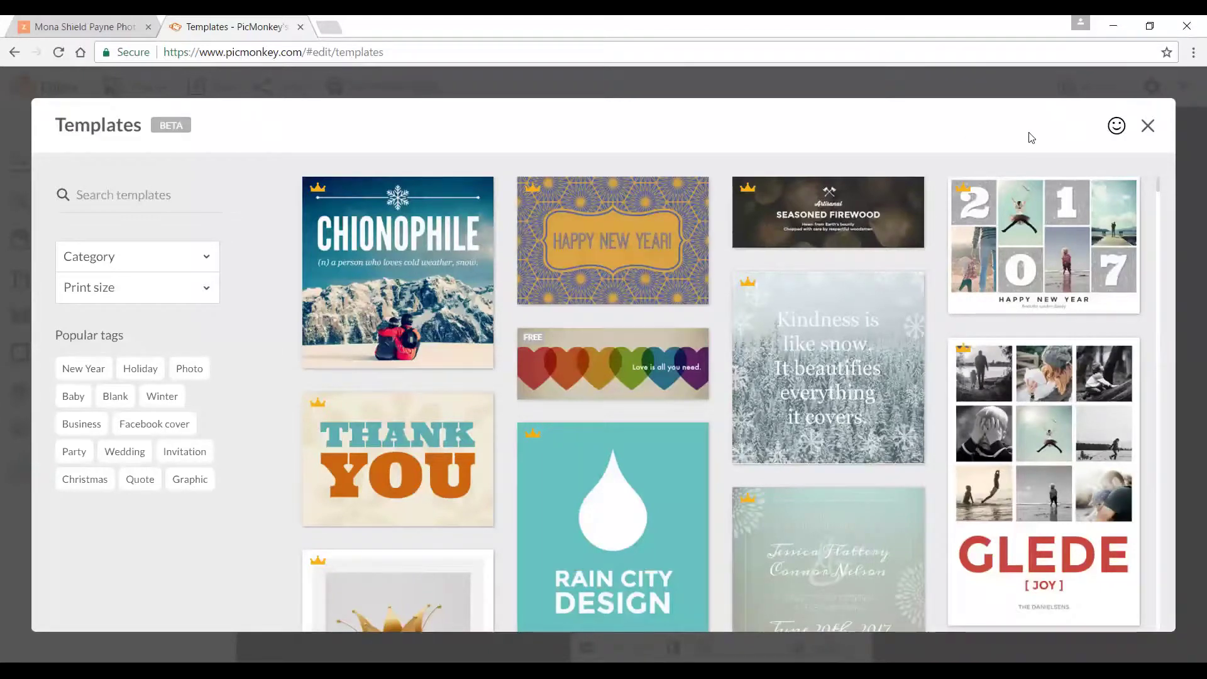
left_click(1153, 129)
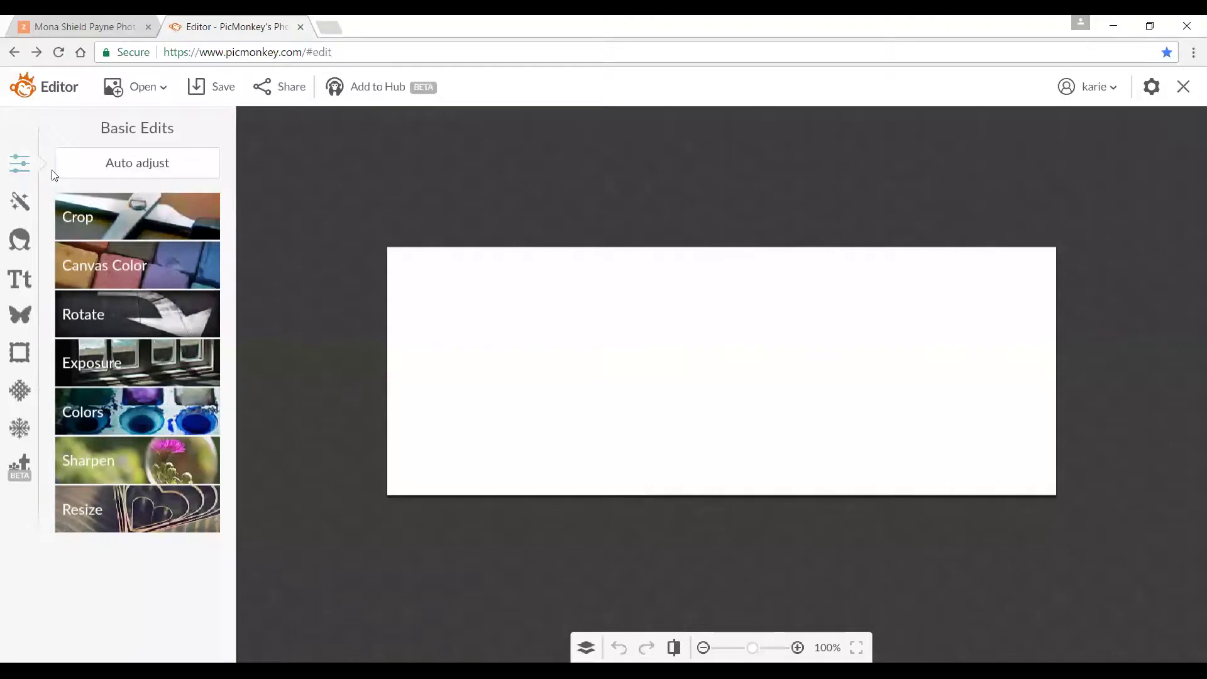
Add the straw hat and sunglasses beach photo from the Lifestyle pictures folder to the canvas as an overlay
left_click(18, 322)
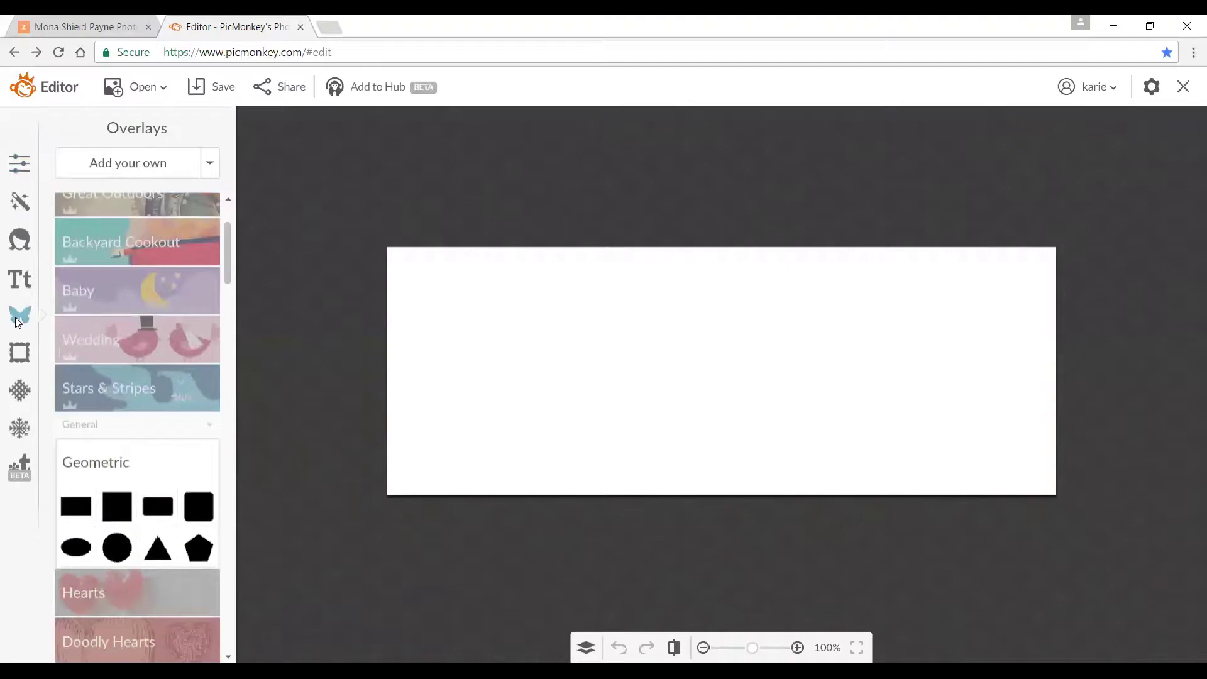
left_click(115, 164)
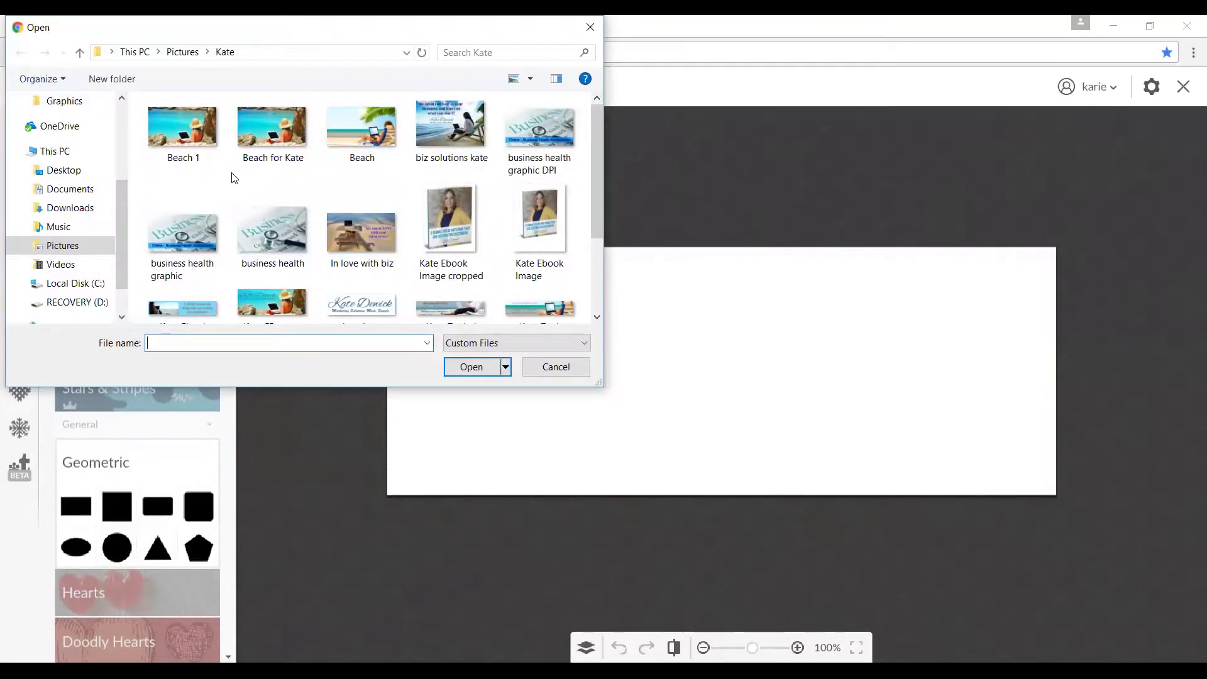
left_click(97, 242)
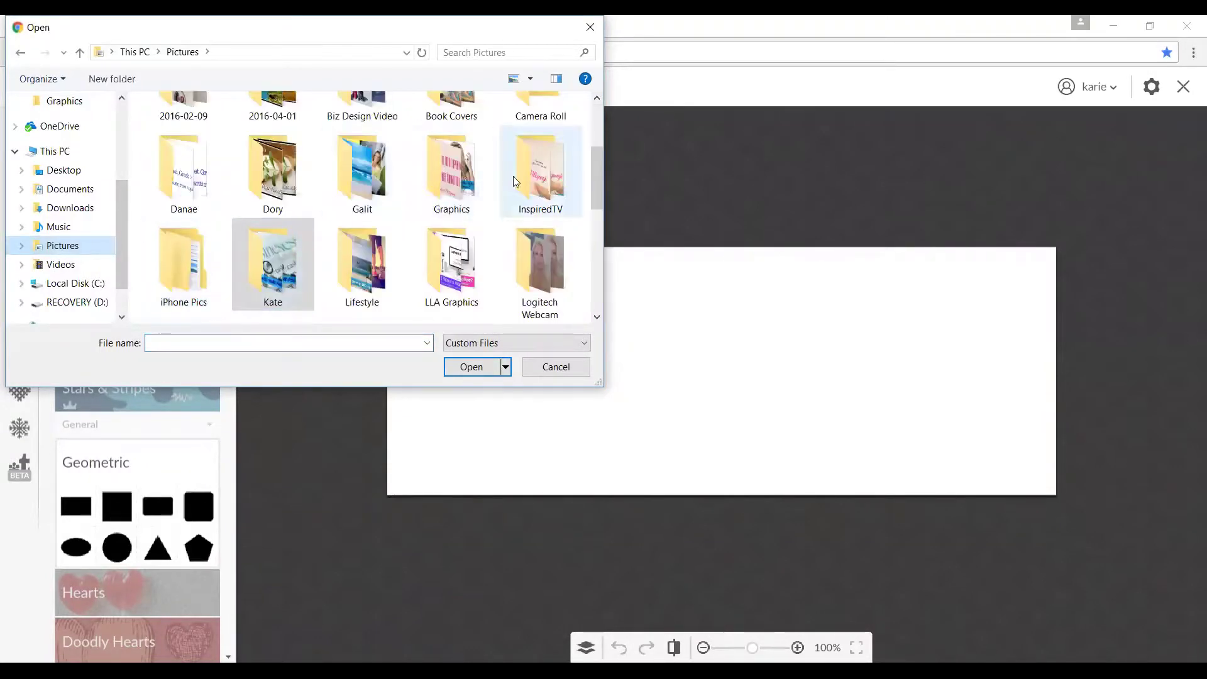
left_click(366, 281)
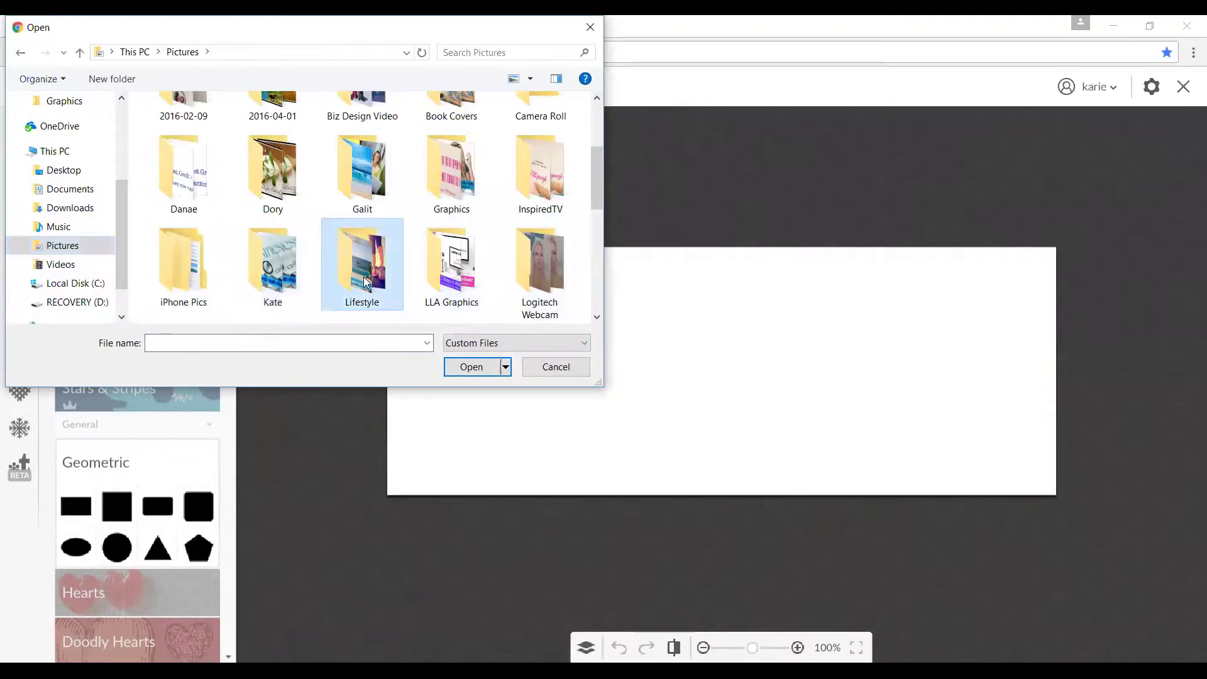
double_click(366, 281)
left_click_drag(597, 140, 603, 156)
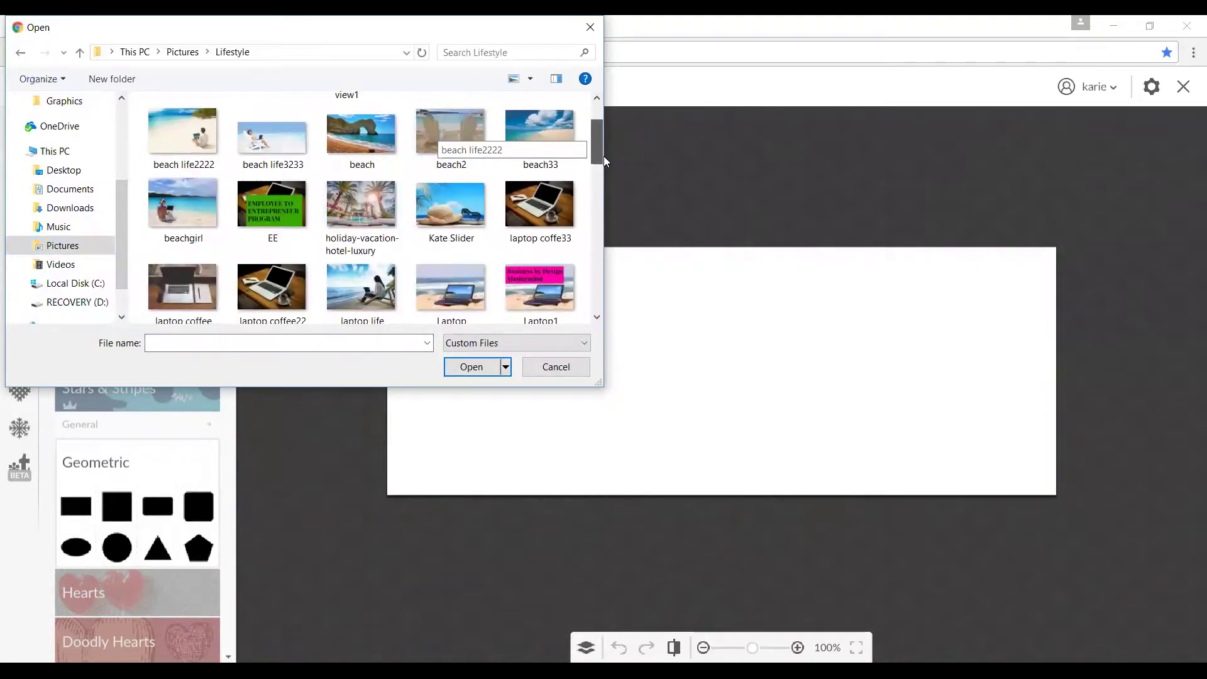
double_click(450, 205)
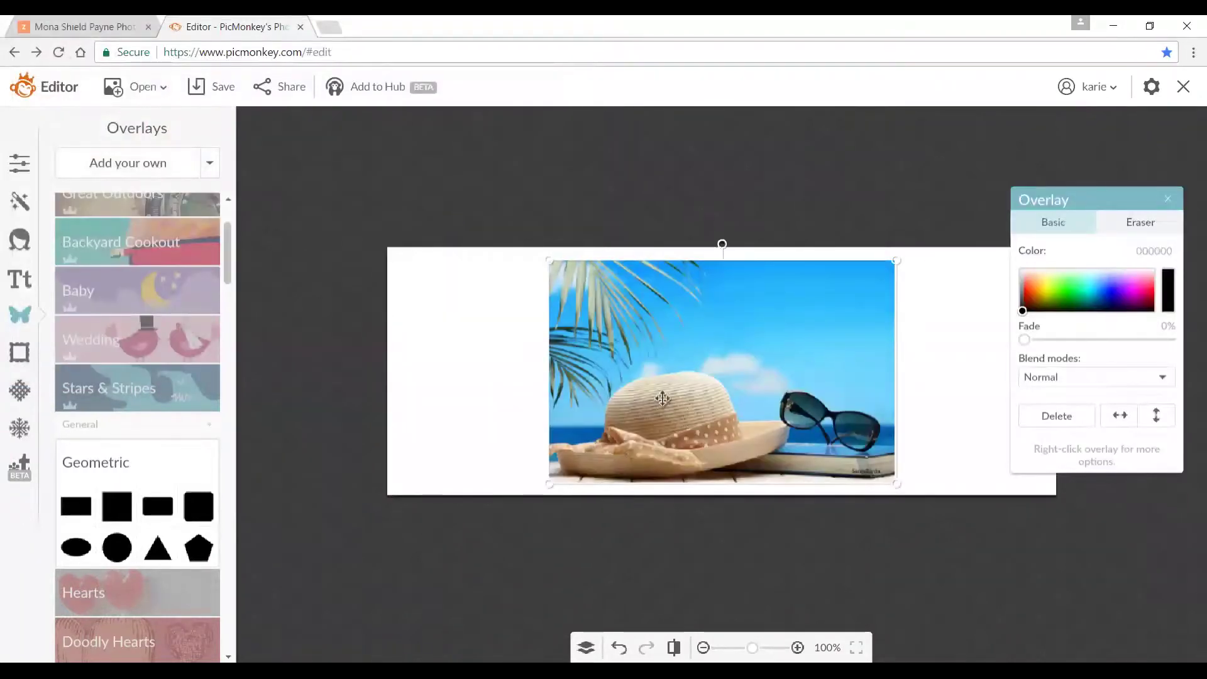
Enlarge the beach photo overlay and position it to cover the whole canvas with the hat and sunglasses in frame
left_click_drag(550, 410, 385, 422)
left_click_drag(889, 431, 1069, 393)
left_click_drag(868, 429, 860, 343)
left_click_drag(895, 385, 895, 412)
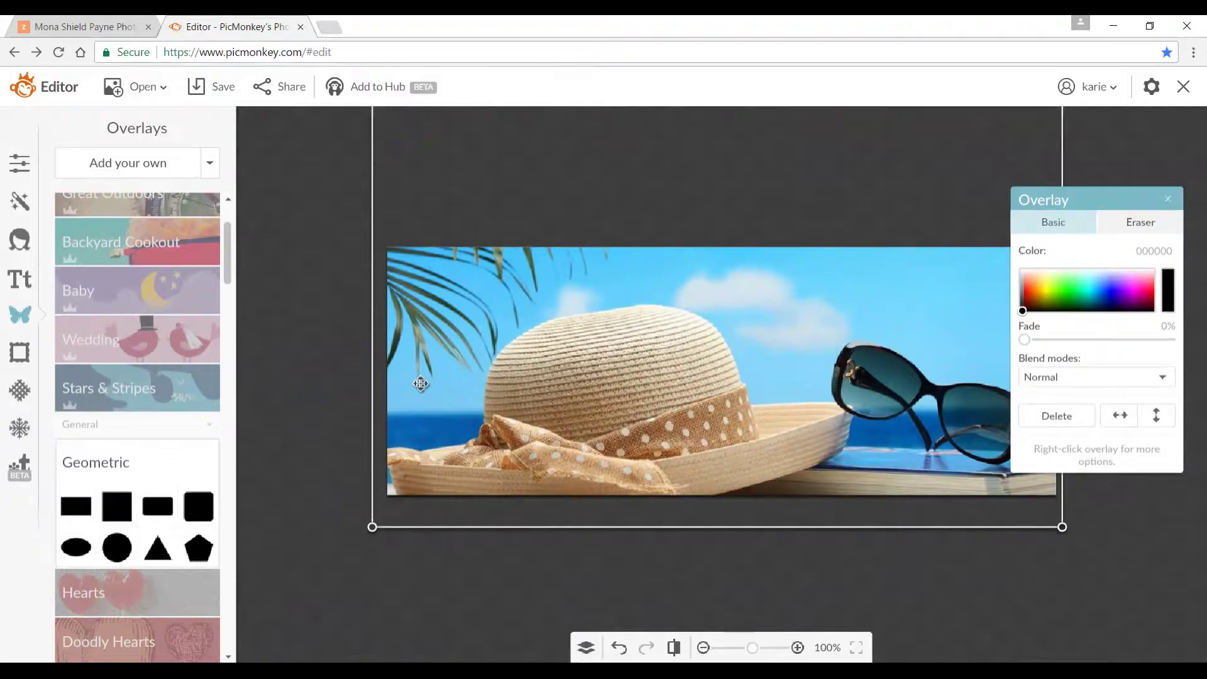
left_click(361, 334)
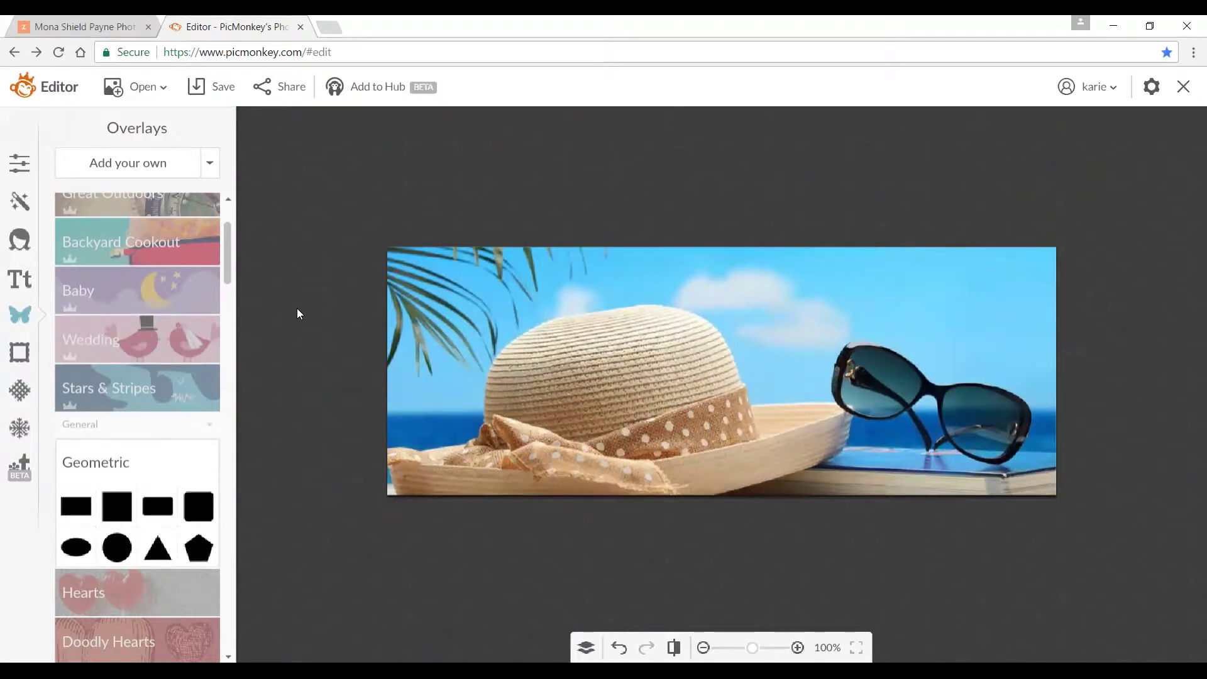
mouse_move(549, 365)
left_mouse_down()
mouse_move(574, 371)
mouse_move(579, 353)
mouse_move(546, 368)
left_mouse_up()
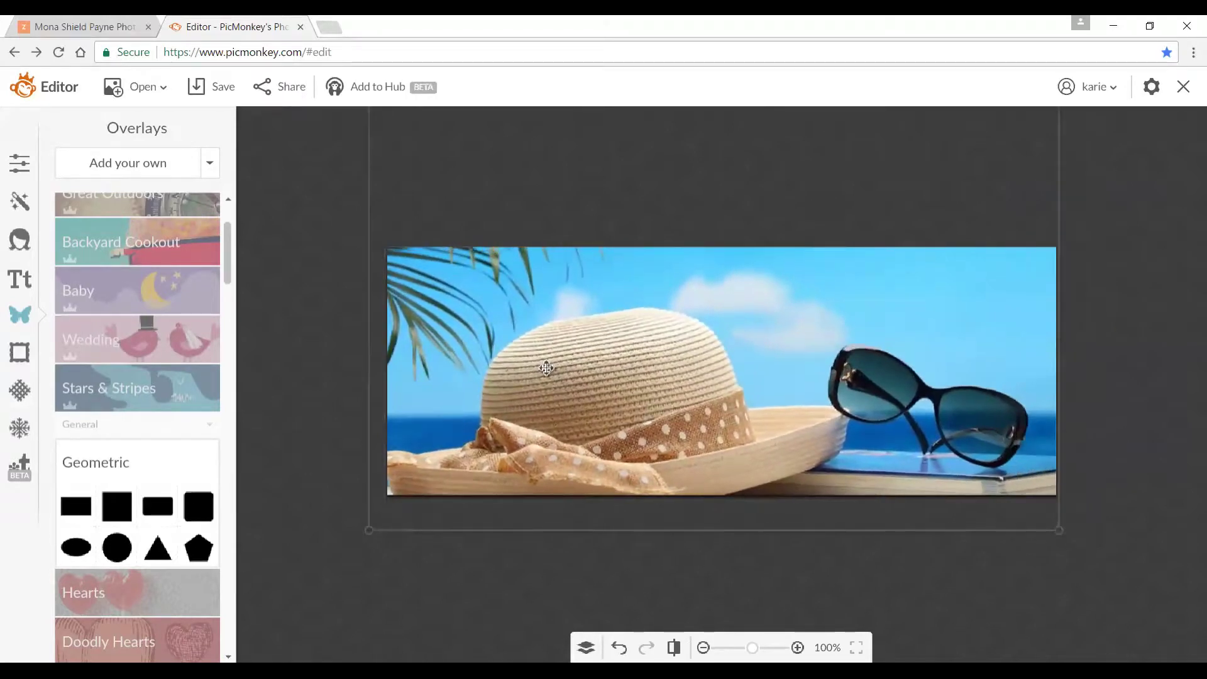
left_click(317, 363)
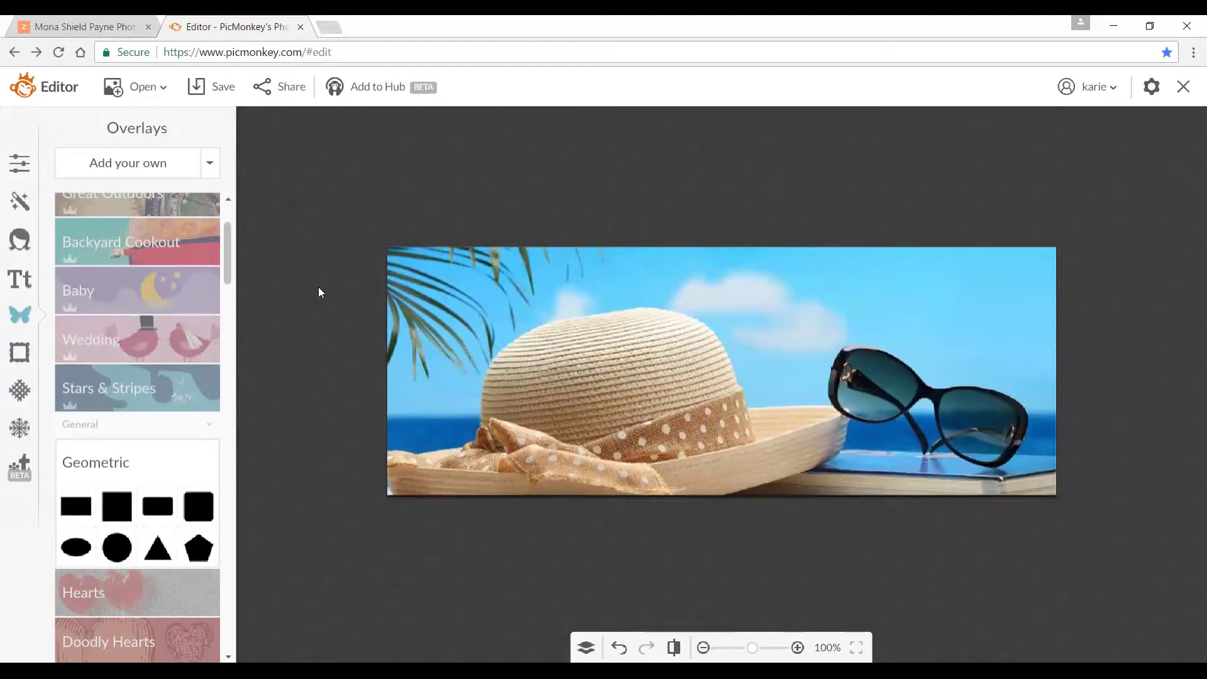
Add a black rectangle from the Geometric overlays, then resize it and place it in the canvas's upper right above the sunglasses
left_click(70, 515)
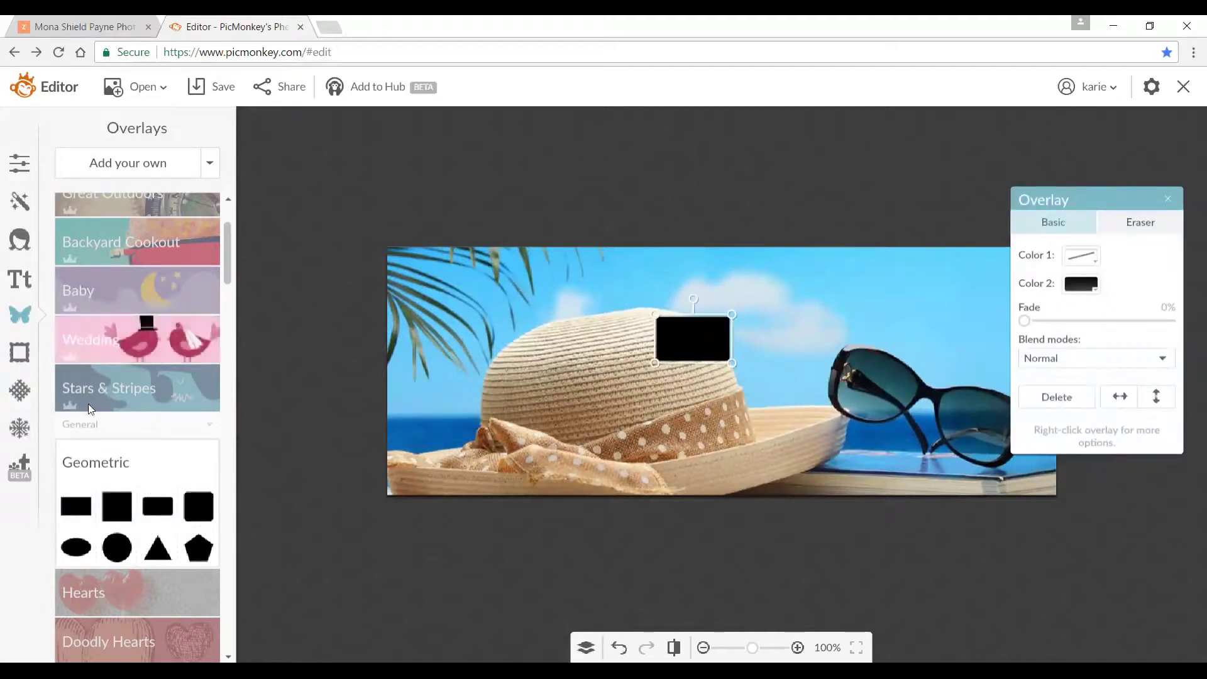
left_click_drag(656, 339, 382, 340)
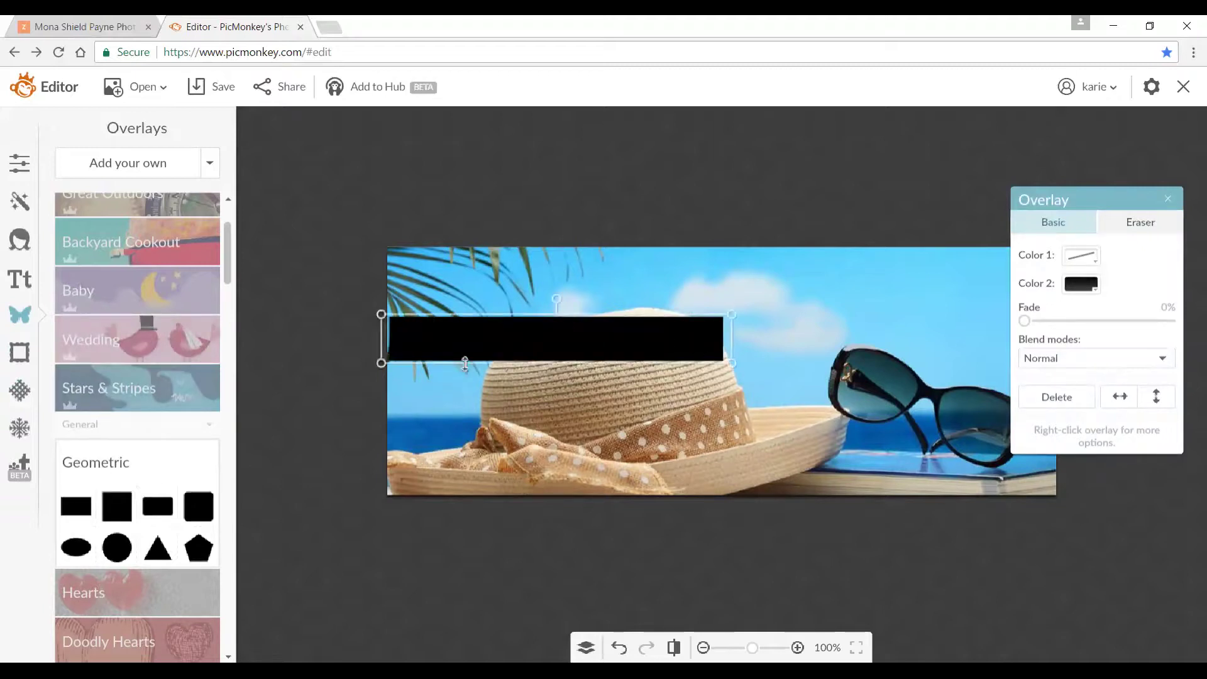
left_click_drag(723, 360, 830, 345)
left_click_drag(730, 336, 834, 289)
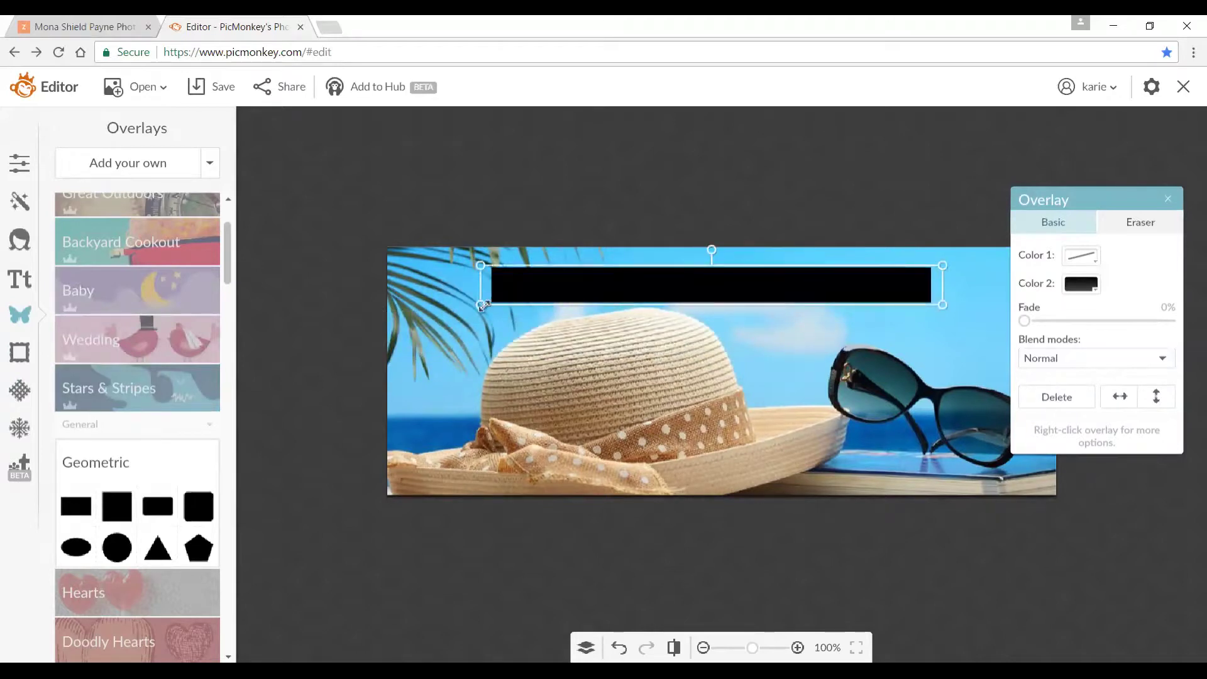
left_click_drag(482, 306, 482, 332)
left_click_drag(520, 296, 717, 290)
left_click_drag(755, 327, 781, 308)
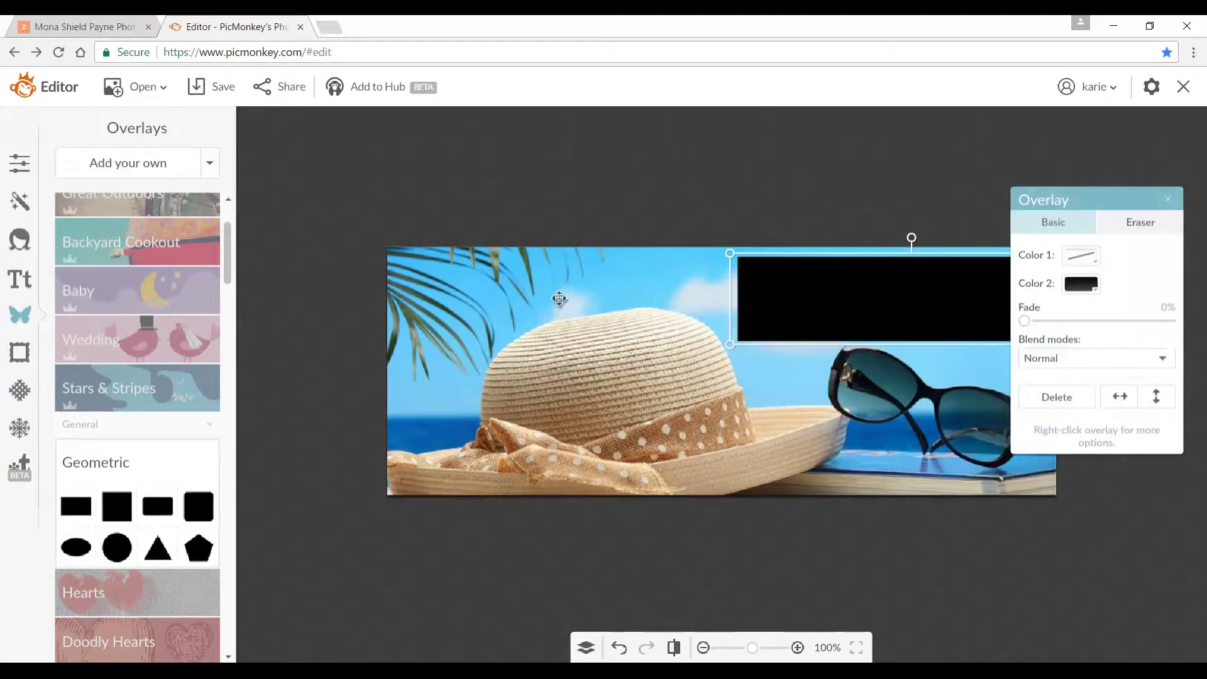
Stretch the black rectangle into a band spanning the full canvas width, leaving a thin strip of sky above it
left_click_drag(729, 347, 748, 342)
left_click_drag(831, 342, 368, 373)
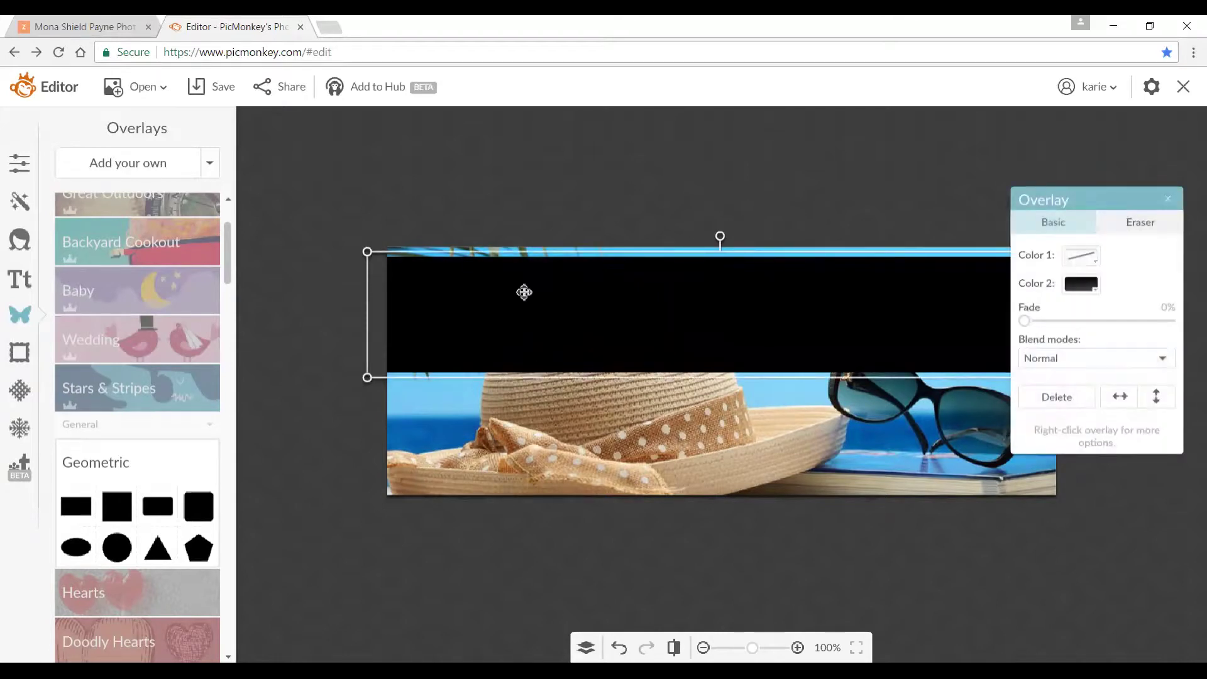
left_click_drag(515, 256, 516, 268)
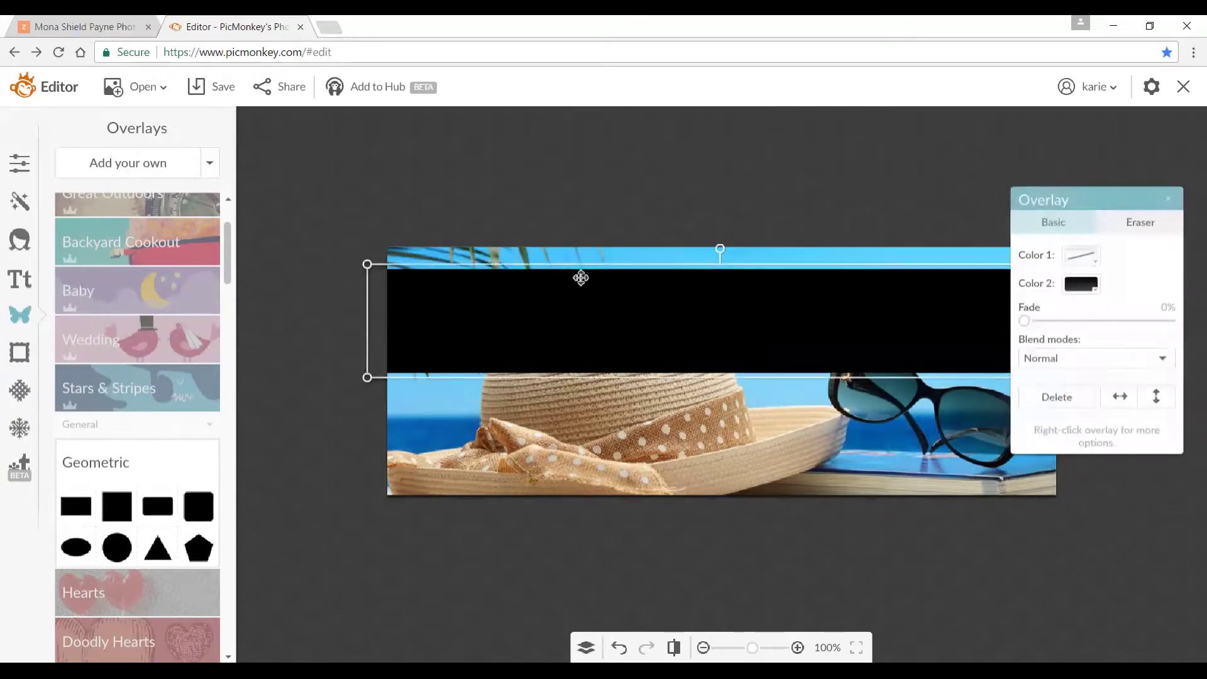
left_click_drag(611, 314, 604, 310)
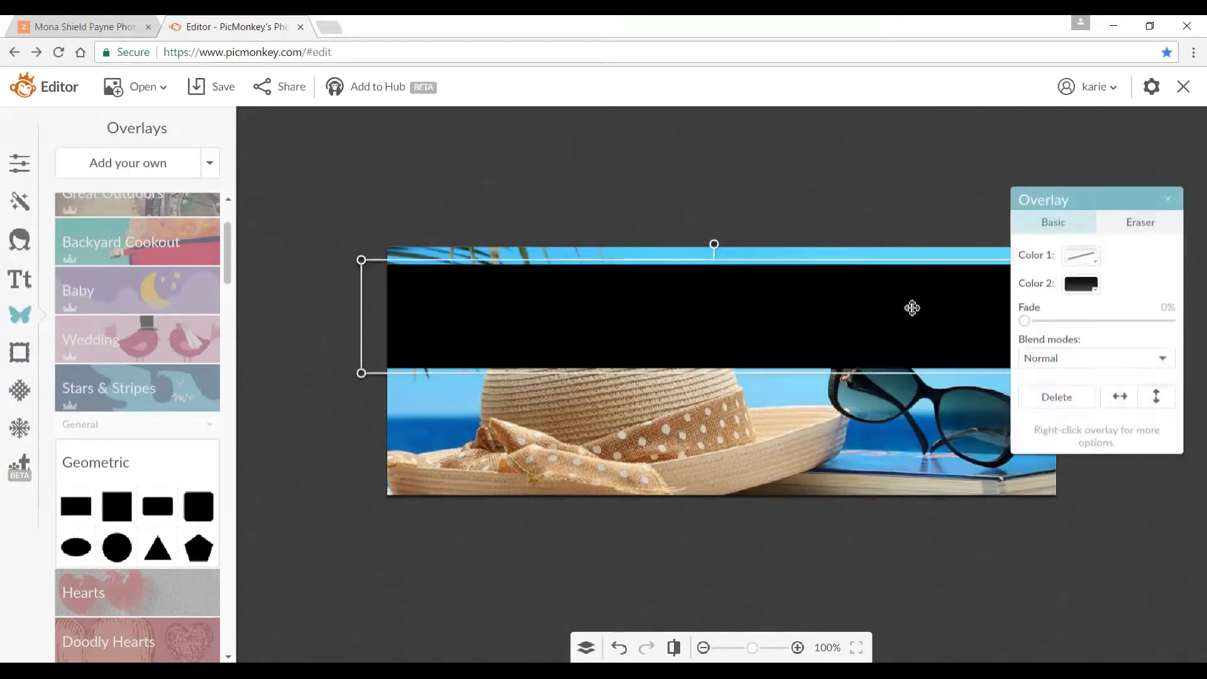
left_click_drag(948, 335, 970, 338)
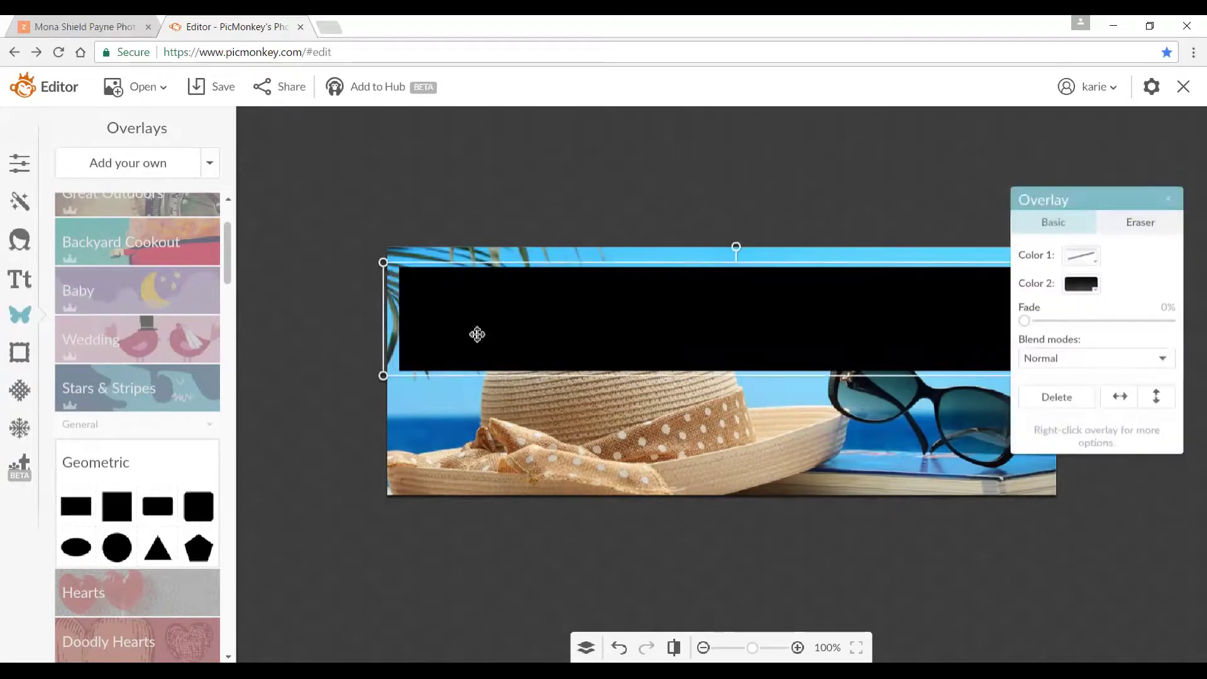
left_click_drag(384, 346, 371, 349)
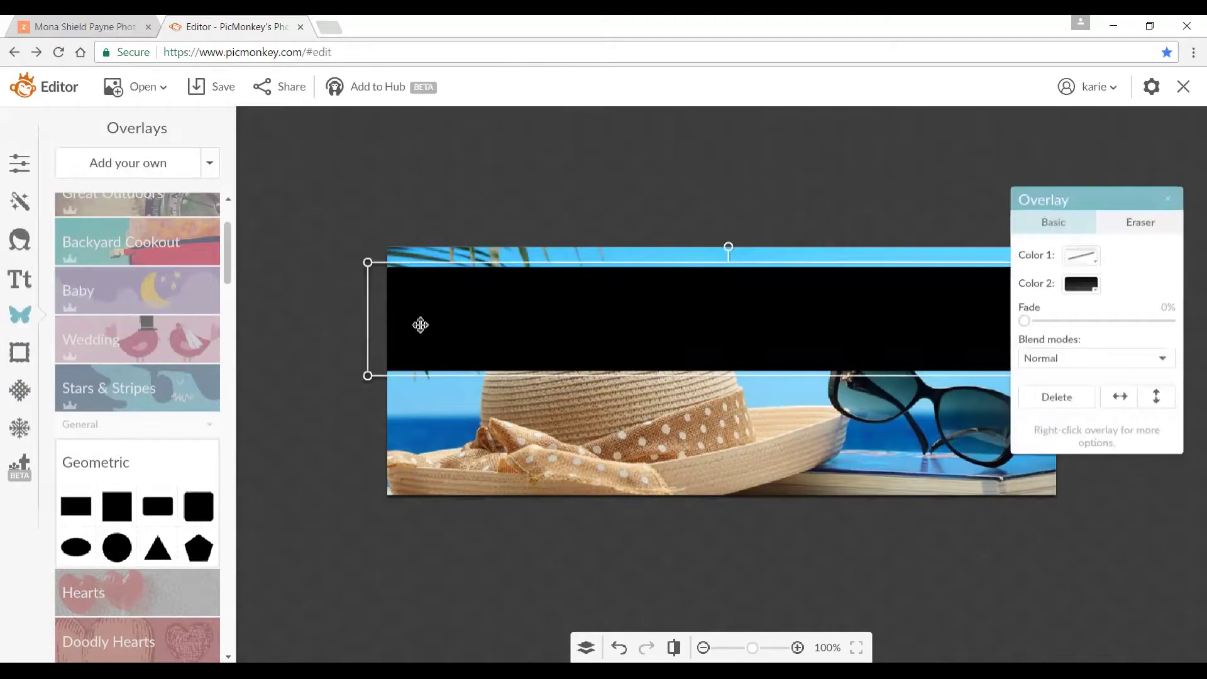
Recolor the rectangle band blue and set its fade to 26%
left_click(1093, 291)
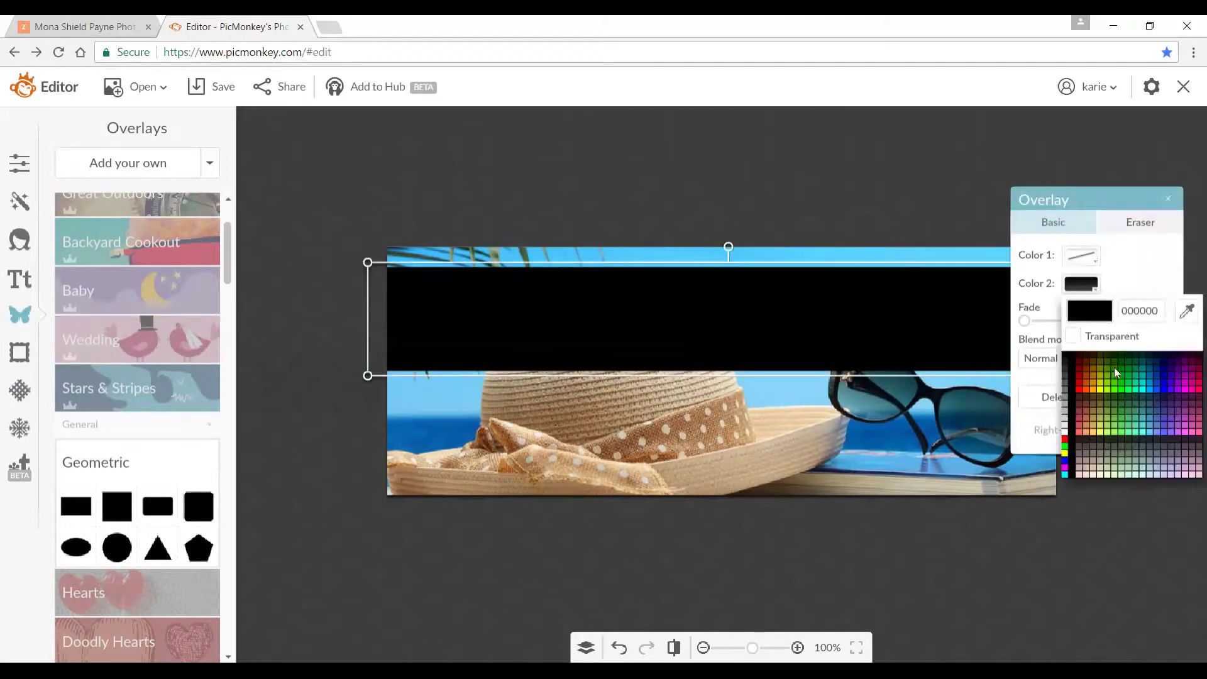
left_click(1156, 382)
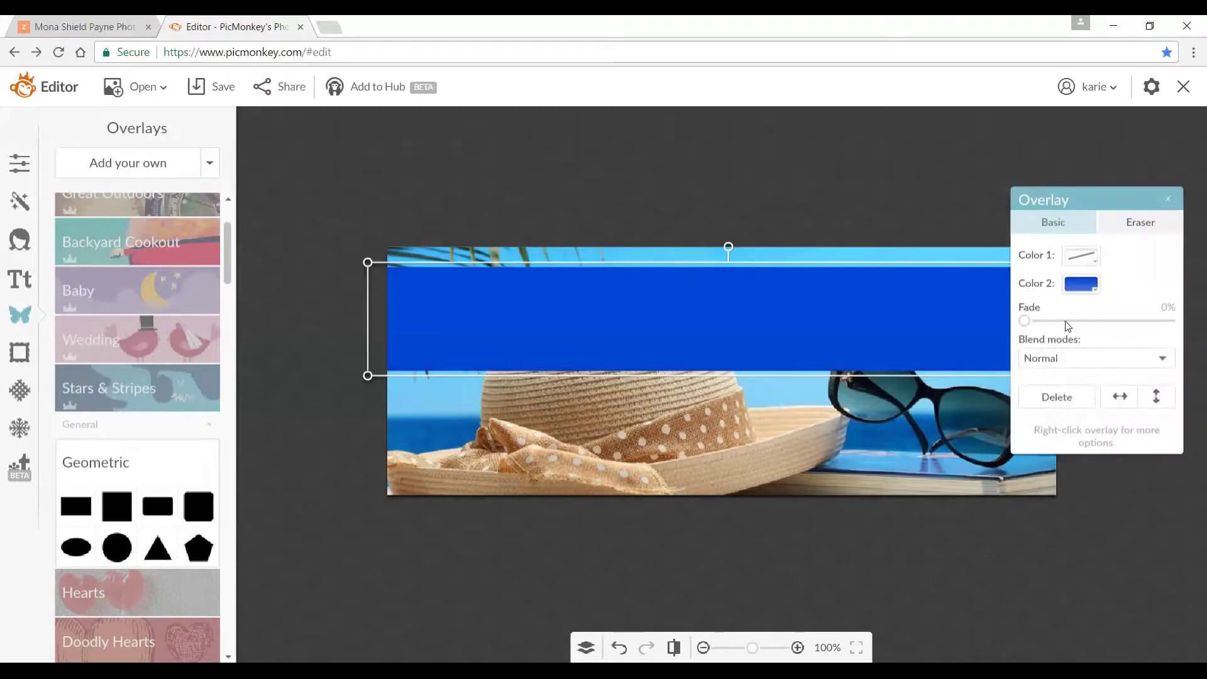
left_click(1065, 321)
left_click_drag(1079, 321, 1066, 321)
left_click(1092, 321)
left_click(1116, 322)
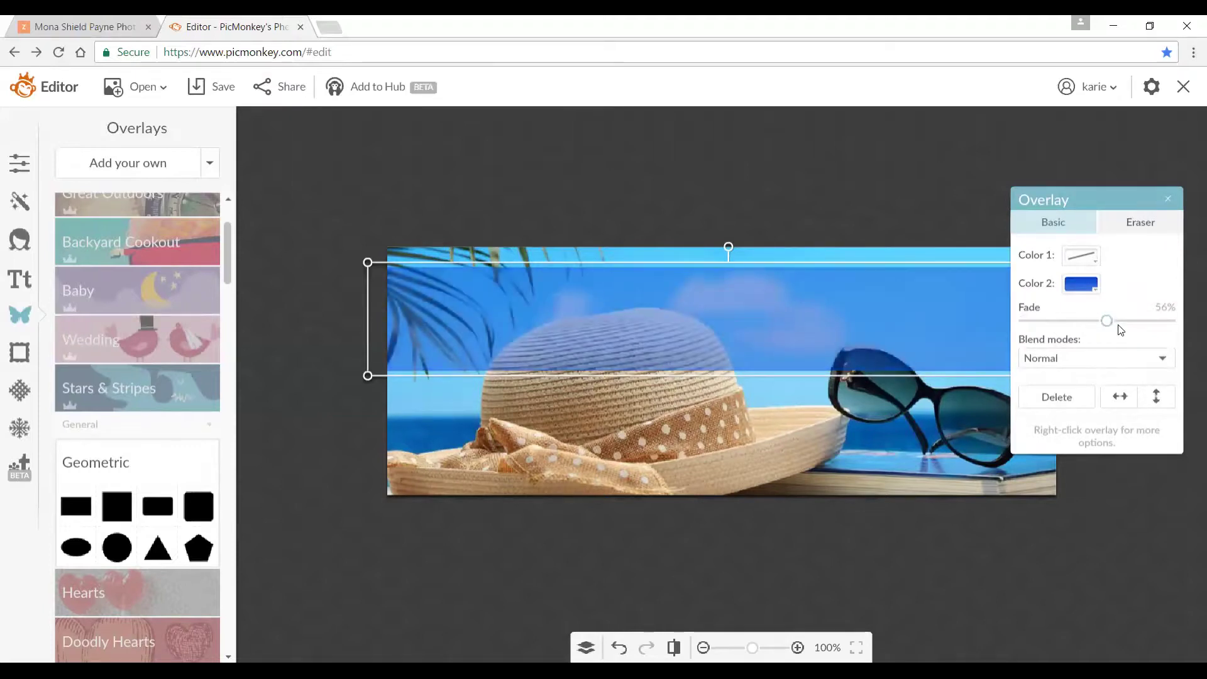
left_click(1155, 321)
left_click(1086, 321)
left_click(1044, 321)
left_click(1053, 322)
left_click(1063, 322)
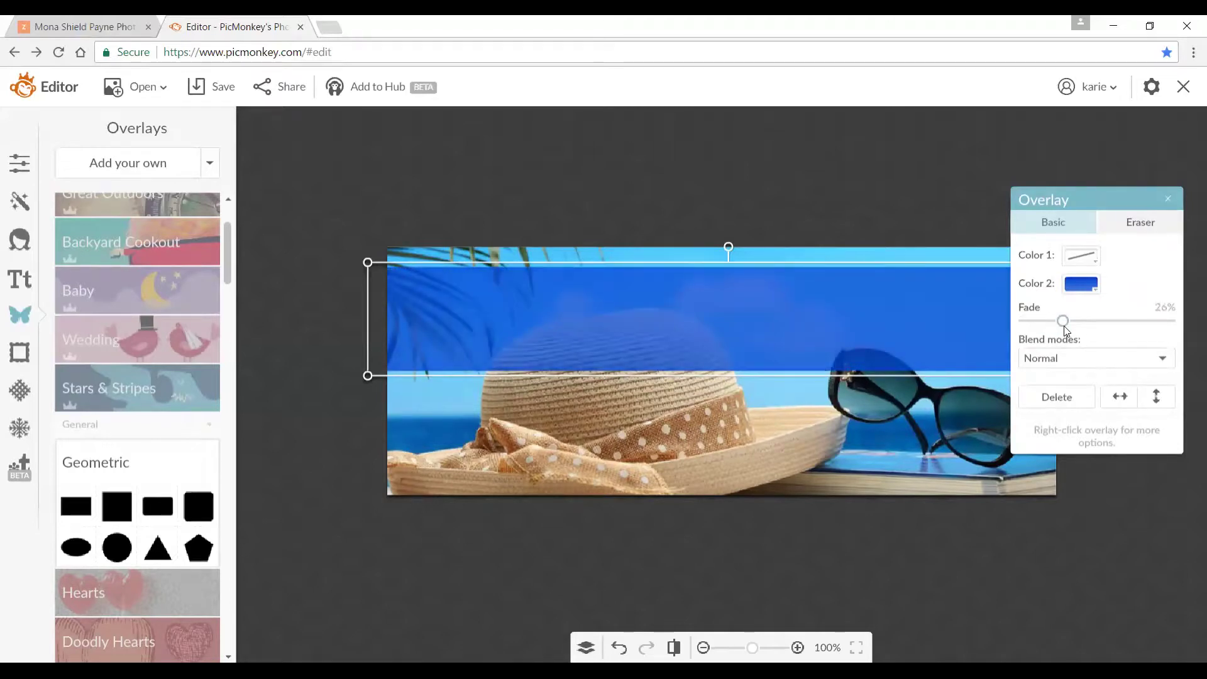
left_click(888, 547)
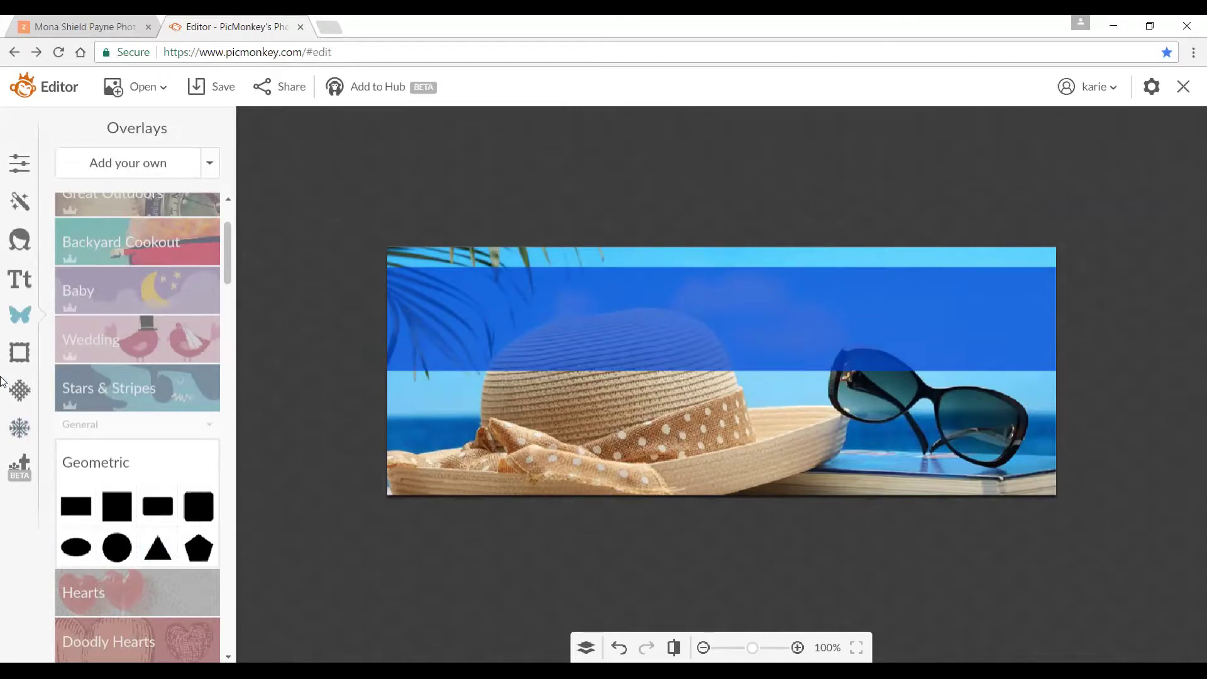
Add an Arial text box to the canvas reading "Live the Life you Love!"
left_click(20, 281)
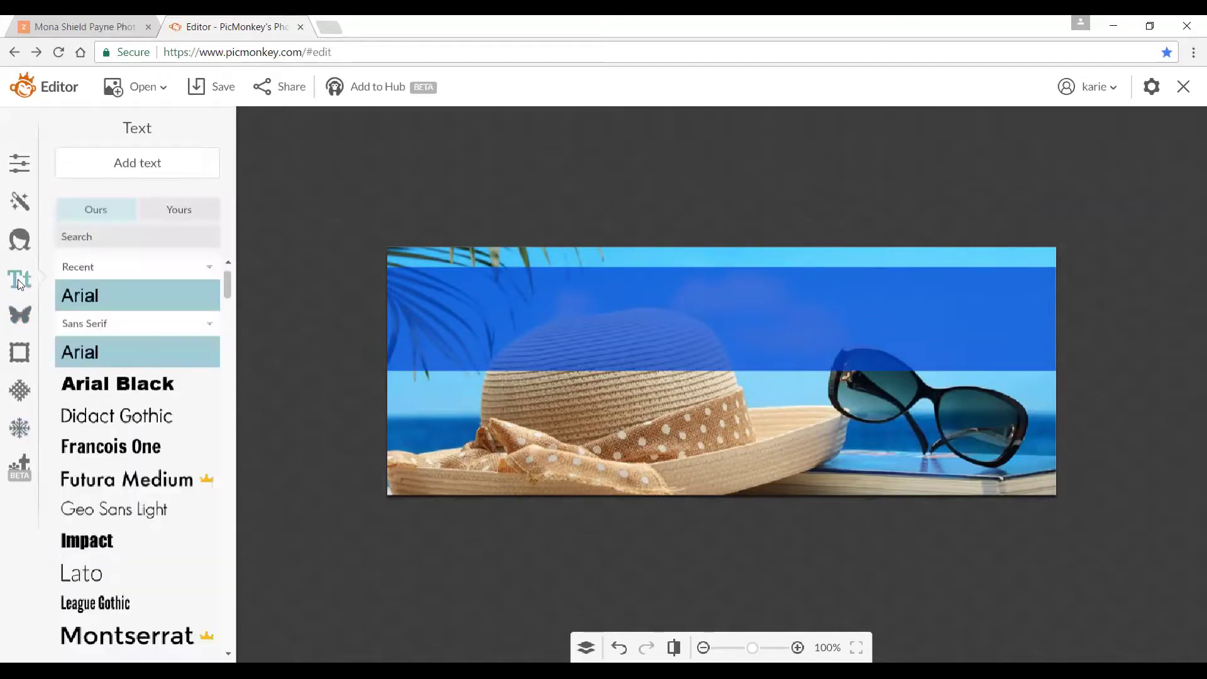
left_click(95, 175)
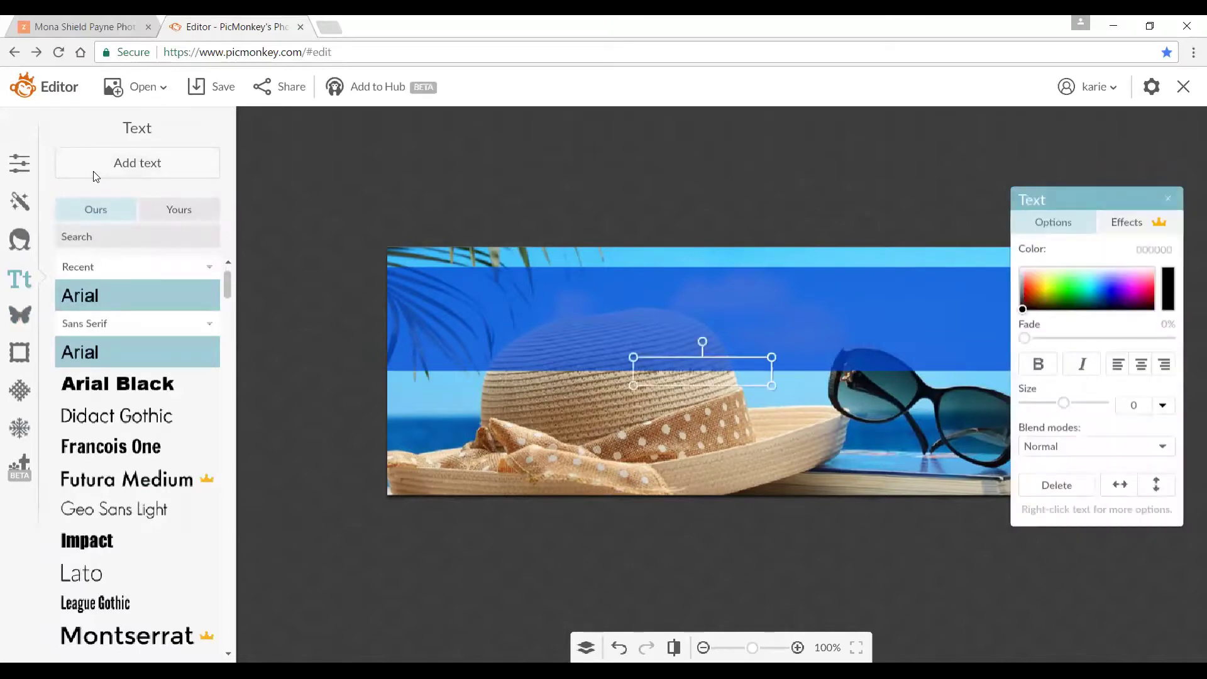
left_click(657, 371)
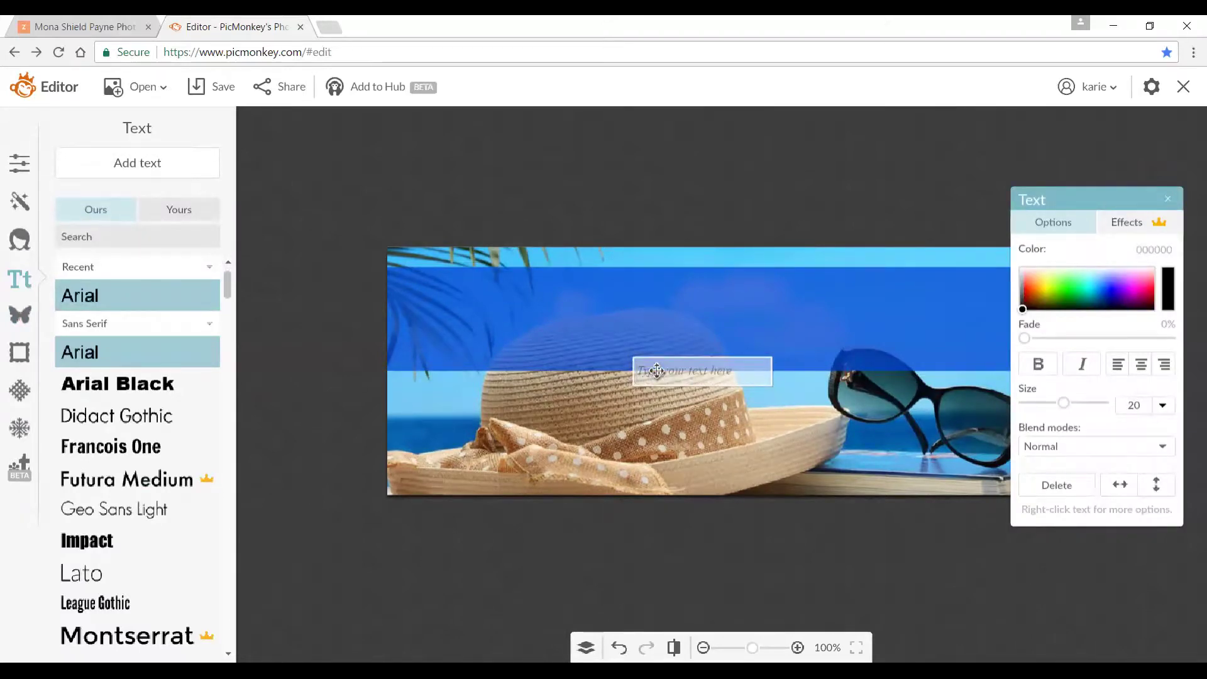
type("Life")
type(" the Live ")
type("you Love!")
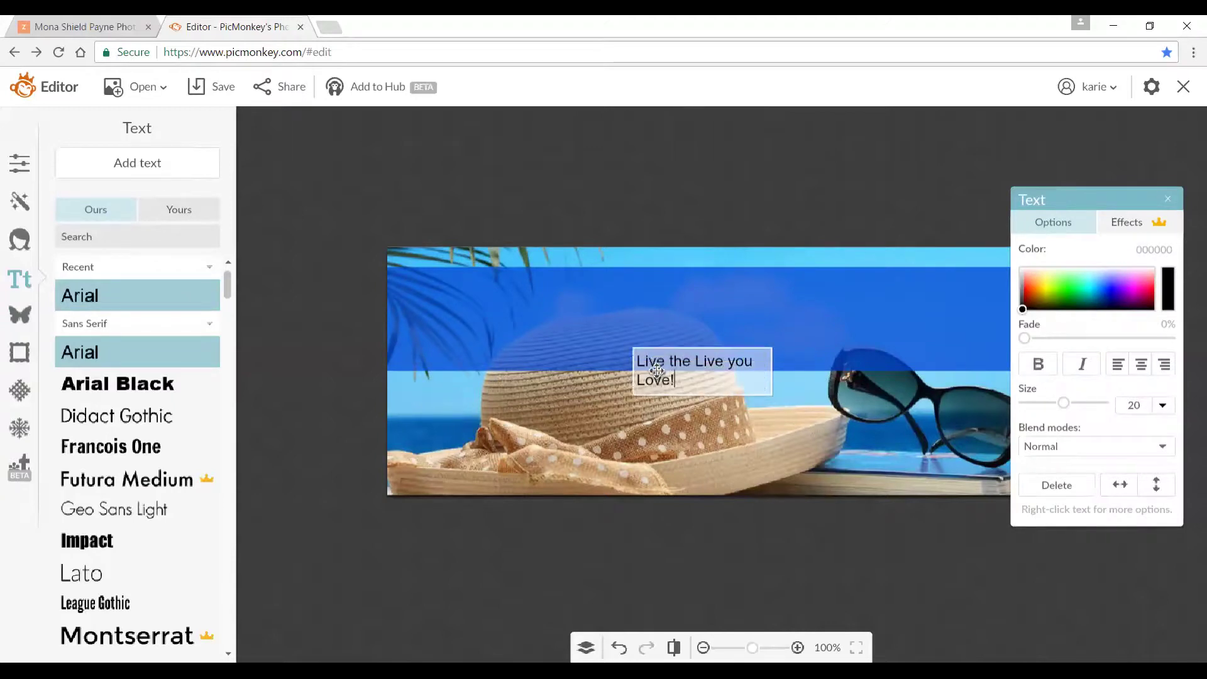
left_click_drag(680, 380, 632, 377)
left_click(707, 363)
key("Delete")
type("f")
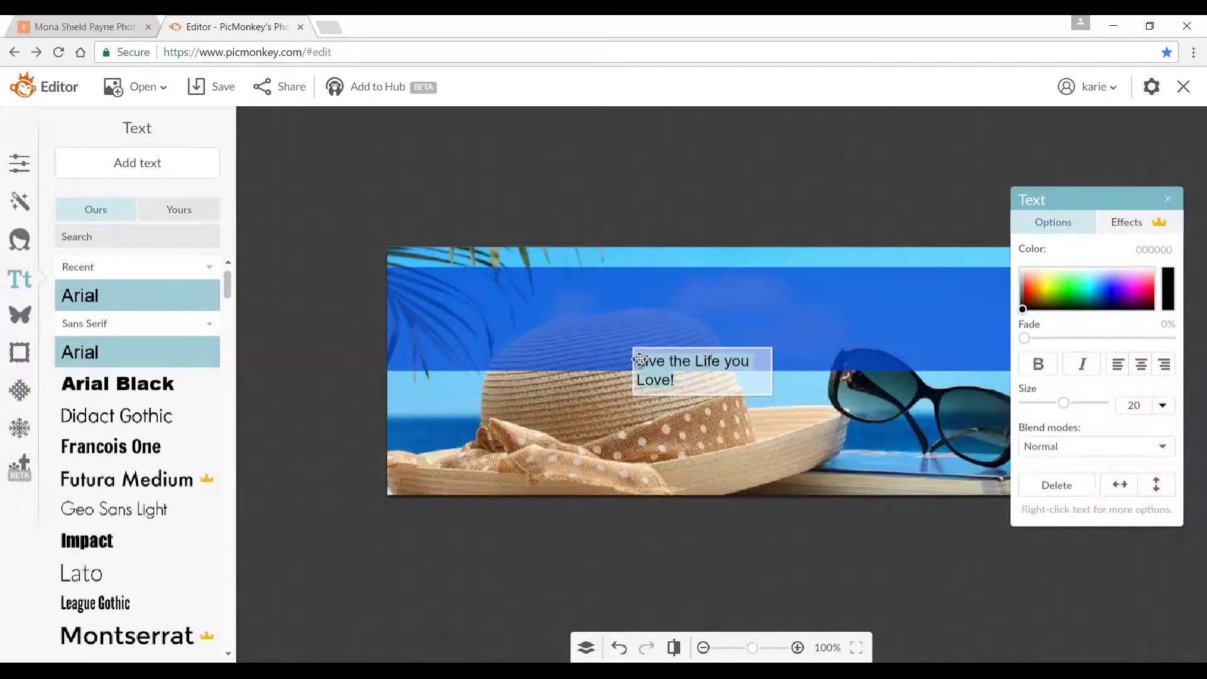
Make the text bold at size 49, widen its box to fit one line, and place it across the hat brim
left_click(1036, 366)
left_click_drag(1062, 402, 1089, 402)
left_click(833, 395)
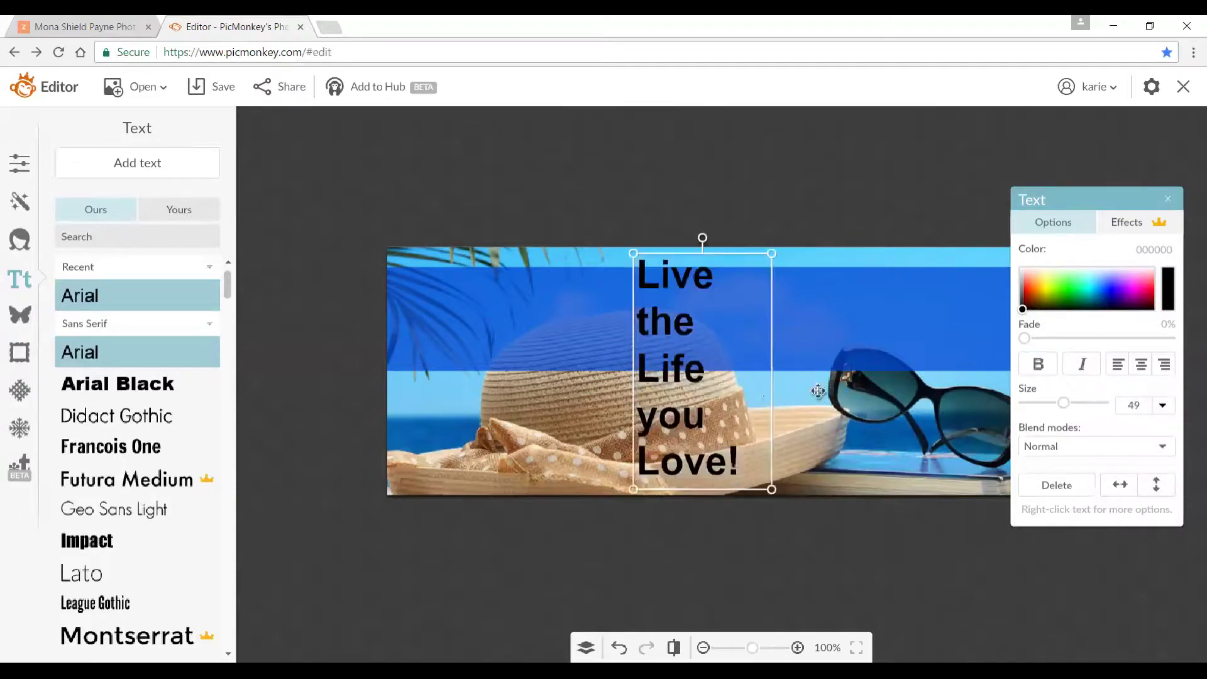
left_click_drag(771, 393, 1097, 316)
left_click_drag(961, 370, 809, 429)
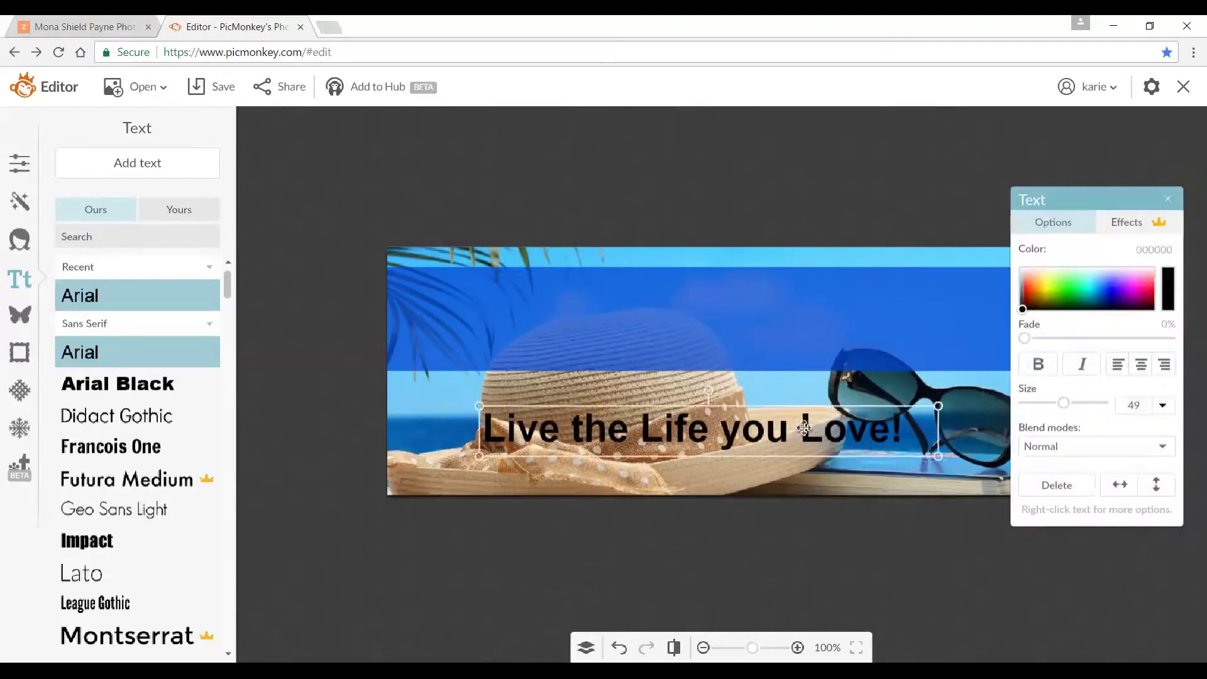
Color the whole text near-white f4fff7 and give it the default Drop Shadow effect
double_click(766, 437)
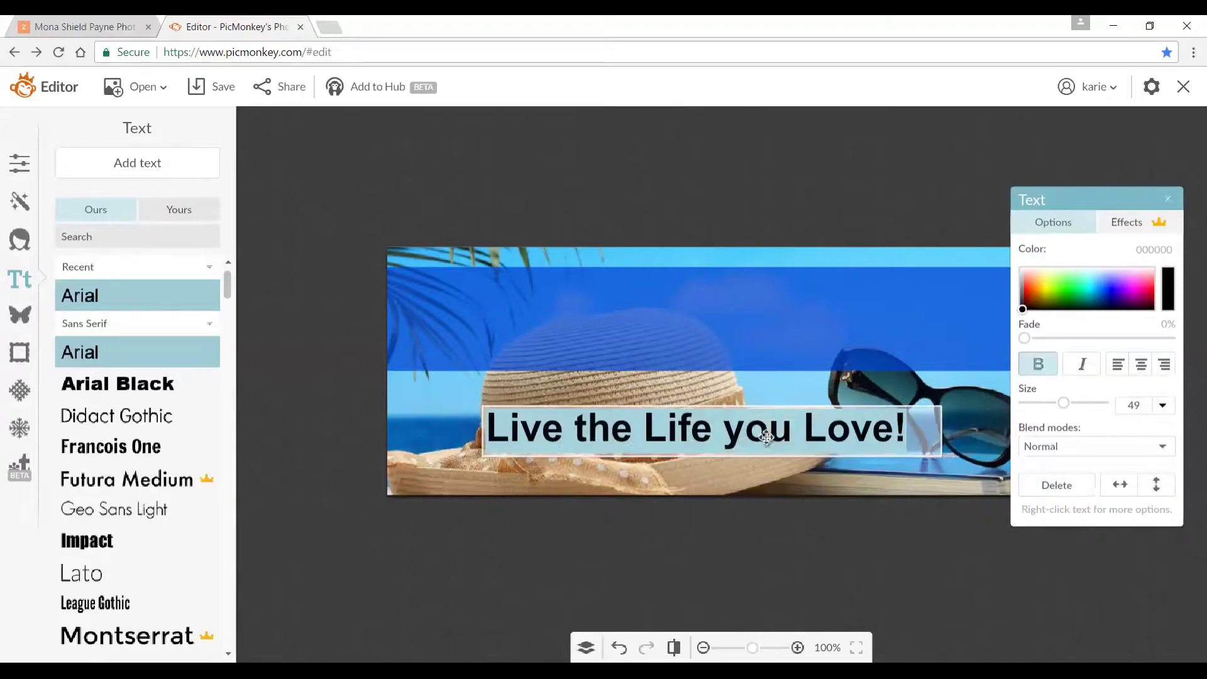
left_click(1052, 272)
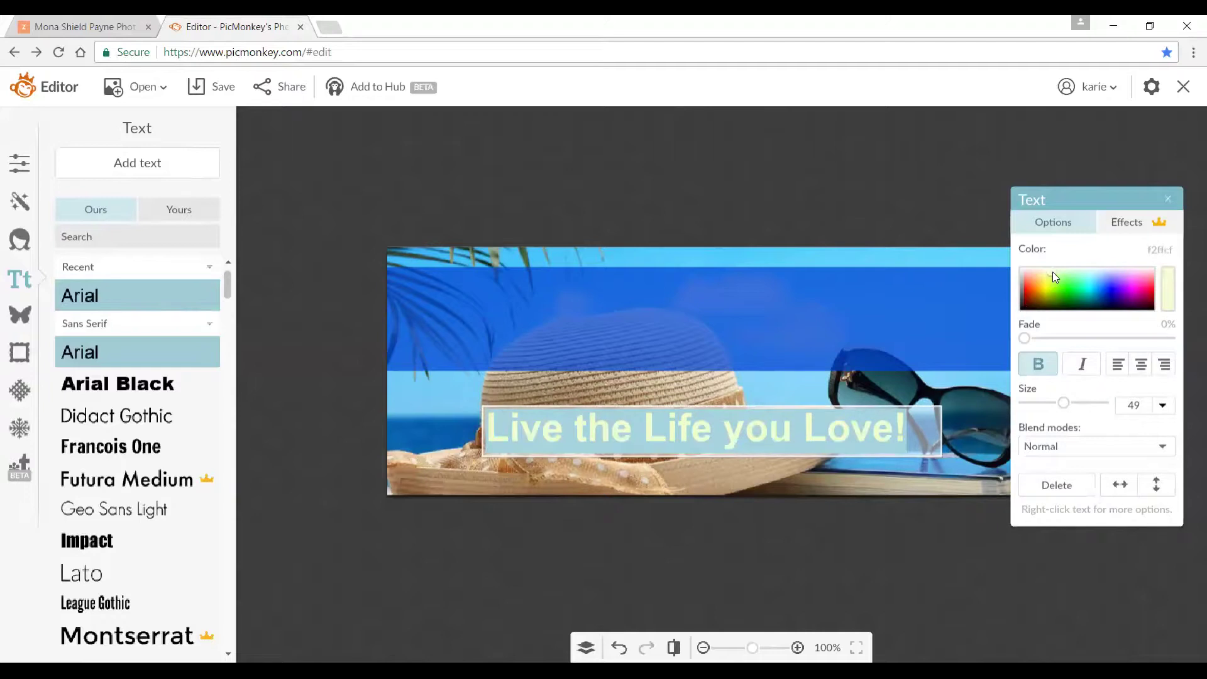
left_click(1072, 269)
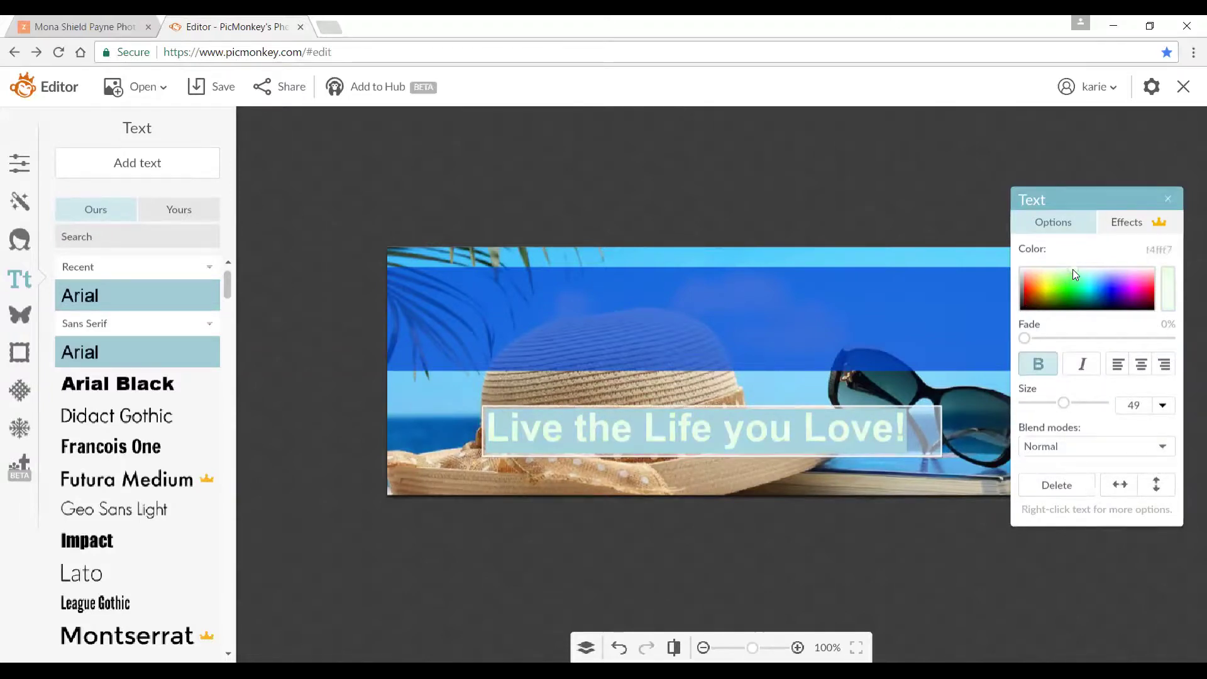
left_click(1124, 223)
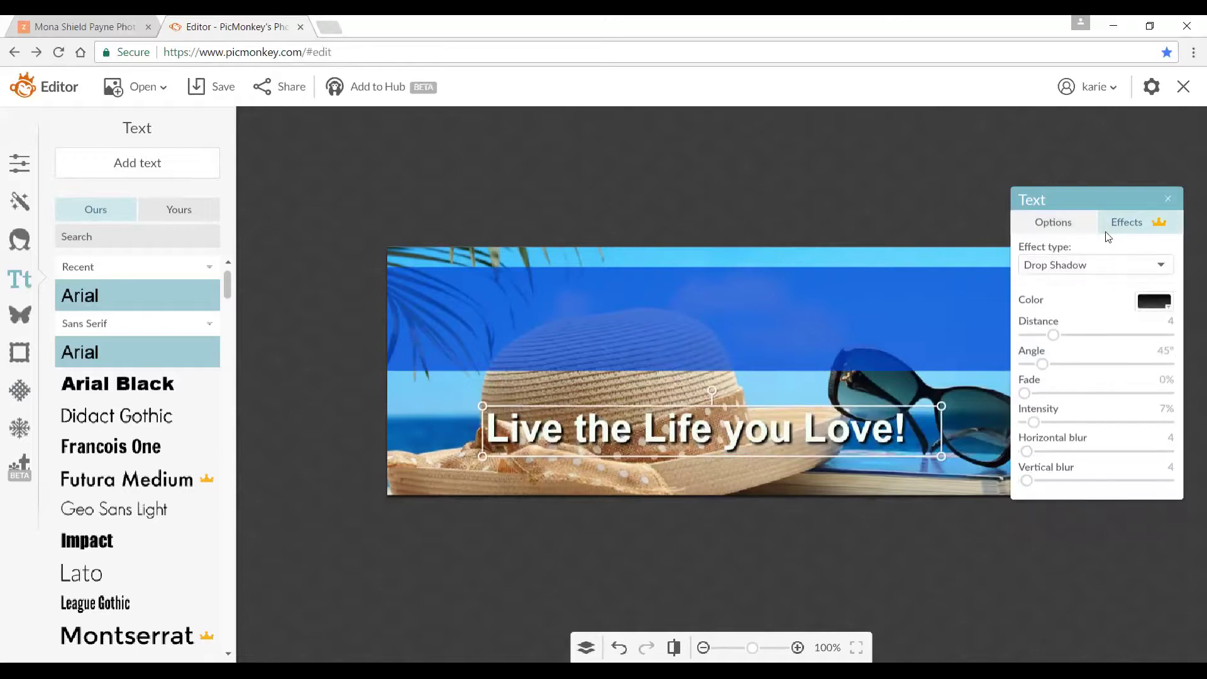
Recolor the whole "Live the Life you Love!" text hot pink ff48b6
left_click(1078, 228)
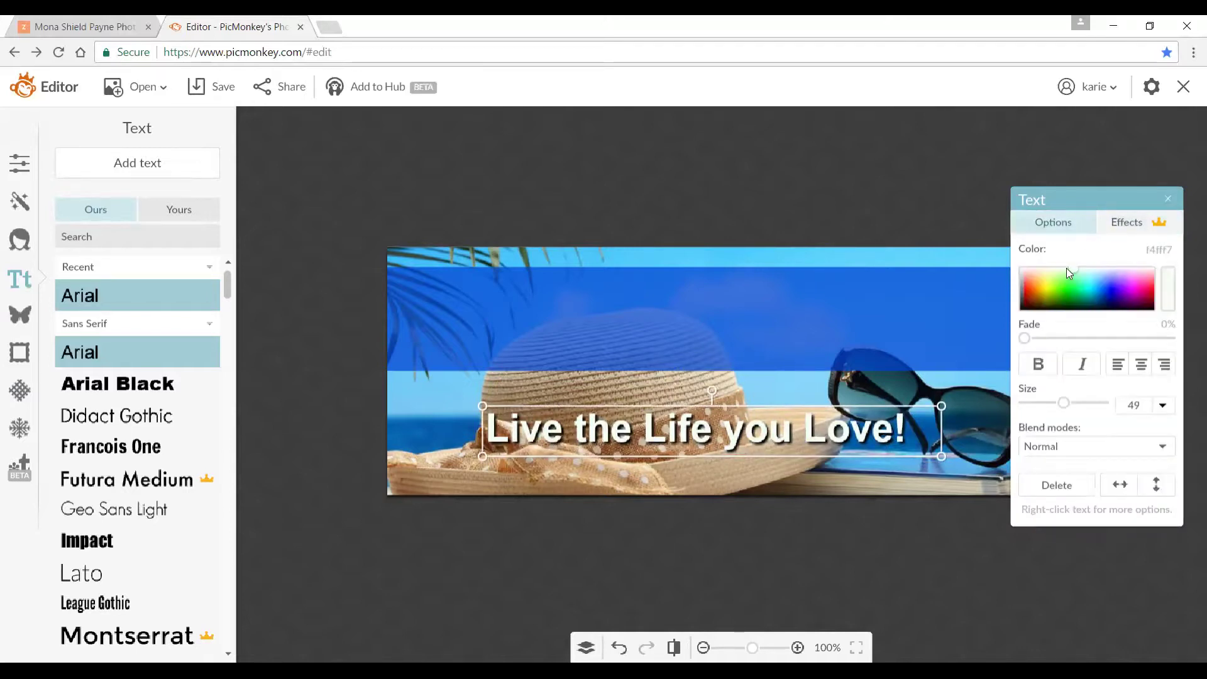
double_click(892, 424)
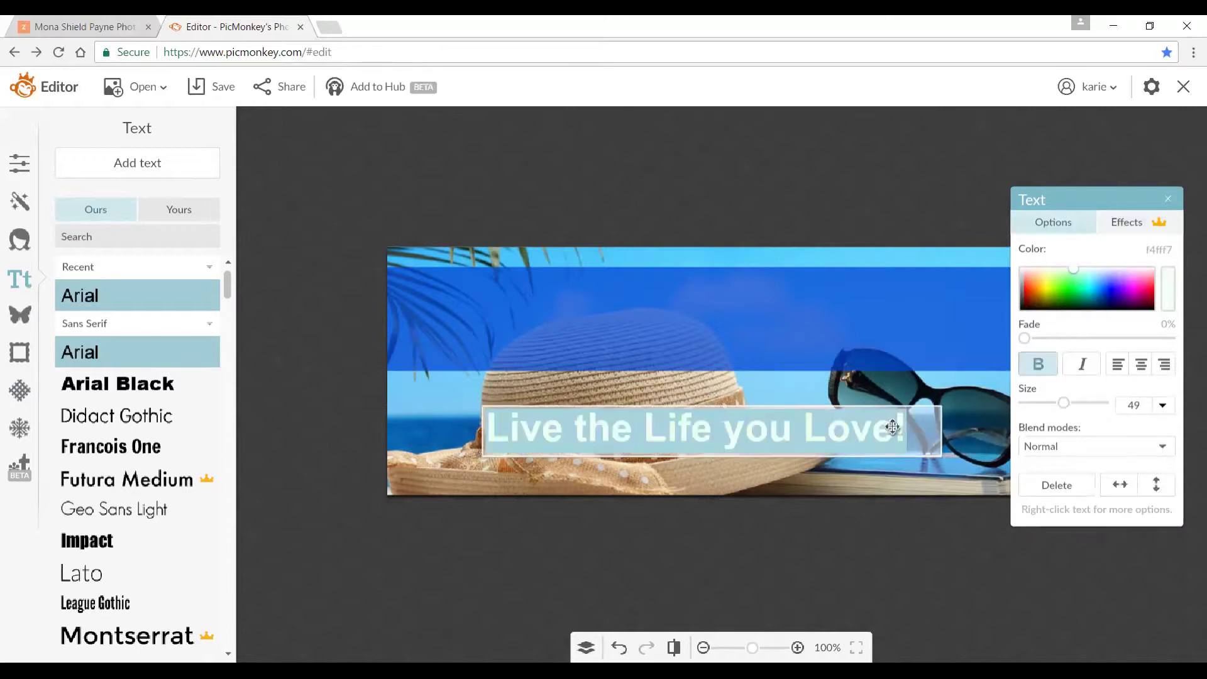
left_click(1141, 284)
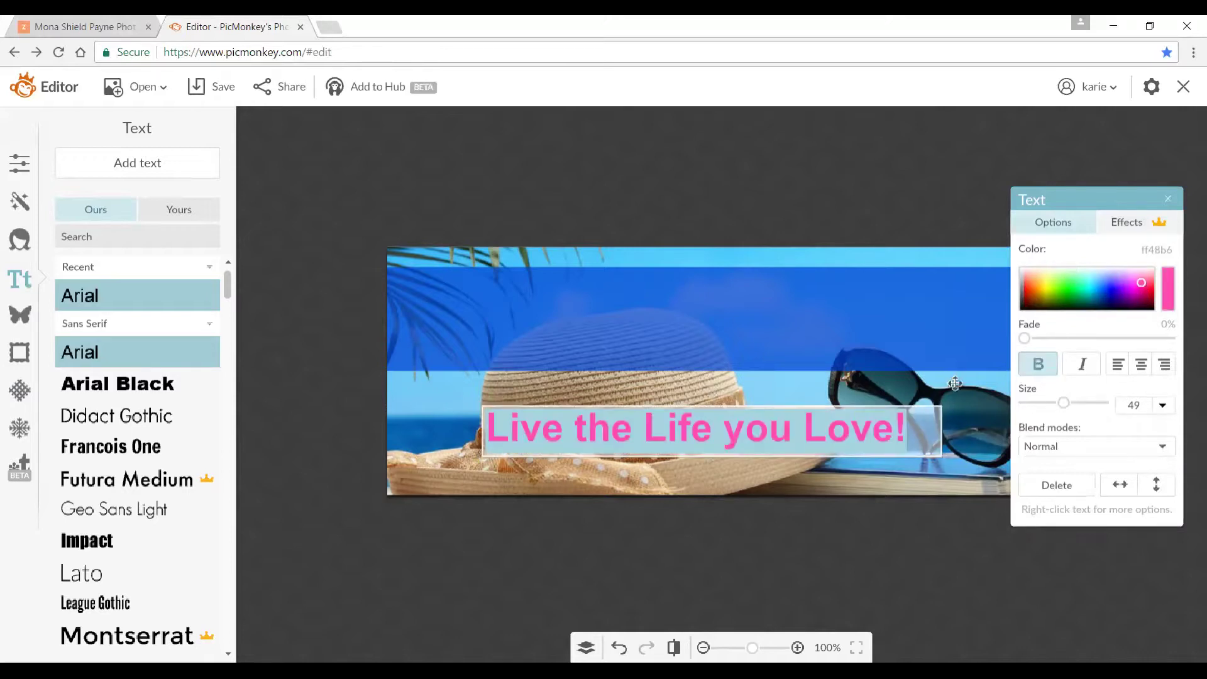
left_click(845, 494)
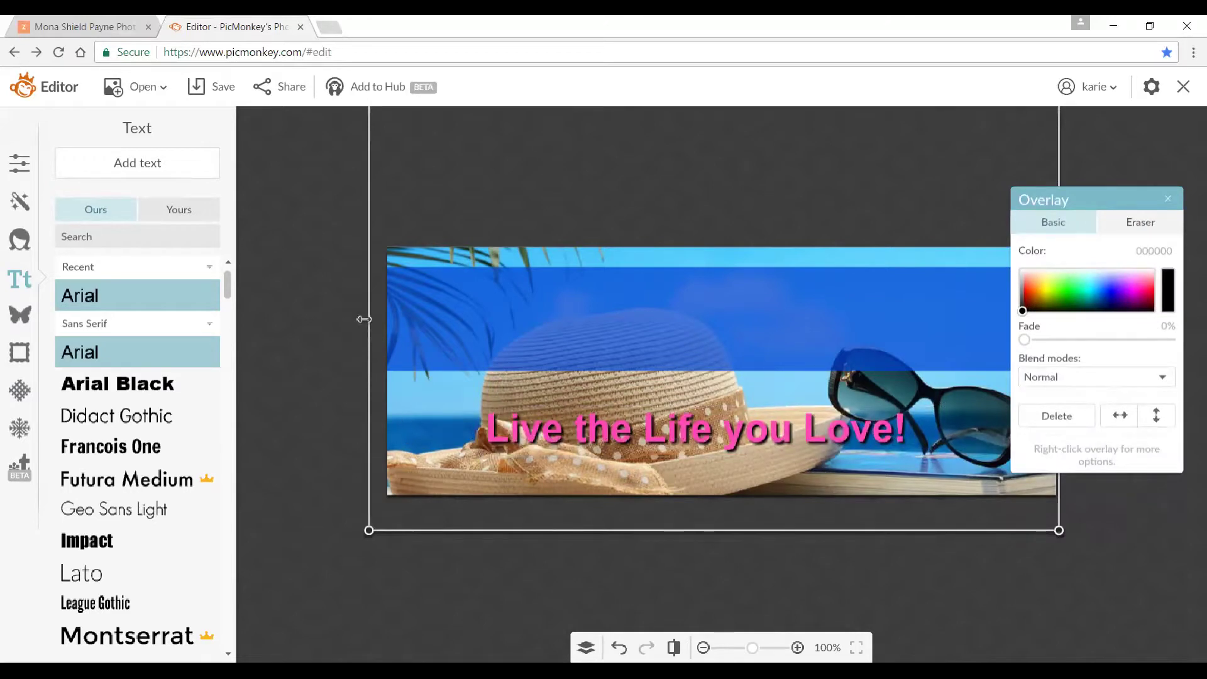
left_click(328, 351)
Move the headline onto the blue band, enlarge it to size 65, and place it near the band's upper edge
left_click(569, 436)
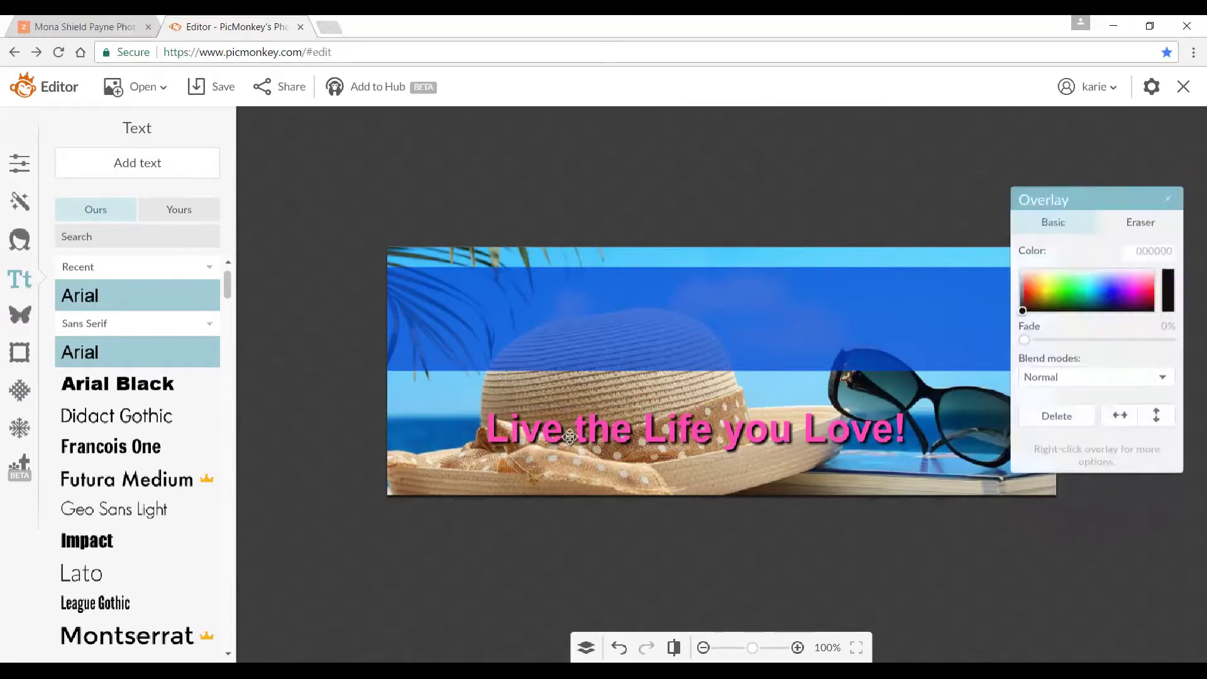
left_click_drag(569, 435, 601, 320)
left_click_drag(514, 340, 376, 351)
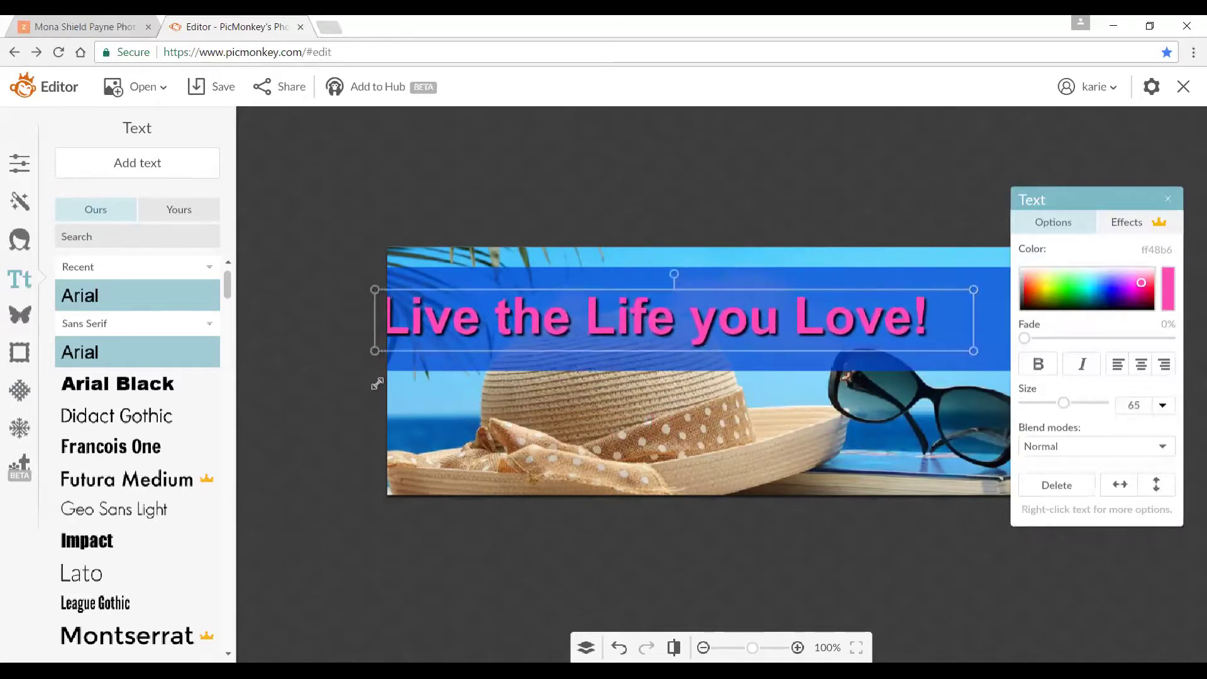
left_click_drag(528, 336, 599, 337)
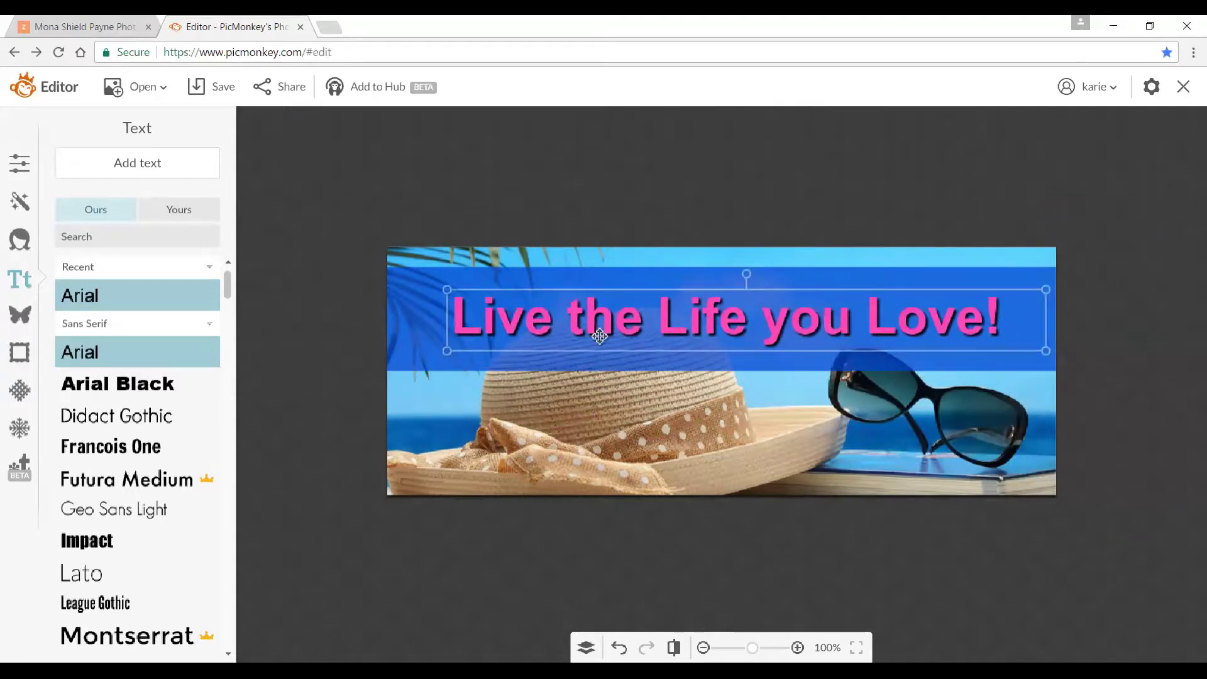
left_click_drag(599, 336, 599, 331)
left_click(328, 382)
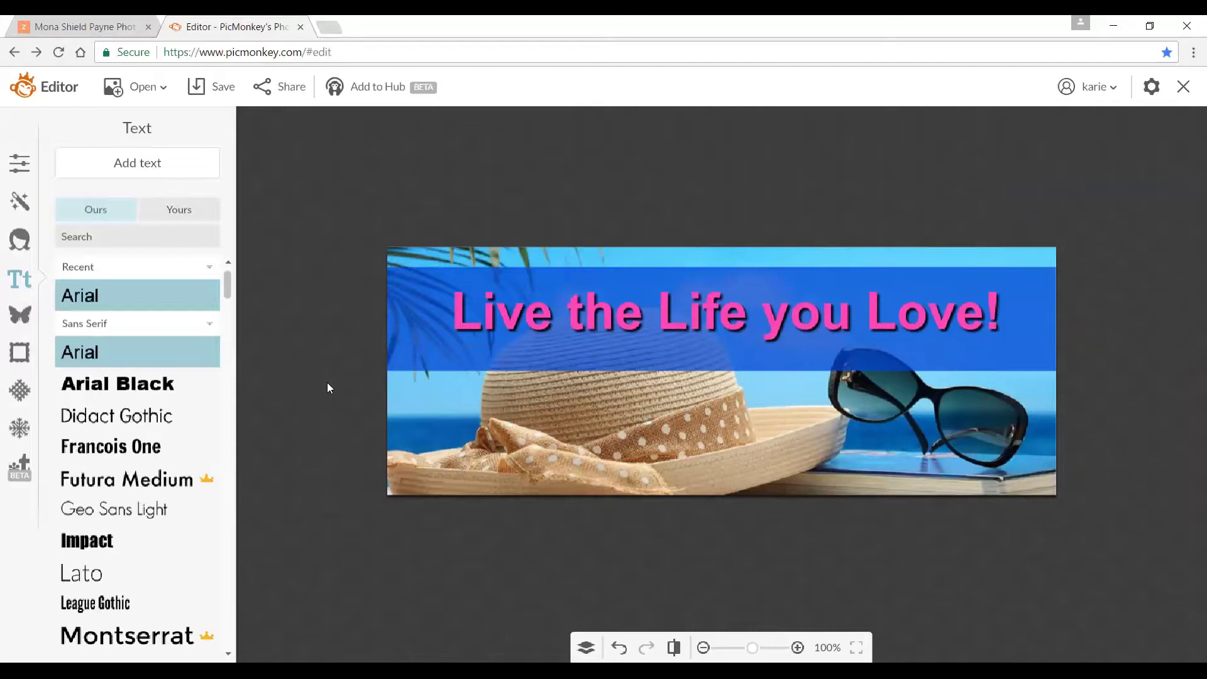
left_click(570, 308)
left_click_drag(574, 304, 574, 302)
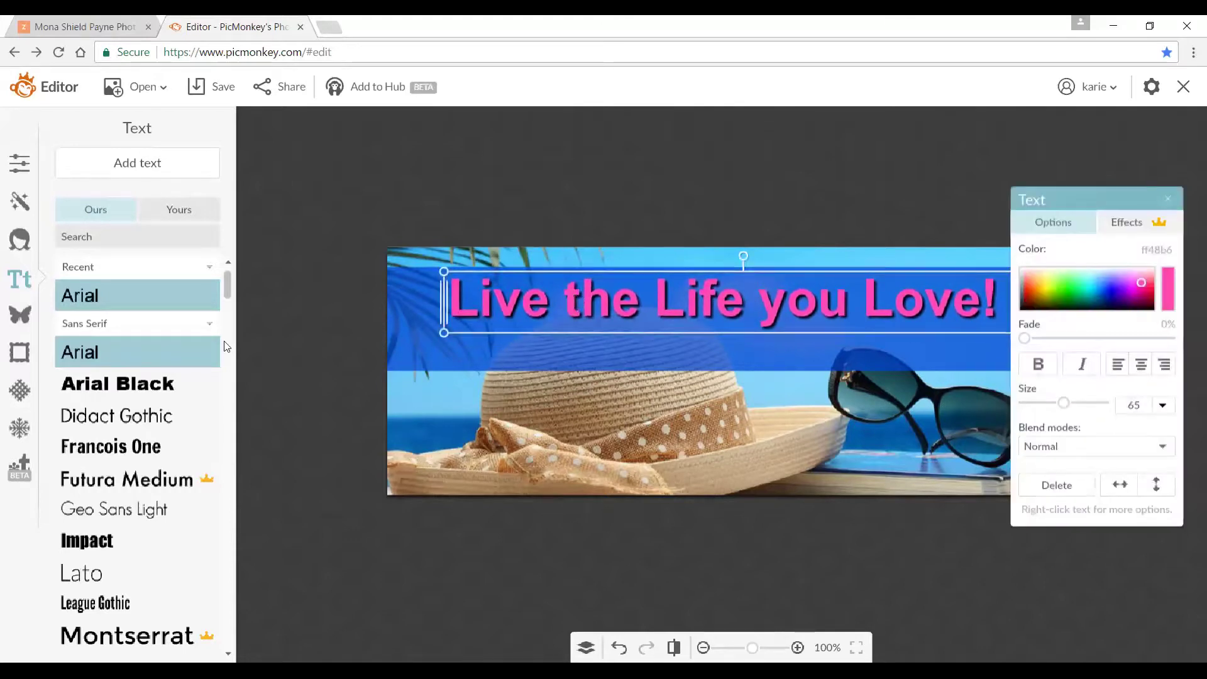
left_click(272, 329)
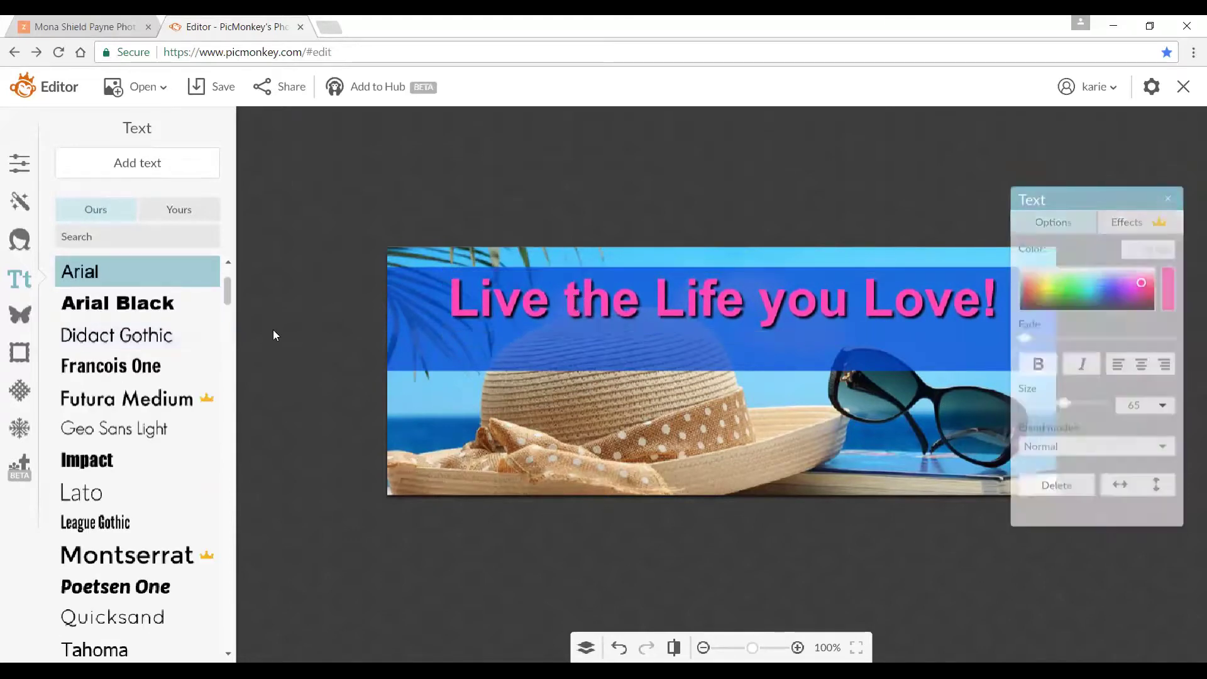
Add a second Arial text box reading "With" followed by the presenter's full name
left_click(136, 175)
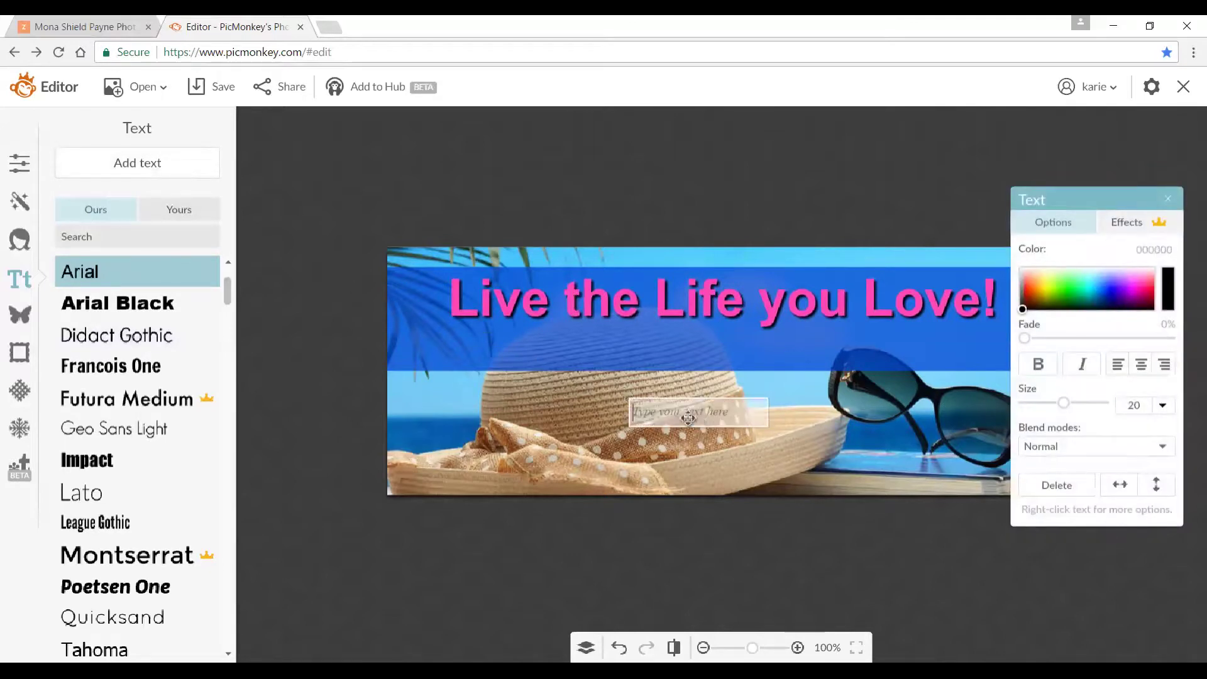
type("With Karie Mills")
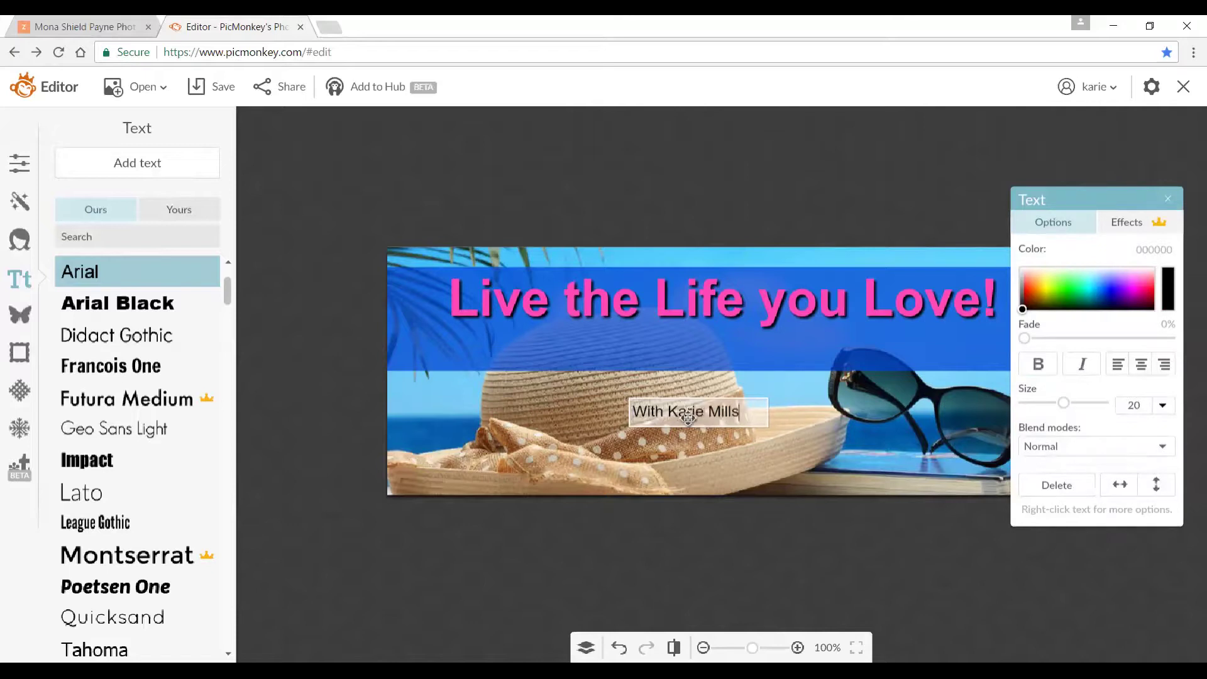
type("paugh")
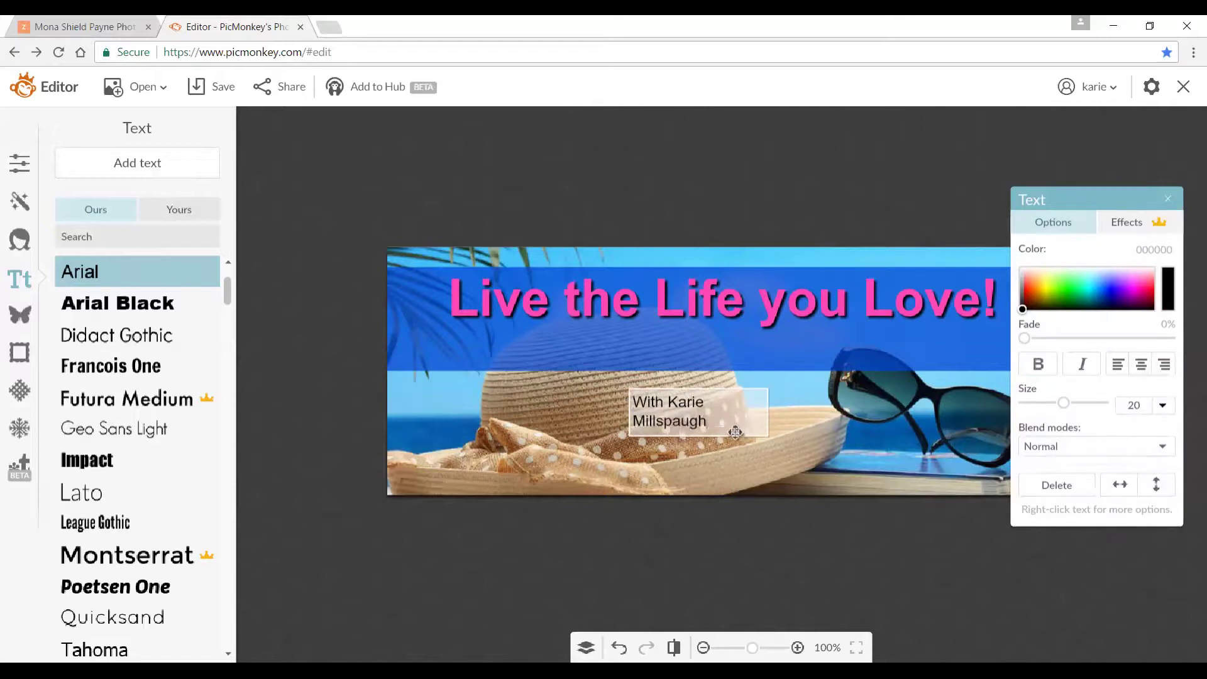
Try out pink and purple shades on the "With" name line and color it bright pink ff32e8
left_click_drag(727, 422, 630, 397)
left_click(1131, 285)
left_click(1133, 279)
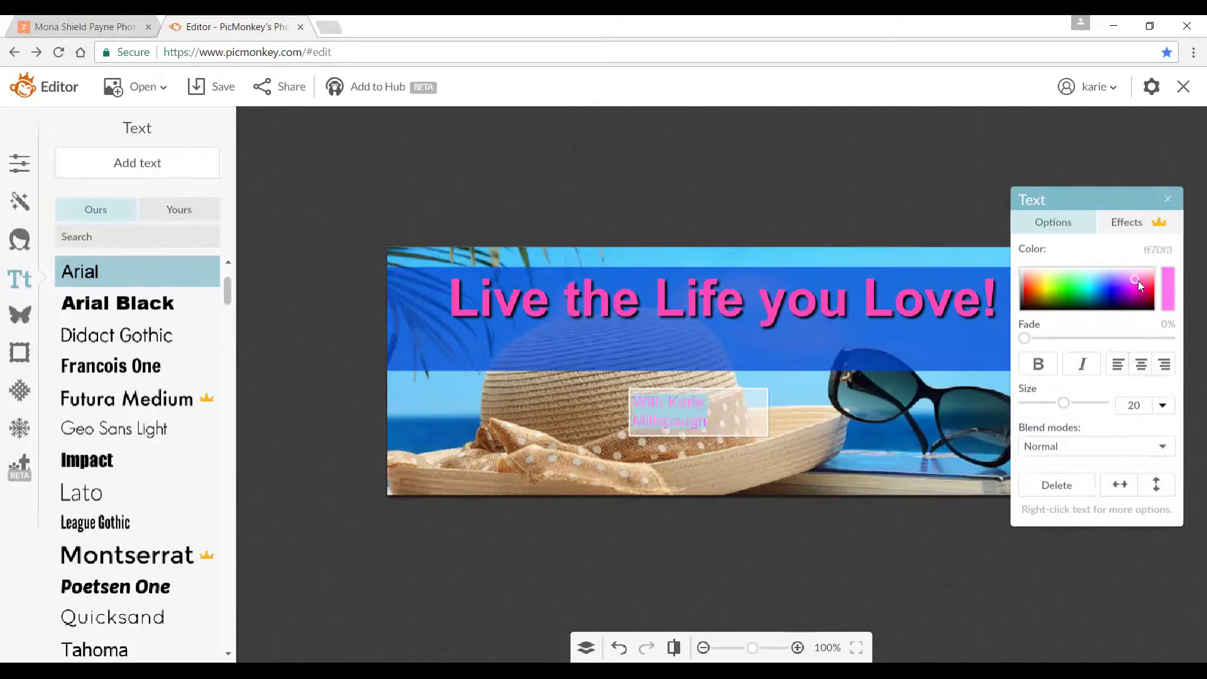
left_click_drag(1135, 282, 1126, 291)
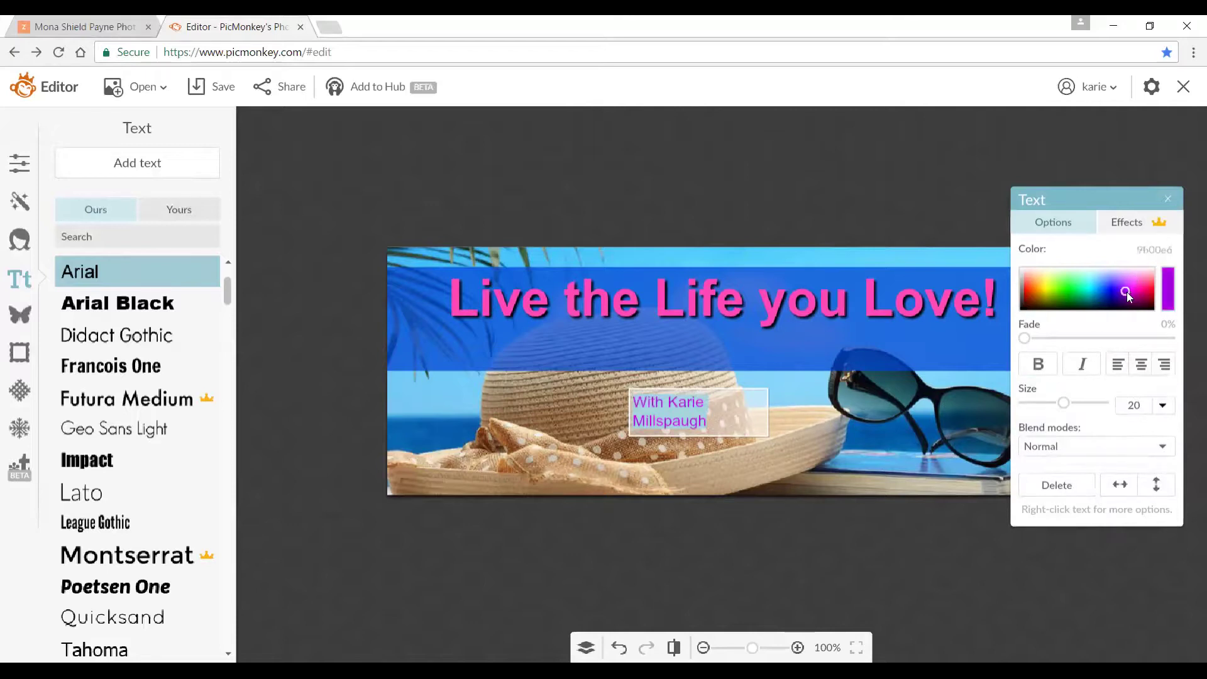
left_click(1132, 283)
left_click(1130, 279)
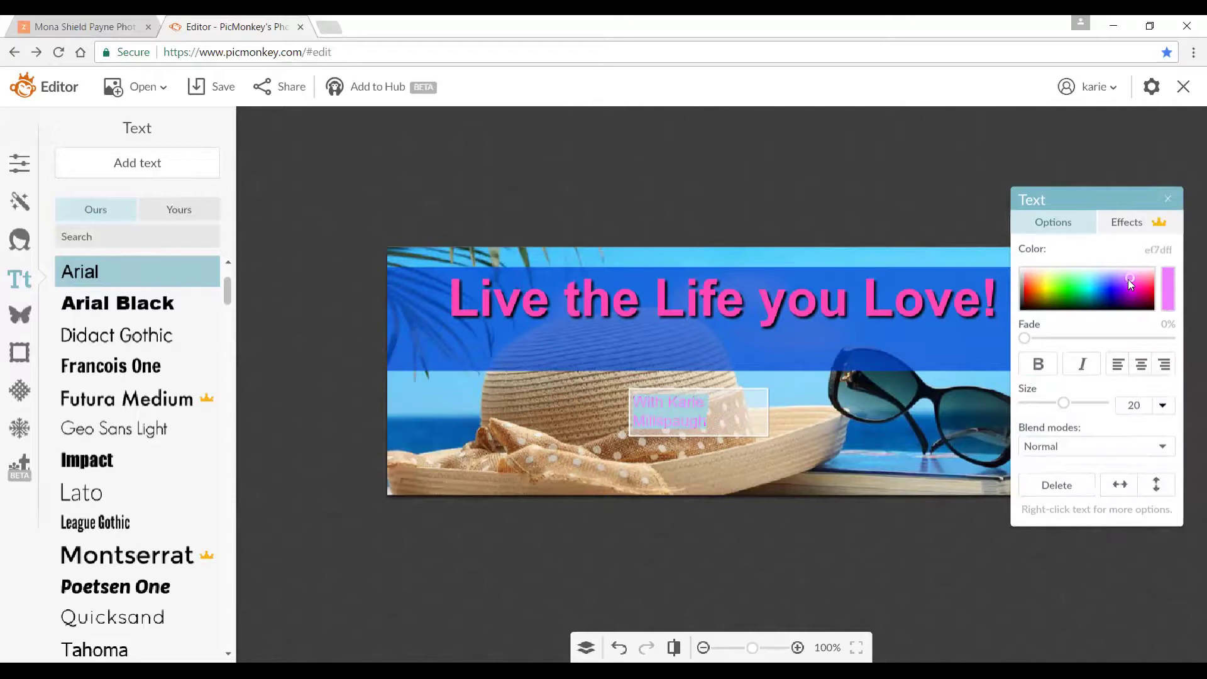
left_click(1131, 286)
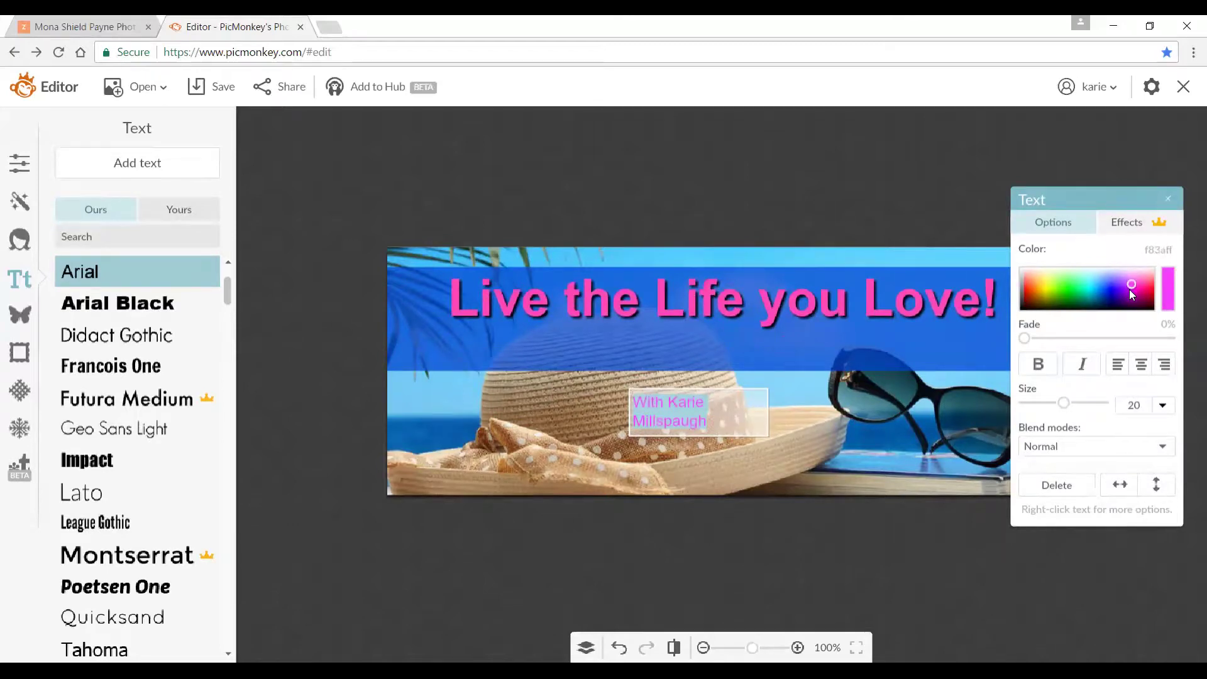
left_click(1129, 289)
left_click(1131, 281)
left_click(1133, 285)
left_click(1126, 222)
left_click(764, 404)
left_click(1134, 284)
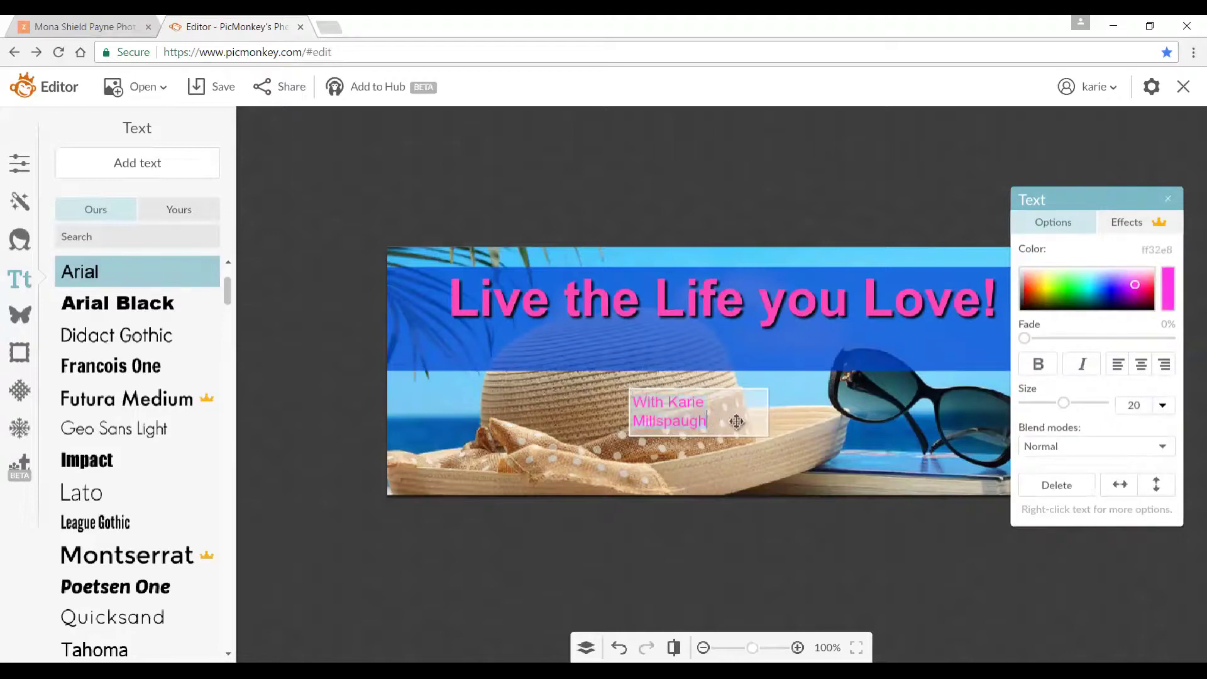
Place the name line on the blue band under the headline, on one line at size 28
left_click_drag(764, 415, 776, 348)
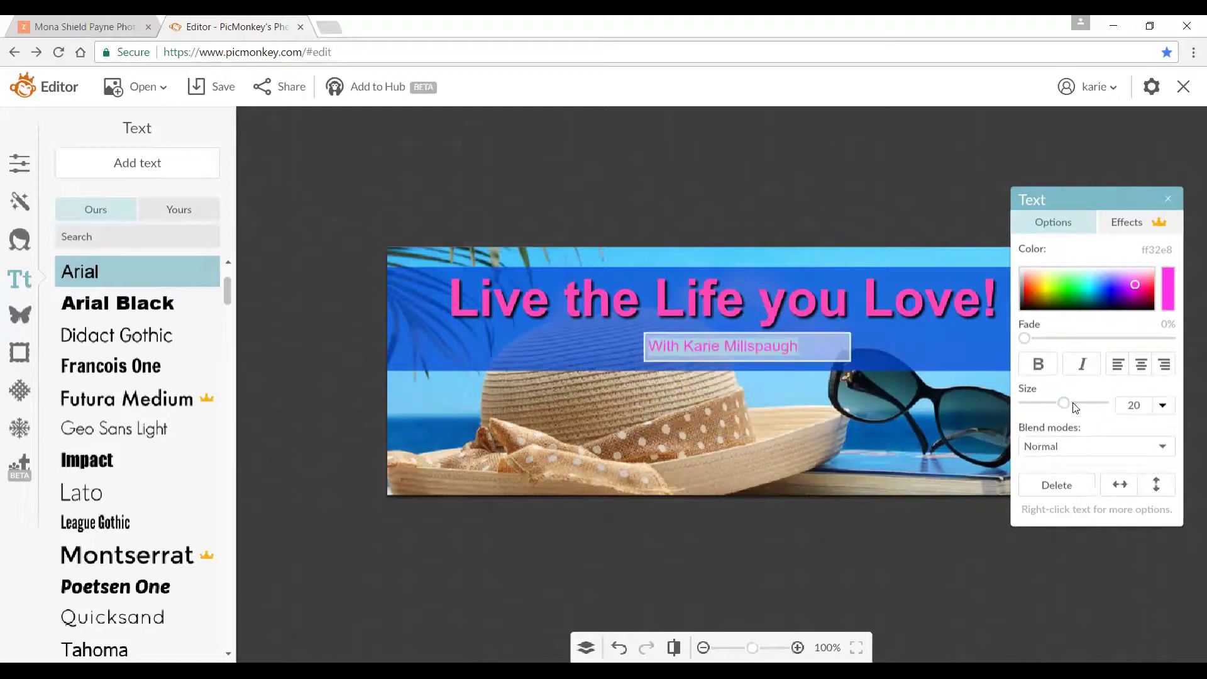
left_click_drag(1064, 403, 1074, 402)
left_click_drag(856, 378, 922, 364)
left_click_drag(798, 347, 710, 348)
Try Geo Sans Light, Montserrat, Quicksand and Poetsen One on the name line, and settle on the handwriting font Brushtip Travis
double_click(710, 348)
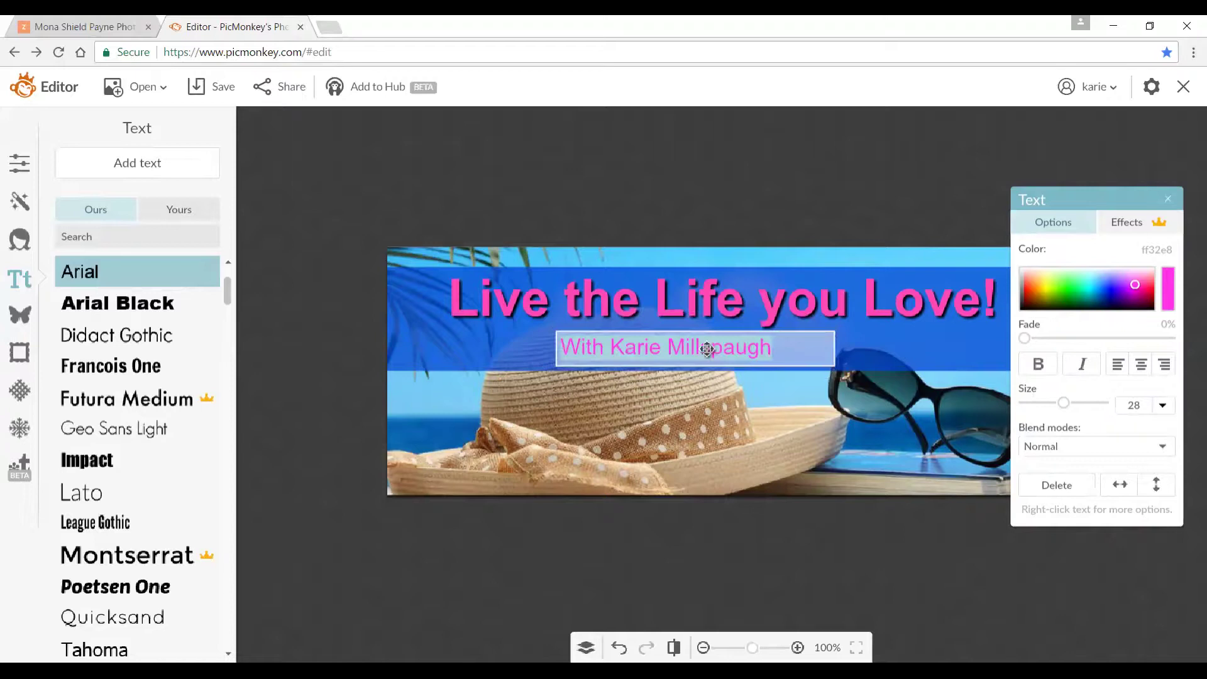
left_click(140, 426)
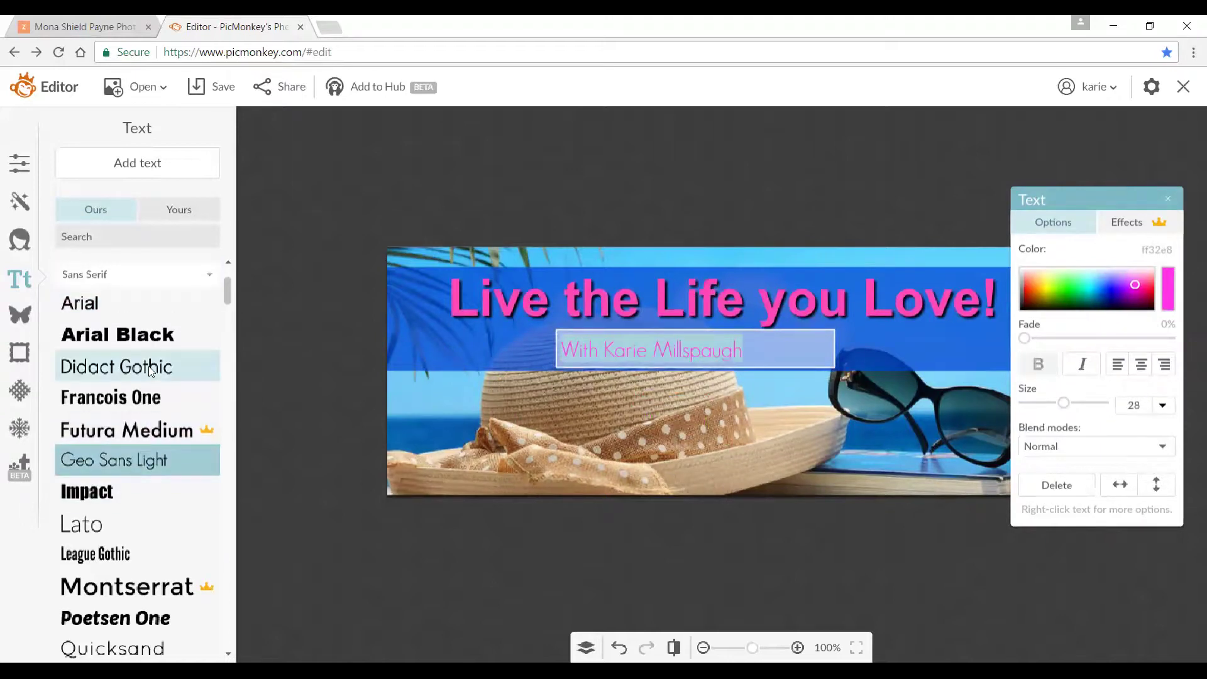
left_click(132, 585)
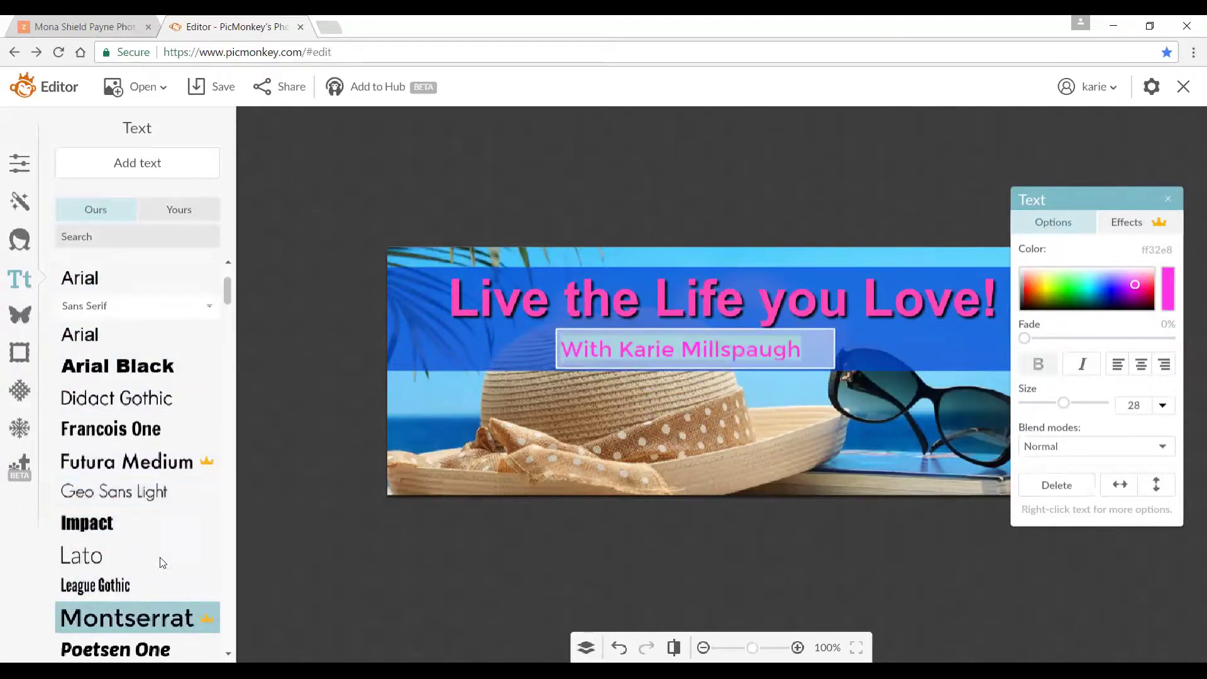
scroll(221, 308, "down", 2)
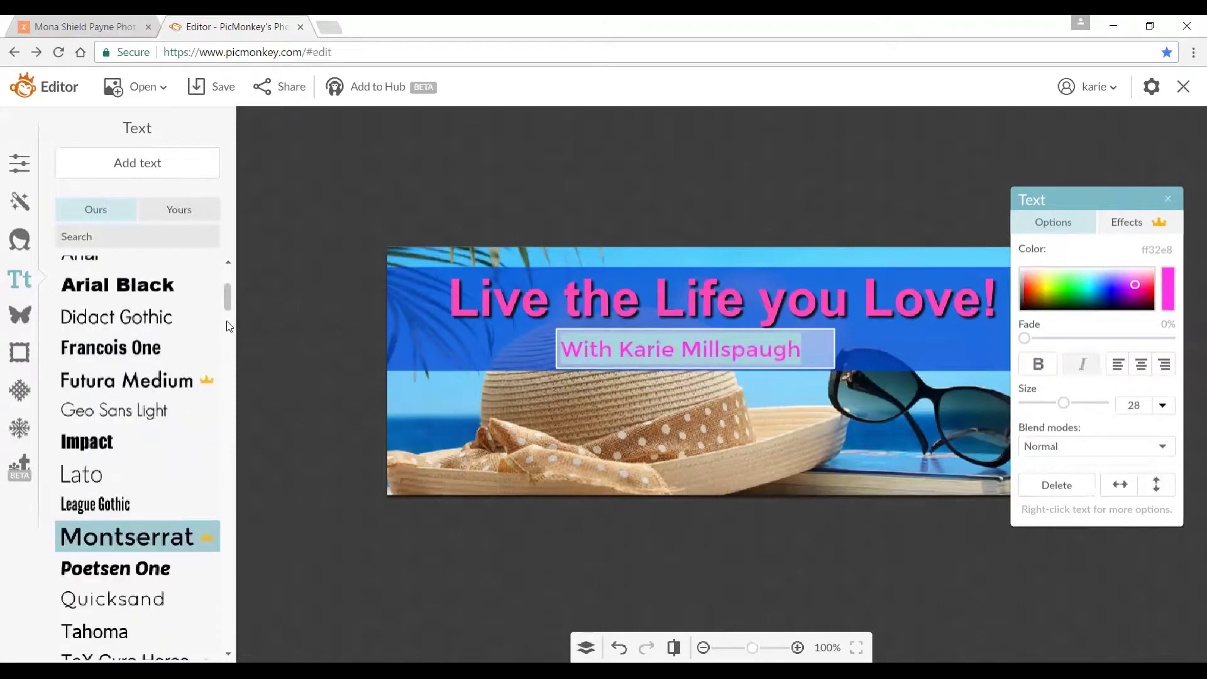
left_click(150, 597)
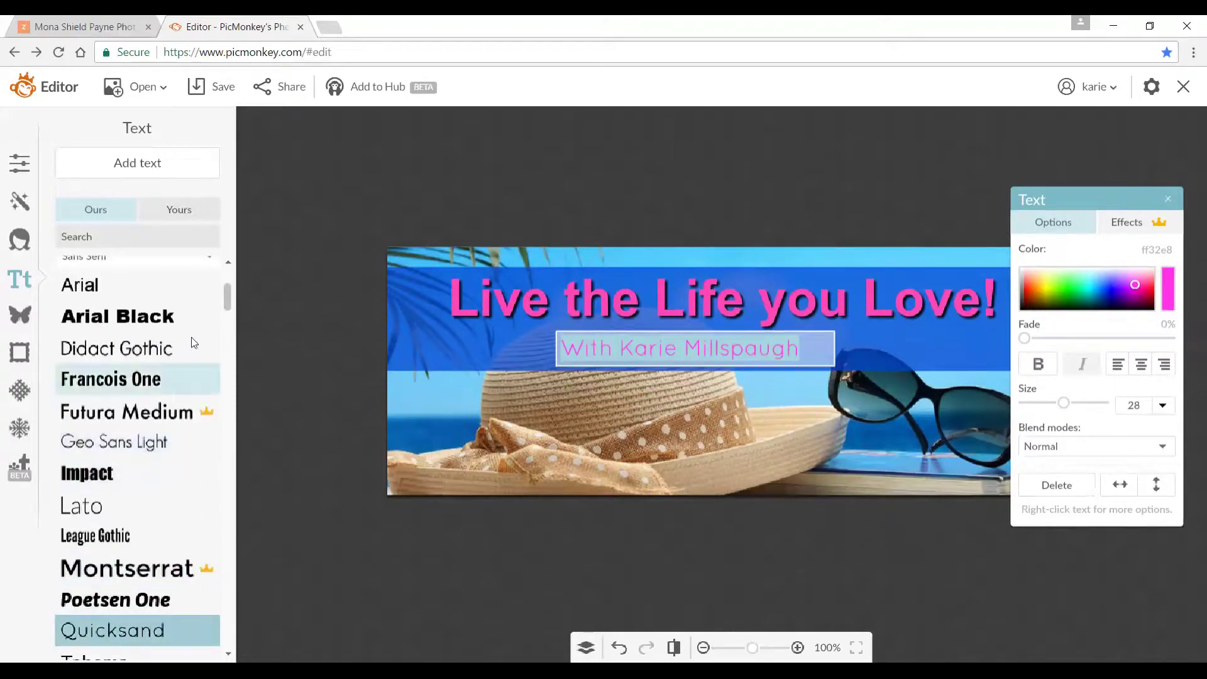
left_click(118, 600)
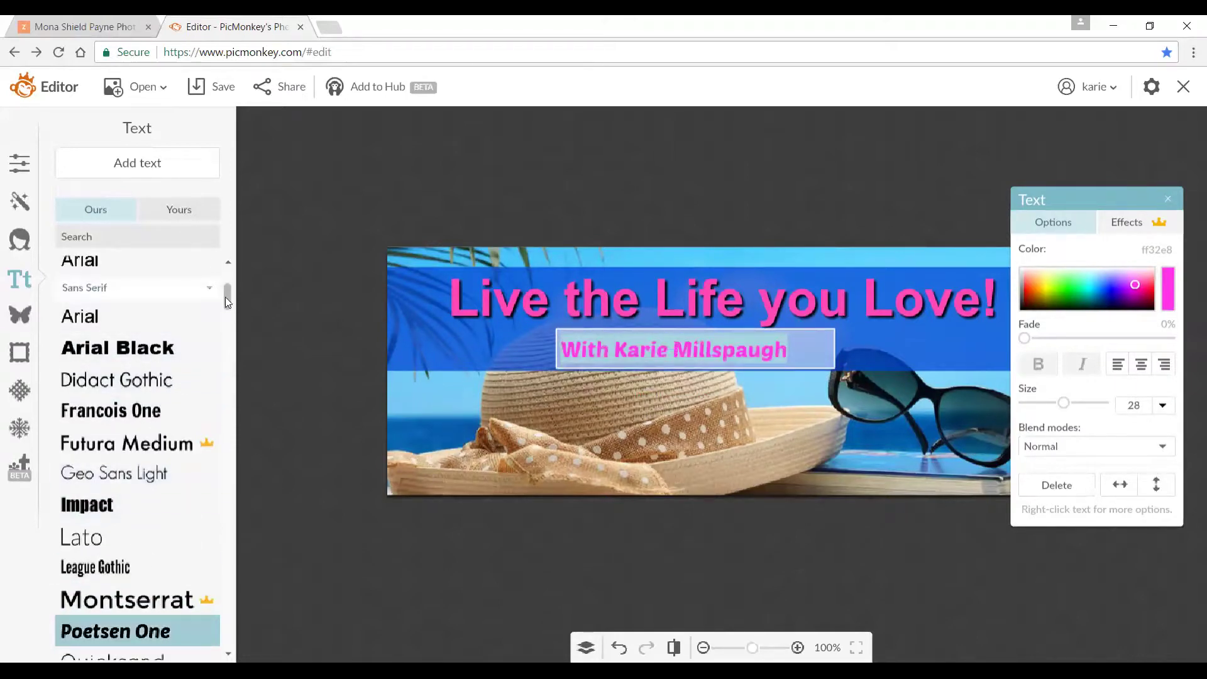
scroll(224, 307, "down", 2)
left_click_drag(223, 306, 234, 370)
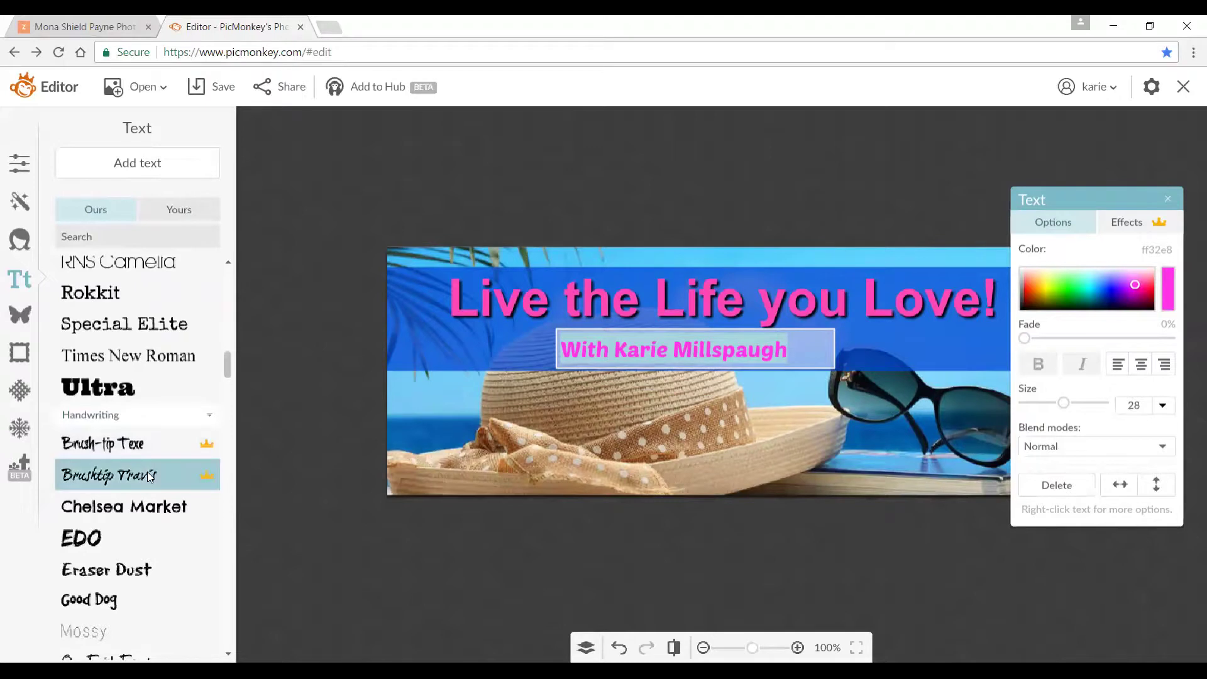
left_click(147, 471)
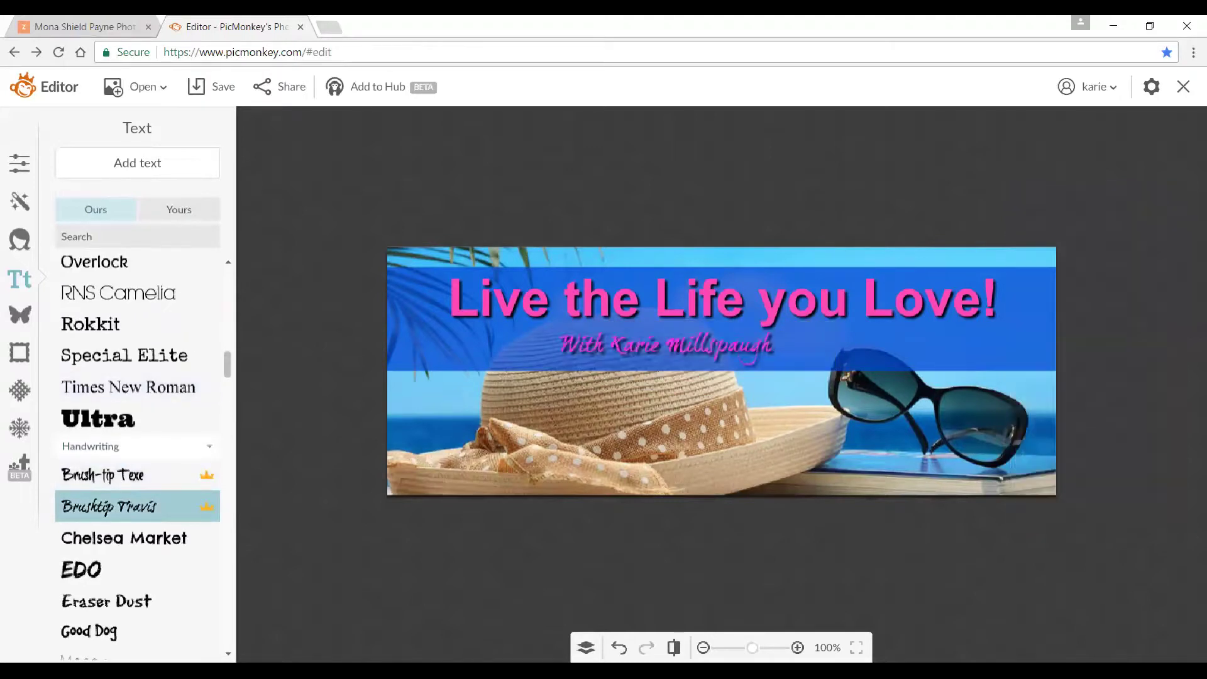
Shift the name line toward the sunglasses, widen its box to keep one line, and set its size to 35
left_click_drag(627, 344, 706, 339)
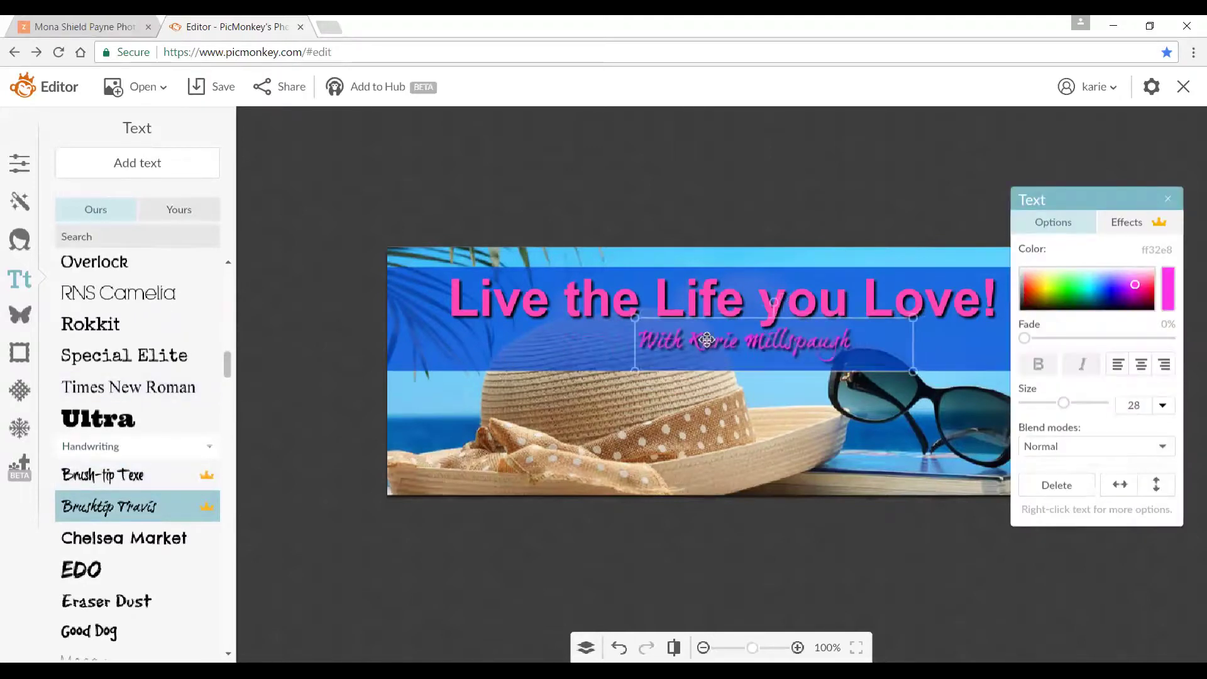
left_click(1081, 404)
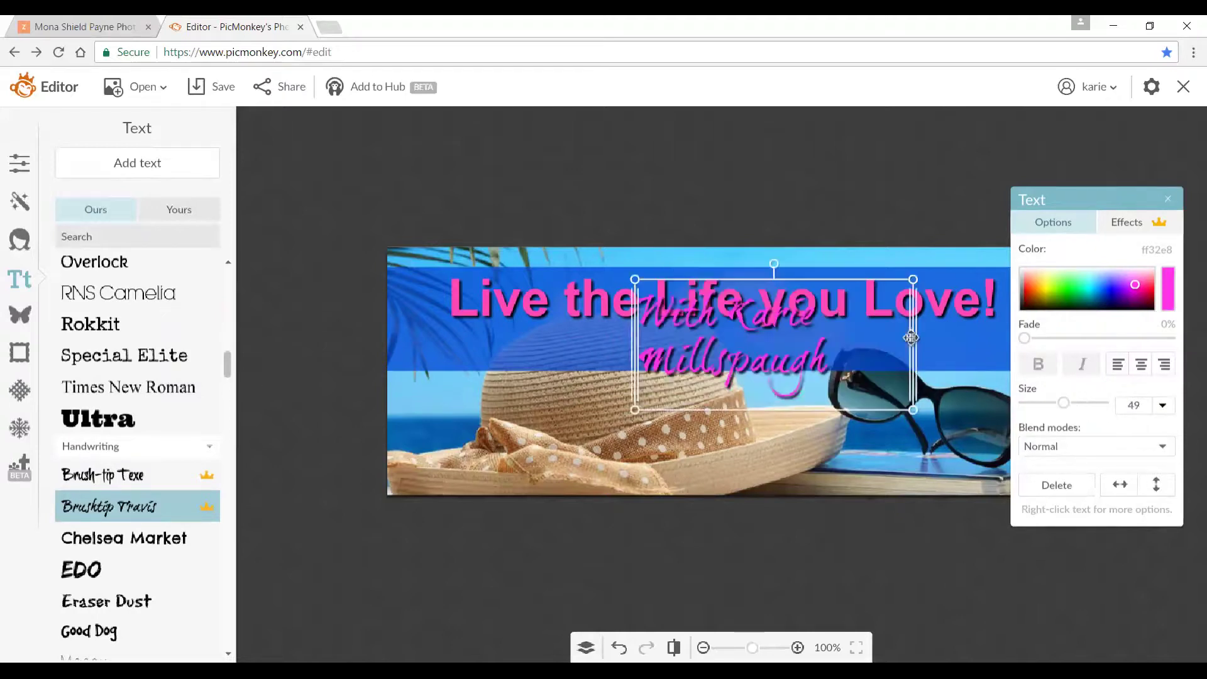
left_click_drag(911, 338, 1046, 322)
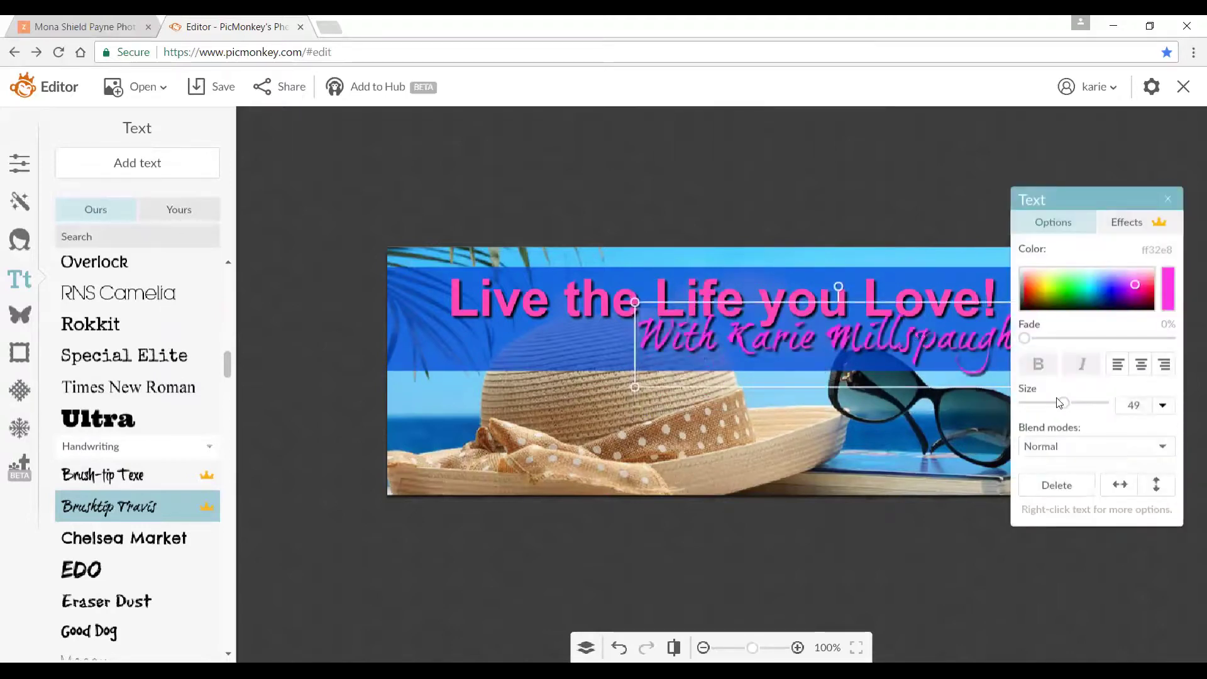
left_click(1061, 402)
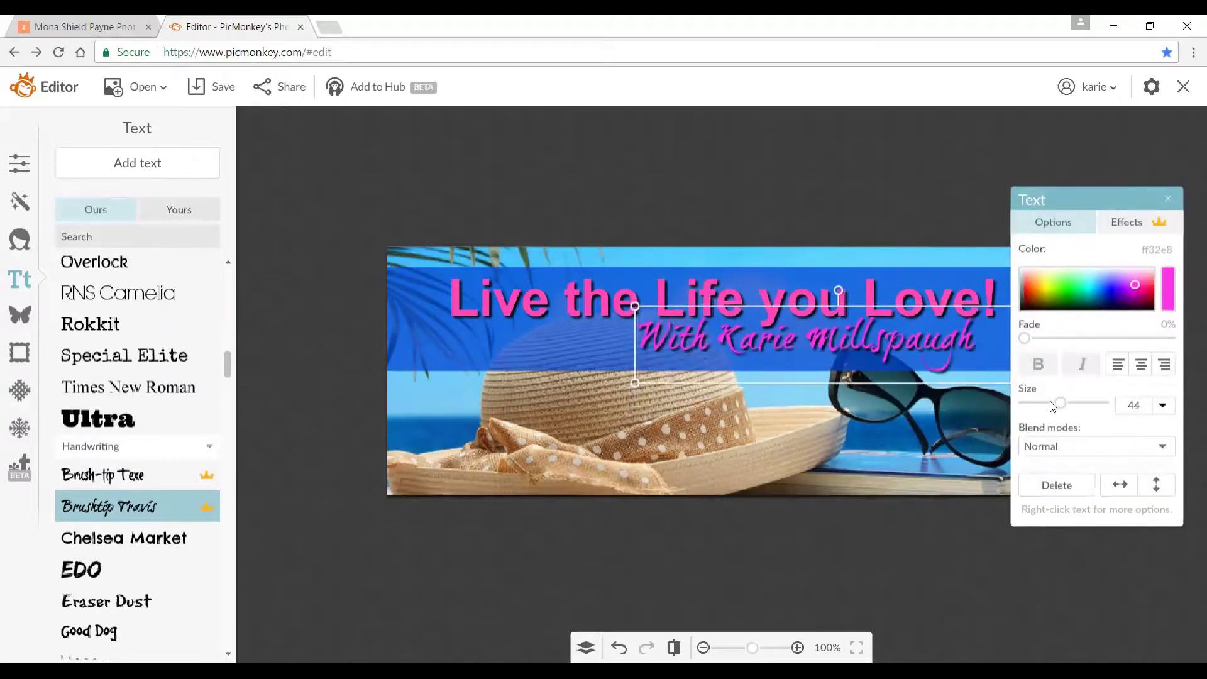
left_click(1051, 403)
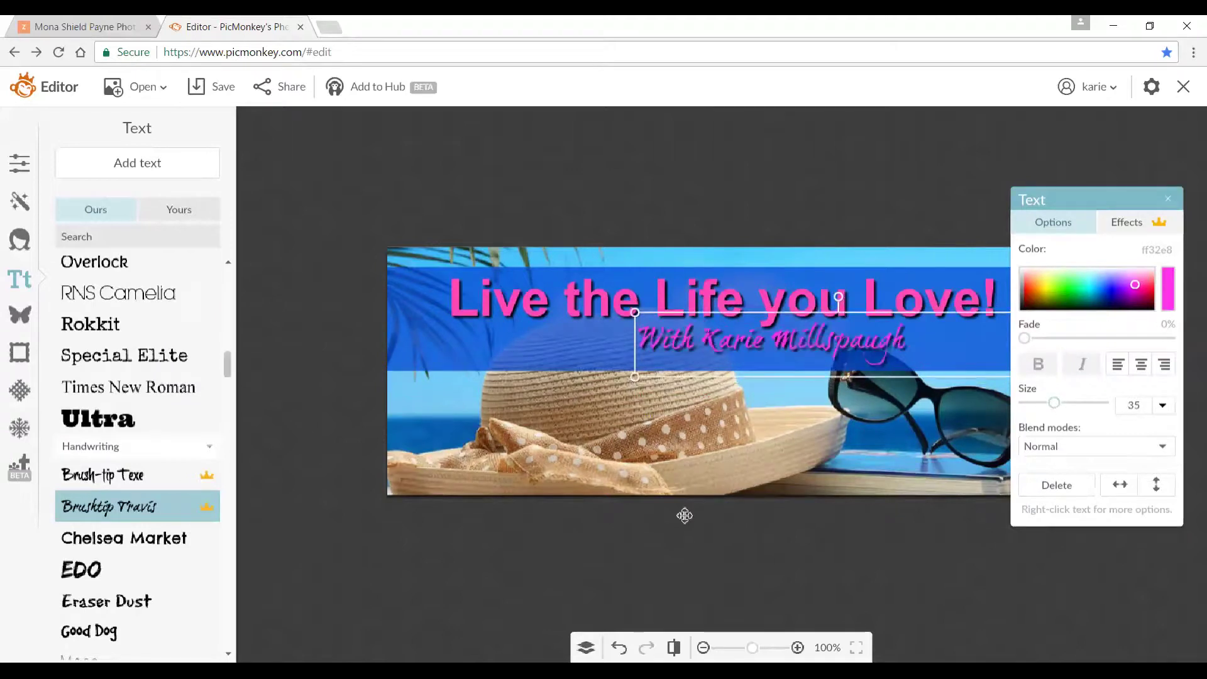
left_click(679, 432)
mouse_move(701, 354)
left_mouse_down()
mouse_move(619, 363)
mouse_move(703, 360)
left_mouse_up()
left_click(692, 579)
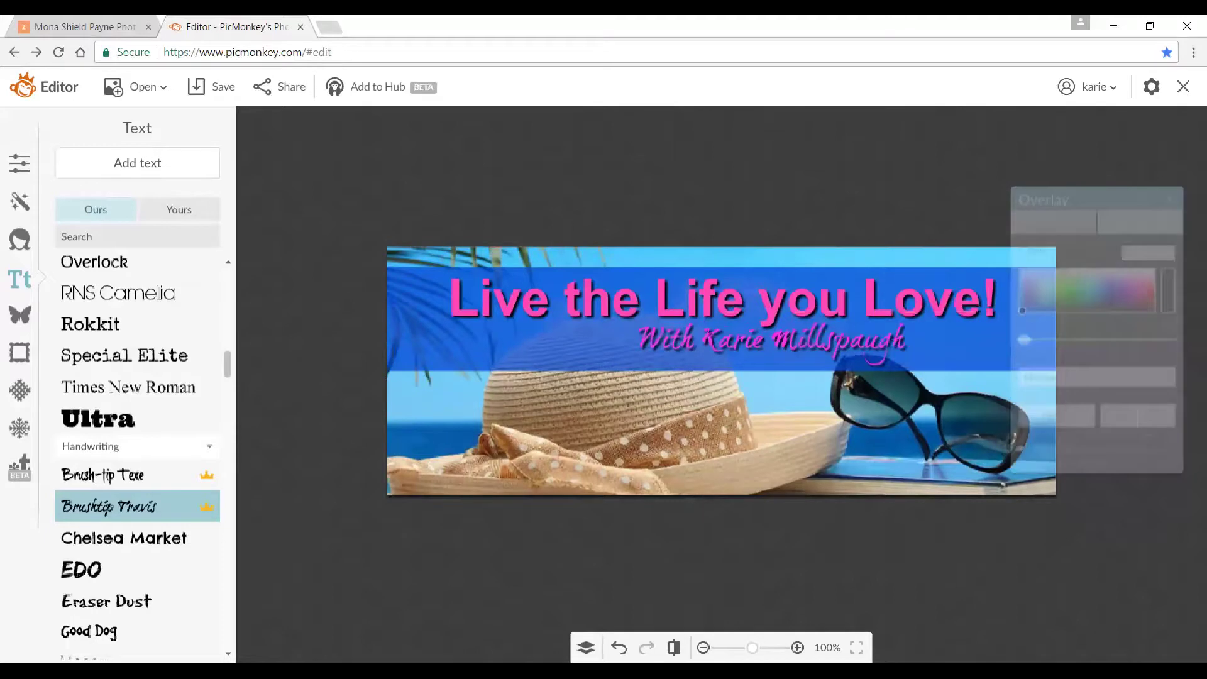
Move the name line beneath "you Love!" and reduce its size to 31
left_click(703, 350)
left_click_drag(703, 350, 813, 360)
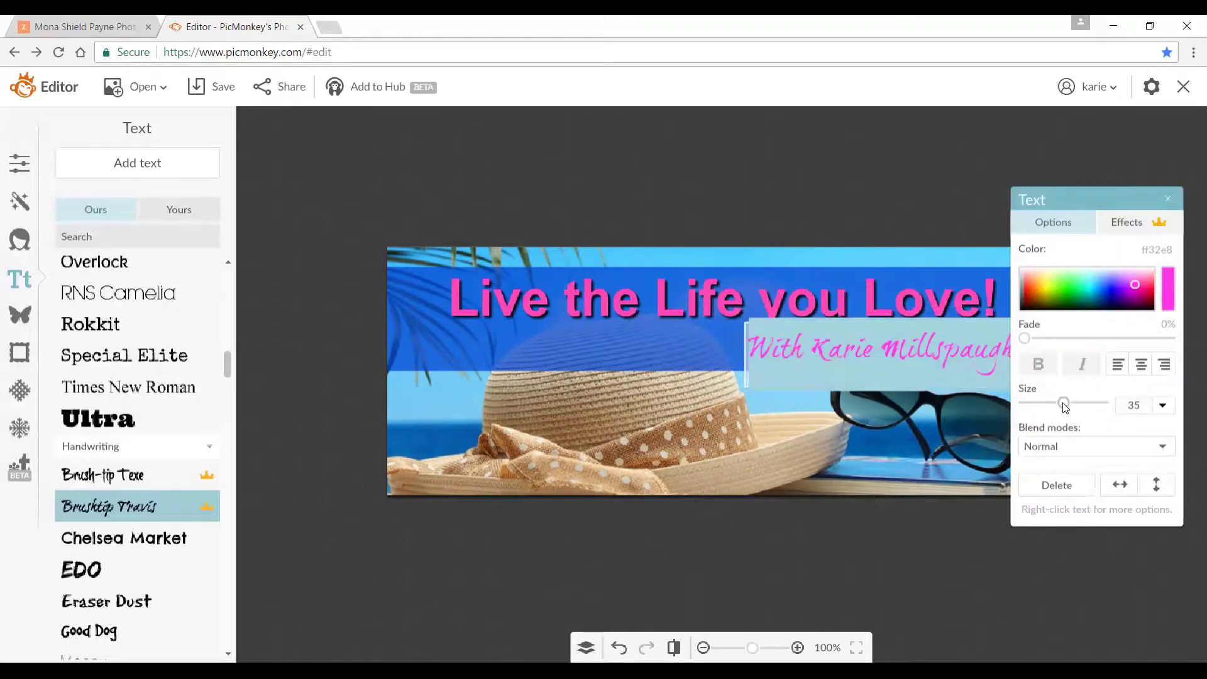
left_click_drag(1062, 403, 1060, 403)
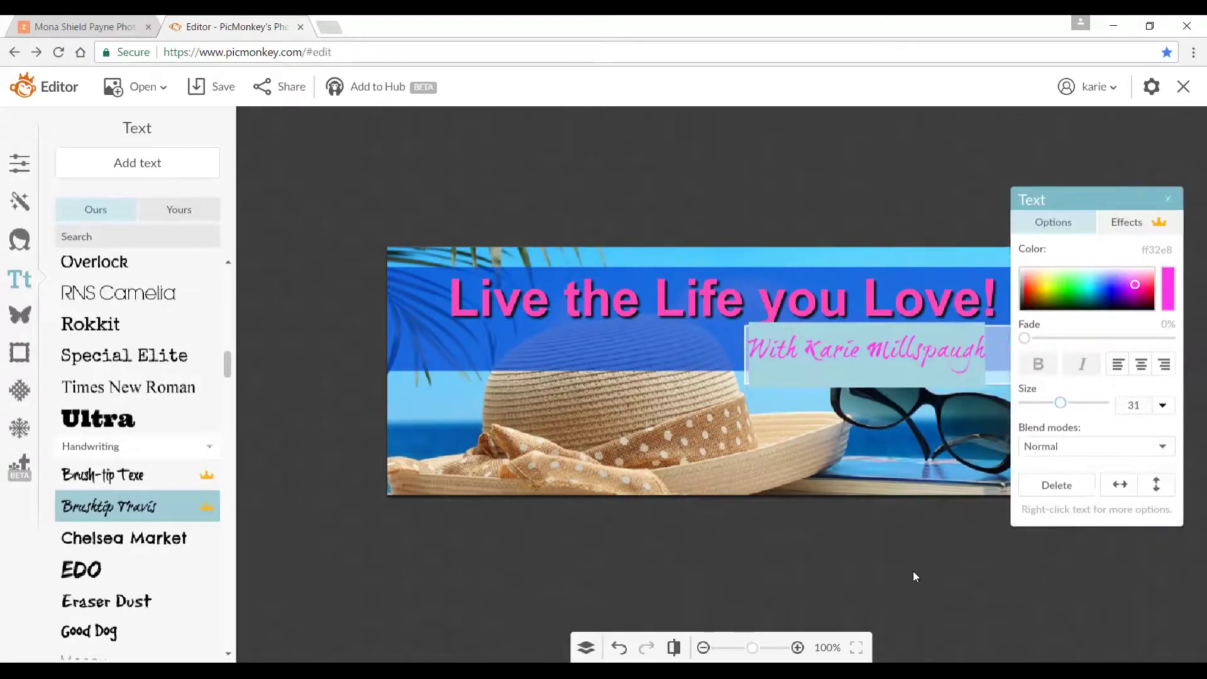
Nudge the name line so it ends beneath the headline's exclamation mark, and deselect it
left_click(914, 576)
left_click(916, 344)
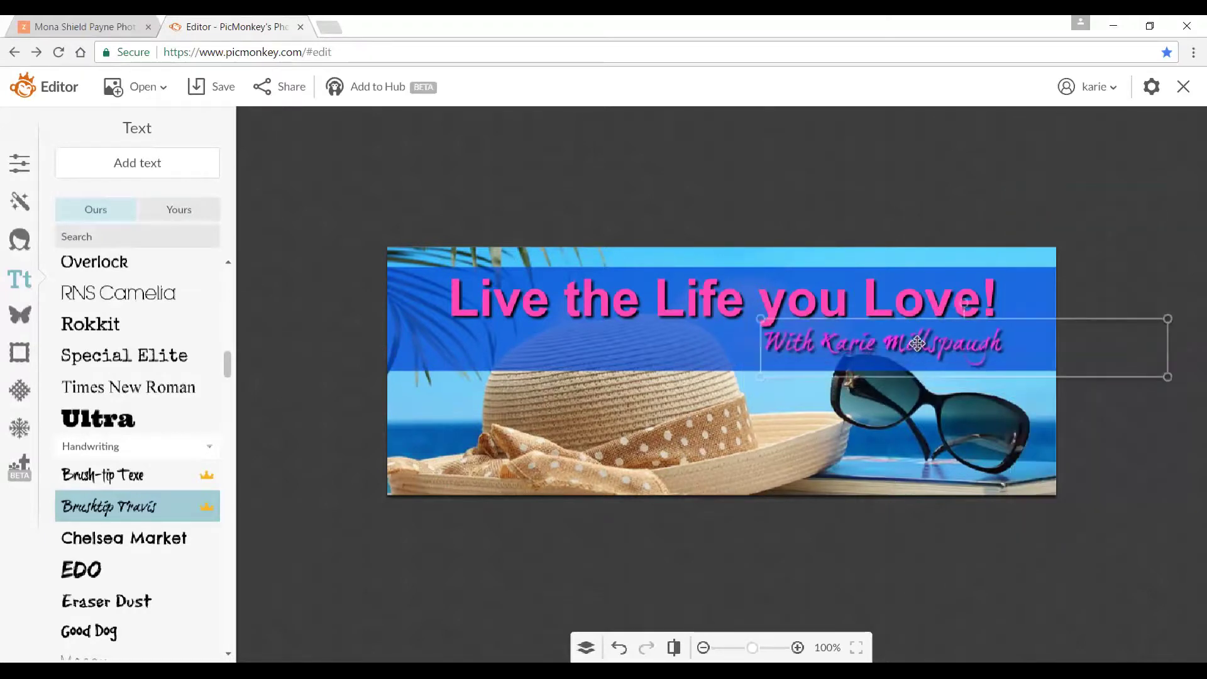
left_click(916, 343)
left_click(505, 565)
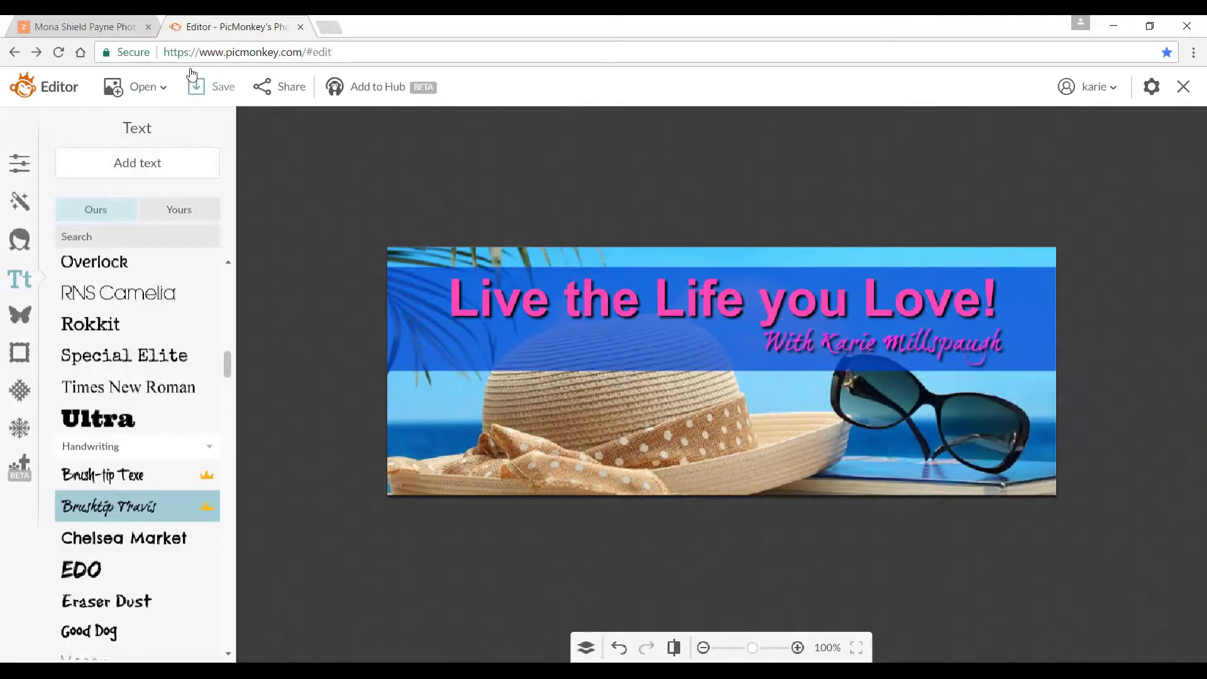
Save the banner to the computer as a JPEG named "Coverphoto demo" in the Lifestyle folder, using the Sean quality
left_click(223, 92)
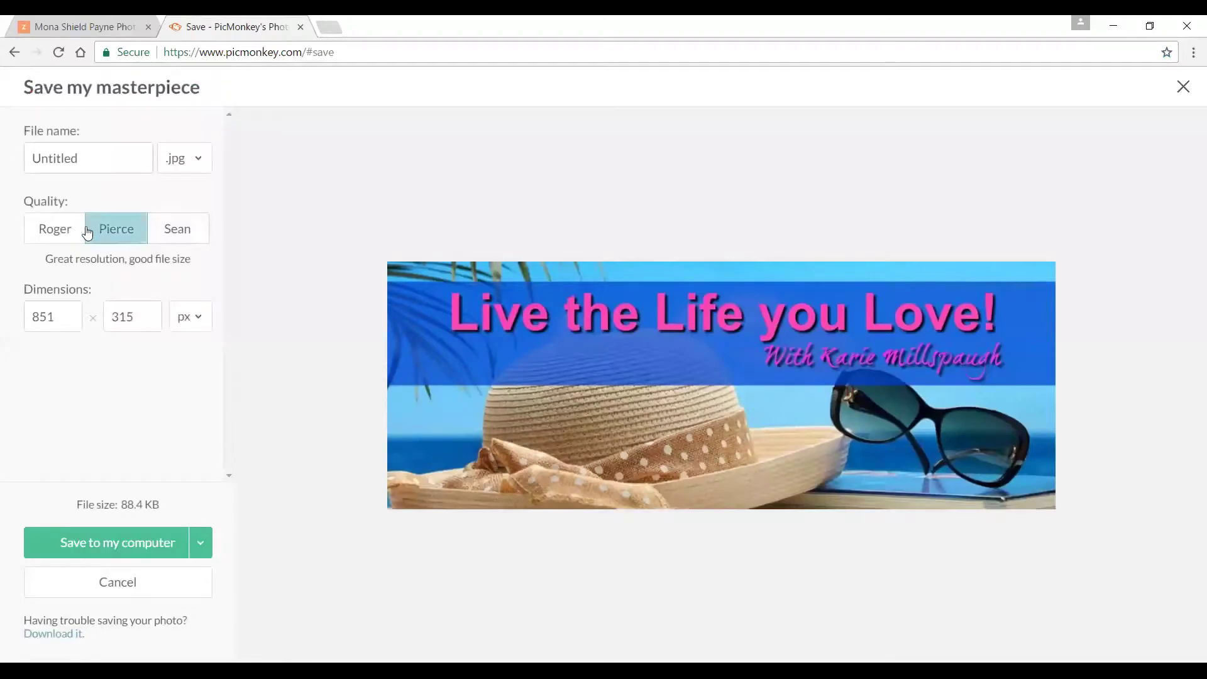
left_click(177, 239)
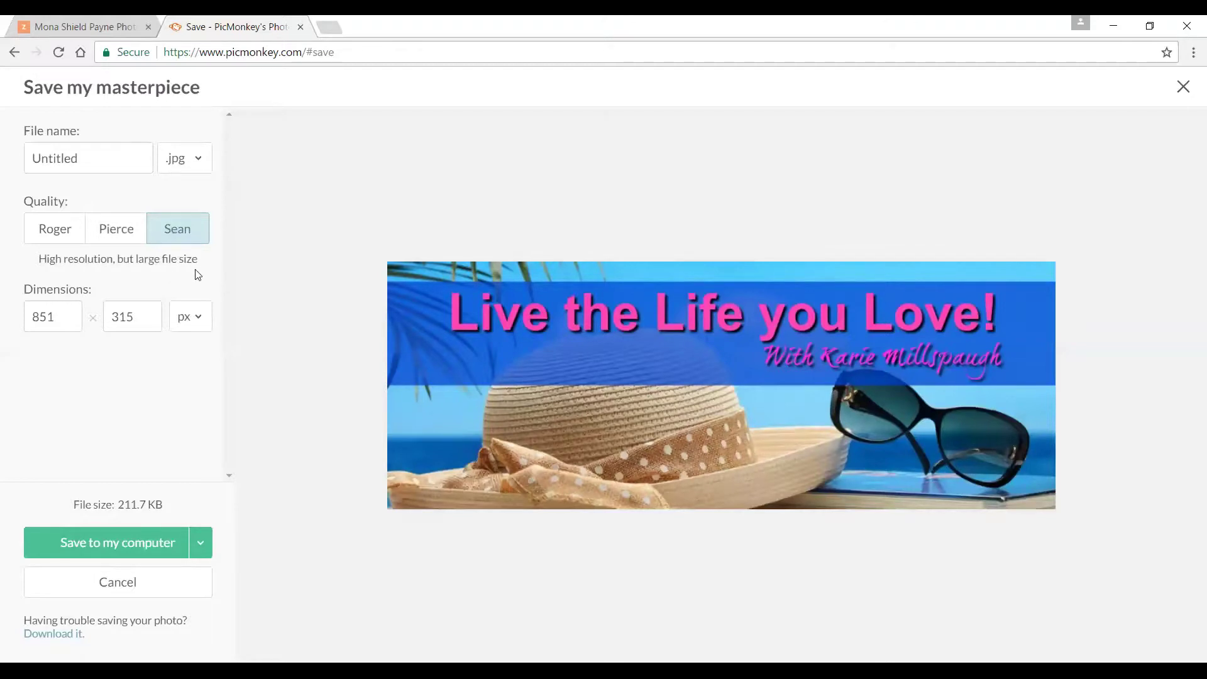
left_click(45, 233)
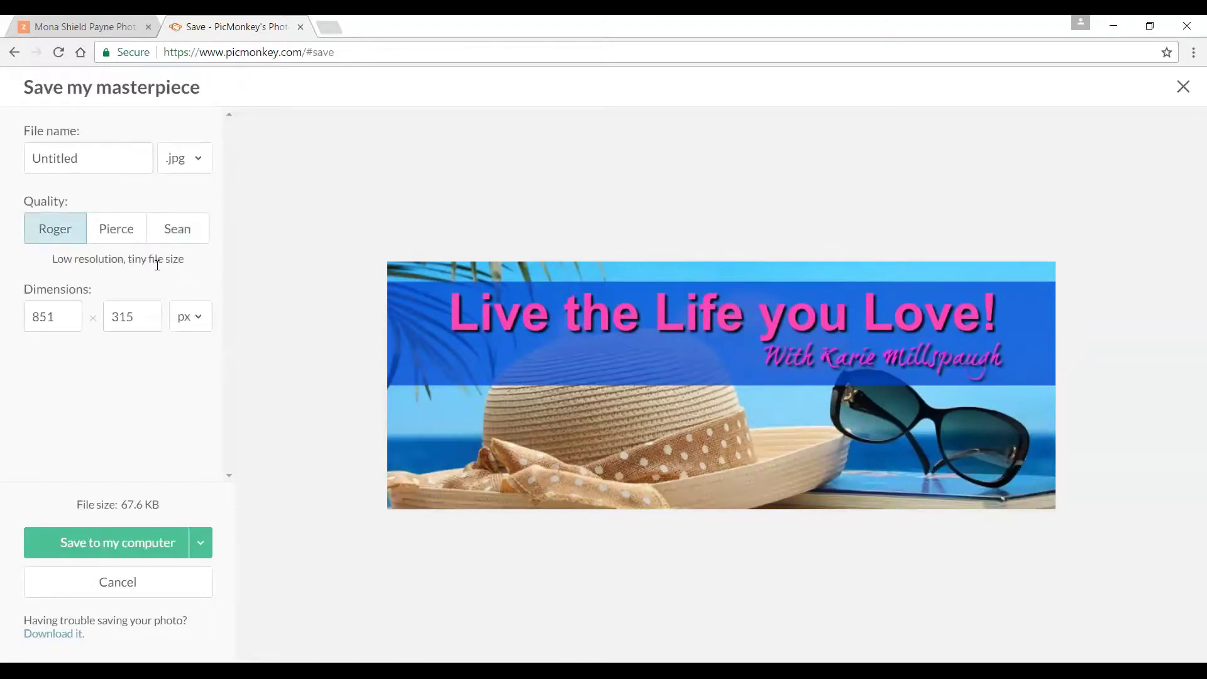
left_click(173, 236)
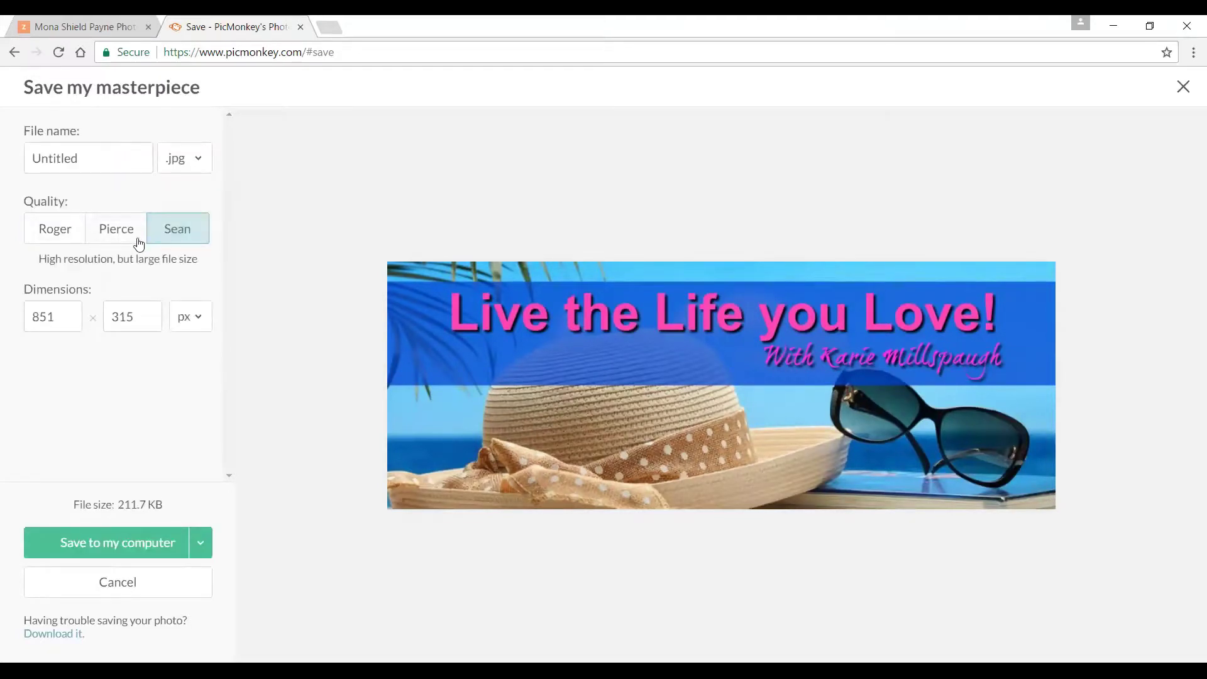
left_click(141, 546)
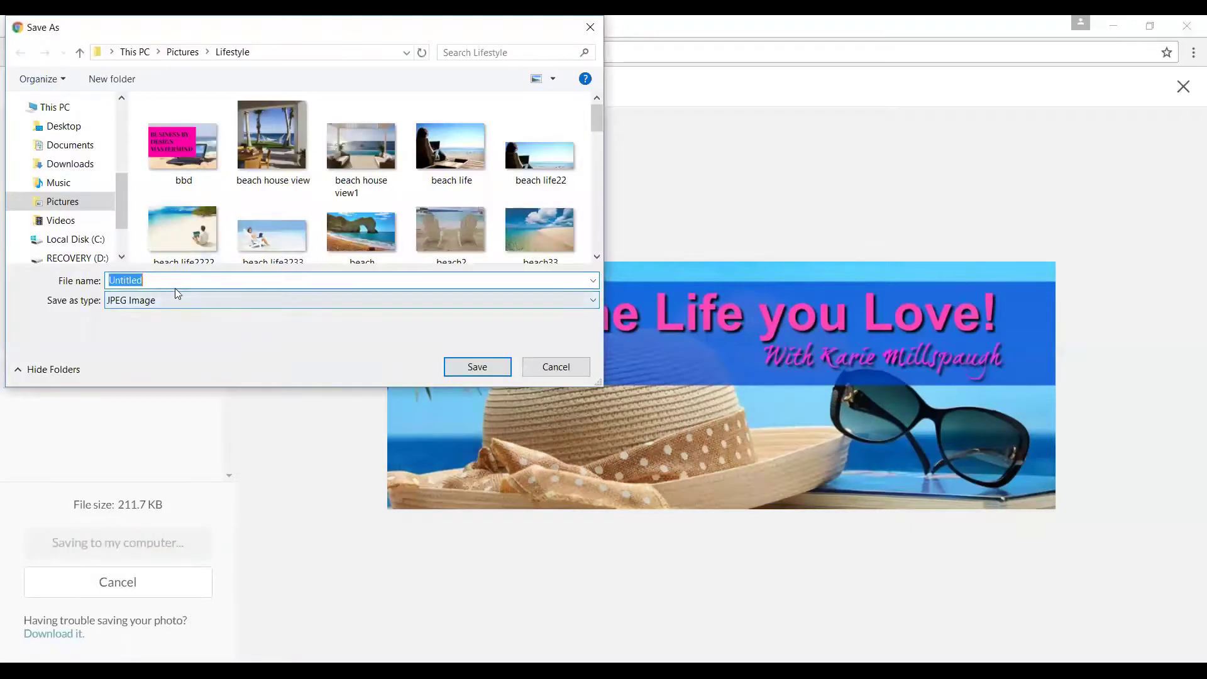
type("Coverphoto demo")
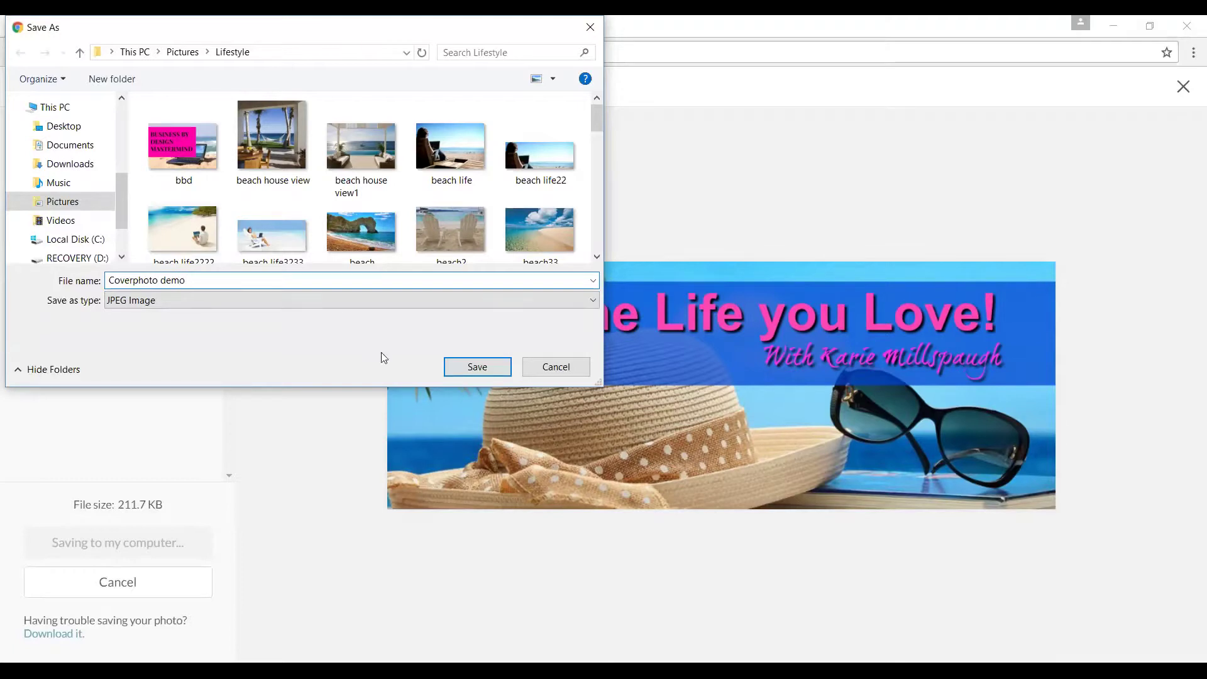
left_click(476, 367)
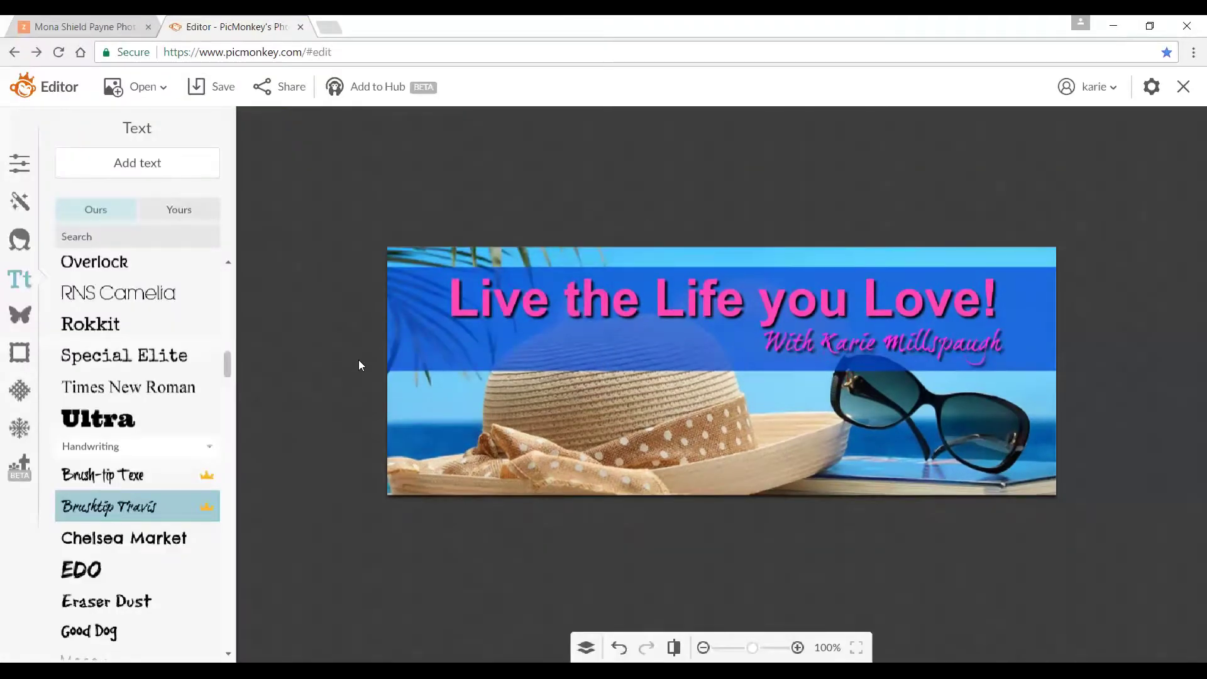
Open the Facebook profile in a new browser tab and upload "Coverphoto demo" as its cover photo
left_click(332, 29)
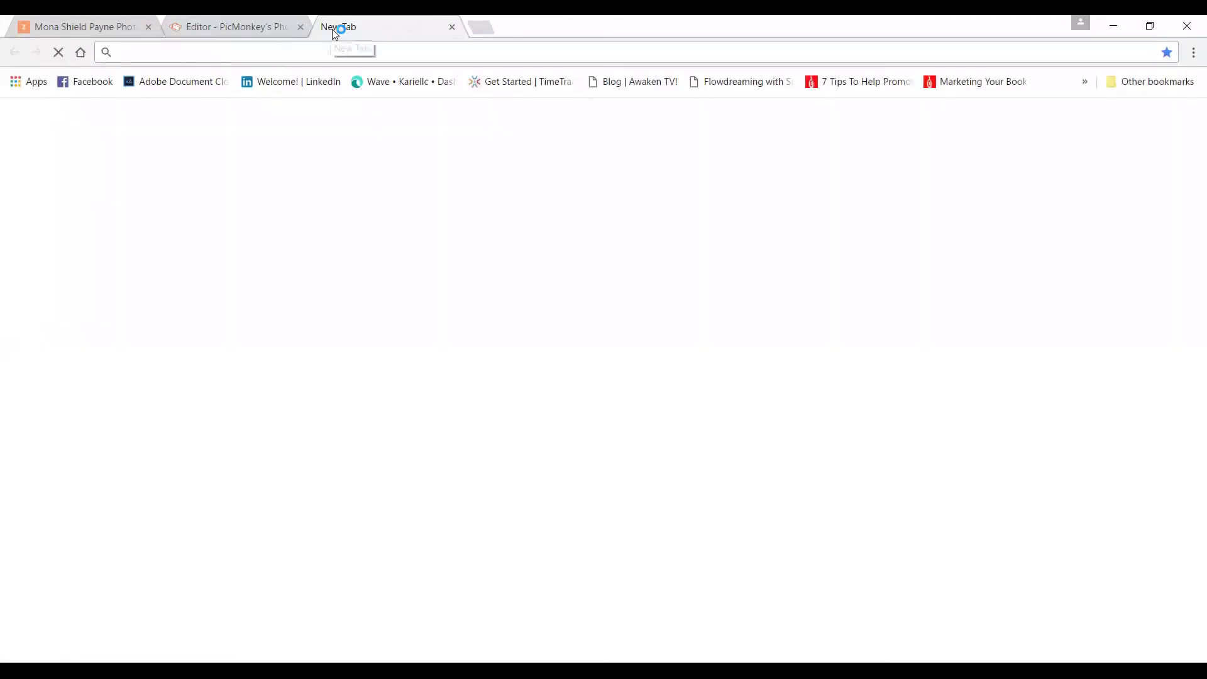
left_click(88, 81)
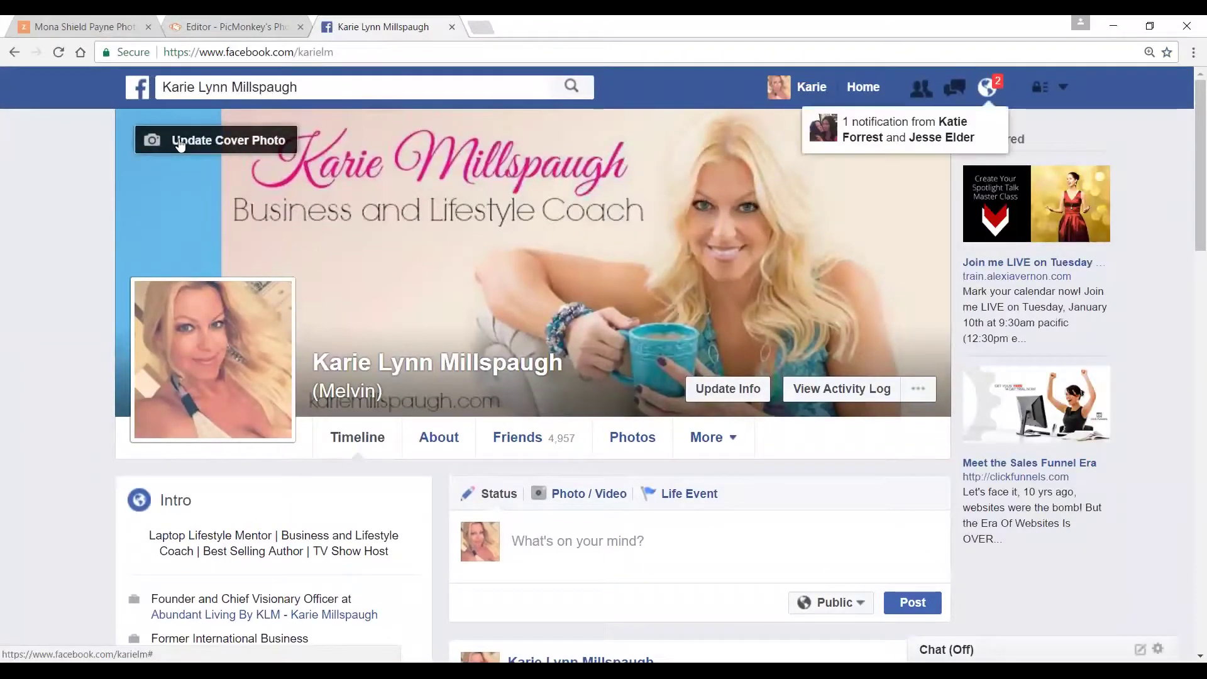
left_click(180, 144)
left_click(178, 205)
left_click_drag(596, 129, 571, 117)
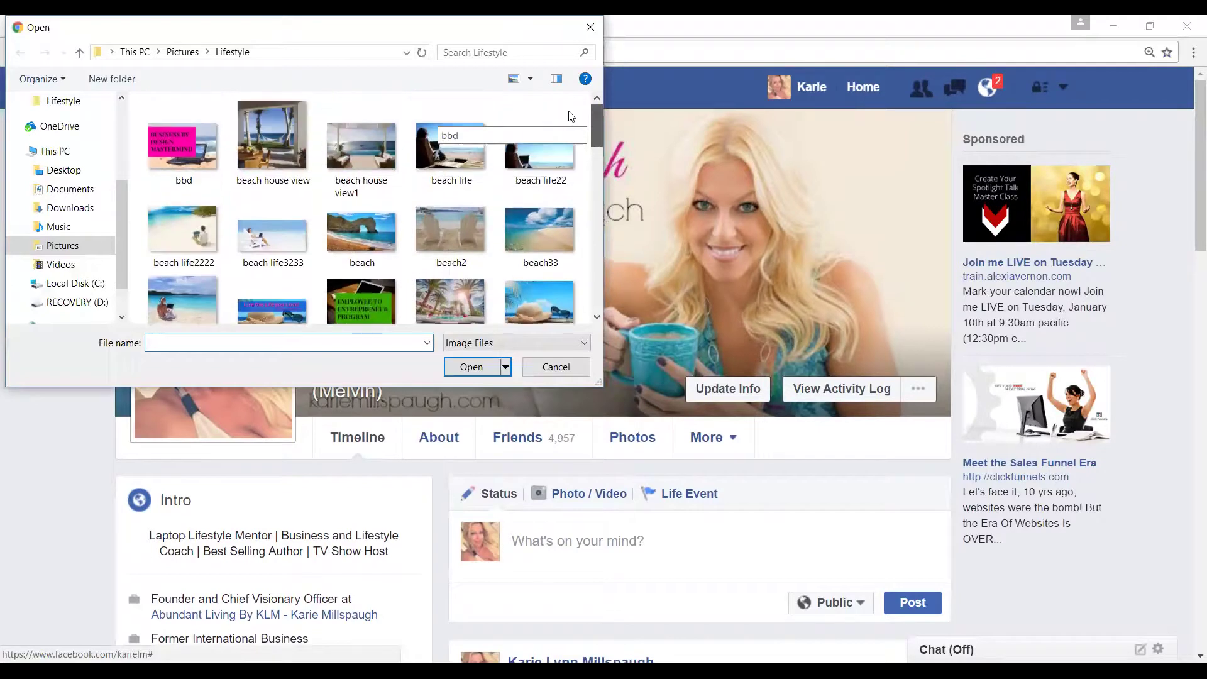
scroll(569, 119, "down", 1)
left_click(268, 245)
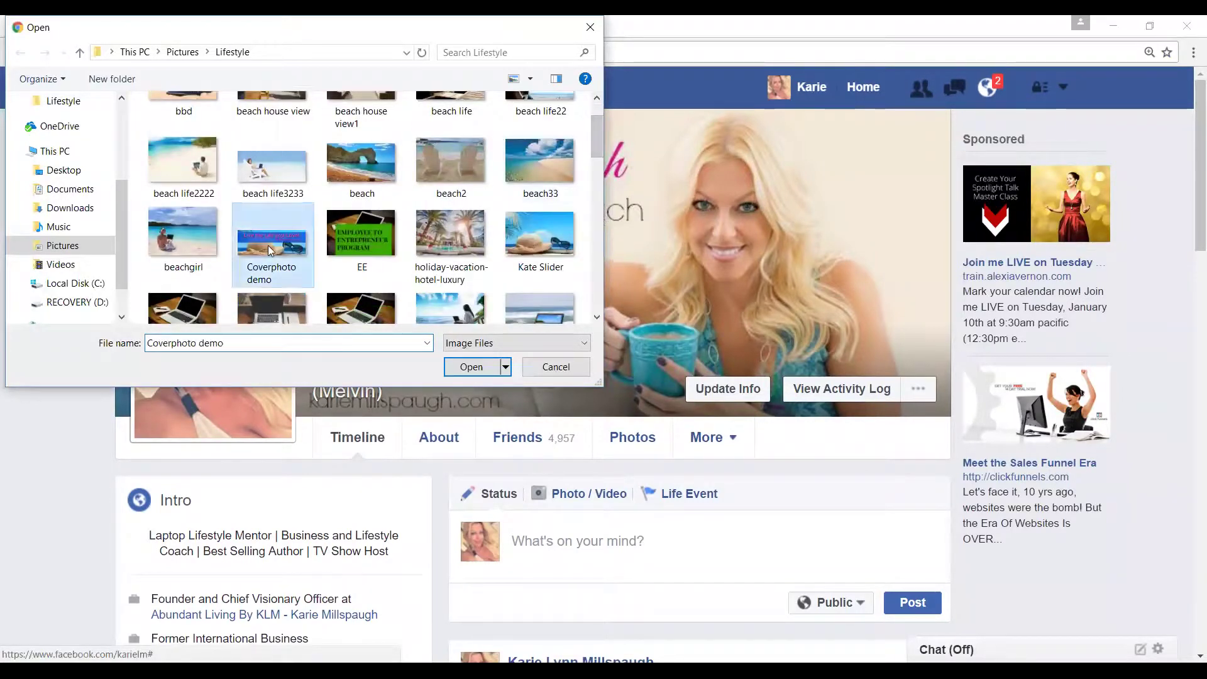
double_click(267, 245)
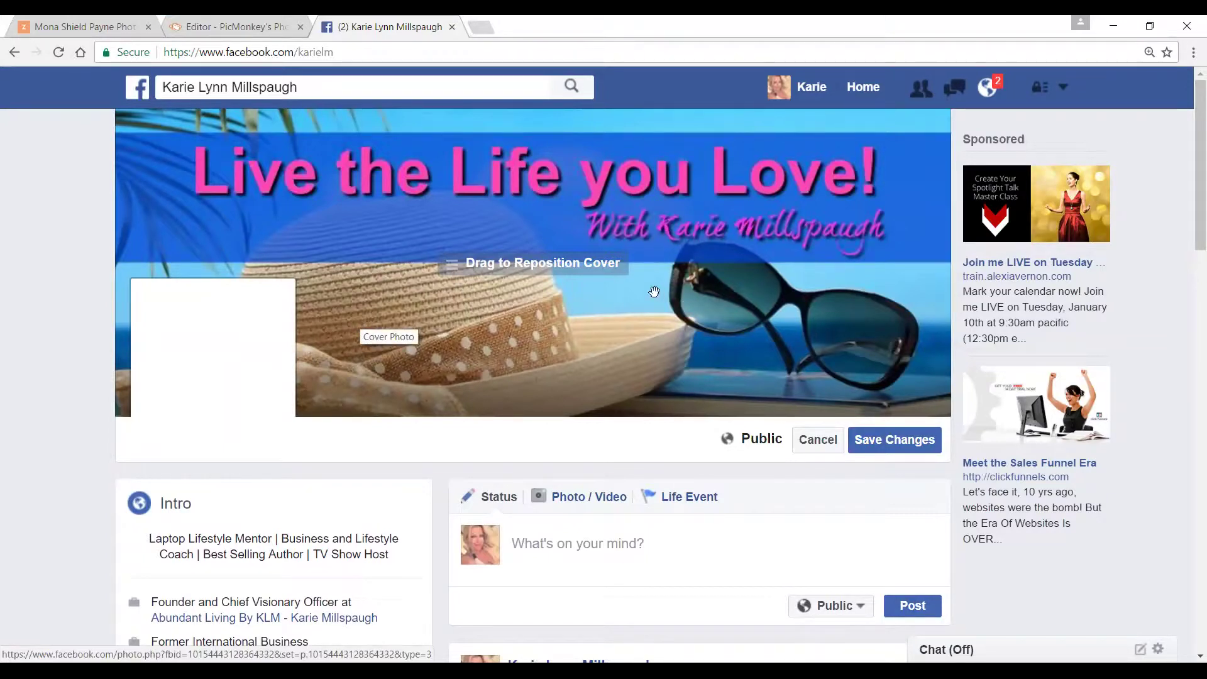
Return to PicMonkey, close the banner, and create a custom blank canvas of 2000 × 2000 pixels
left_click(232, 25)
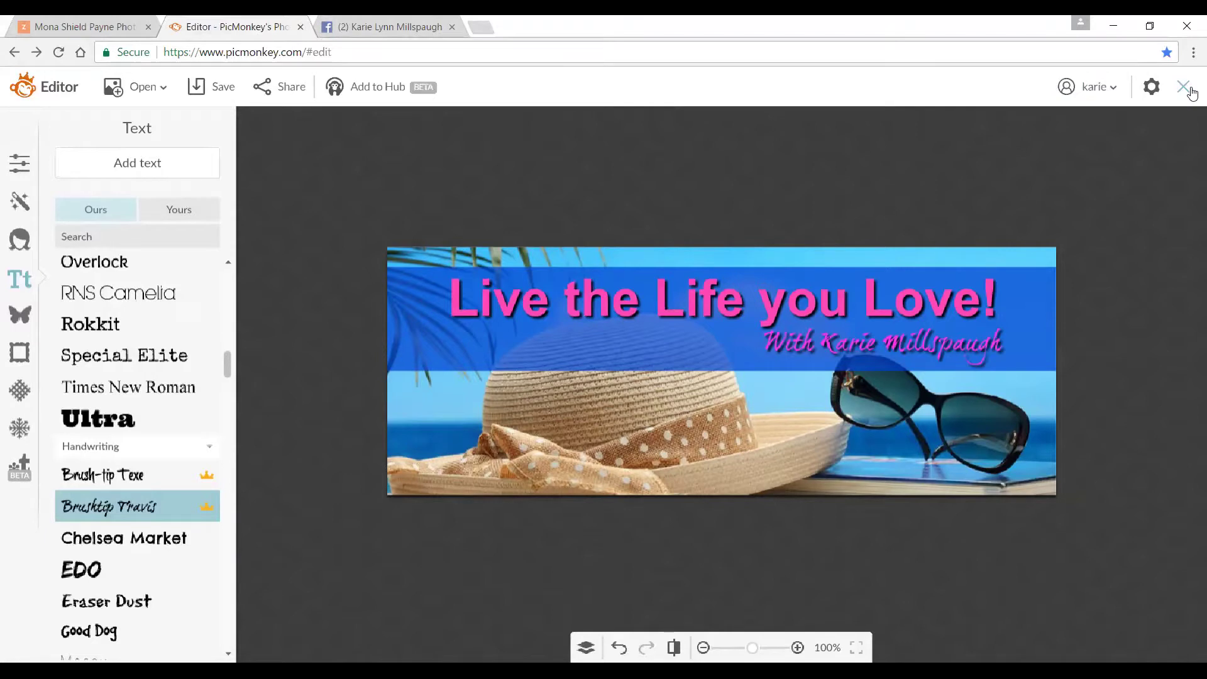
left_click(1184, 88)
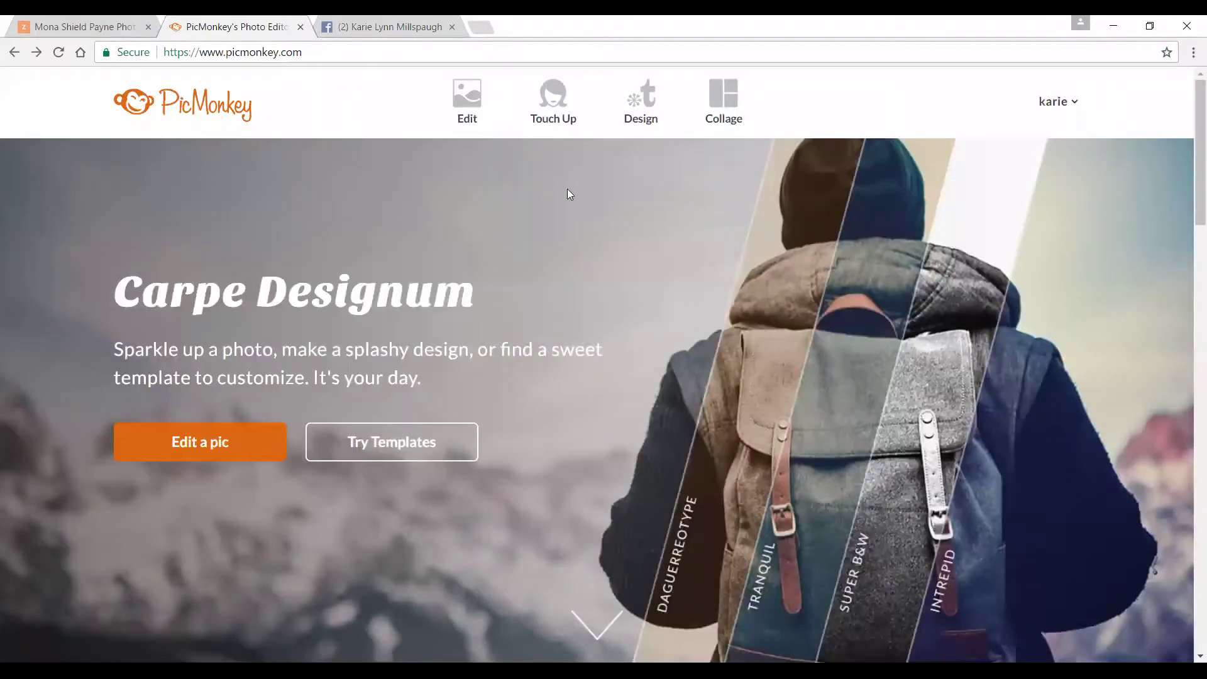
left_click(467, 99)
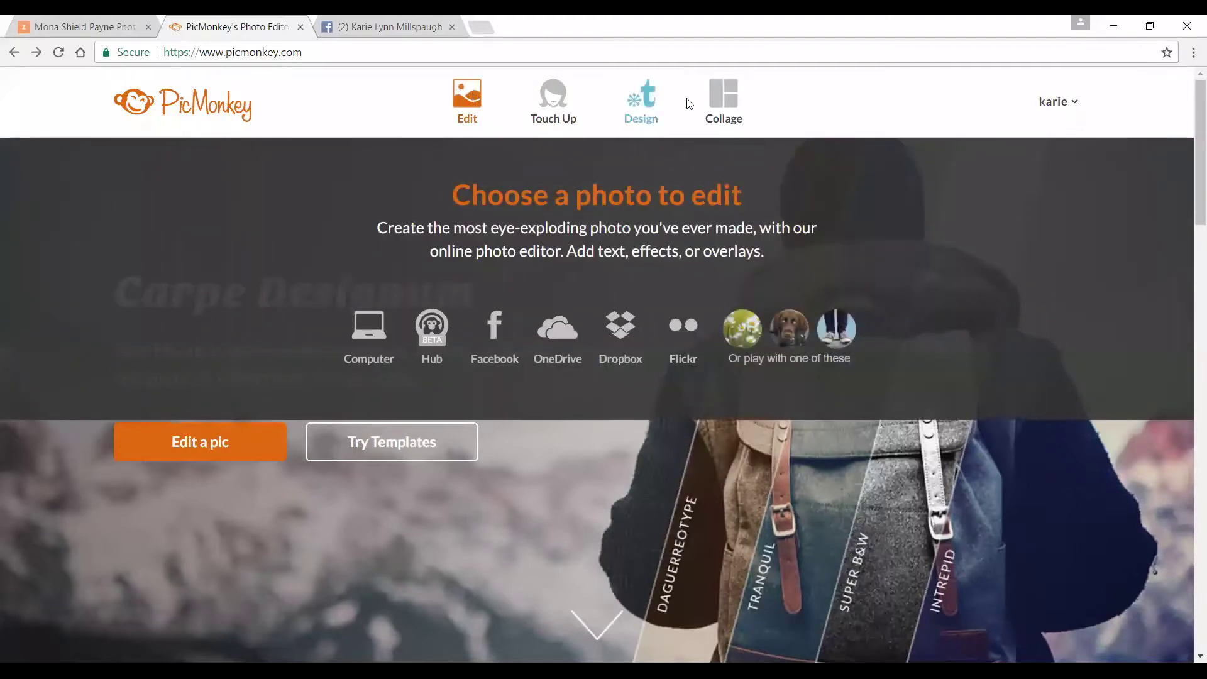
mouse_move(650, 126)
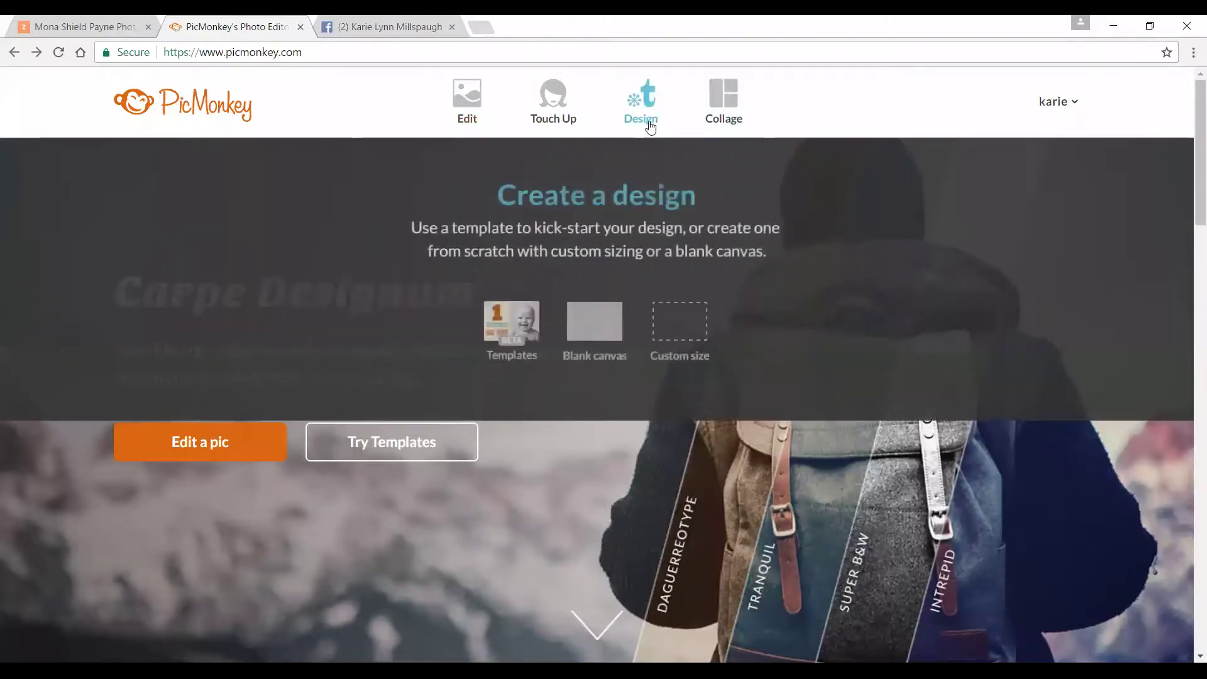
left_click(680, 324)
left_click_drag(458, 317, 340, 311)
type("2000")
key("Tab")
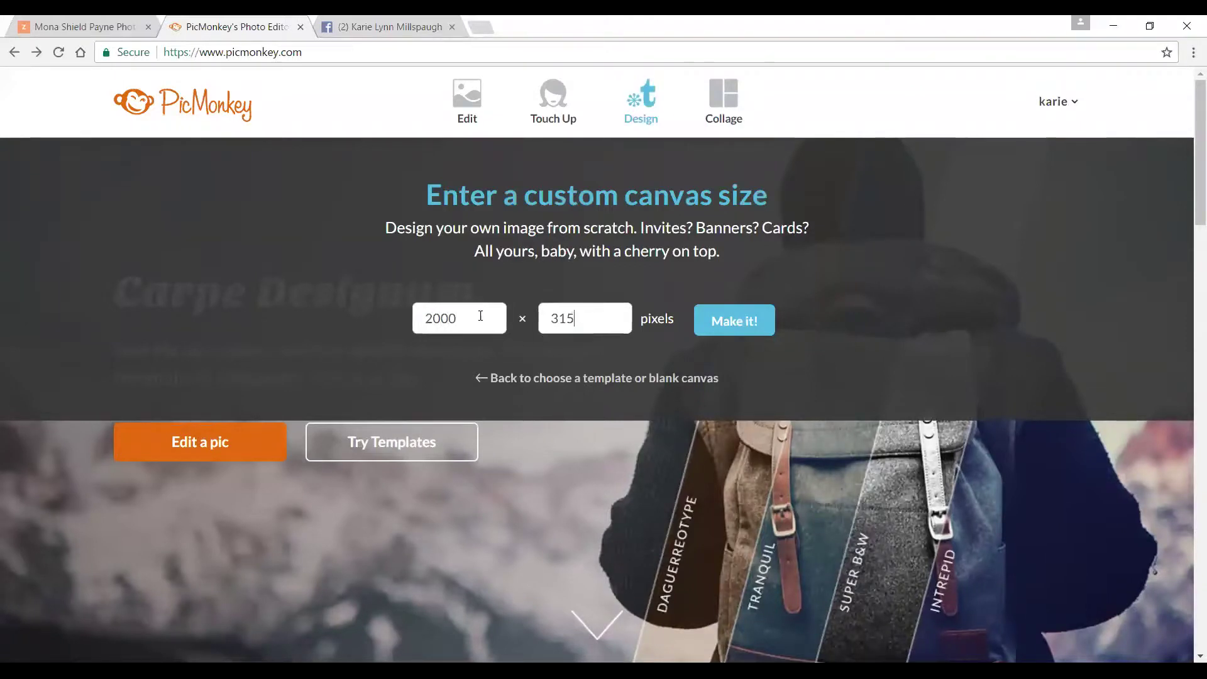
type("2000")
left_click(758, 323)
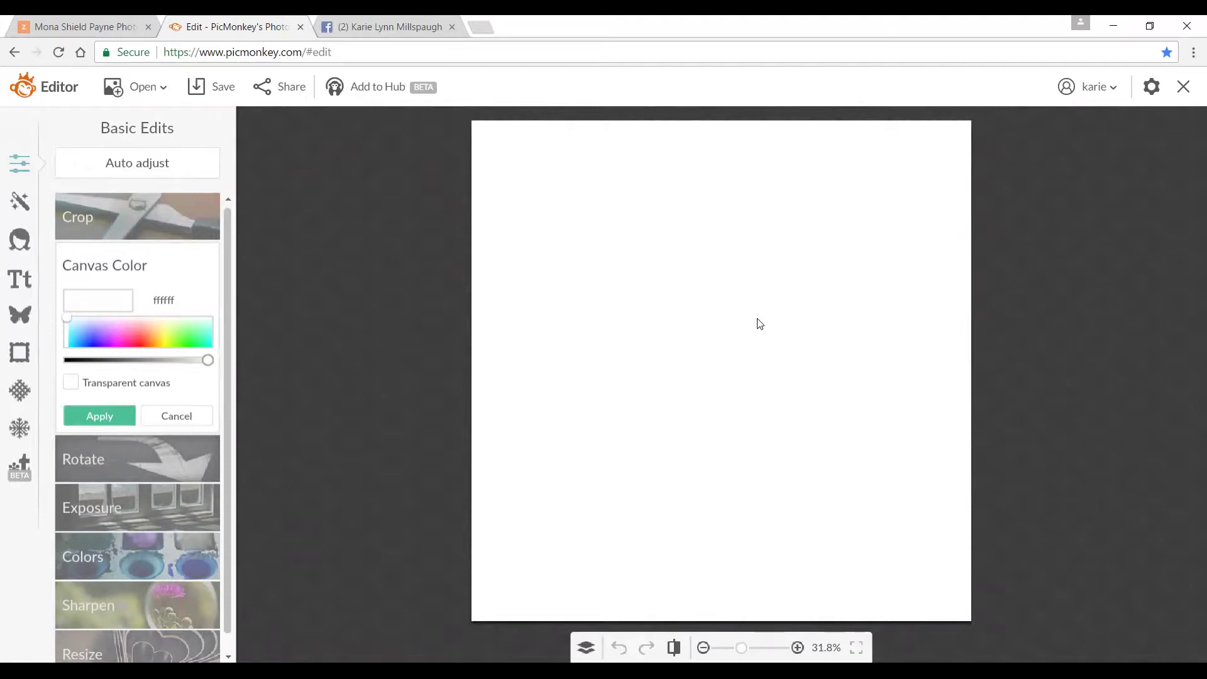
Add the "blue dress laptop" photo from the client's folder in Pictures to the canvas as an overlay
left_click(11, 313)
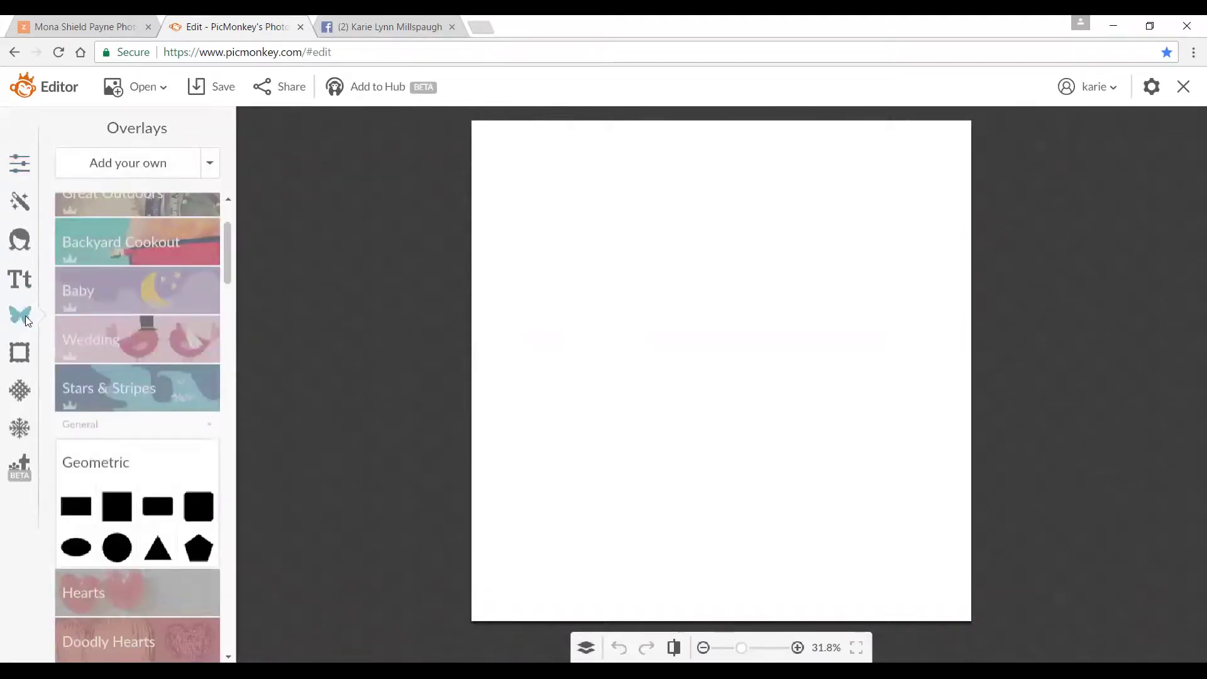
left_click(121, 164)
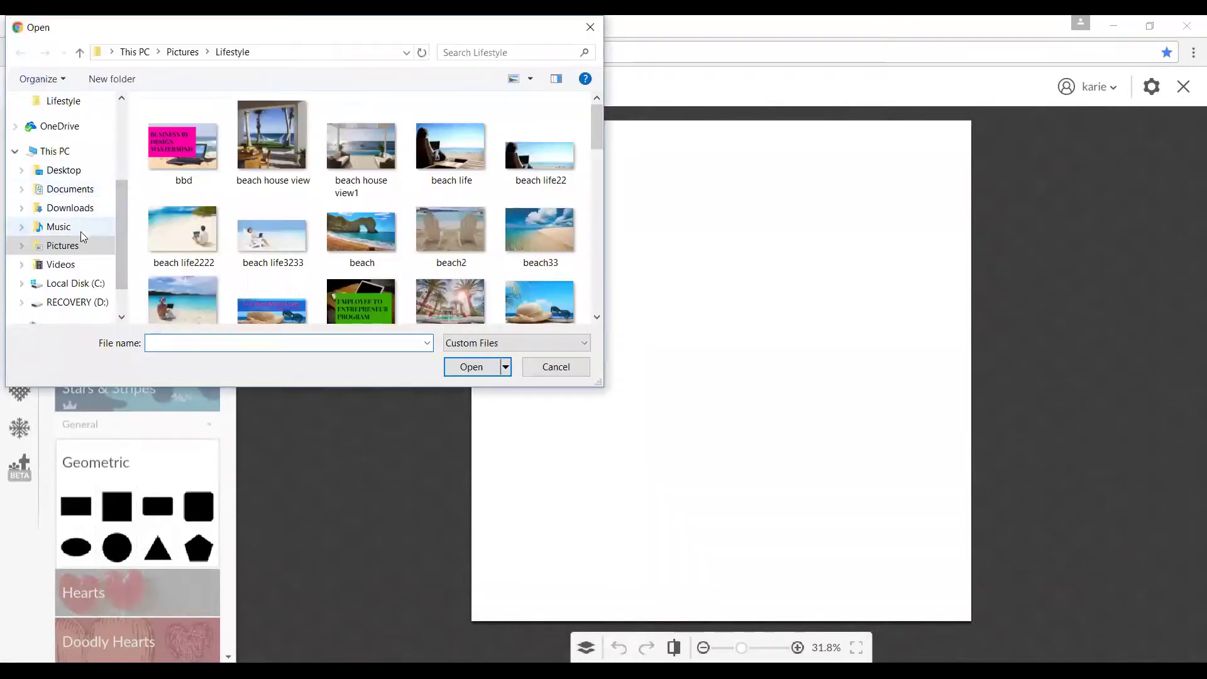
left_click(87, 246)
double_click(376, 192)
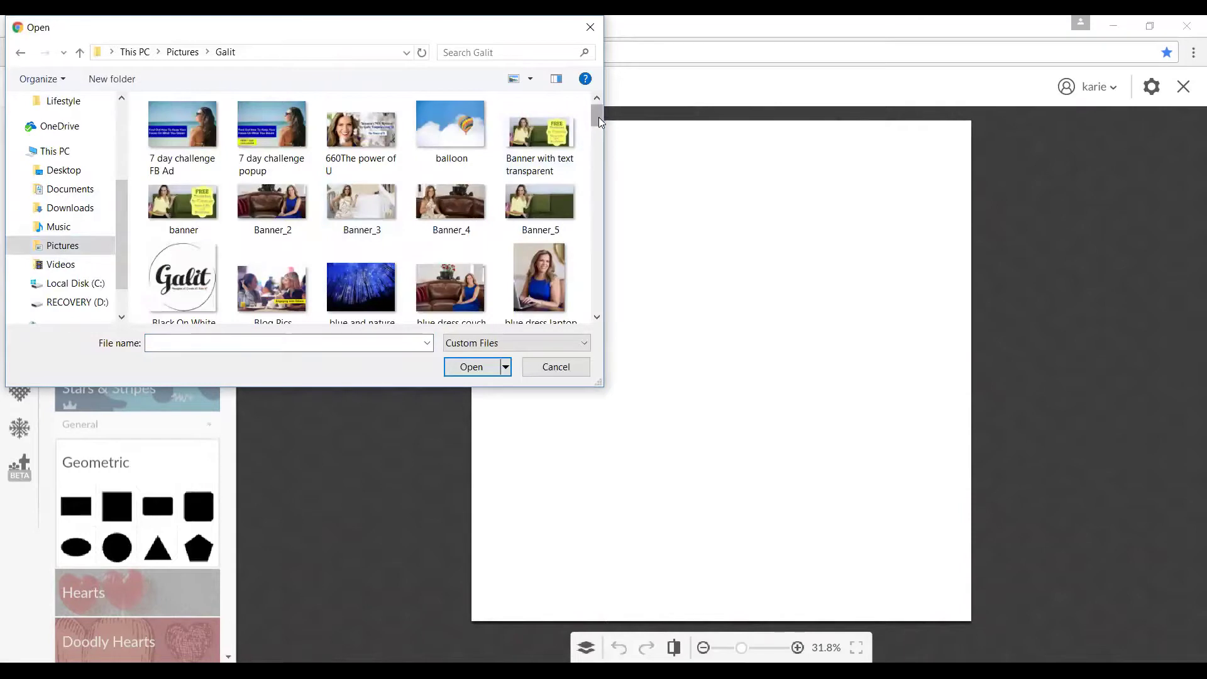
left_click_drag(599, 117, 598, 128)
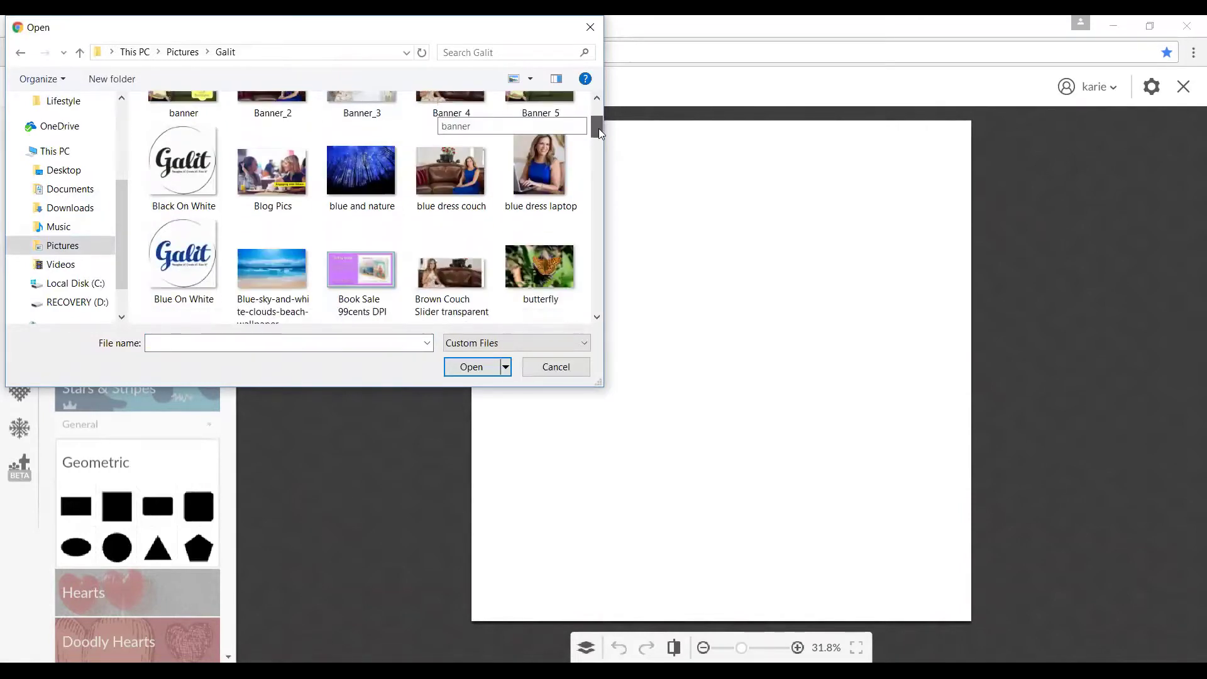
double_click(522, 179)
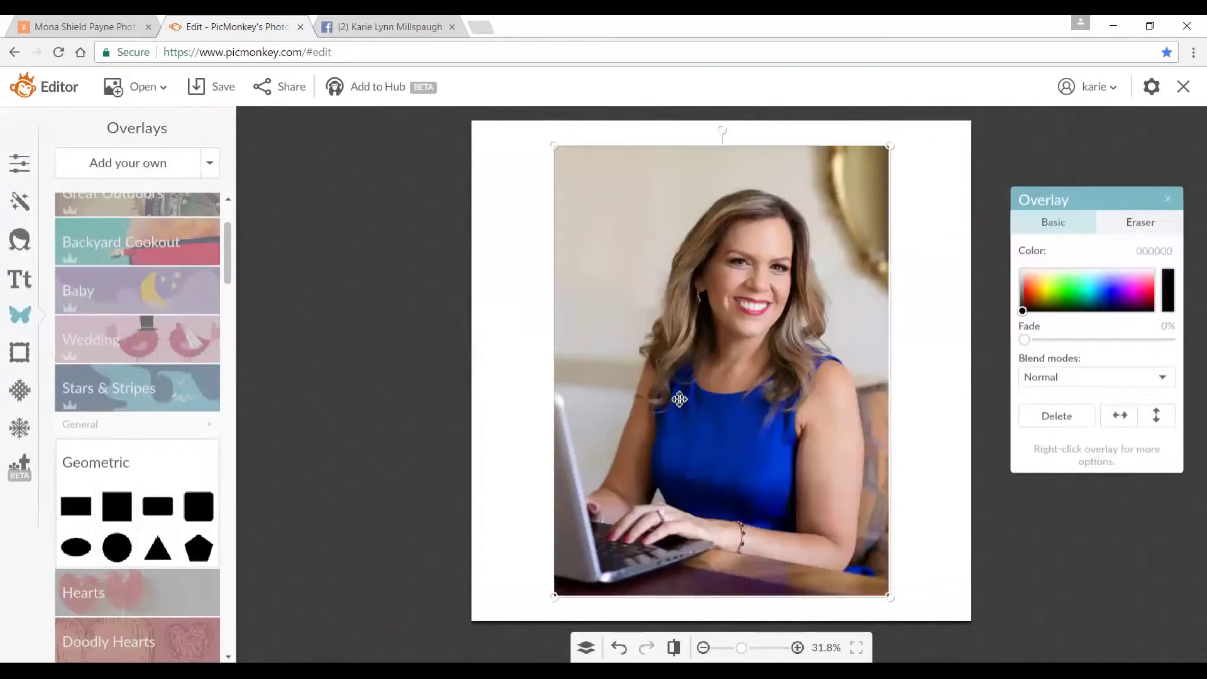
Move the portrait photo to the canvas's left edge and enlarge it to cover the full canvas height
left_click_drag(551, 596, 481, 625)
left_click_drag(644, 528, 586, 518)
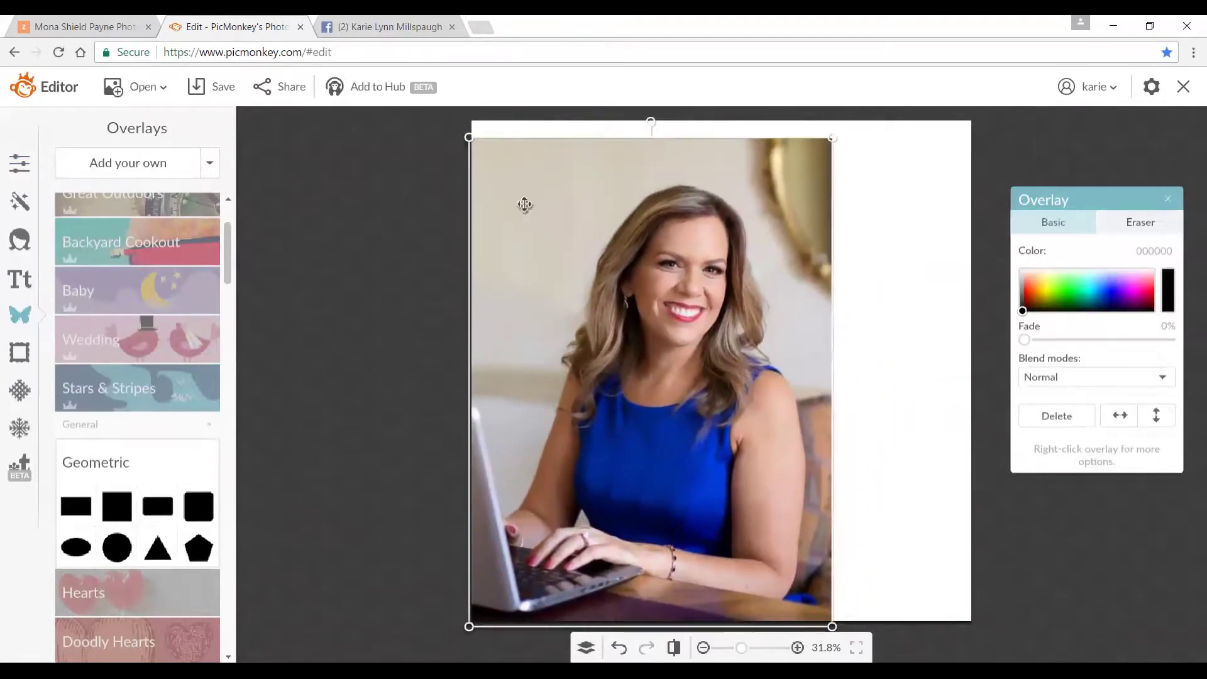
left_click_drag(489, 134, 492, 110)
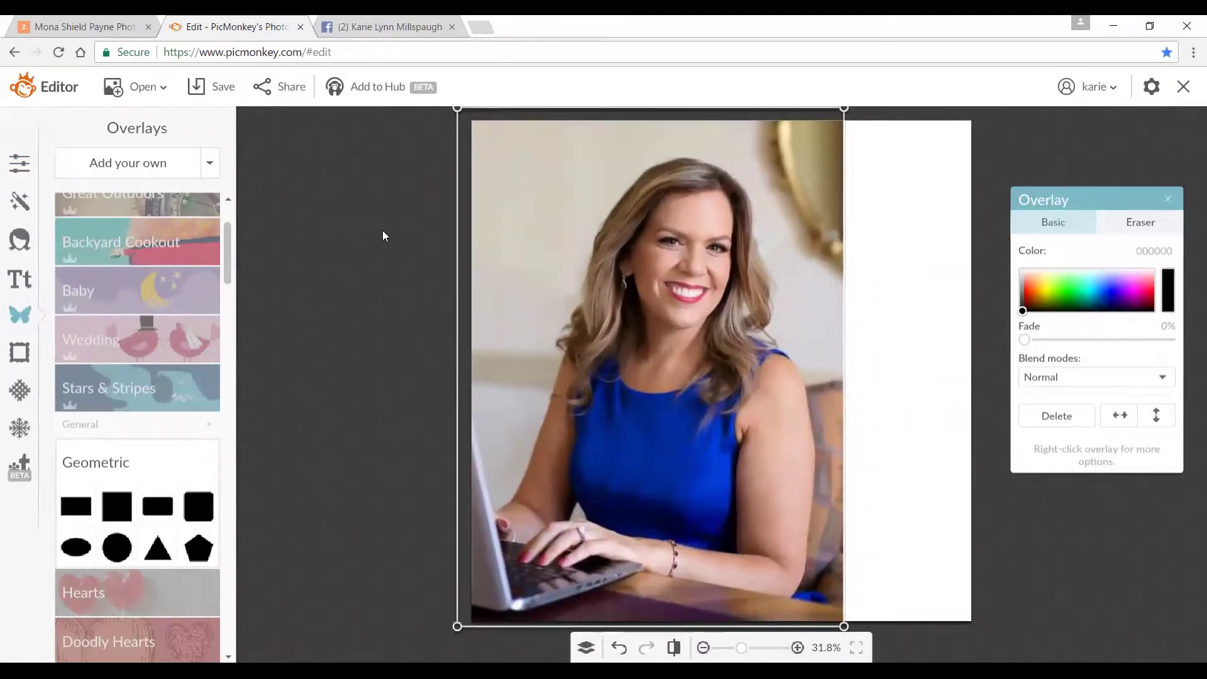
Shift the photo partly past the canvas's left edge and refine its size to fit the canvas height, leaving a white strip beside it
left_click_drag(613, 260, 591, 262)
left_click_drag(822, 232, 757, 244)
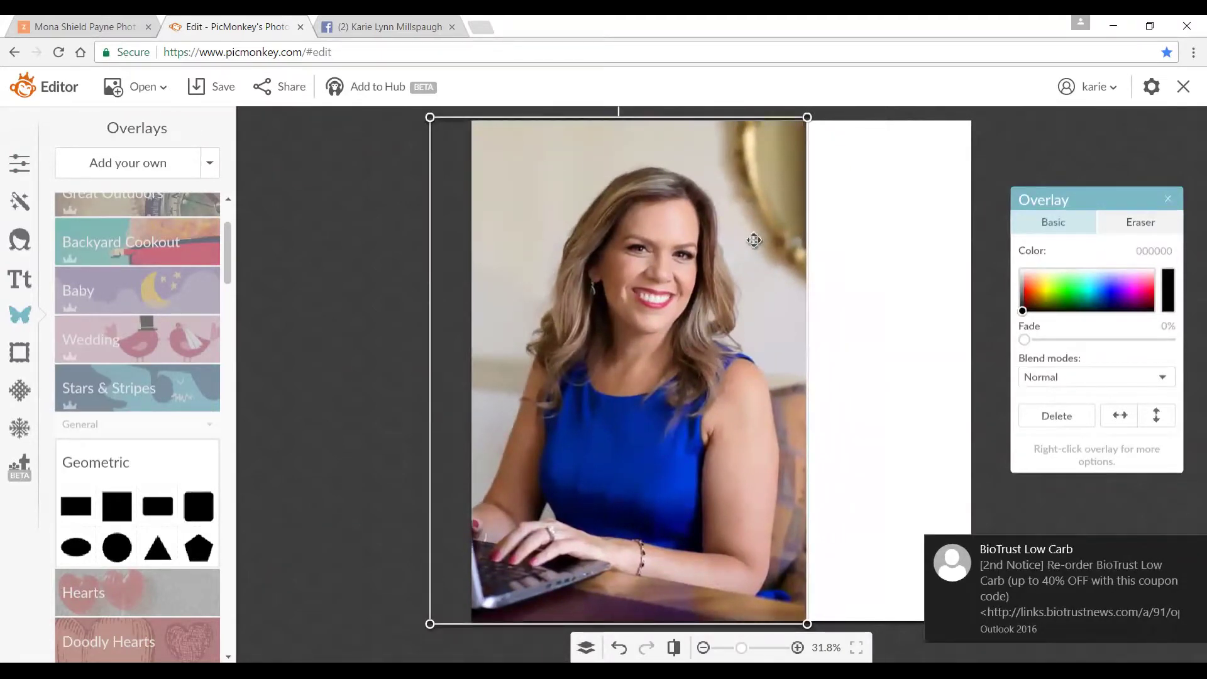
left_click_drag(694, 227, 687, 225)
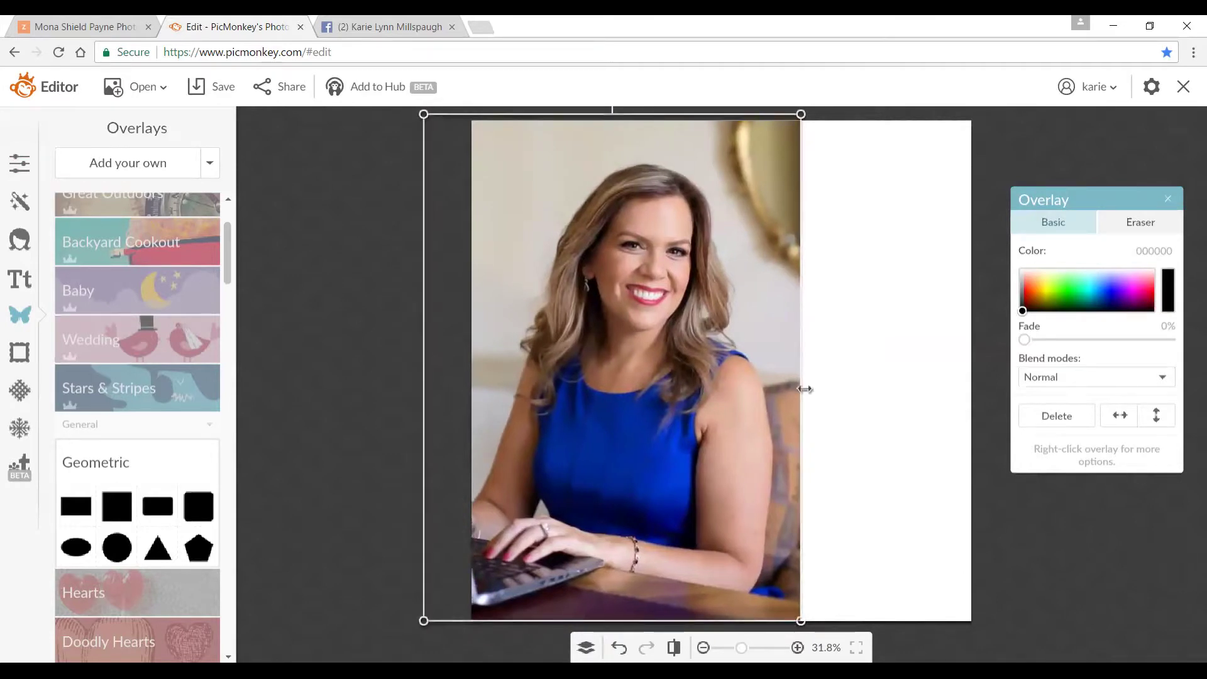
left_click_drag(800, 394, 791, 394)
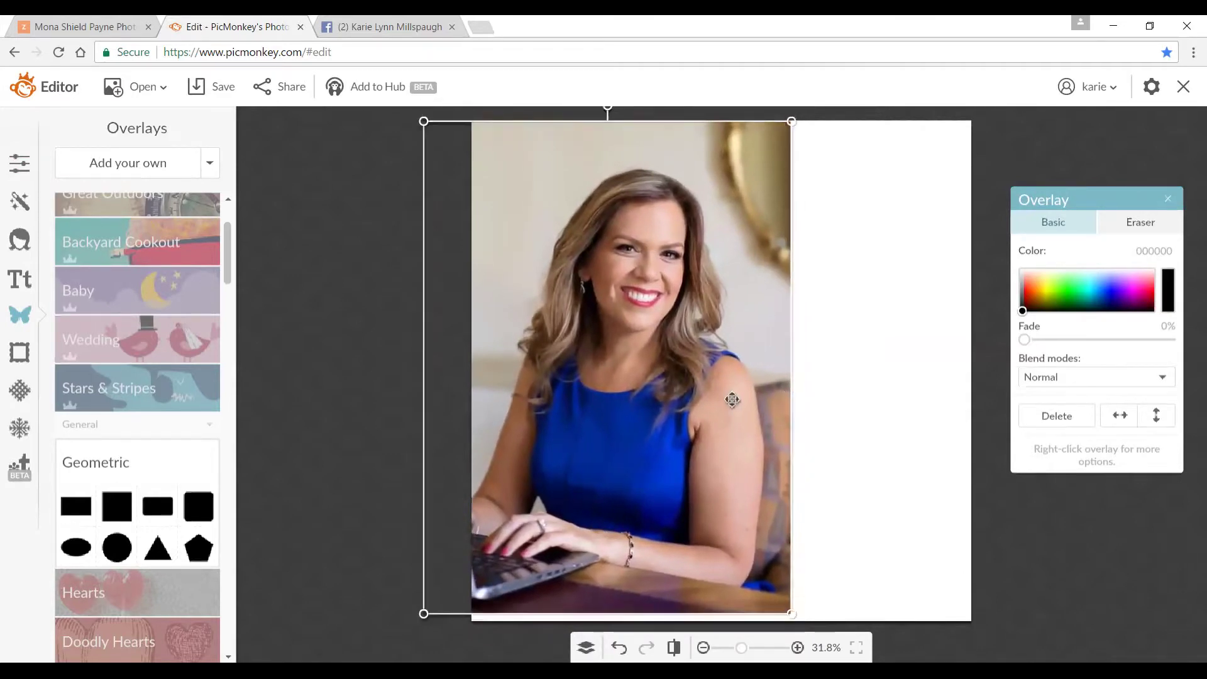
left_click_drag(710, 614, 710, 623)
left_click(351, 452)
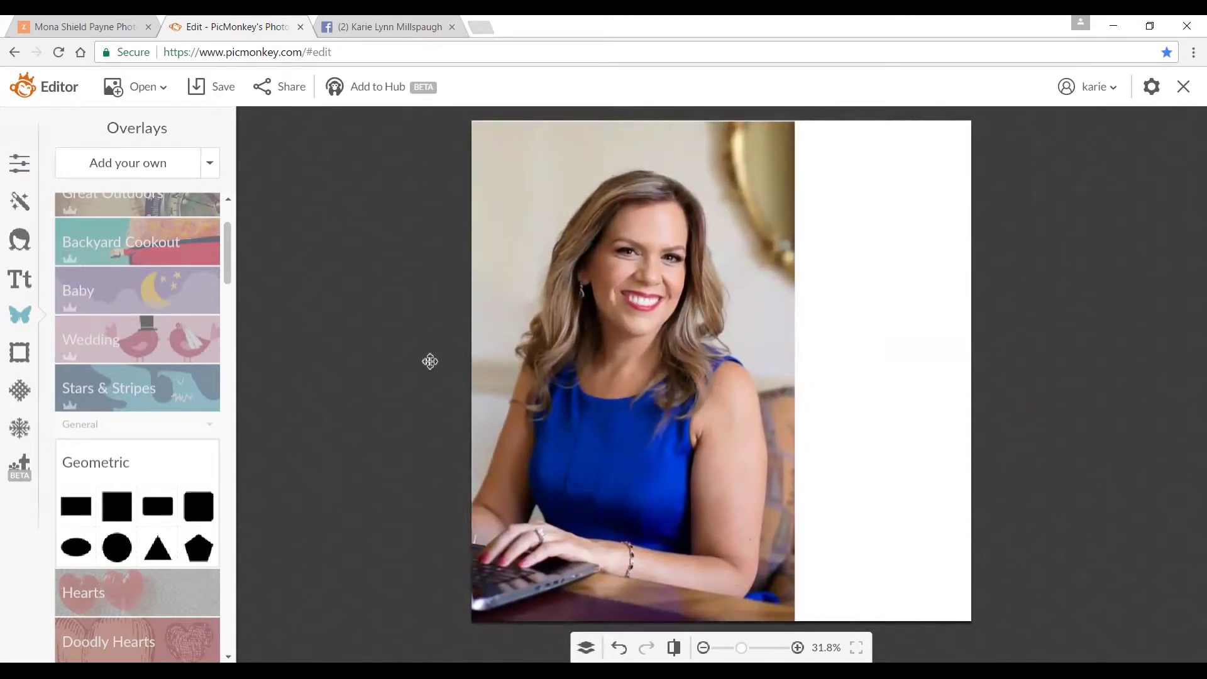
left_click(533, 284)
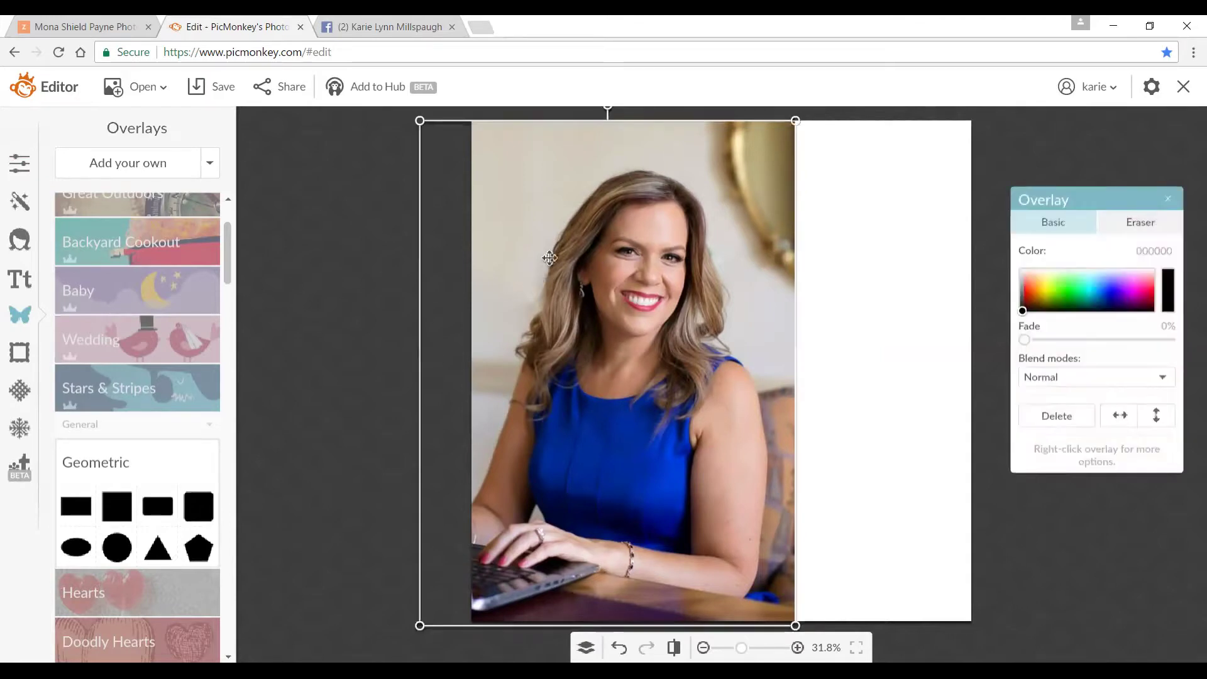
left_click(398, 283)
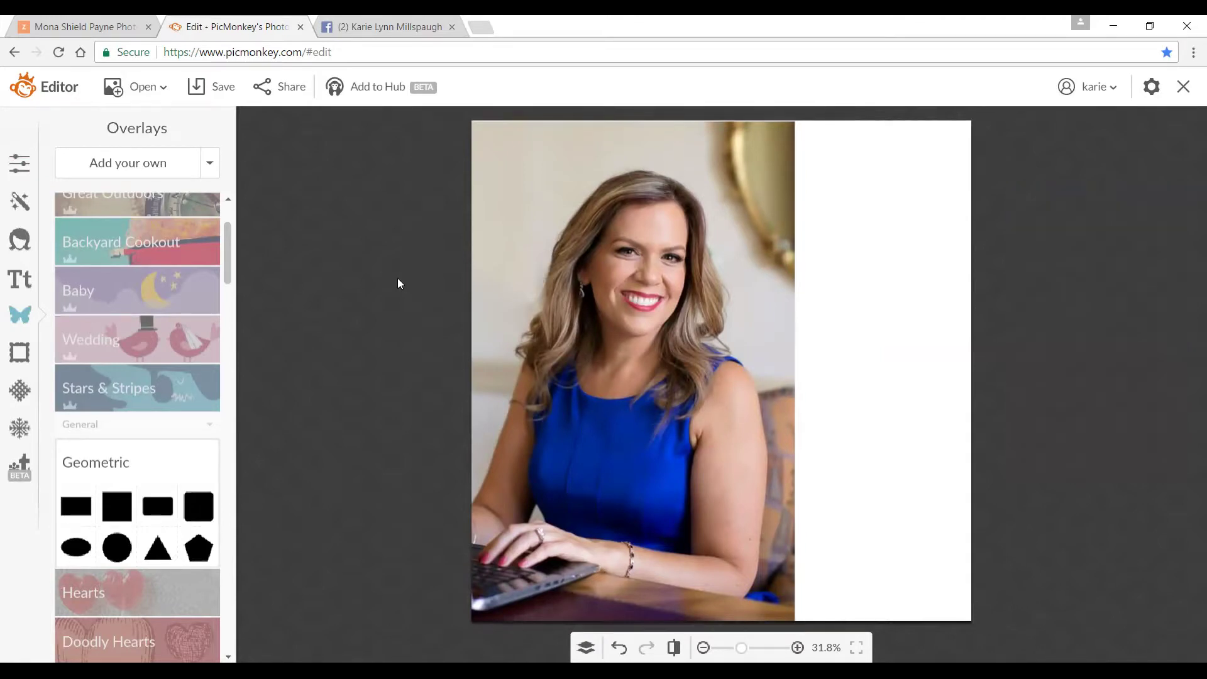
left_click(79, 502)
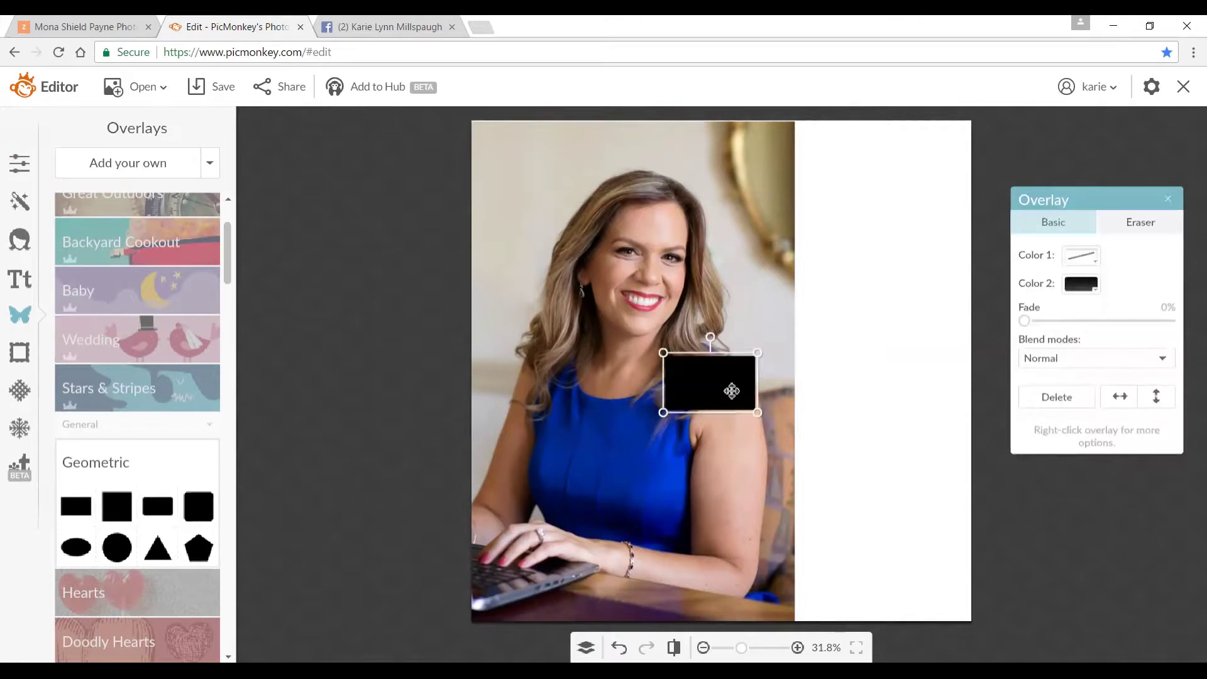
left_click(1168, 199)
left_click(694, 382)
key("Delete")
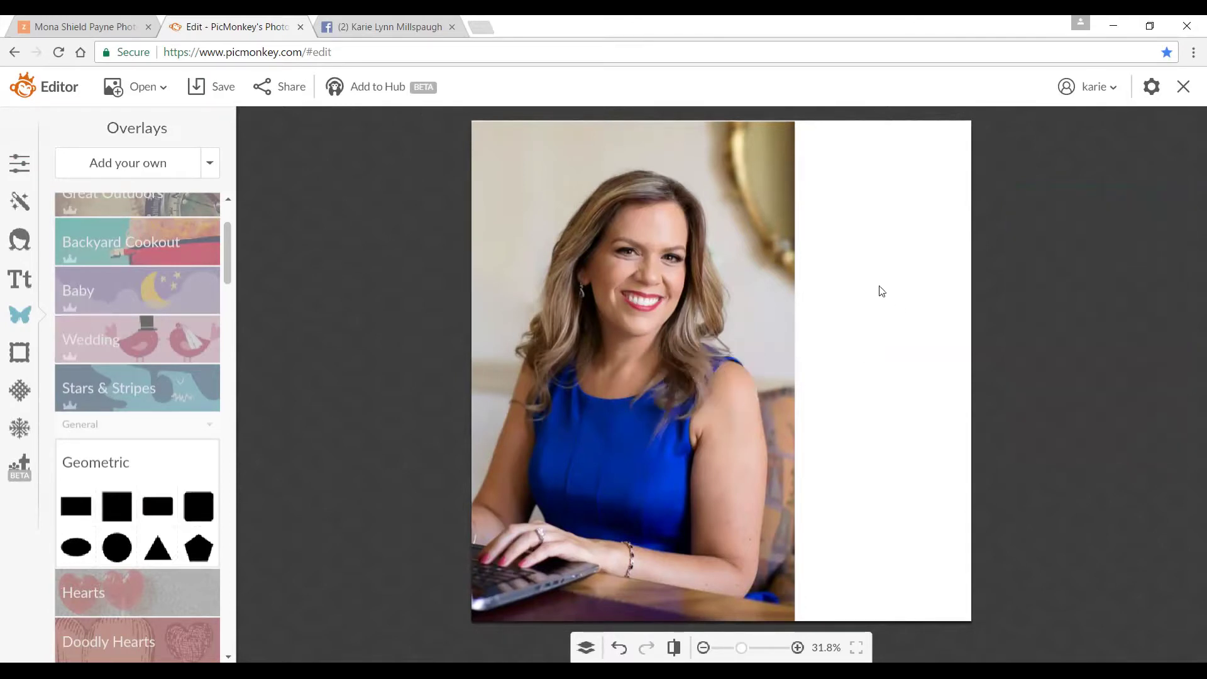
Change the canvas color from white to a violet-blue, hex 3f31bf, and apply it
left_click(15, 175)
left_click(114, 268)
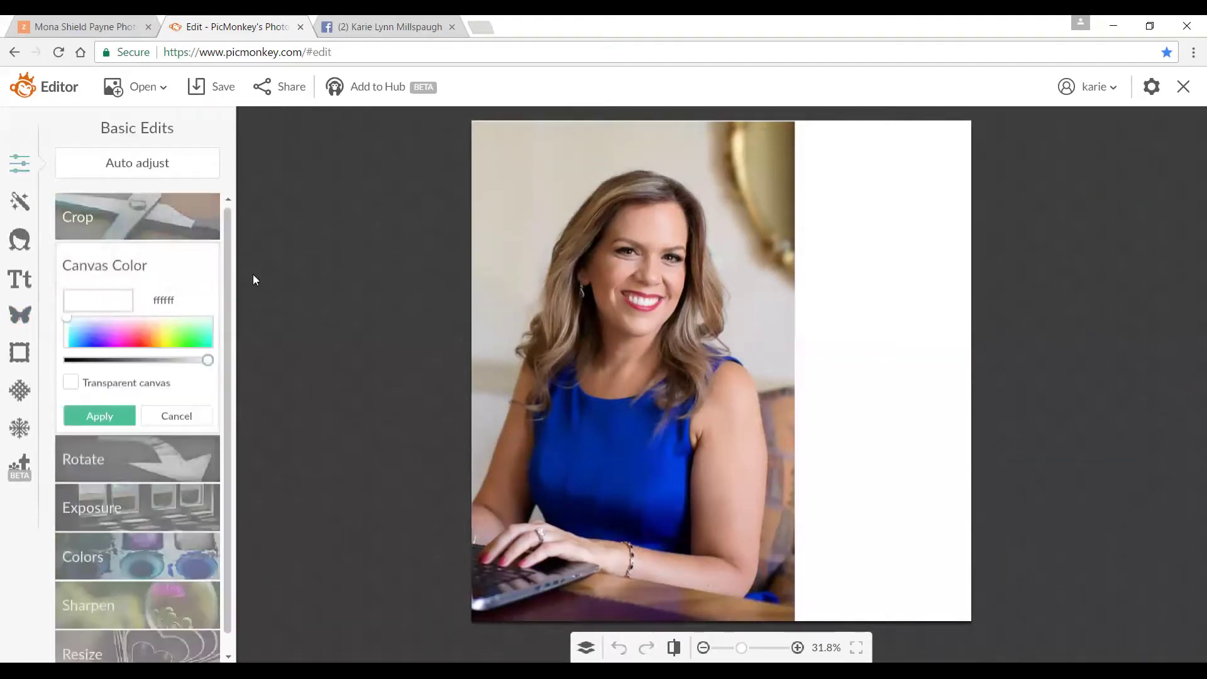
left_click(95, 341)
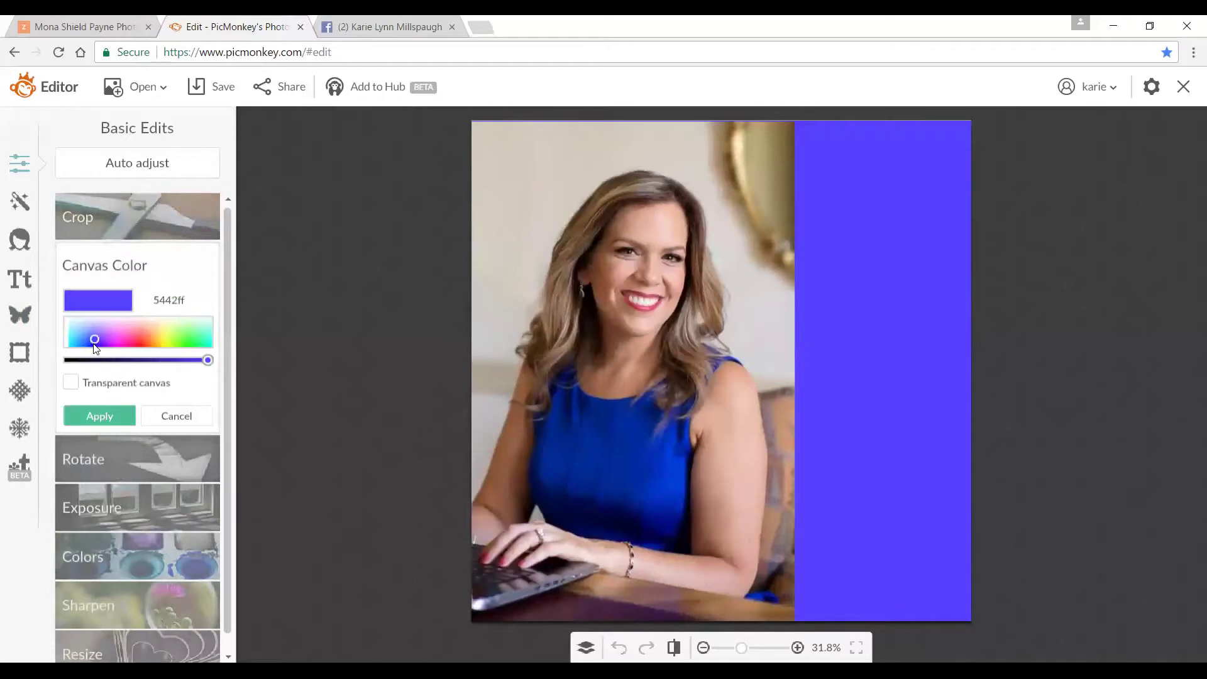
left_click(137, 361)
left_click_drag(142, 367, 163, 367)
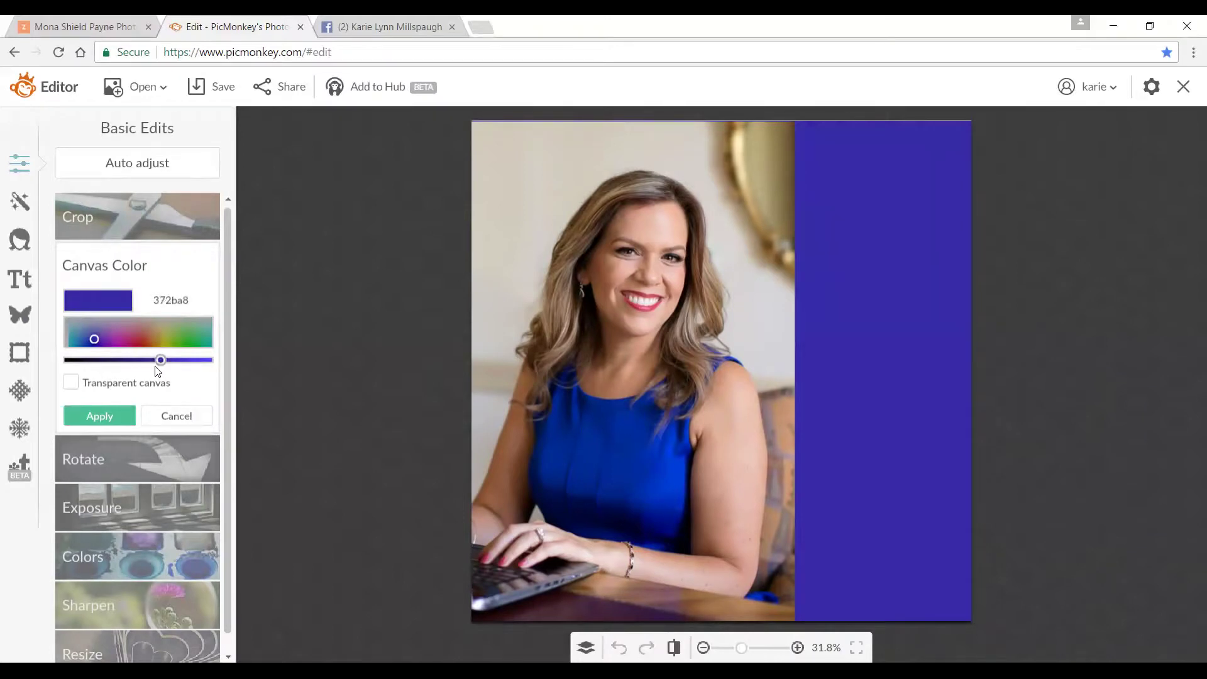
left_click(152, 362)
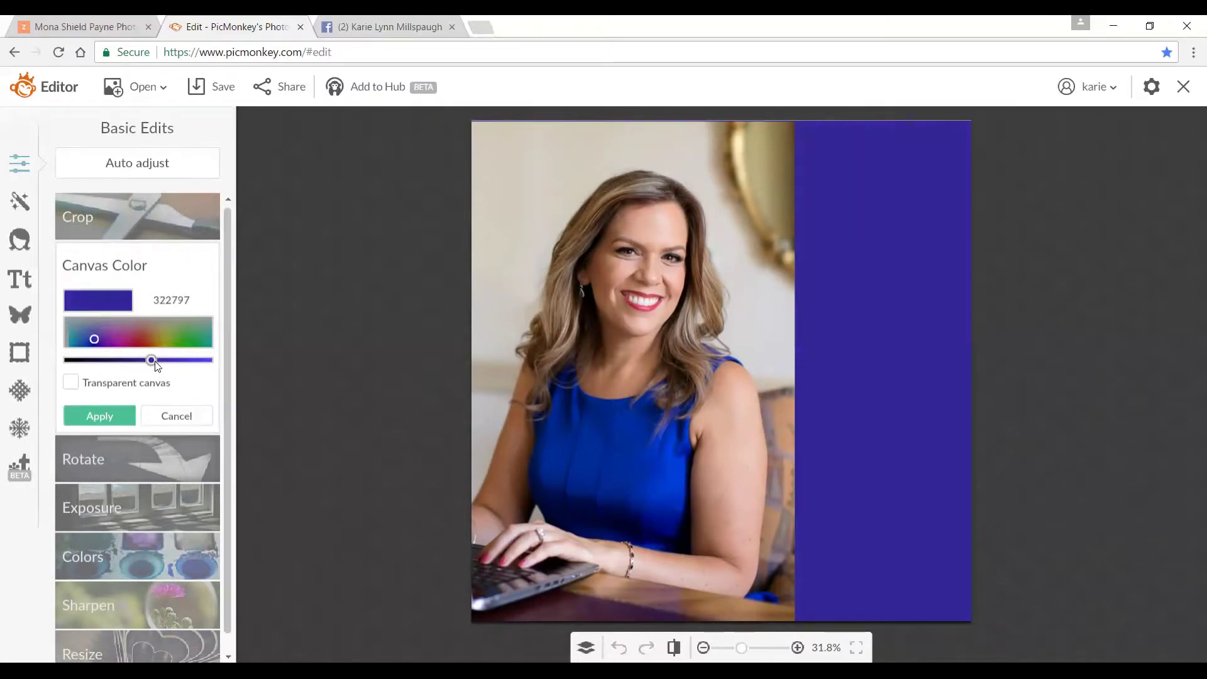
left_click(157, 360)
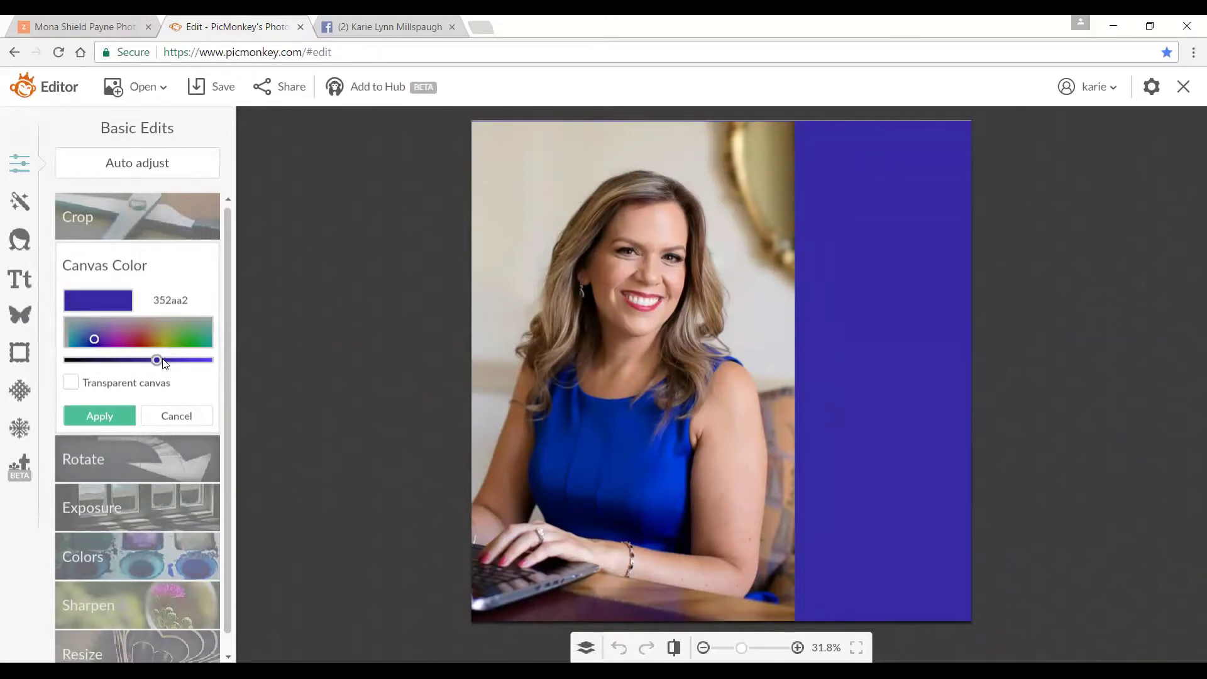
left_click(166, 360)
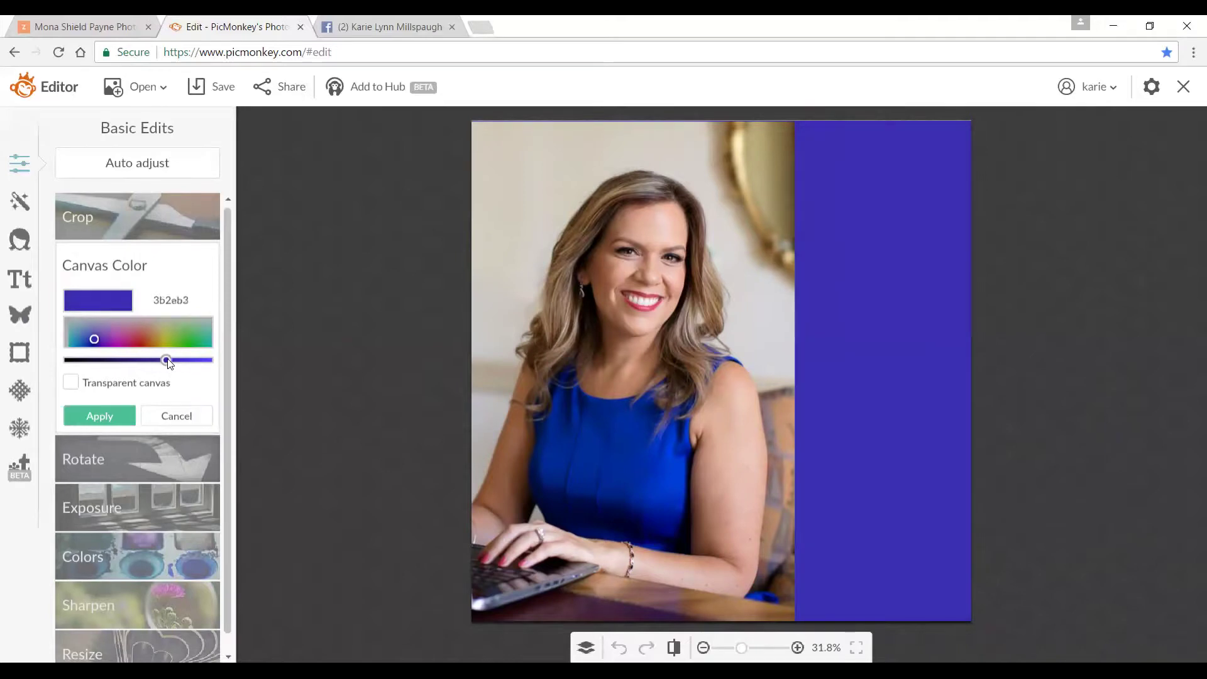
left_click(174, 360)
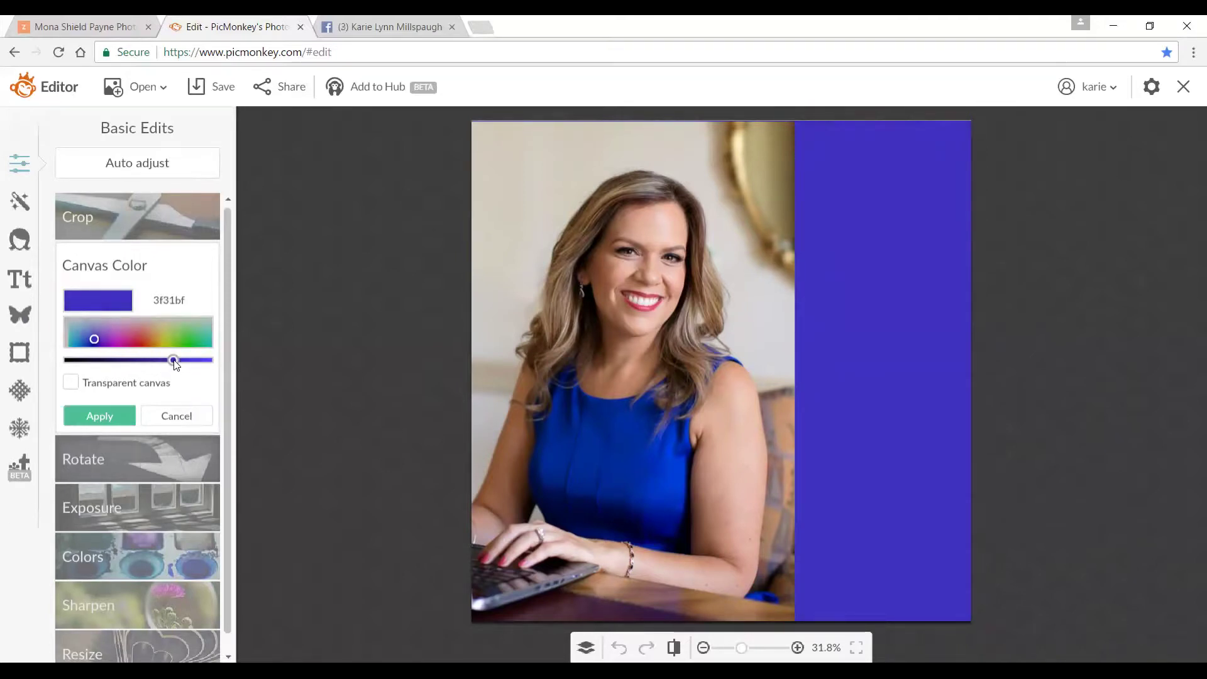
left_click(109, 417)
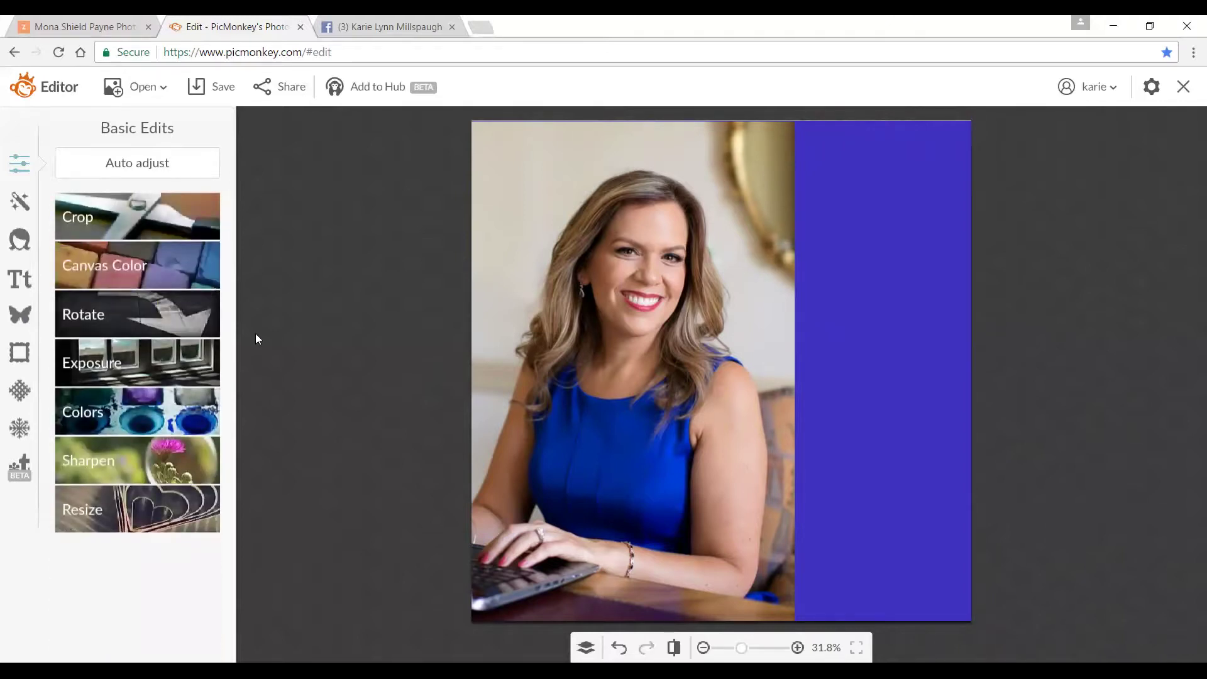
Add text in the Overlock font reading "Happiness is a State of Mind"
left_click(17, 284)
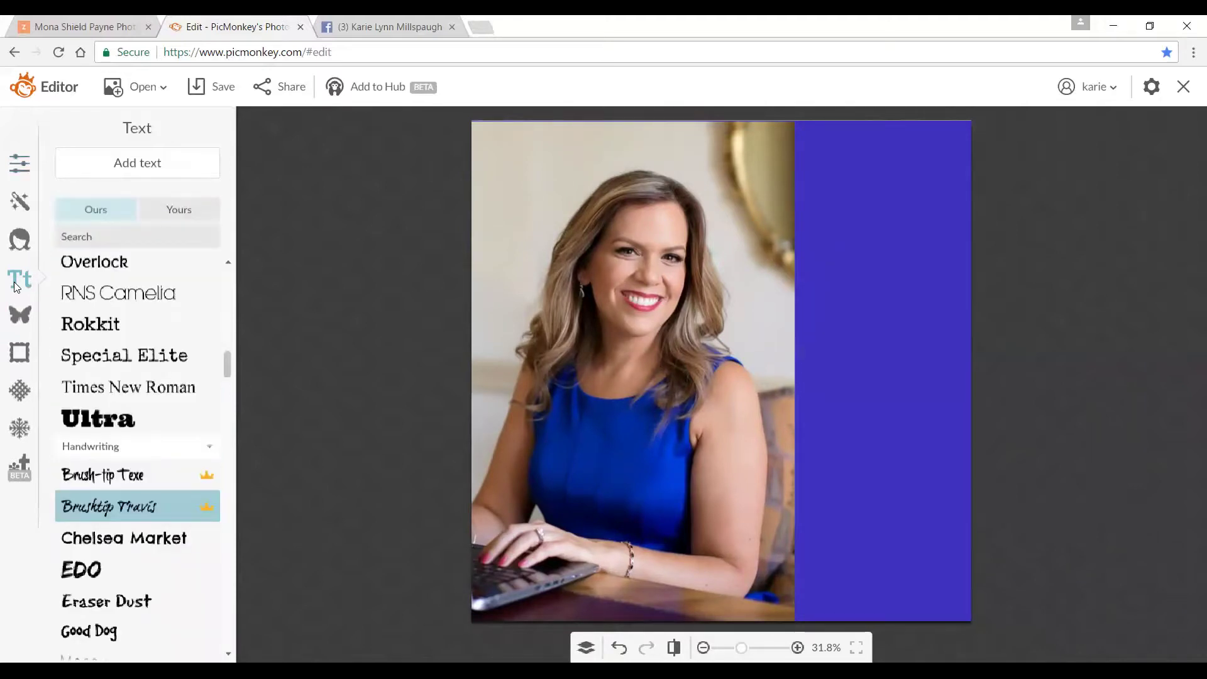
left_click(114, 263)
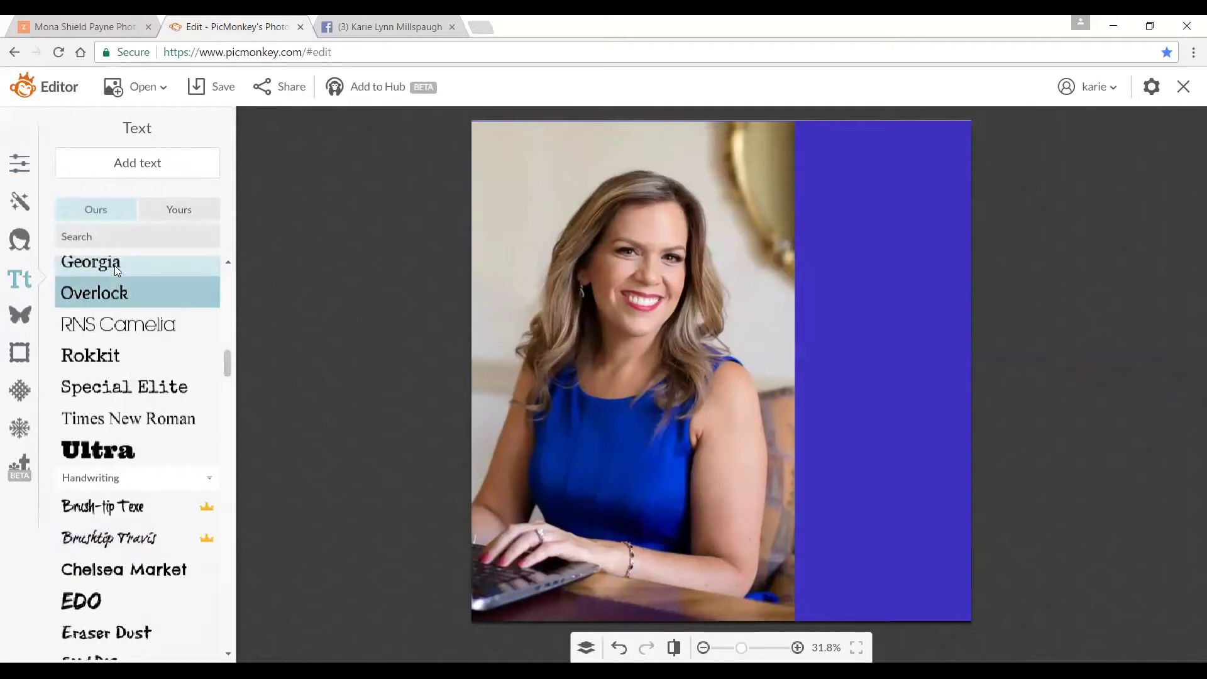
left_click(138, 163)
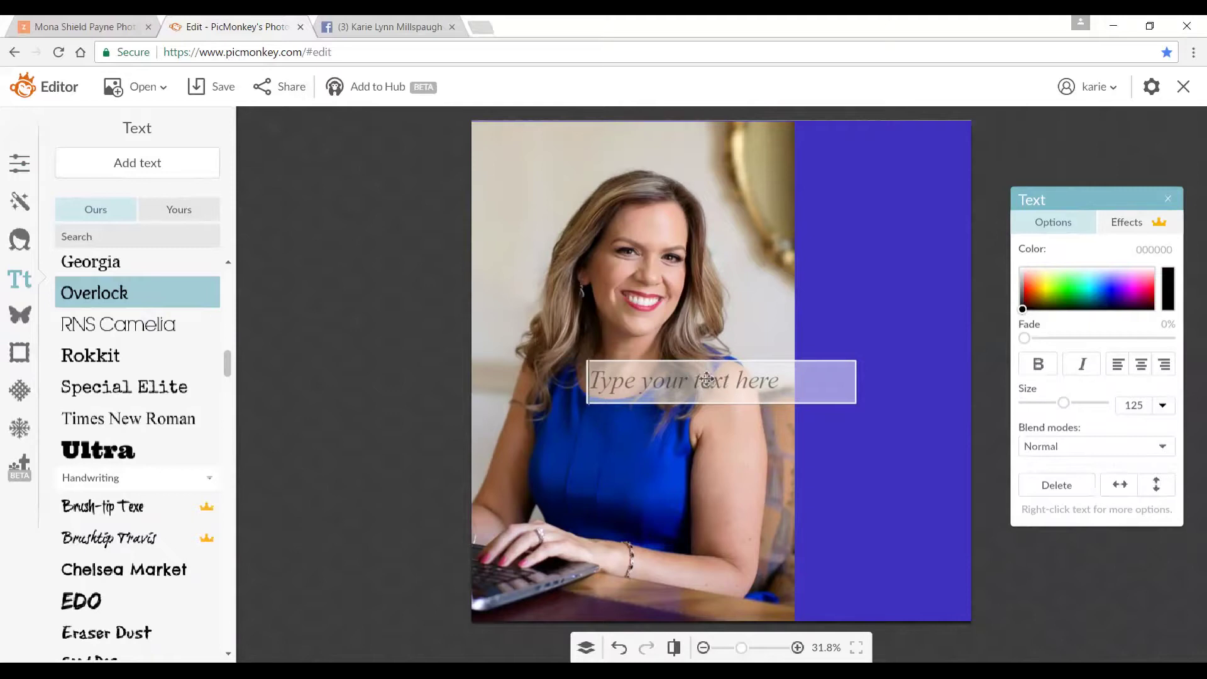
type("Happines")
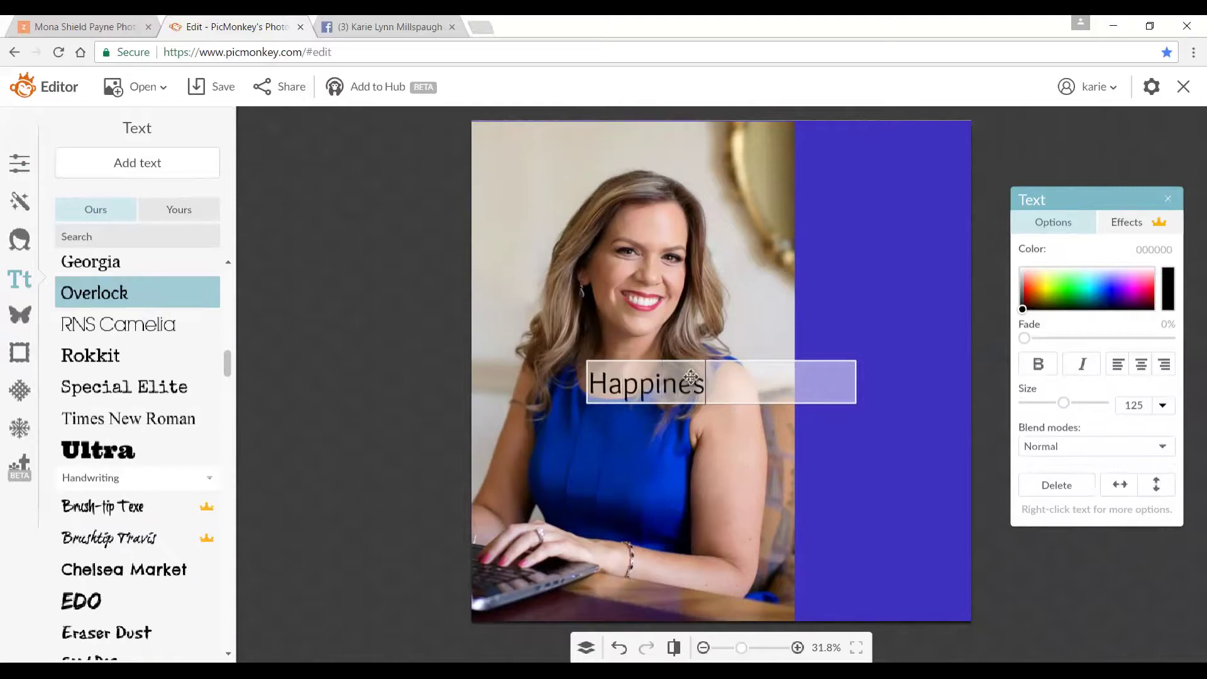
type("s is a state of ")
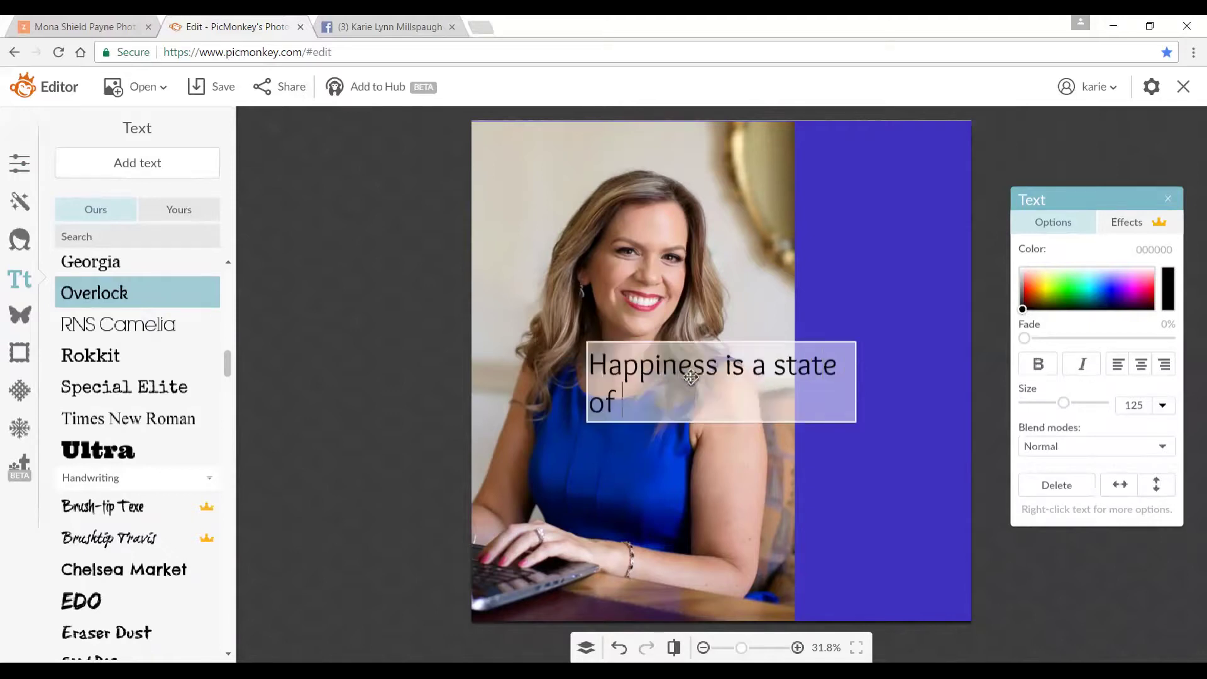
type("Mind")
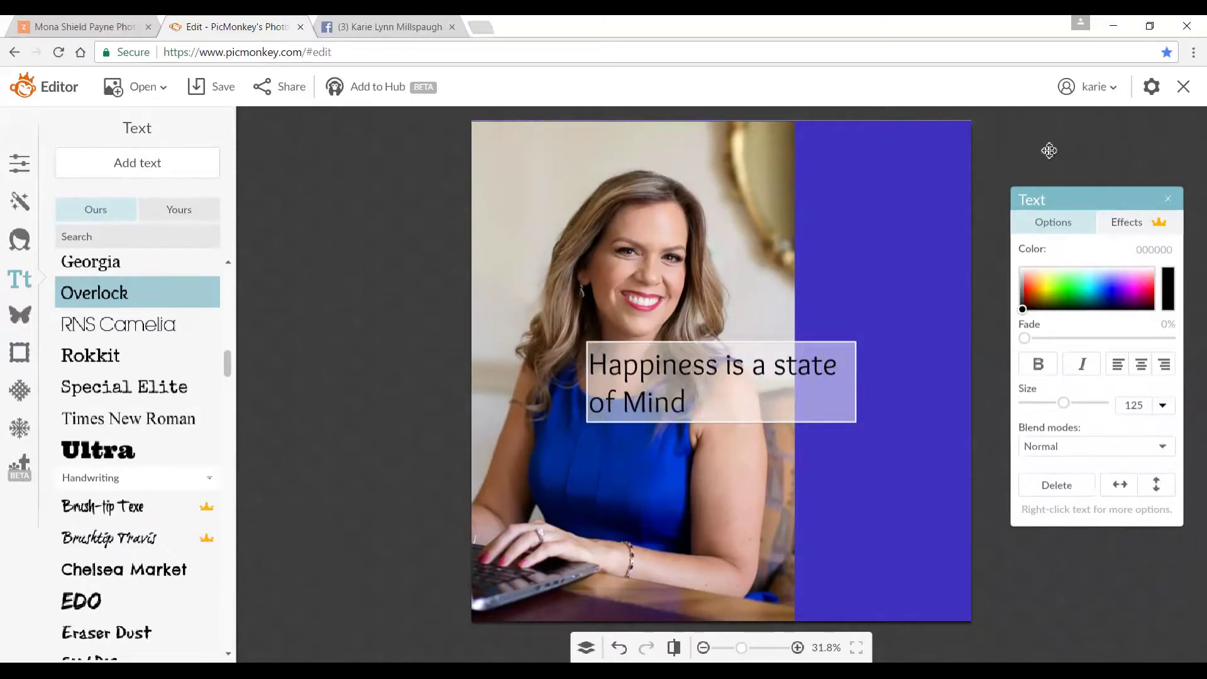
left_click(786, 367)
key("BackSpace")
type("S")
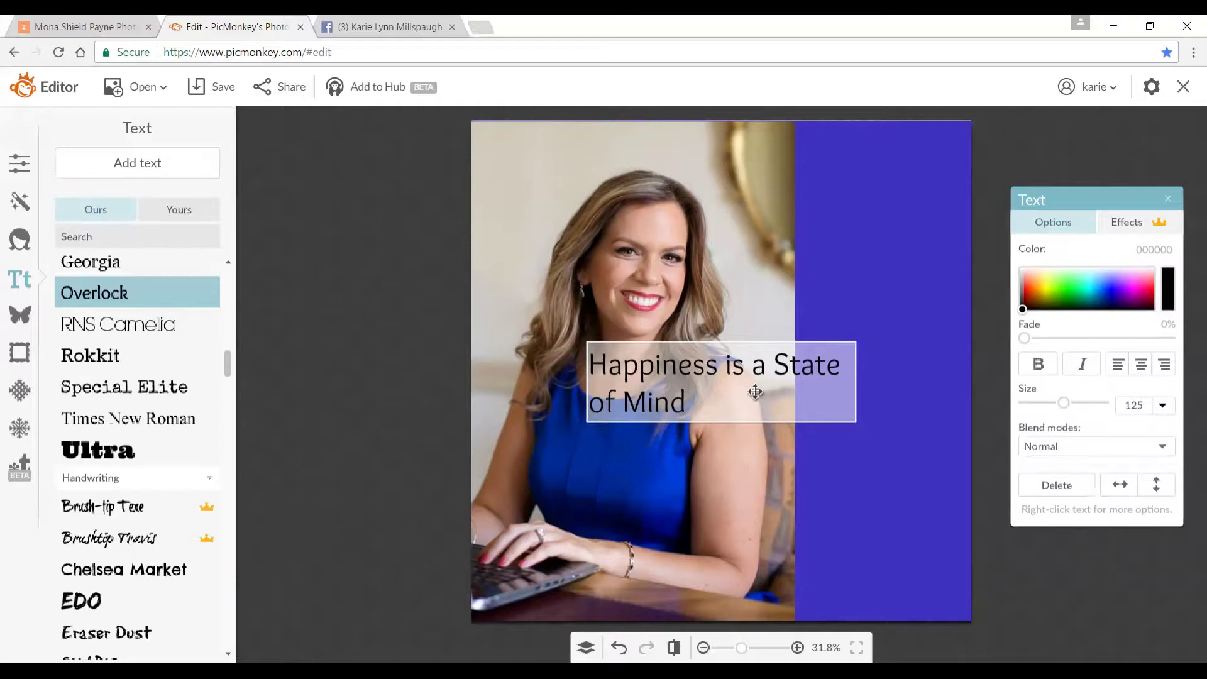
Enlarge the text box to a text size of 193, keeping it within the canvas width
left_click(715, 413)
left_click(699, 421)
left_click_drag(696, 422, 697, 500)
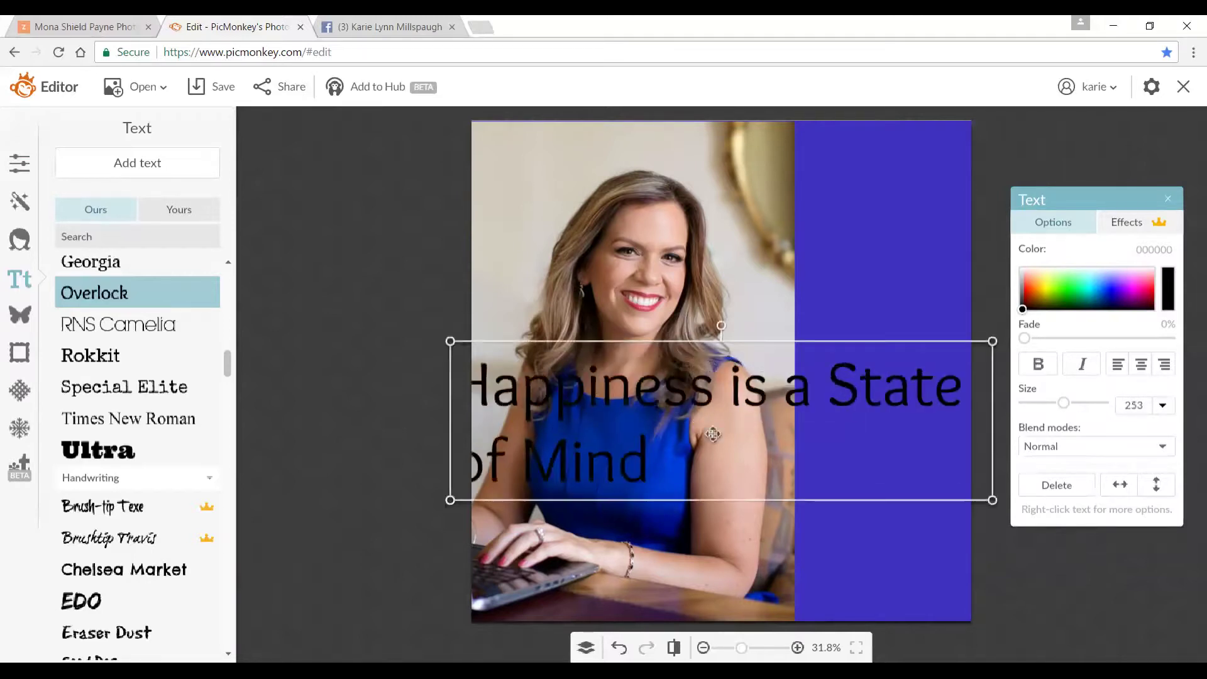
left_click_drag(714, 341, 738, 376)
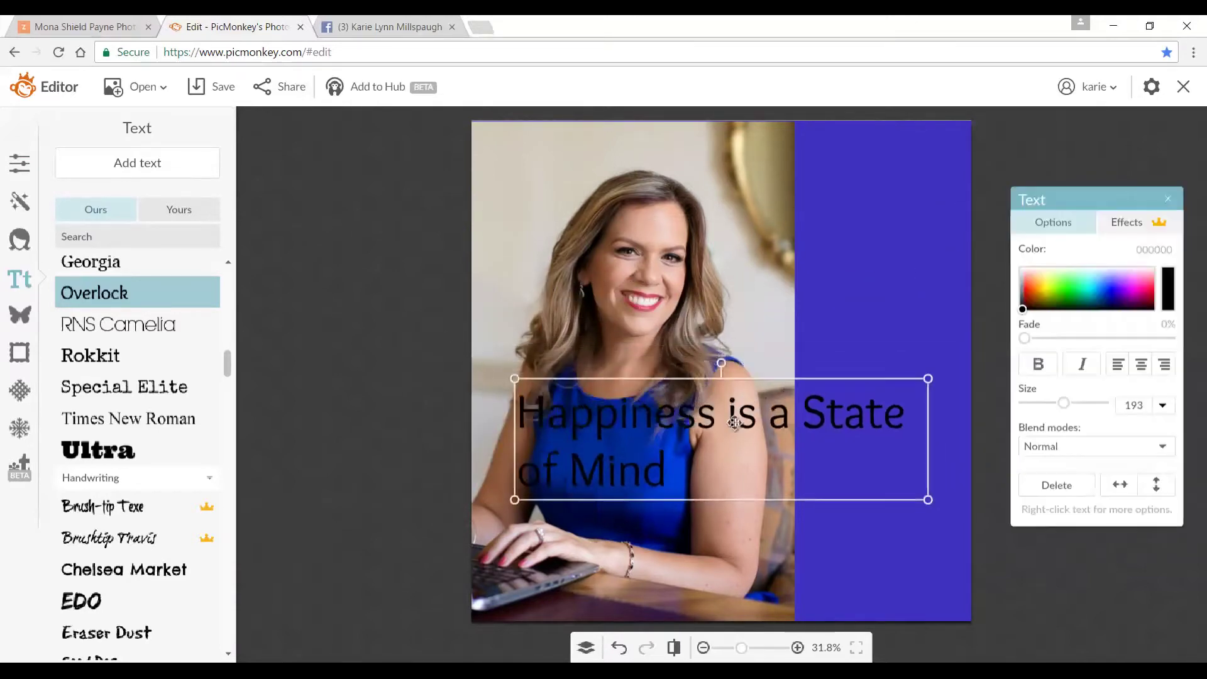
Center the text and break the line so that "State of Mind" starts the second line
left_click(1141, 365)
left_click(804, 501)
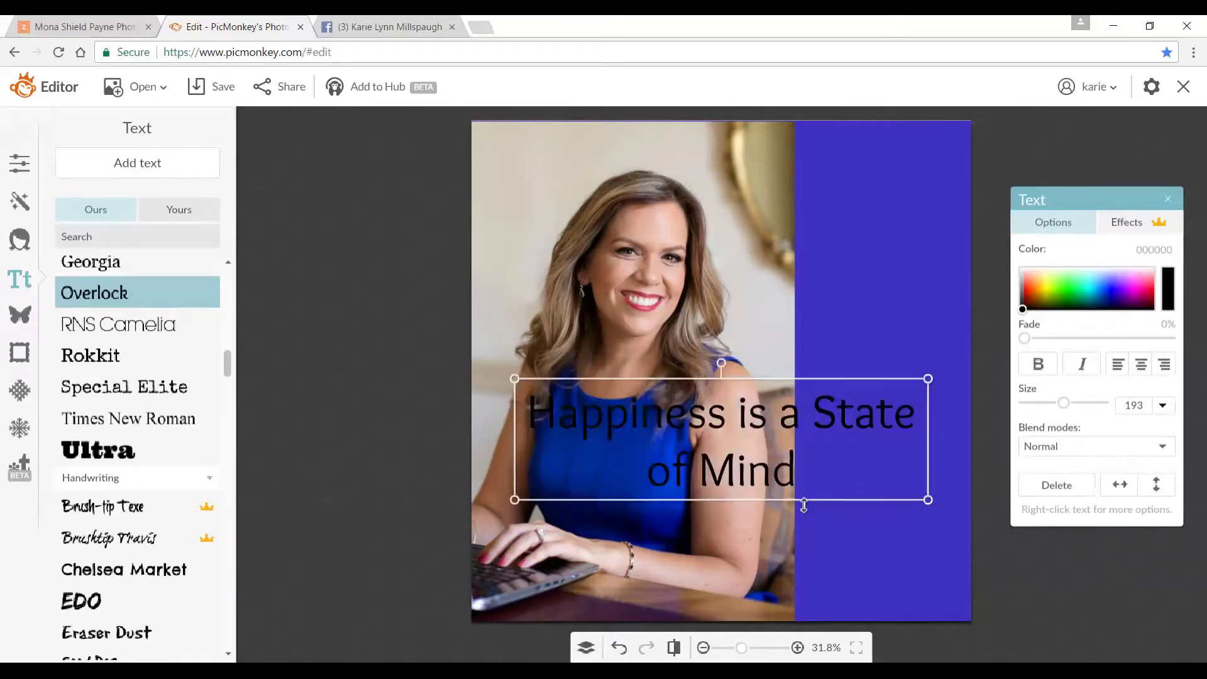
left_click(774, 414)
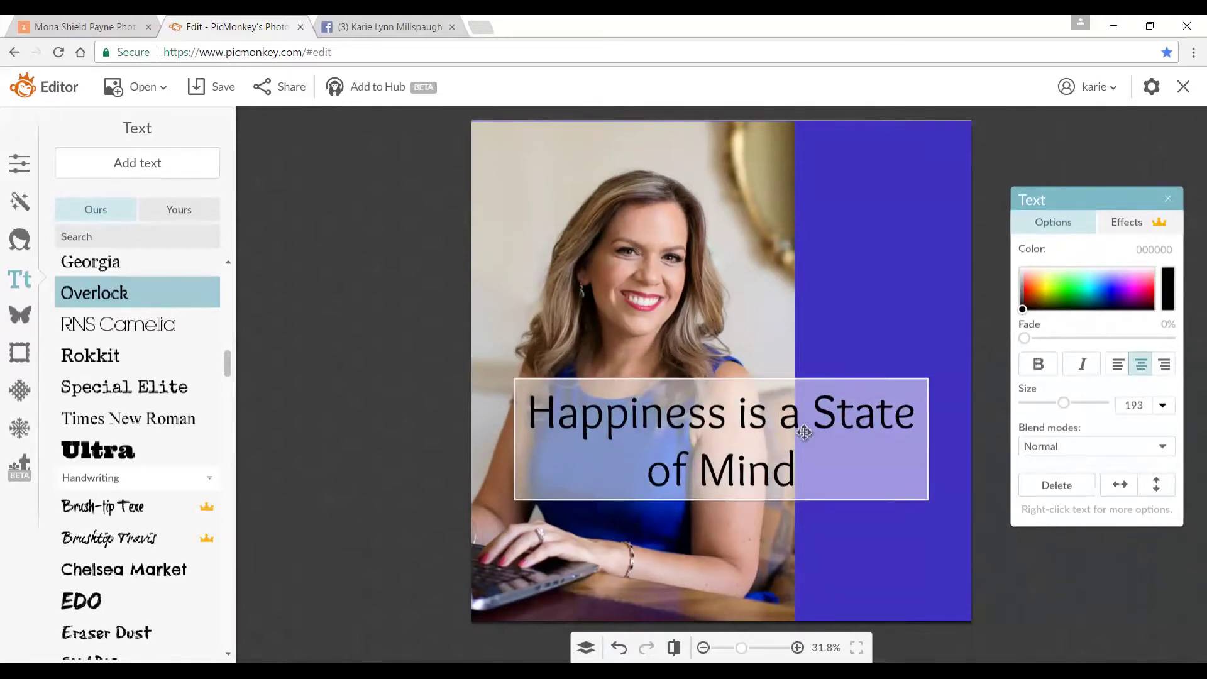
left_click(819, 416)
key("Return")
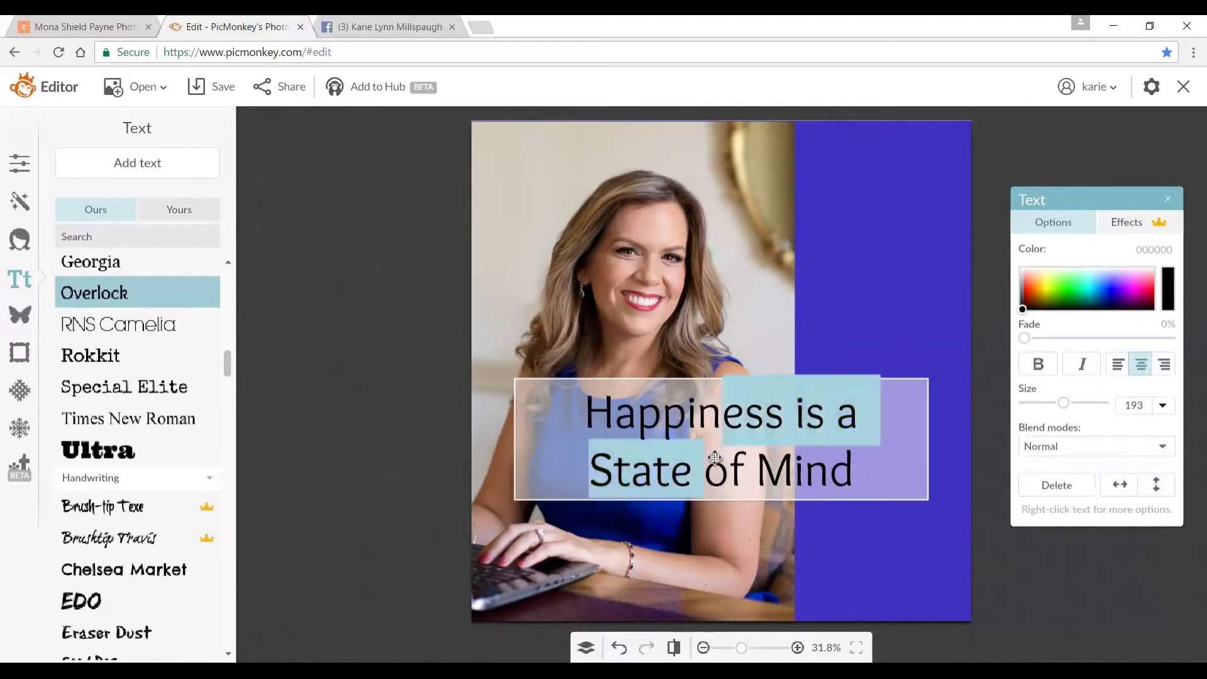
Shrink the portrait photo slightly and shift it to the canvas's lower-left corner, leaving a background band above it
left_click(431, 451)
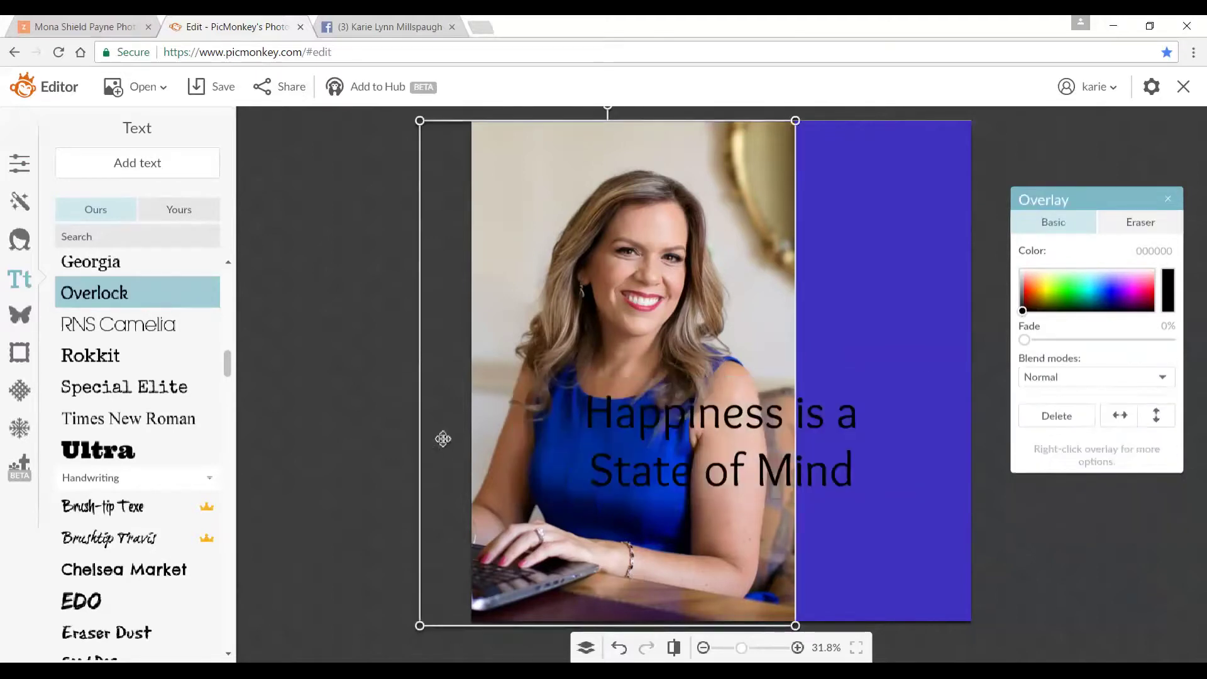
left_click_drag(594, 119, 605, 187)
mouse_move(774, 333)
left_mouse_down()
mouse_move(830, 337)
mouse_move(786, 337)
left_mouse_up()
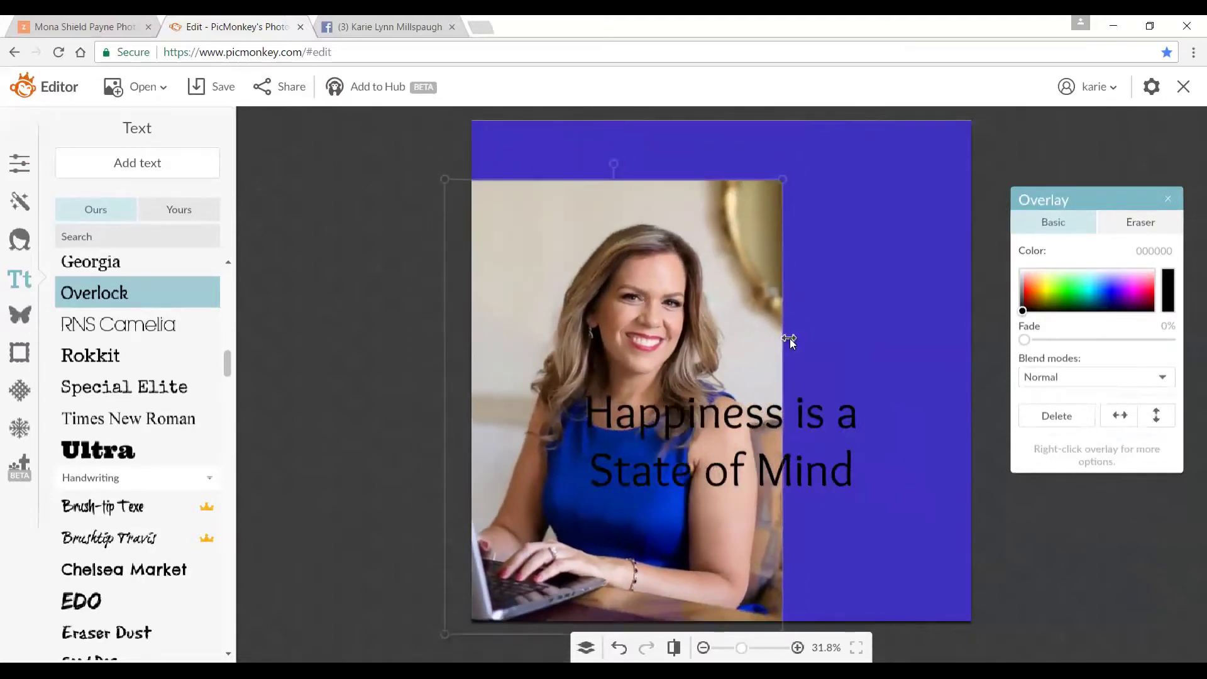
left_click_drag(697, 298, 697, 323)
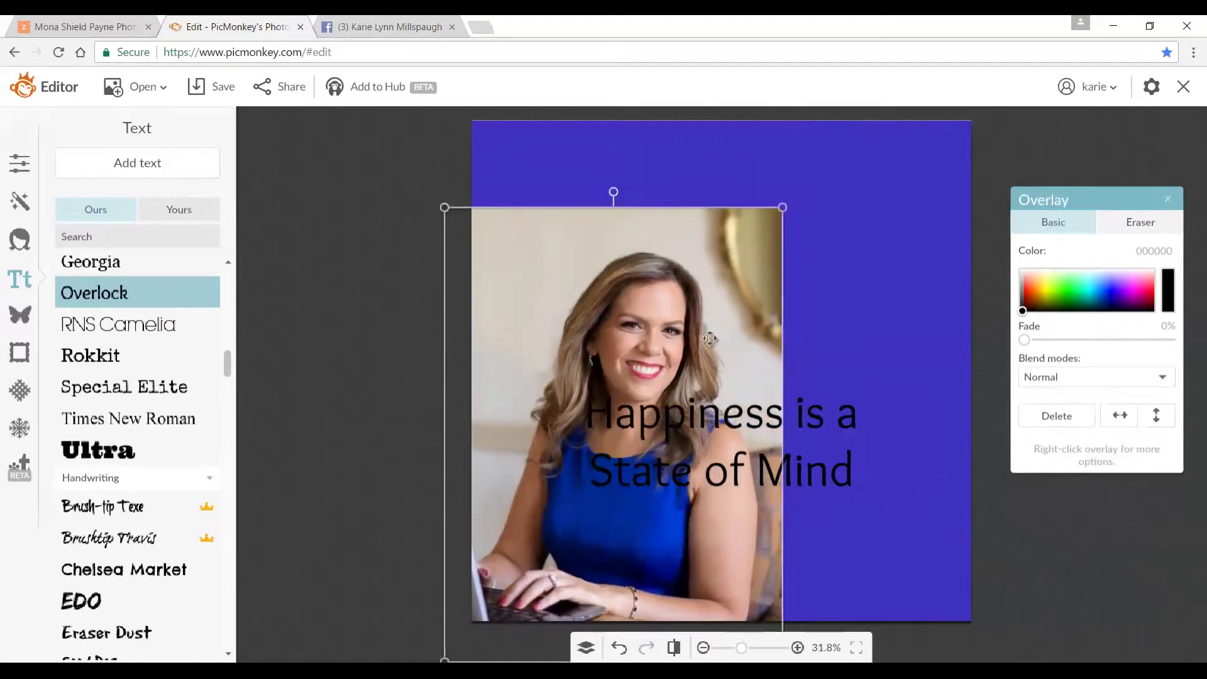
left_click_drag(748, 415, 779, 391)
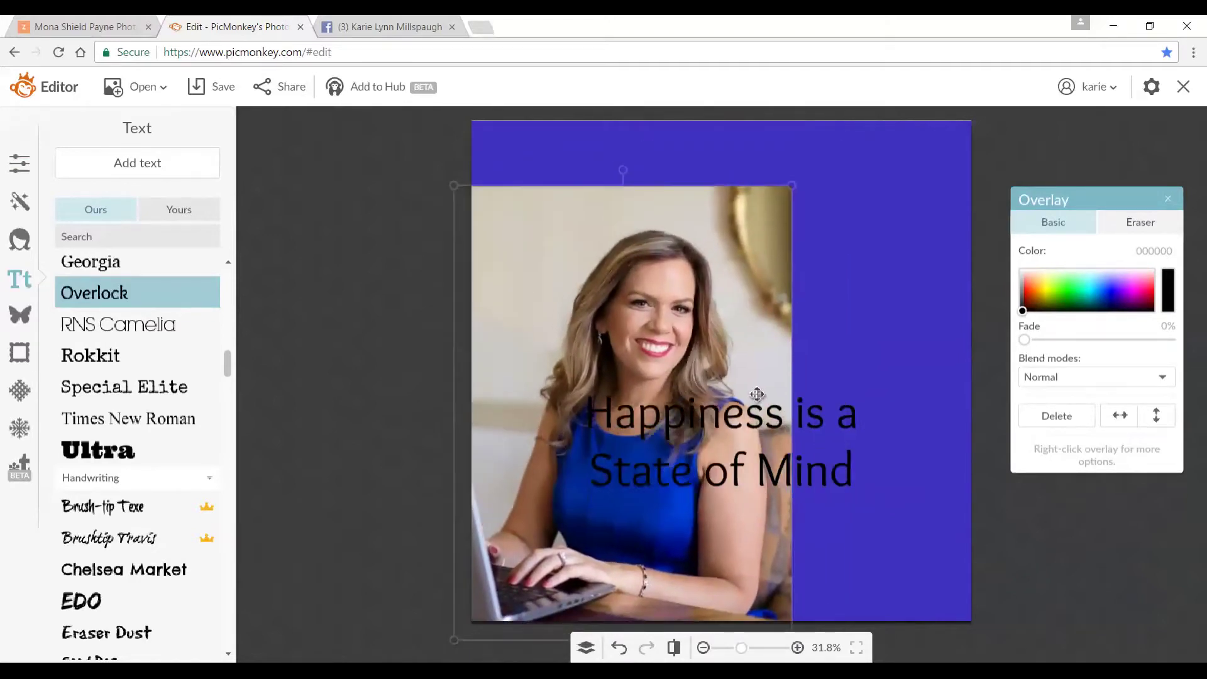
left_click(452, 367)
Shorten the text to "Happiness is ...." and place it in the blue band above the portrait photo
left_click(672, 414)
left_click_drag(673, 415, 682, 155)
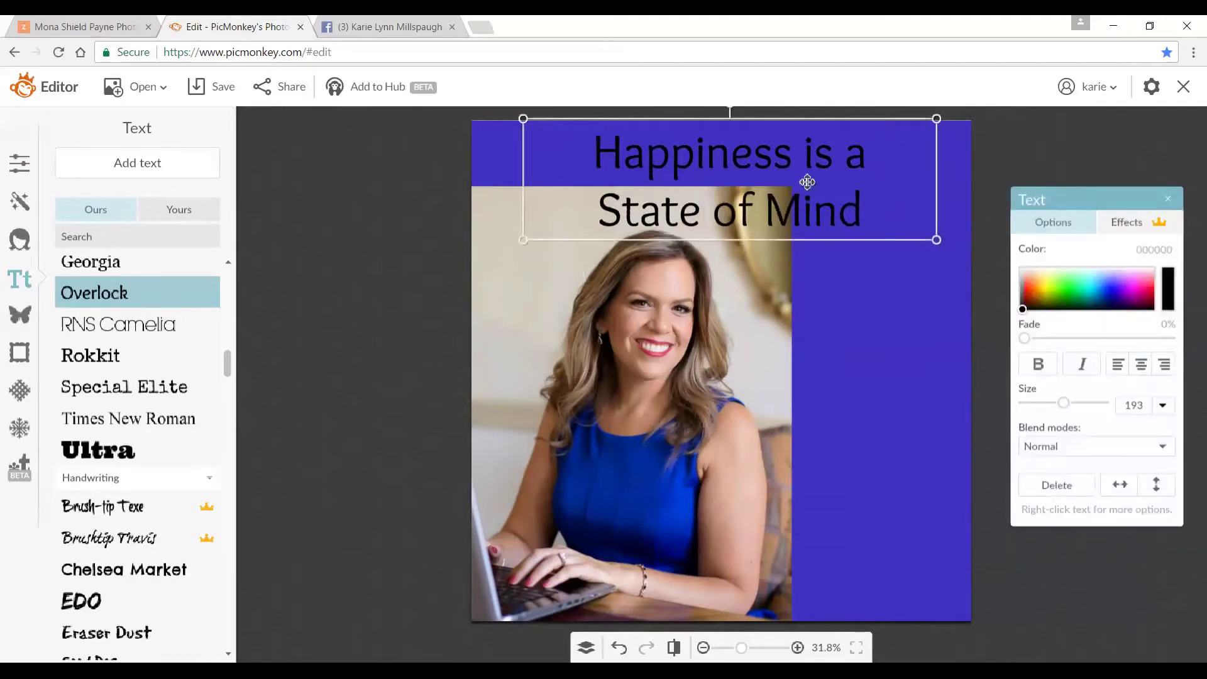
double_click(851, 167)
left_click(855, 165)
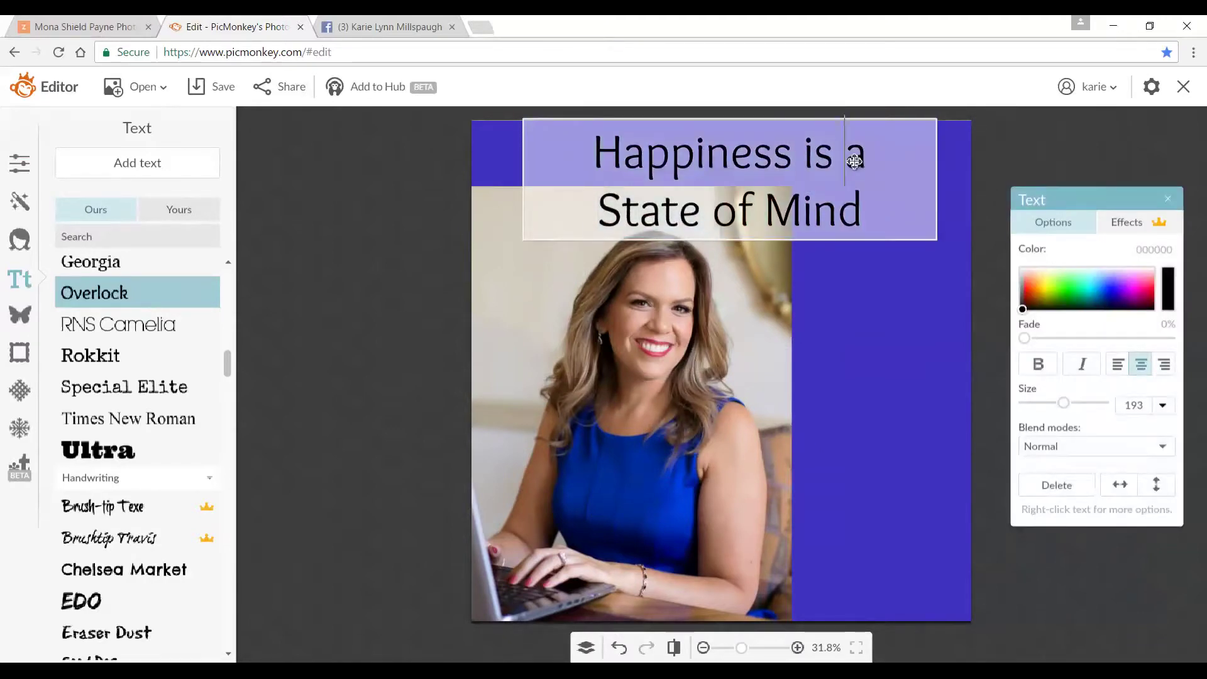
type("....")
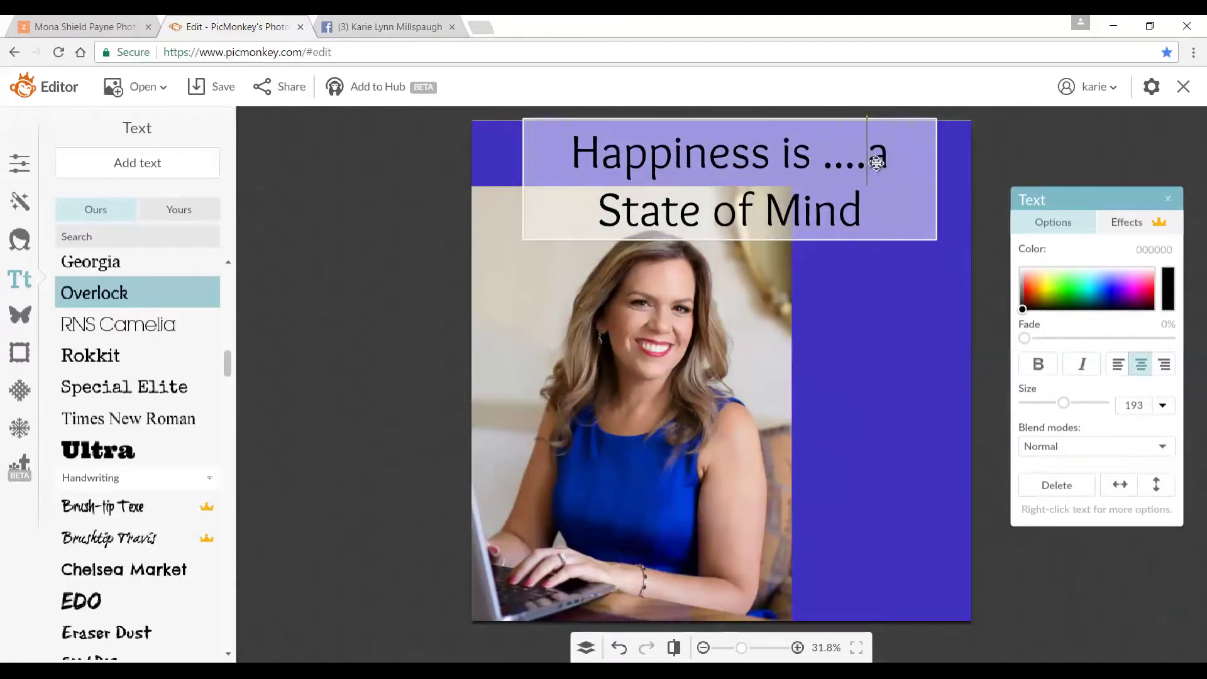
left_click_drag(875, 153, 886, 197)
key("BackSpace")
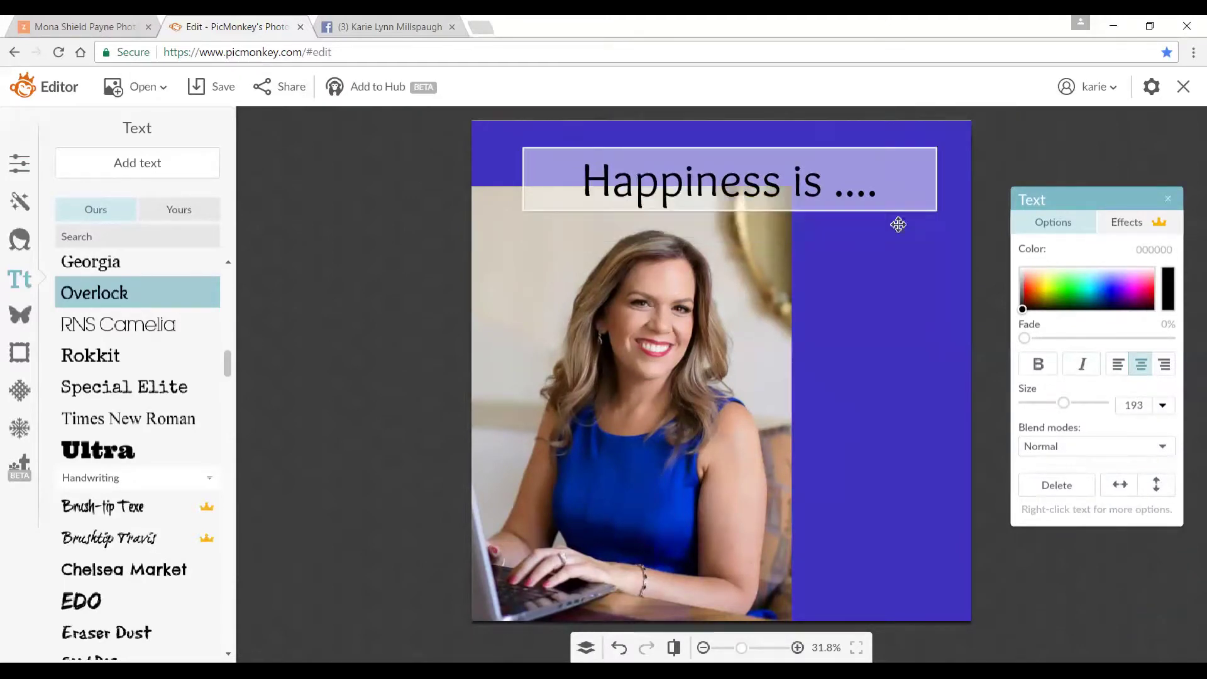
key("Escape")
left_click_drag(722, 182, 722, 151)
Try a pale, nearly white color for the "Happiness is ...." heading
double_click(722, 152)
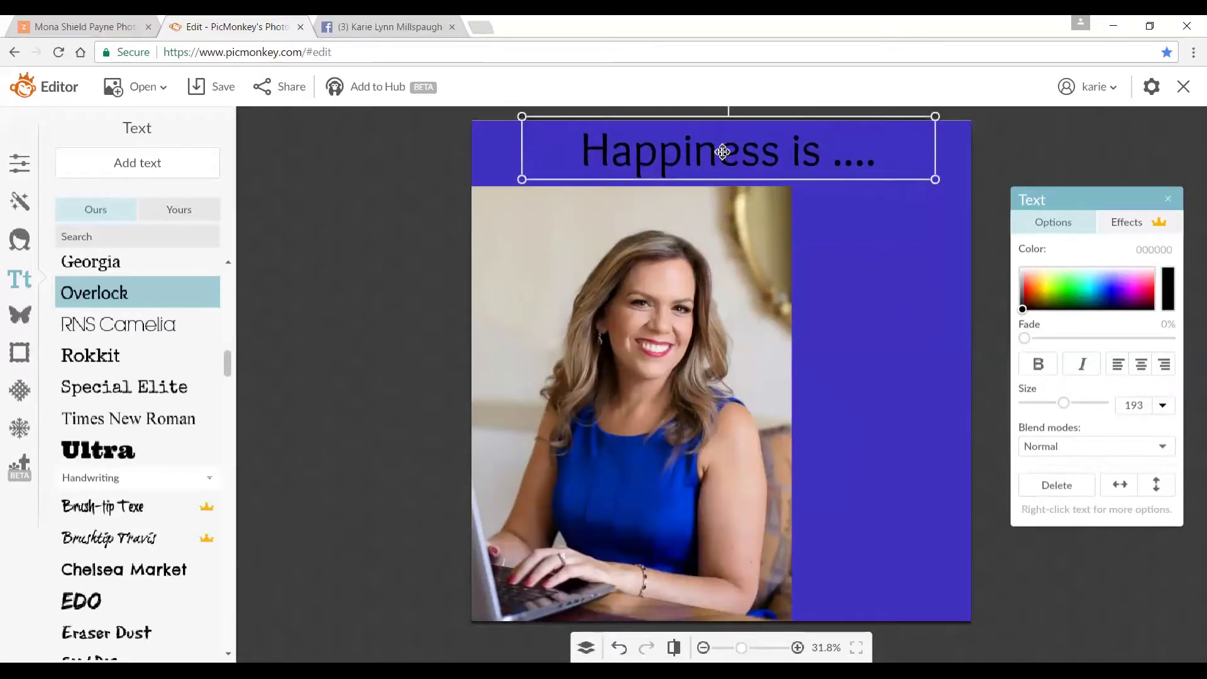
left_click(1065, 270)
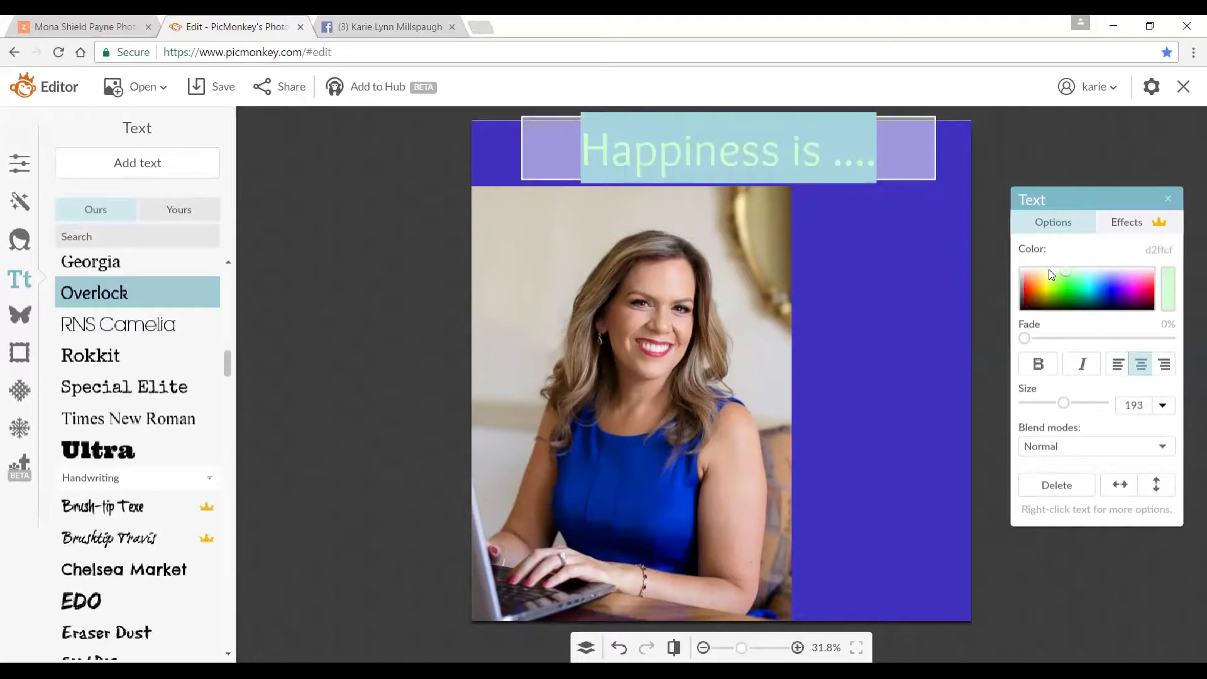
left_click(1117, 221)
left_click(1007, 264)
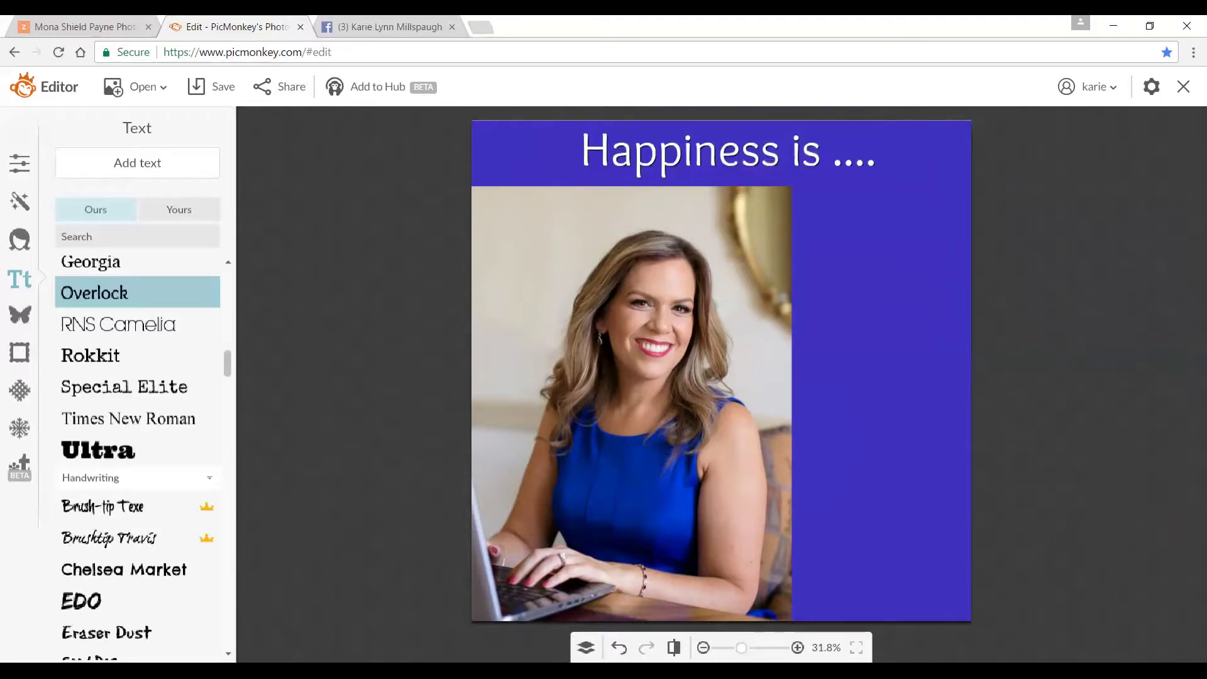
Color the "Happiness is ...." heading yellow, hex ffec3d, and copy that color code
left_click(619, 146)
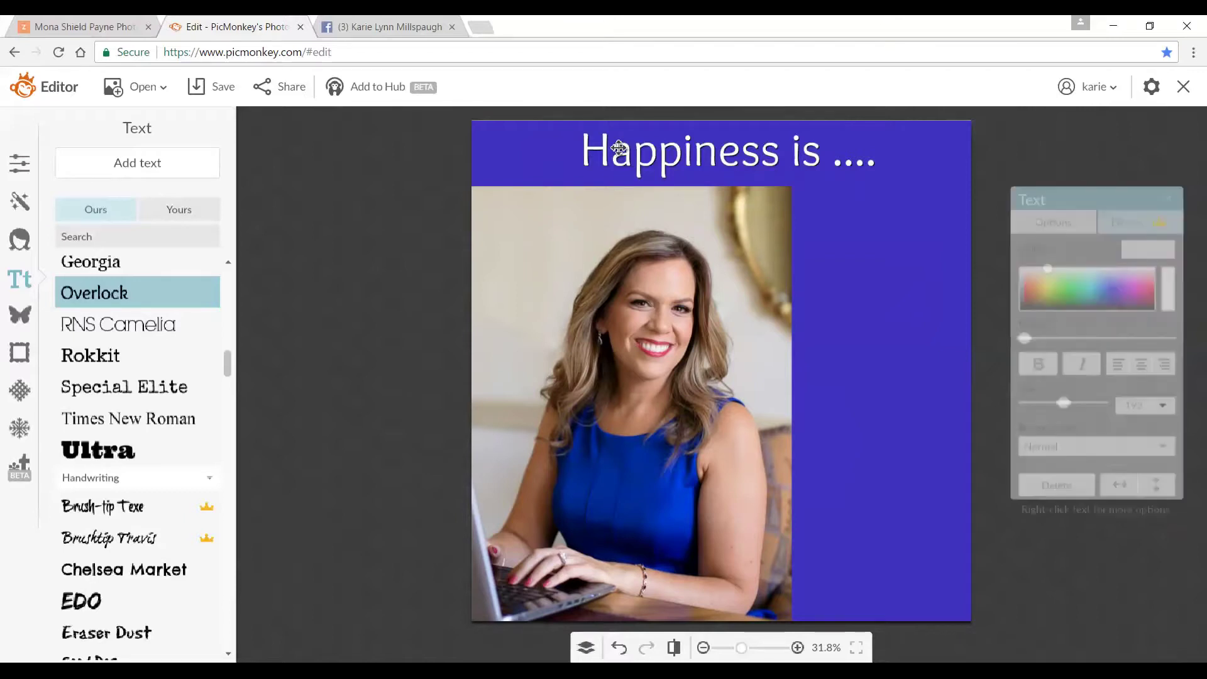
left_click(616, 144)
left_click(1044, 287)
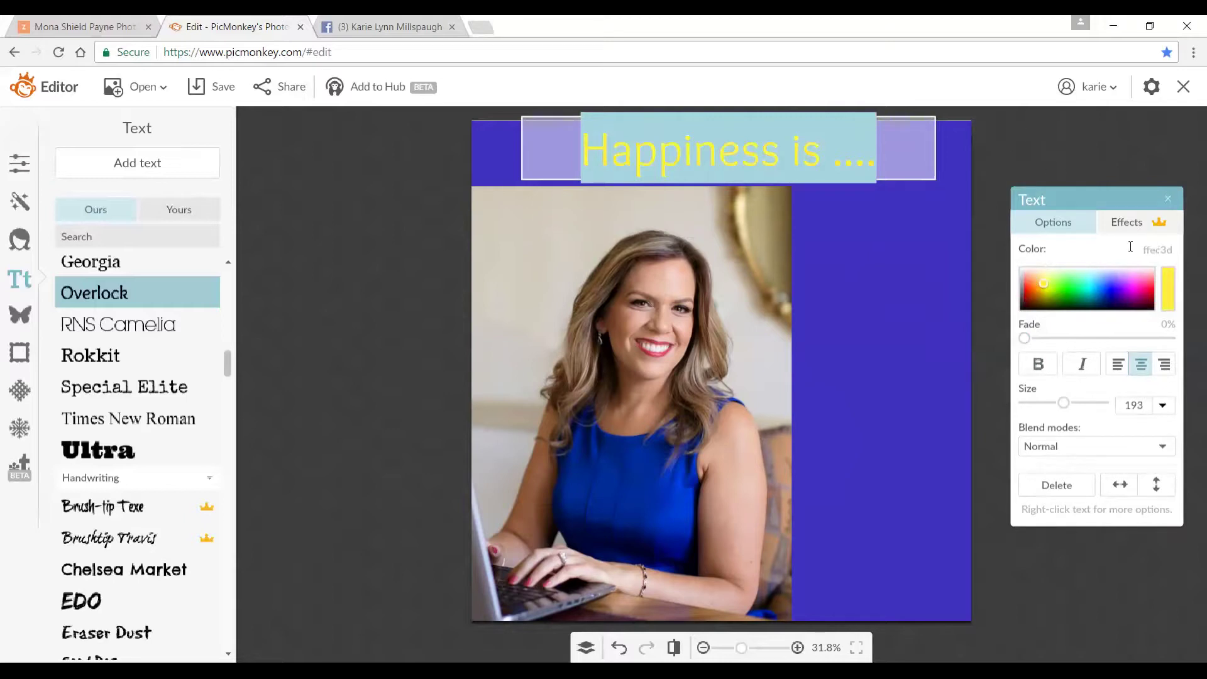
left_click_drag(1138, 249, 1175, 244)
key("ctrl+c")
left_click(1022, 148)
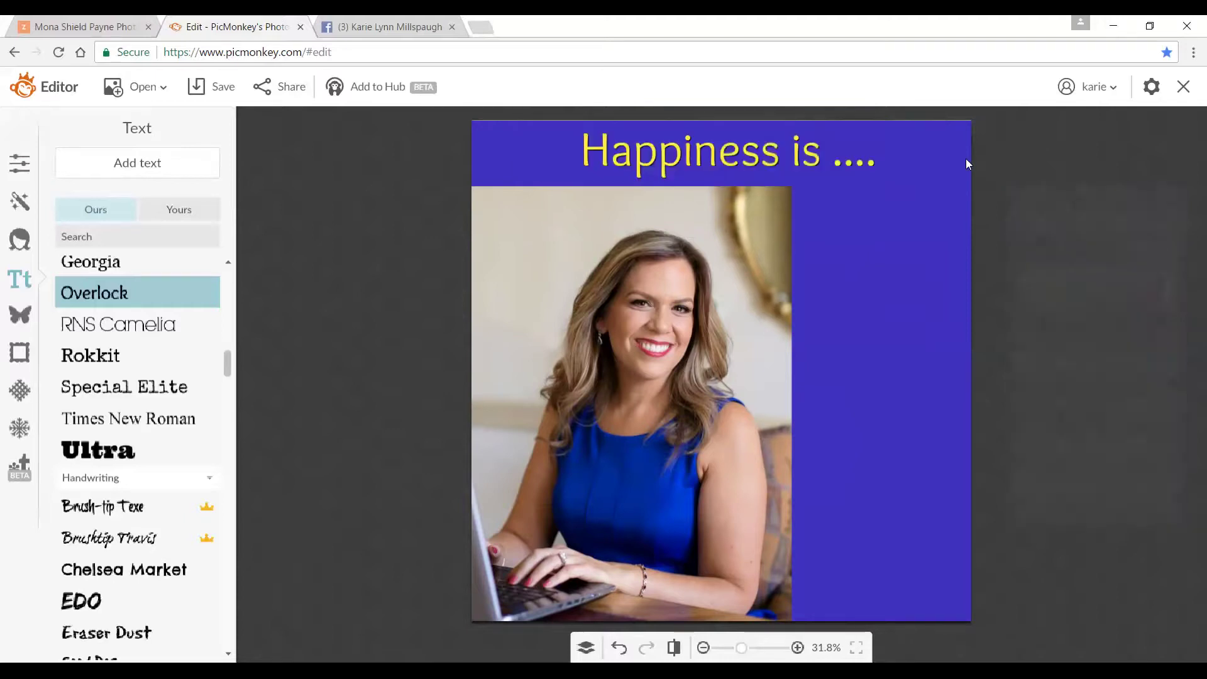
Add a text box reading "A State of Mind" with a line break before "Mind"
left_click(84, 173)
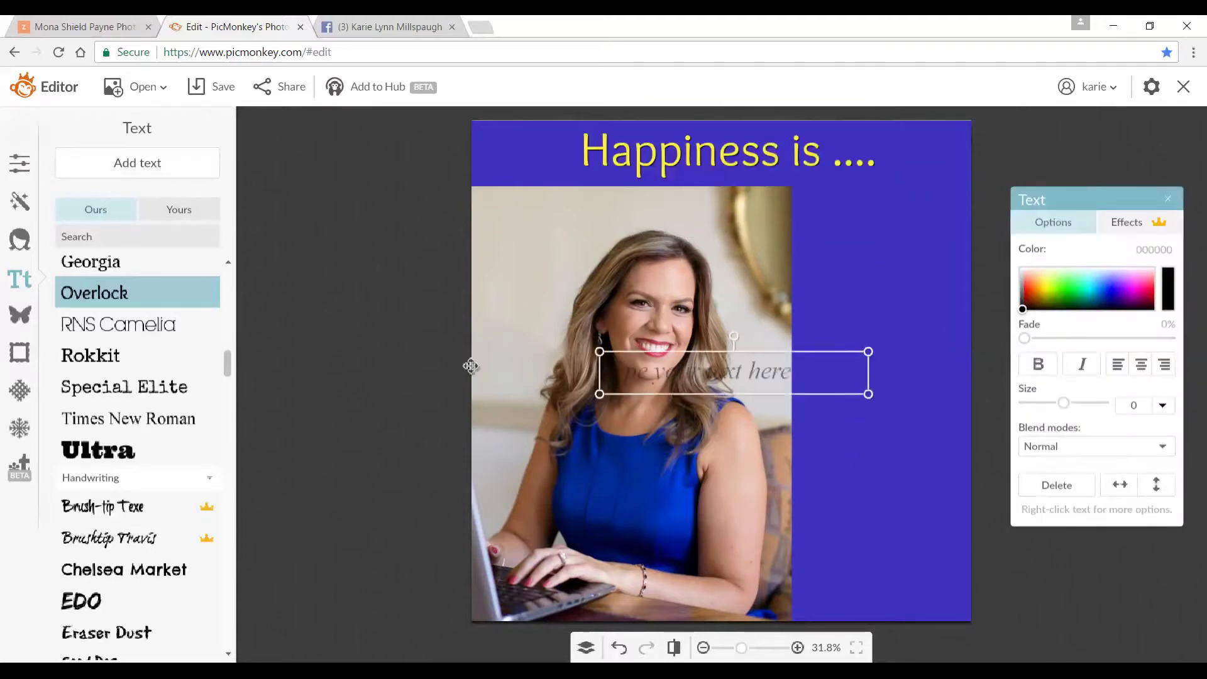
type("S")
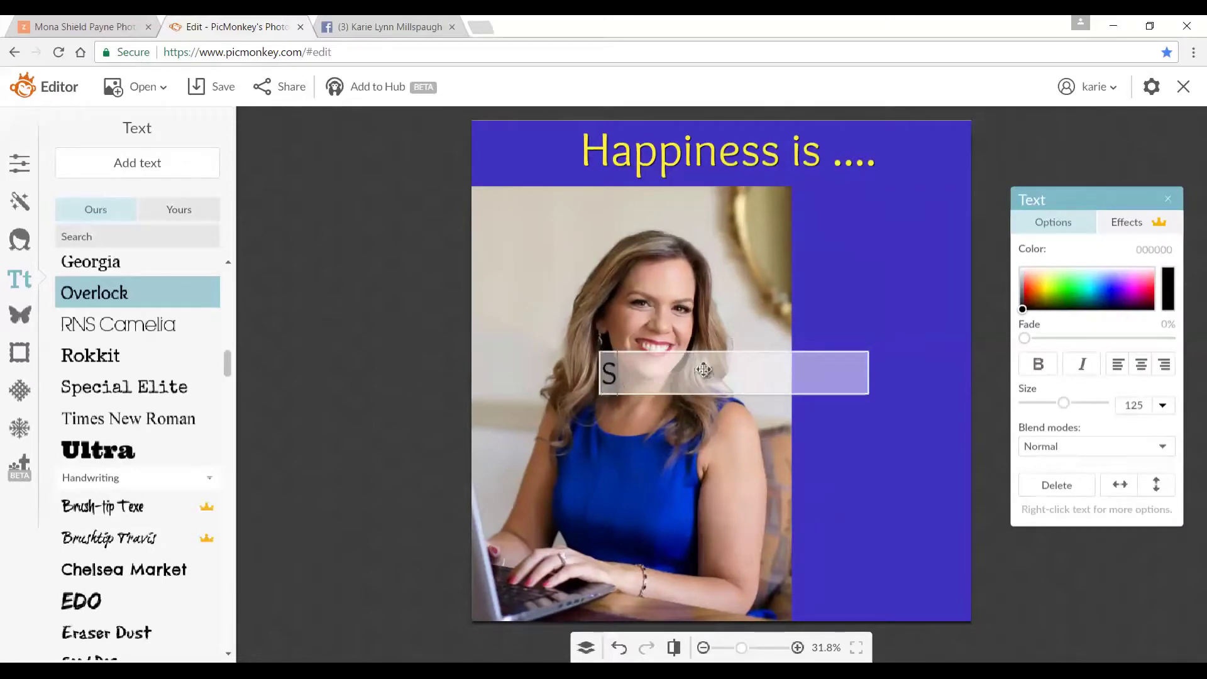
key("BackSpace")
type("A State of Mind")
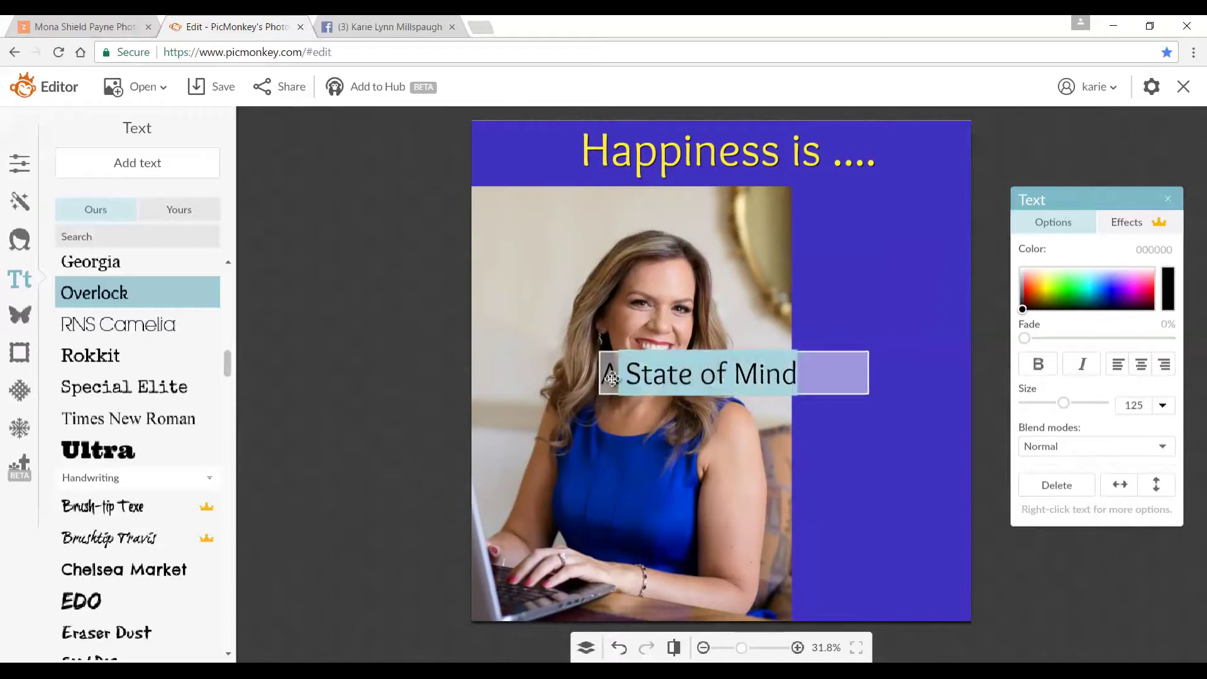
left_click(733, 372)
key("Return")
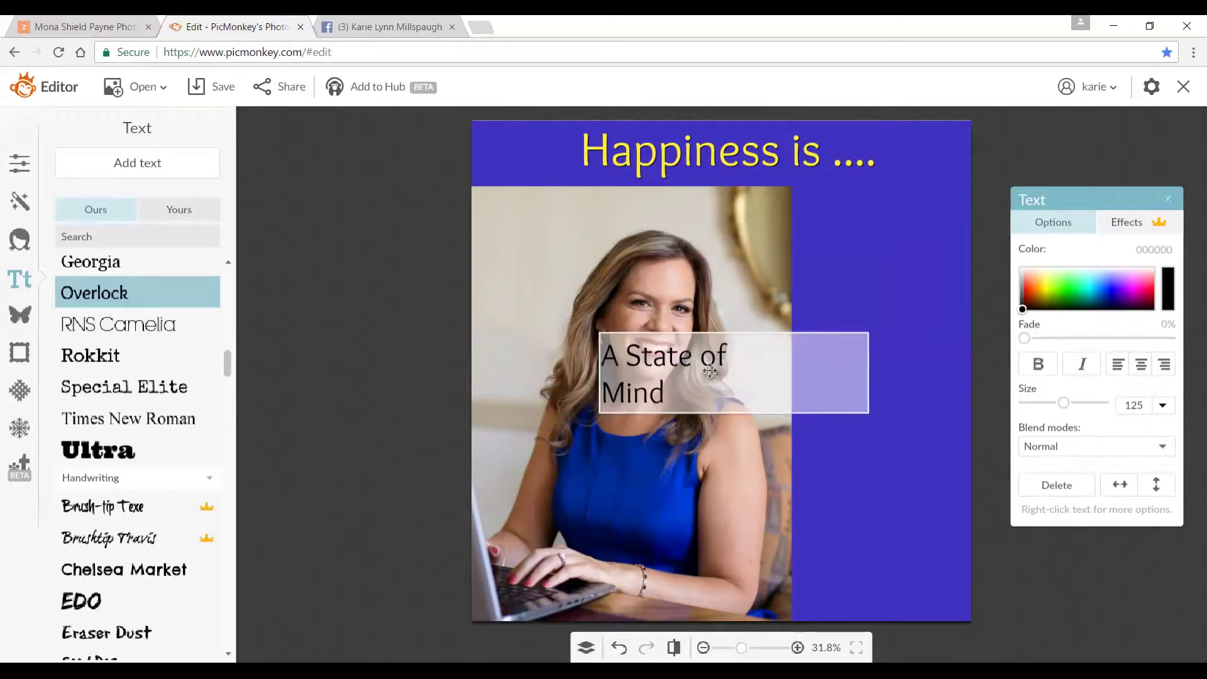
Center-align both lines of the "A State of Mind" text
left_click_drag(692, 389, 615, 352)
left_click(618, 349)
left_click_drag(675, 400, 590, 368)
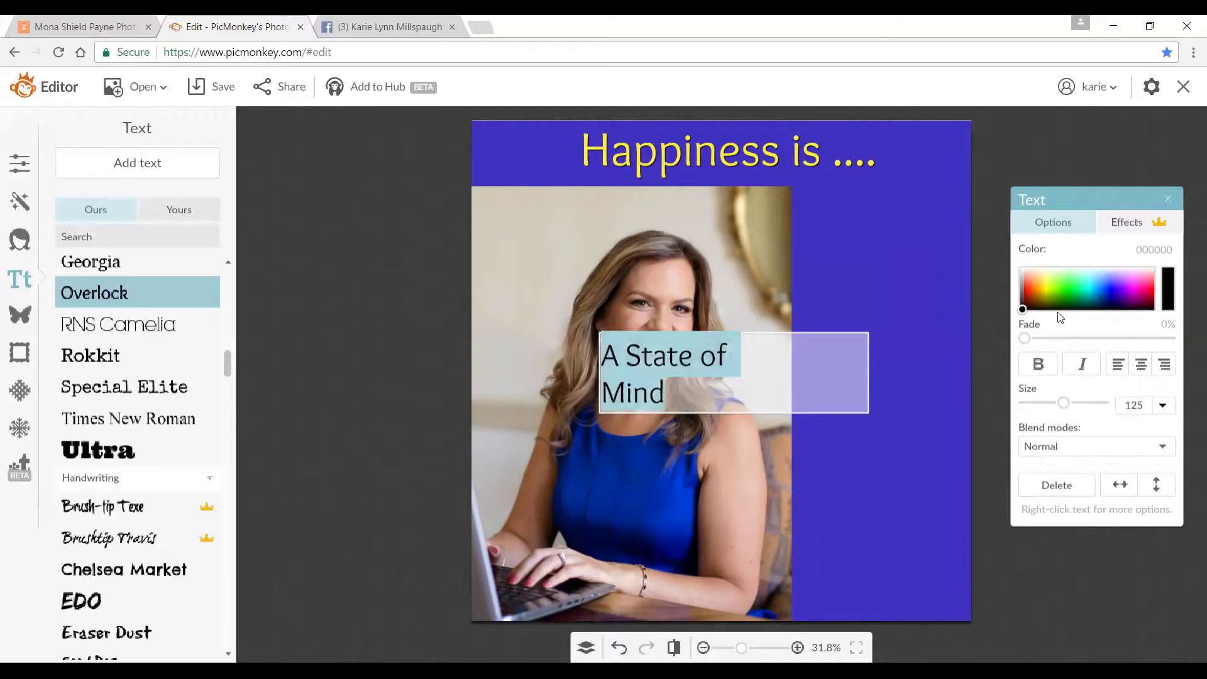
left_click(1139, 365)
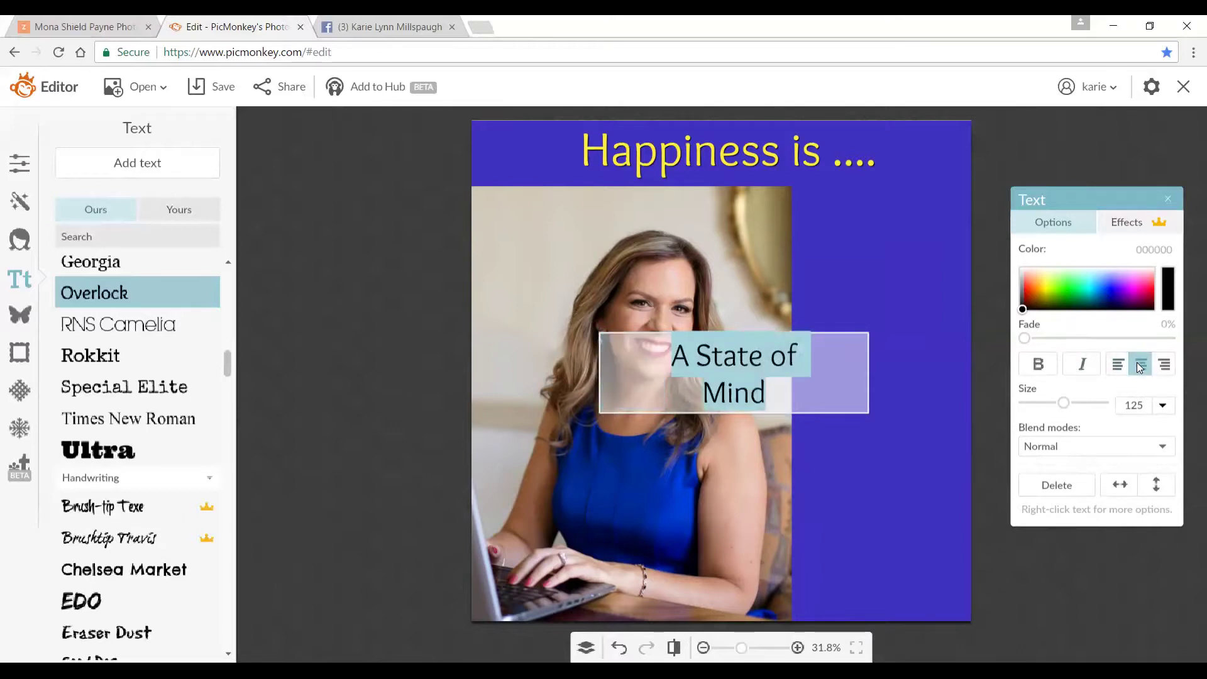
Color the "A State of Mind" text yellow with the copied hex code ffec3d
left_click(1137, 254)
key("ctrl+v")
key("Return")
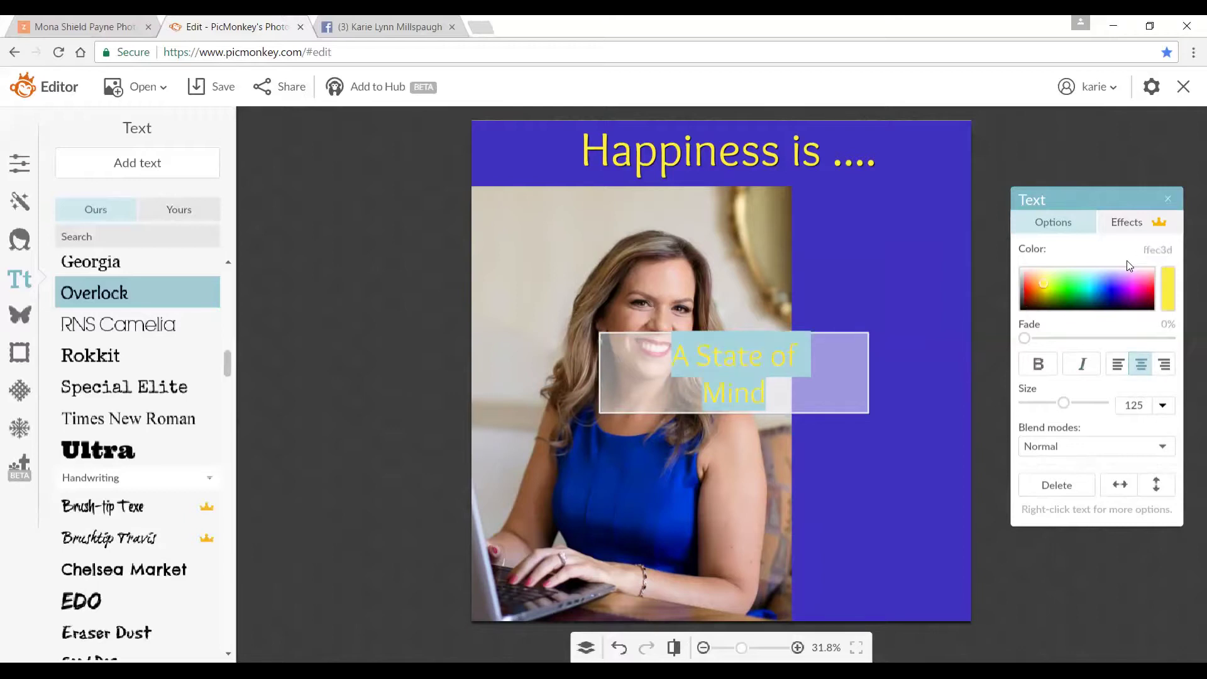
left_click(1131, 231)
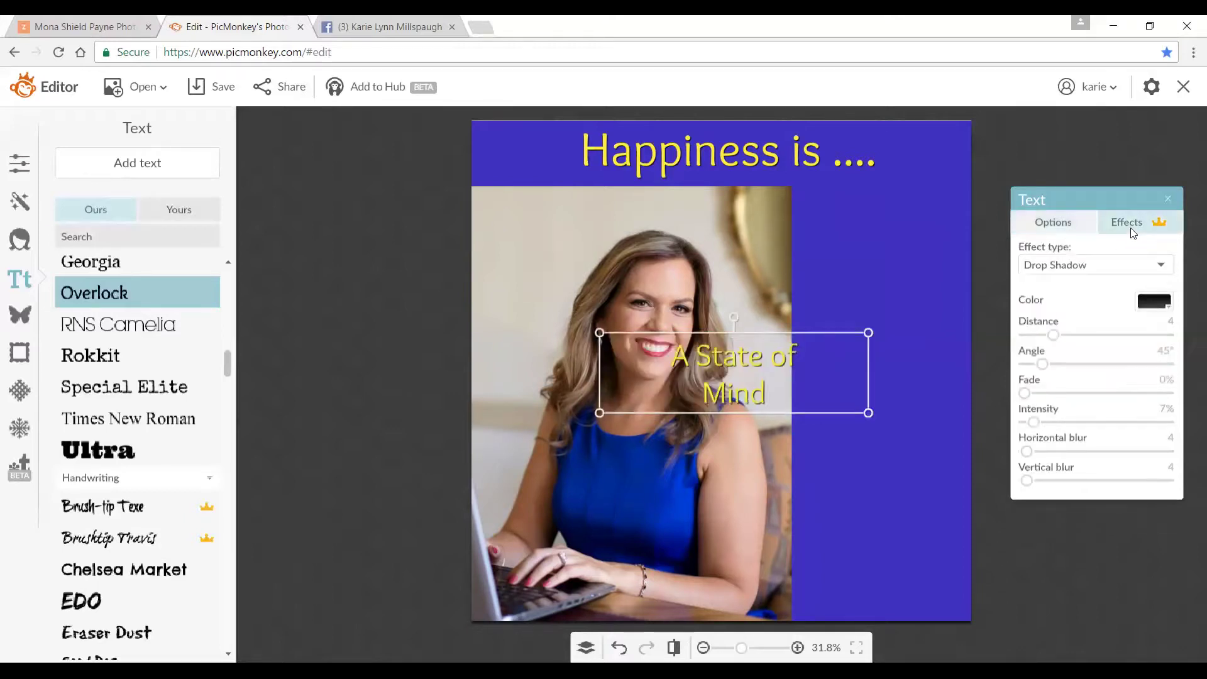
left_click(716, 396)
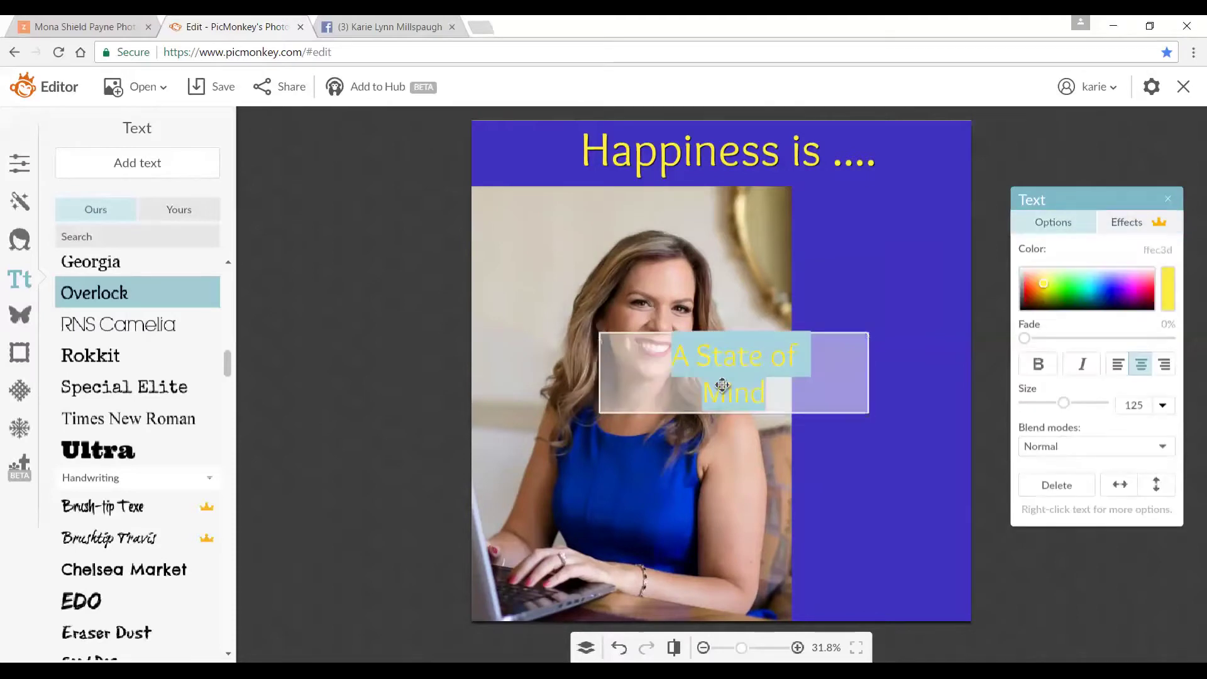
left_click(766, 420)
Enlarge the "A State of Mind" text to size 164 and move it toward the blue area beside the portrait photo
left_click_drag(868, 412, 948, 451)
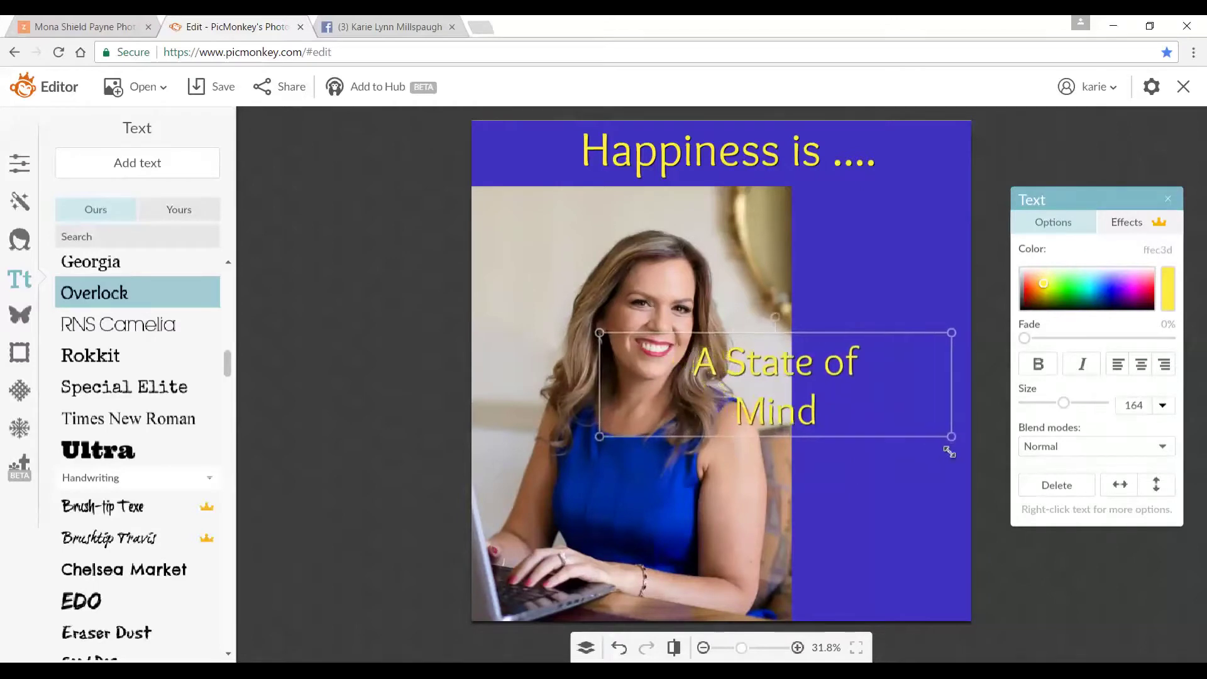
left_click_drag(765, 371, 874, 258)
double_click(874, 258)
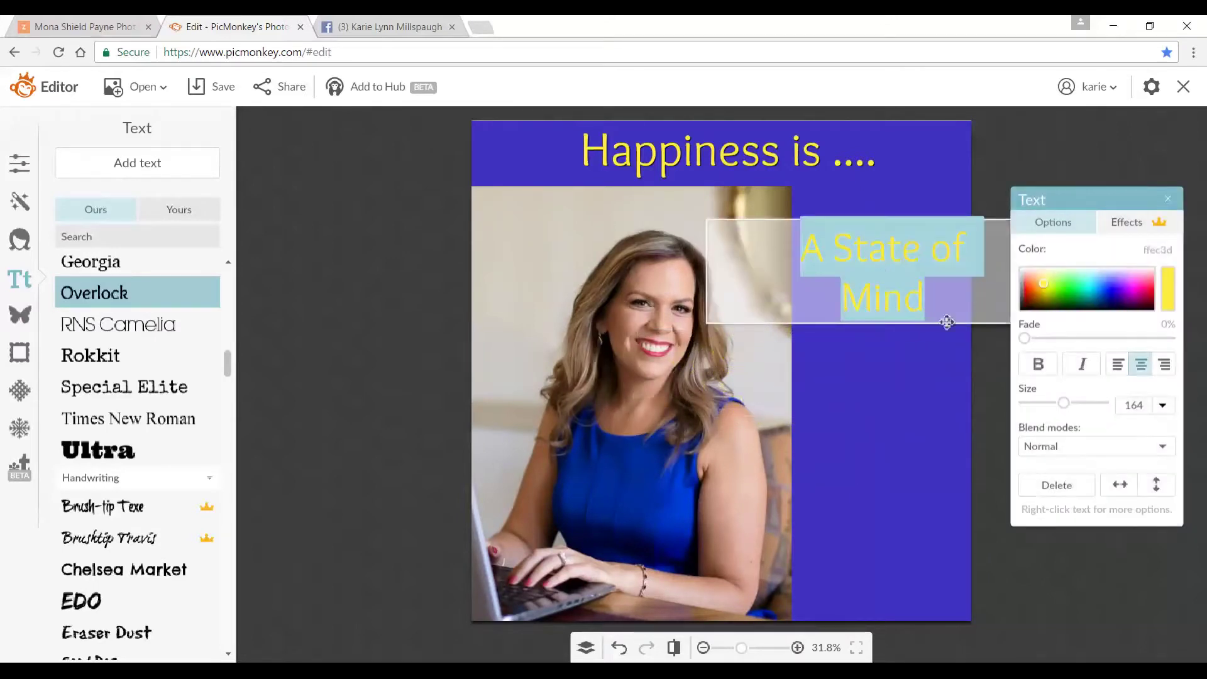
Enlarge the "A State of Mind" text to size 237 and put "of" on its own line
left_click_drag(917, 328, 923, 367)
double_click(941, 273)
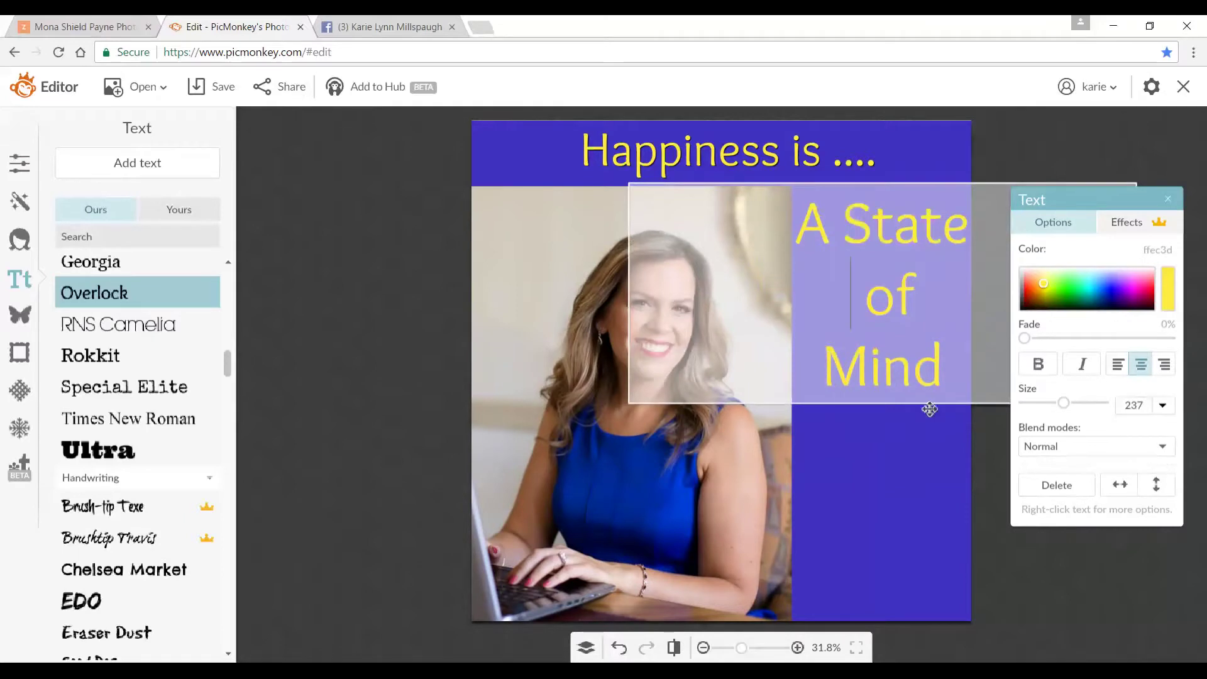
left_click(912, 430)
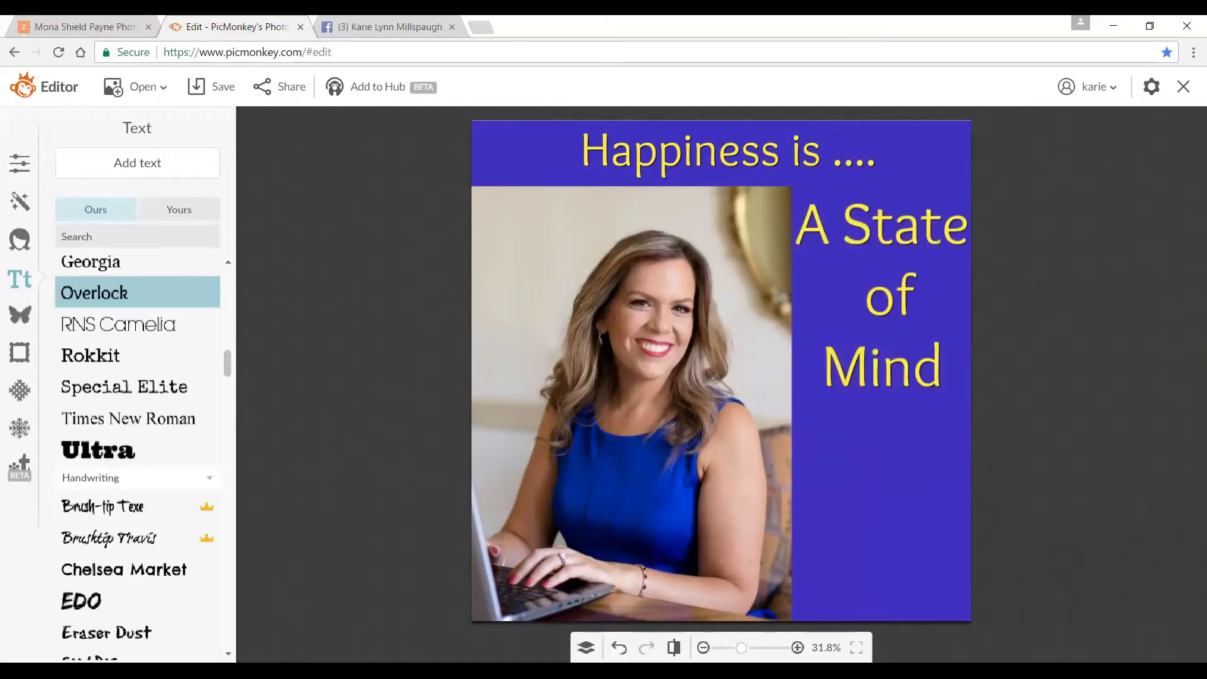
Shift the "A State of Mind" text slightly lower in the blue column and reduce it to size 211
left_click_drag(876, 284, 883, 284)
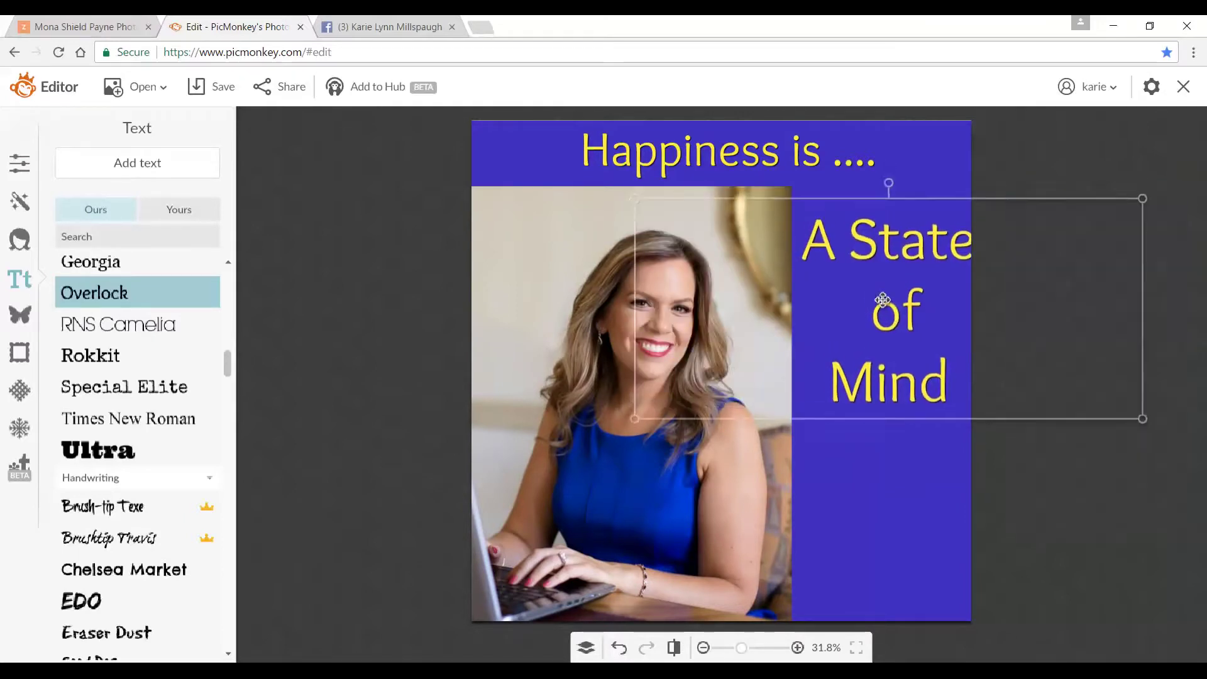
double_click(879, 315)
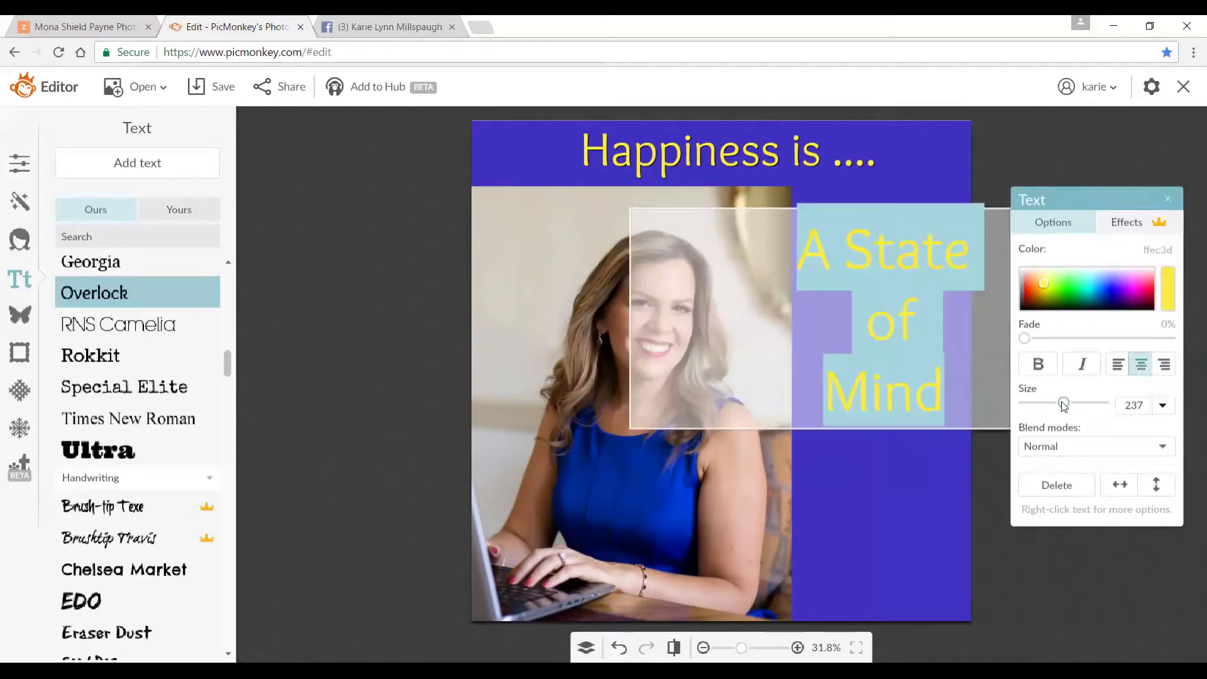
left_click_drag(1062, 405, 1061, 407)
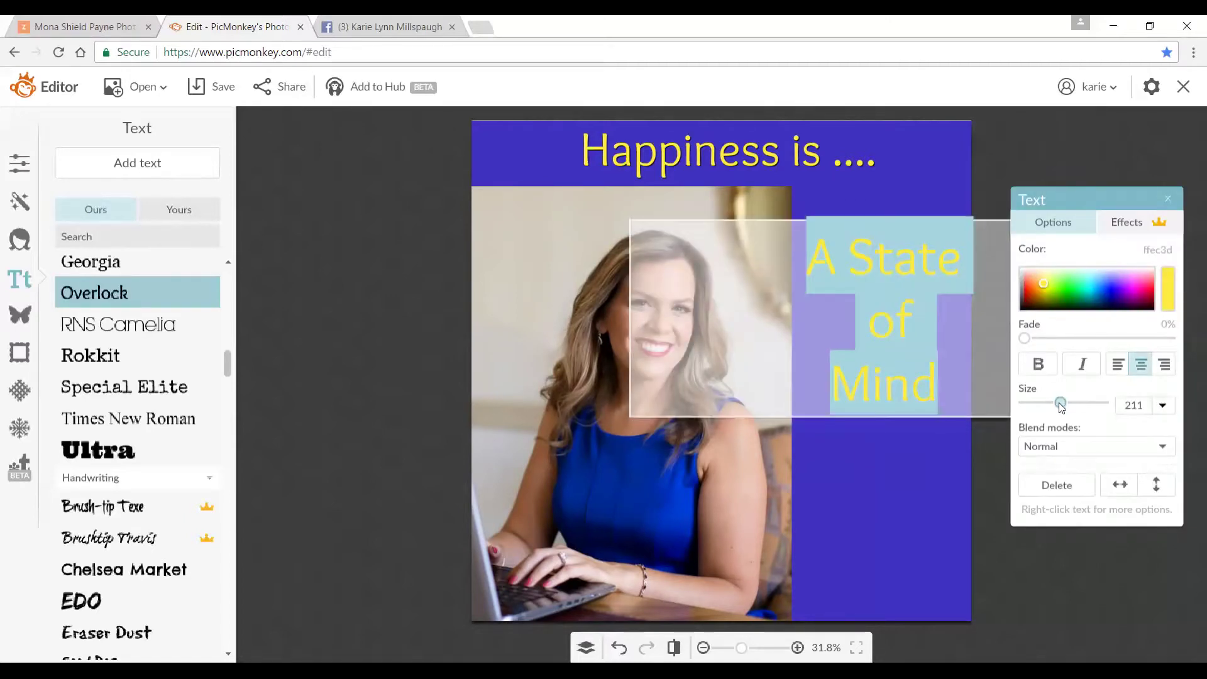
left_click(1021, 565)
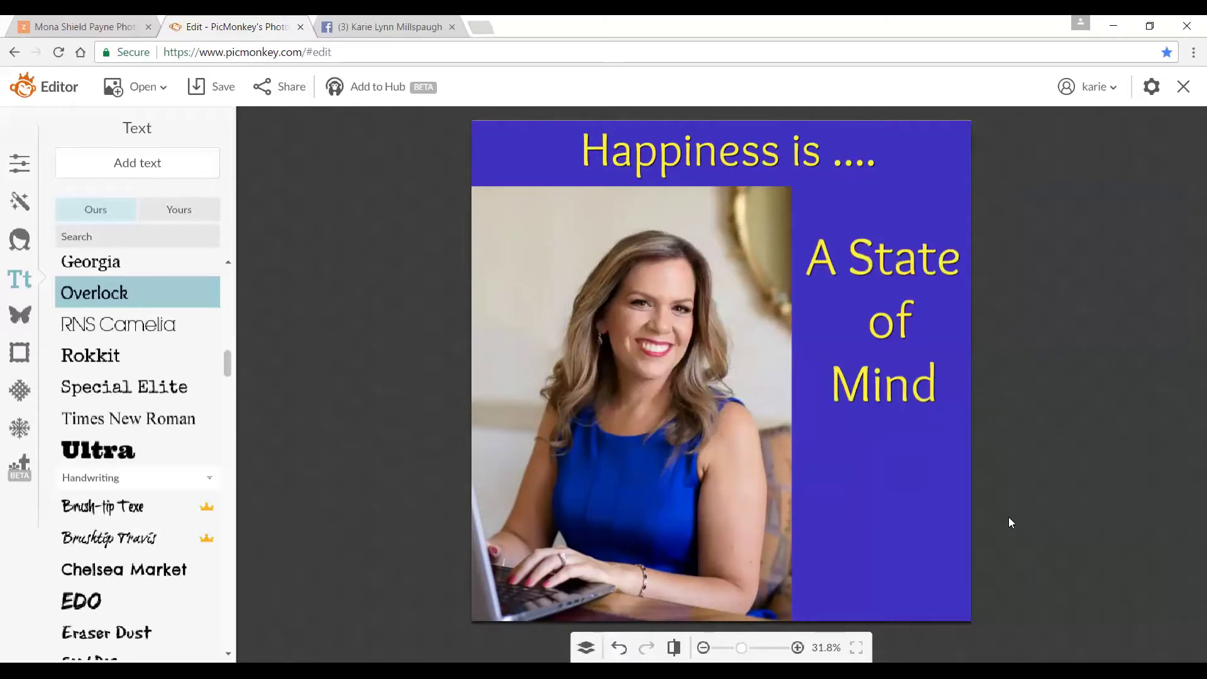
Shrink the portrait photo slightly, keeping it at the canvas's lower-left, to widen the blue areas above and beside it
left_click(701, 349)
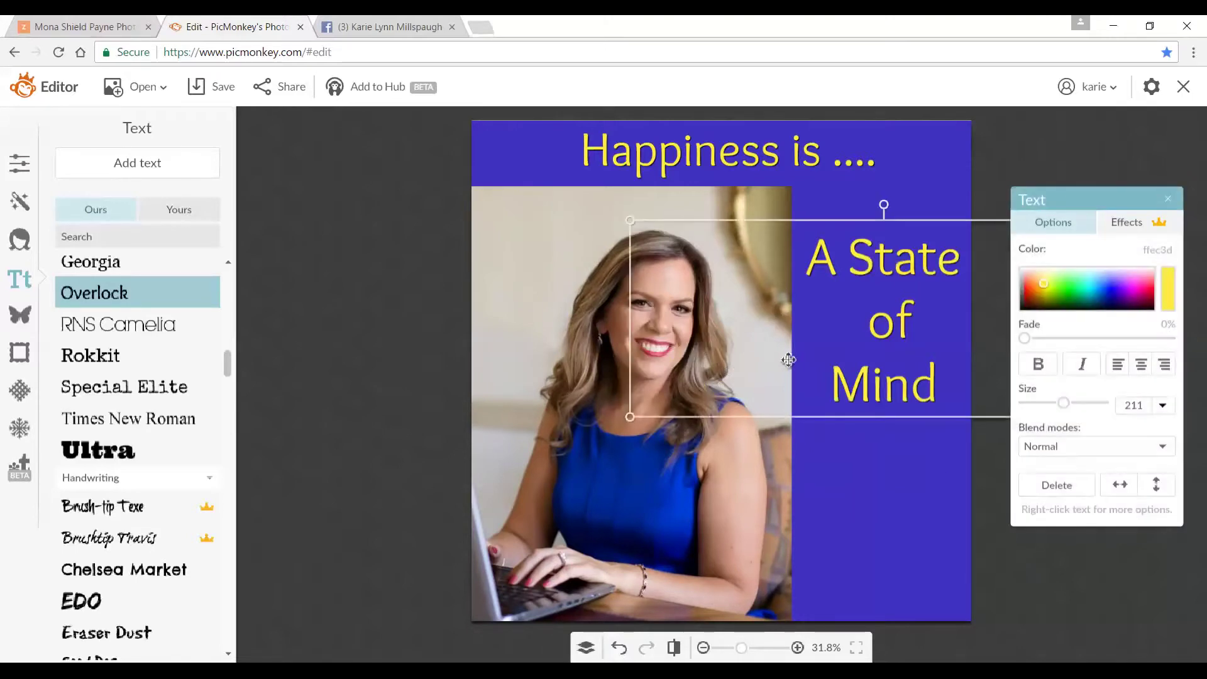
left_click(635, 487)
left_click_drag(794, 446, 763, 454)
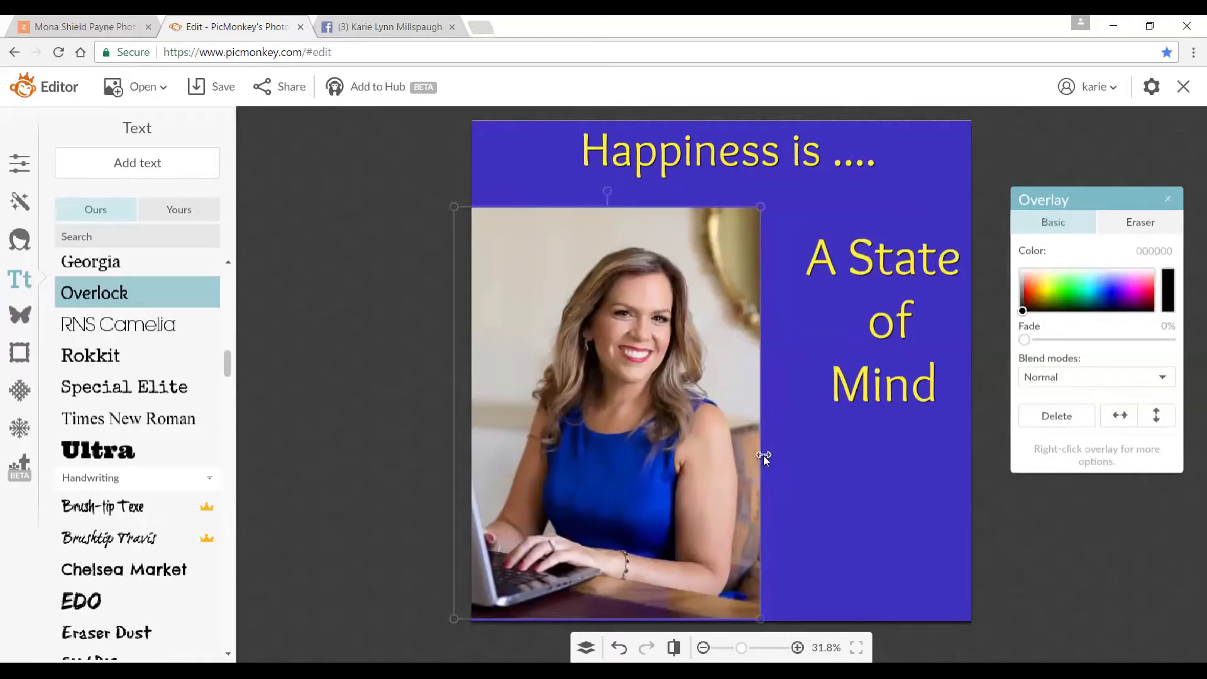
Reposition the "A State of Mind" text within the widened blue column and lower the "Happiness is ...." heading slightly
left_click_drag(880, 325, 855, 340)
left_click_drag(768, 159, 761, 174)
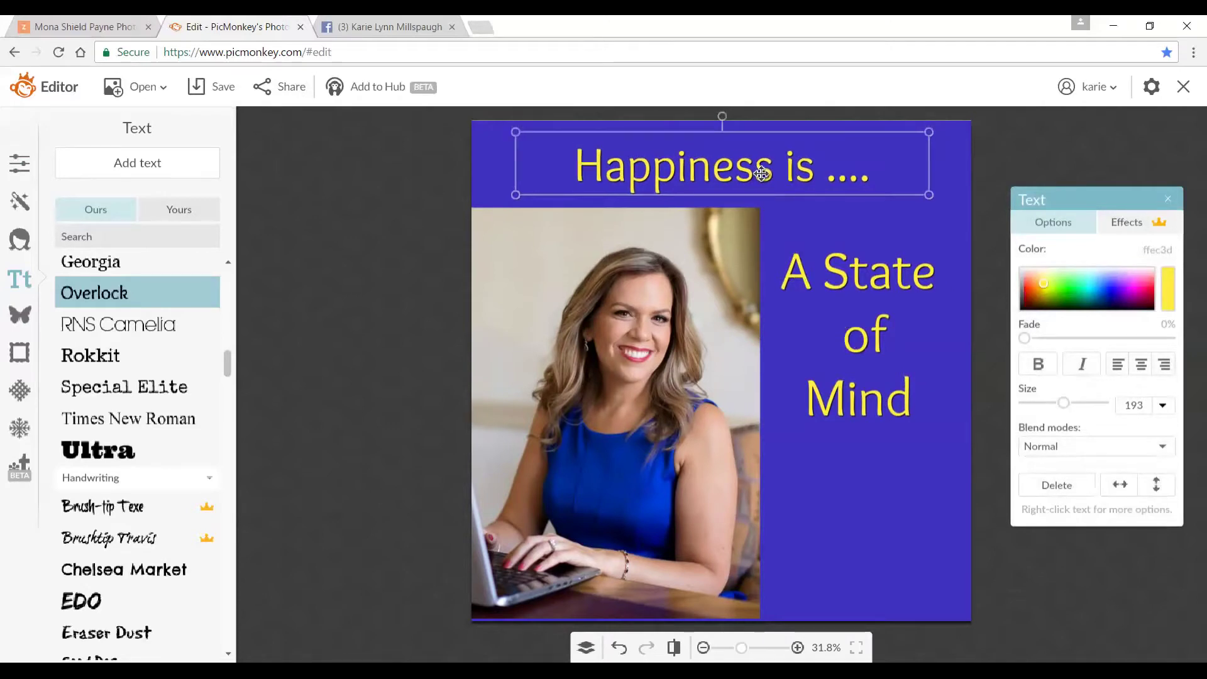
left_click(467, 286)
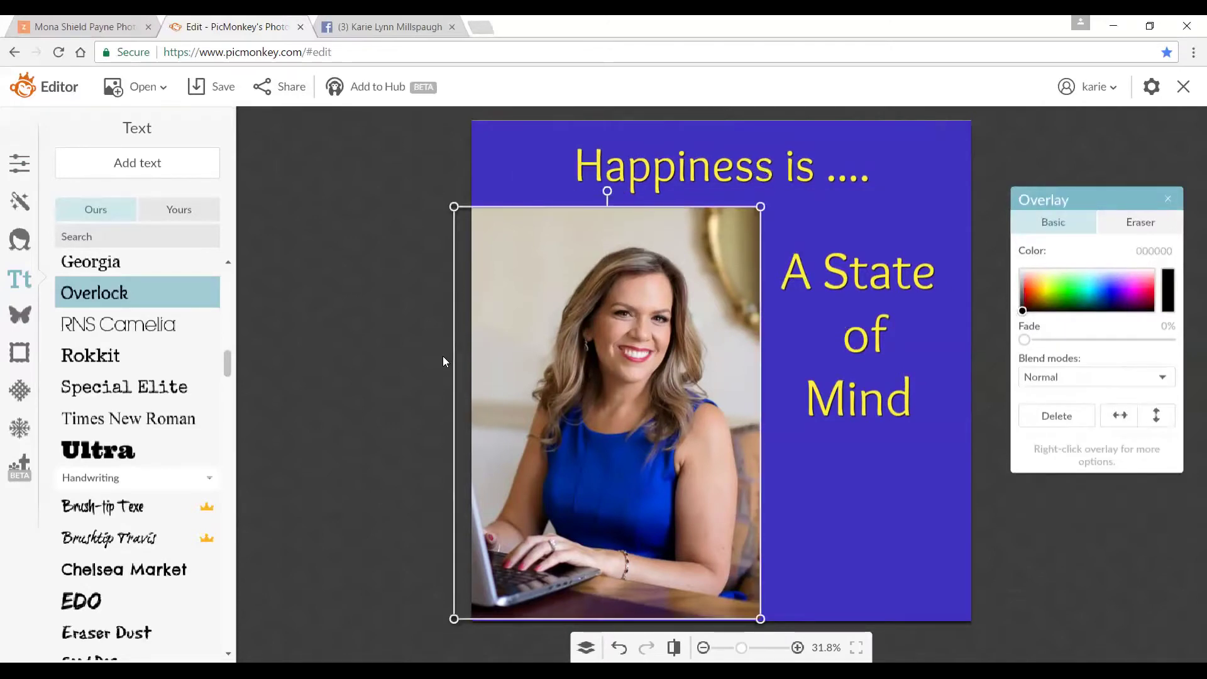
Put "State" on its own line so the text has four lines, and move it slightly lower beside the portrait
left_click(887, 413)
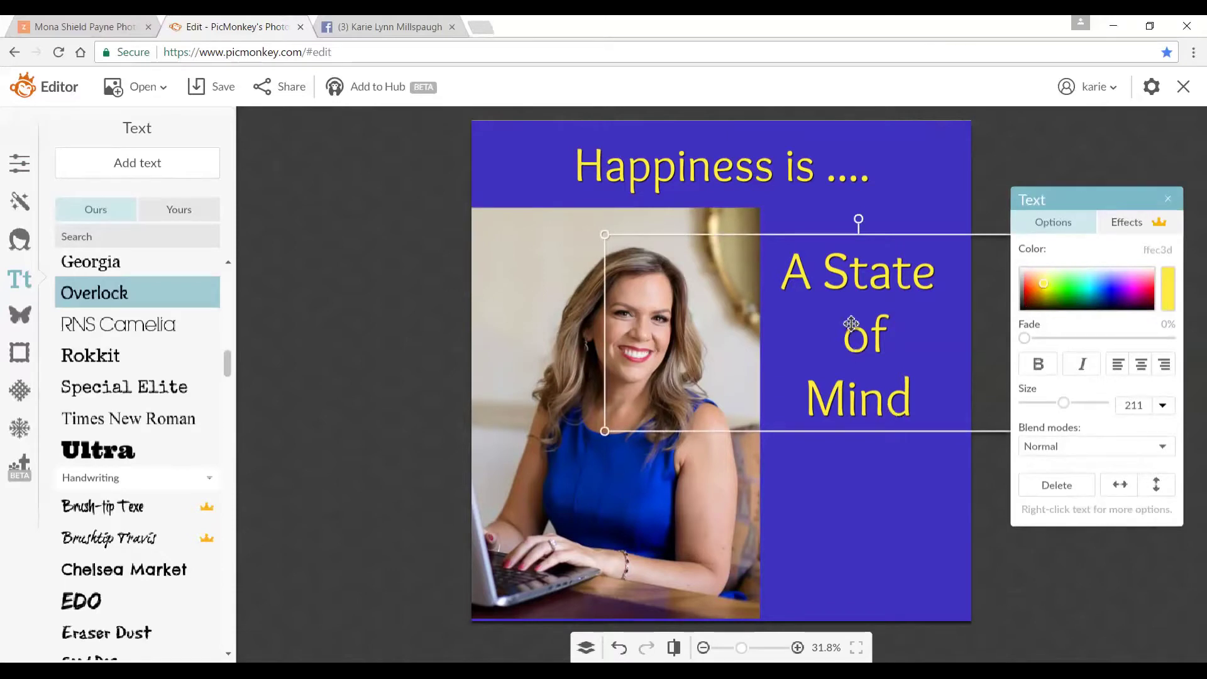
left_click(832, 273)
key("Return")
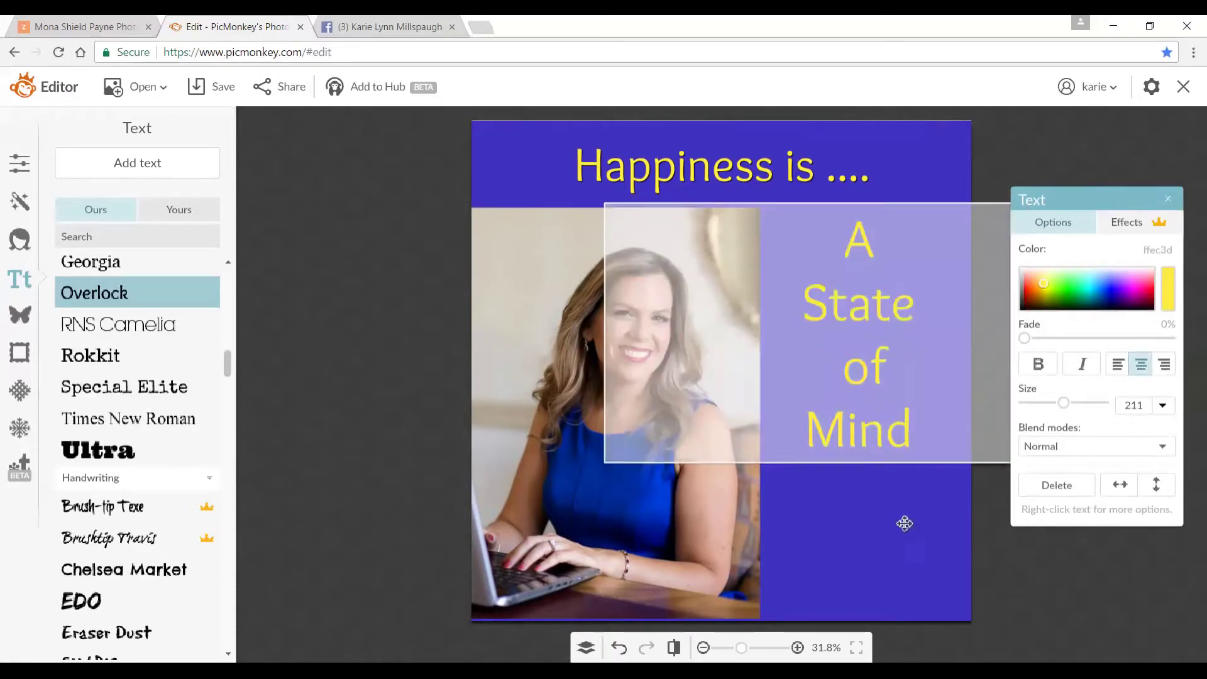
left_click(307, 494)
left_click(869, 325)
left_click_drag(869, 325, 864, 340)
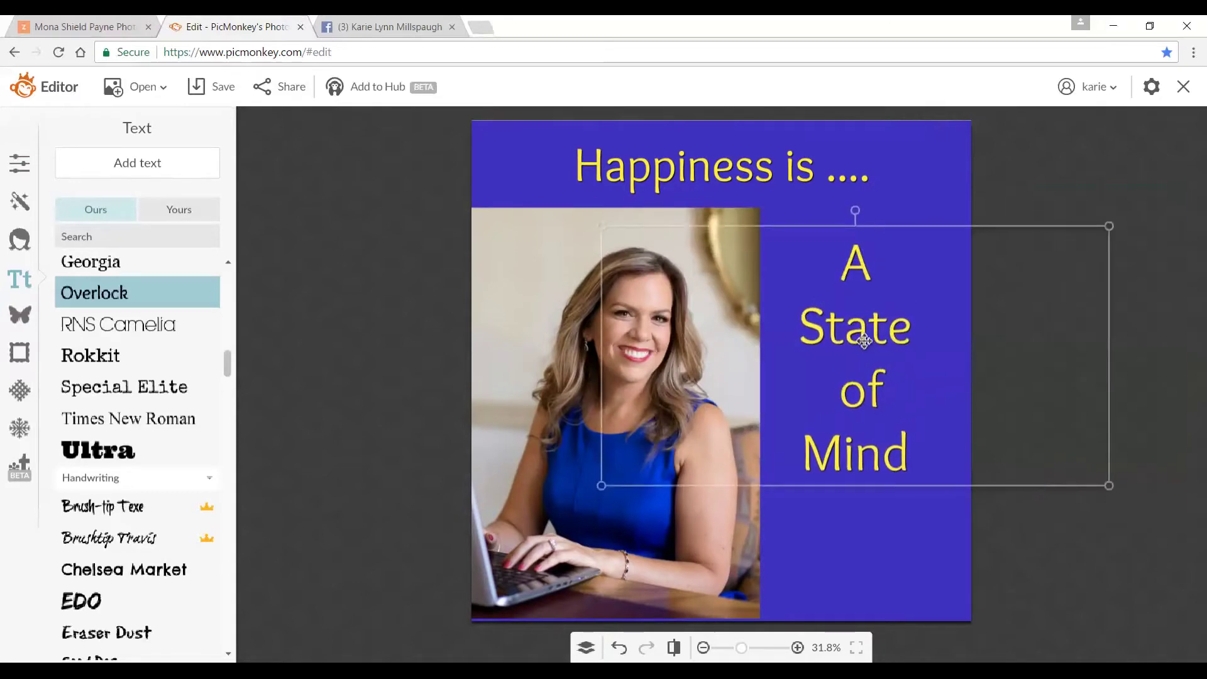
left_click(396, 406)
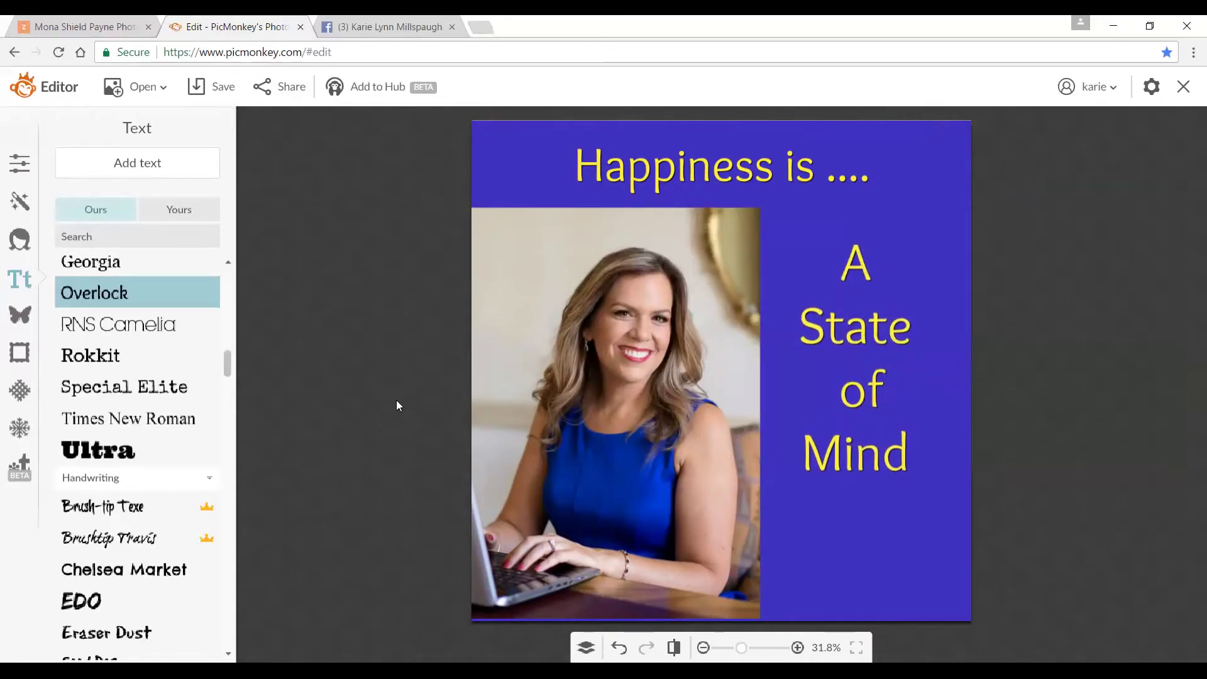
Enlarge the "Happiness is ...." heading to size 243
left_click(681, 163)
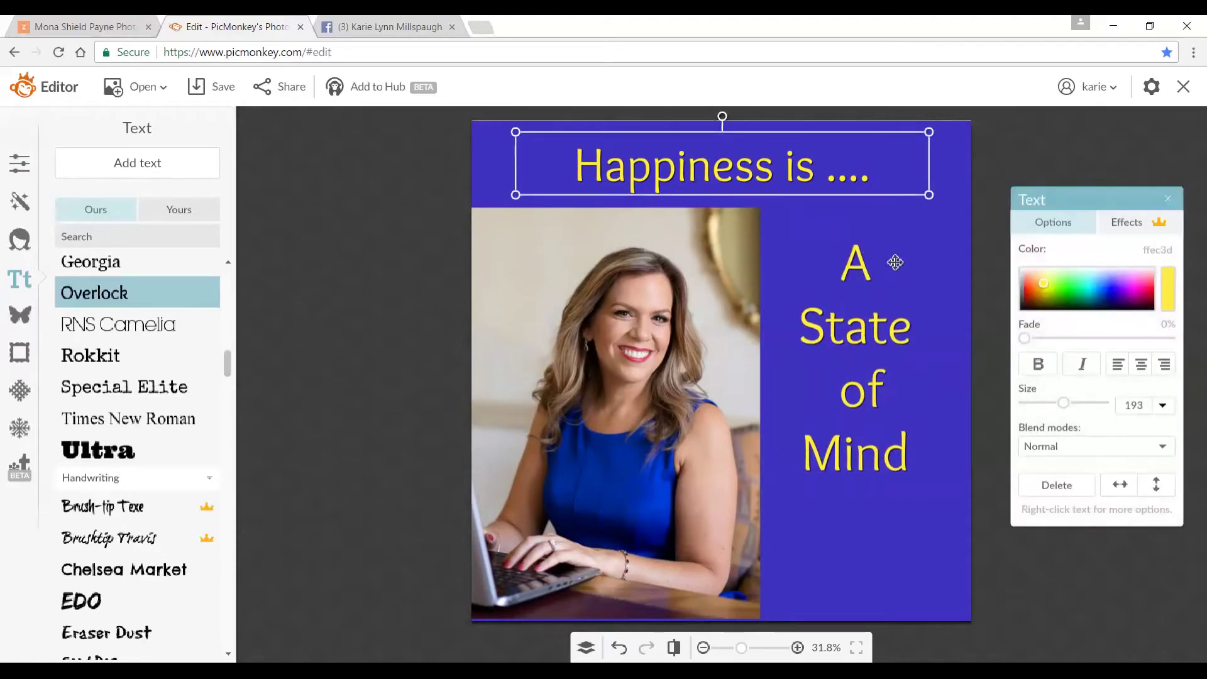
left_click(865, 303)
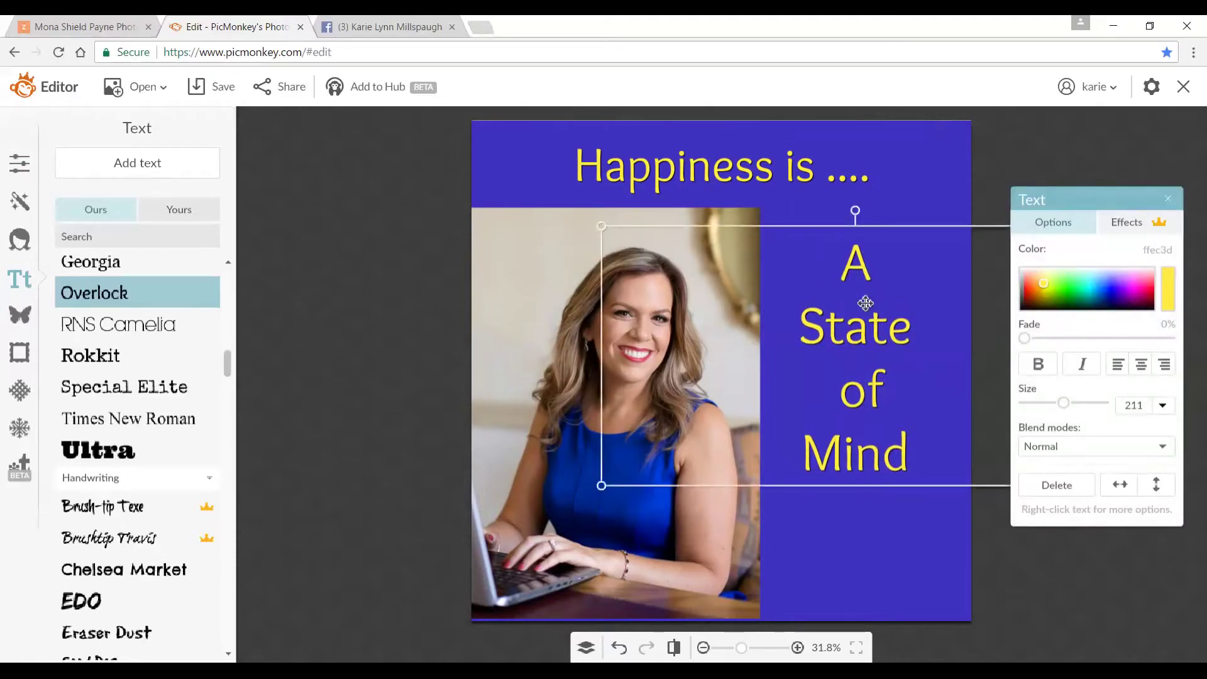
left_click(760, 178)
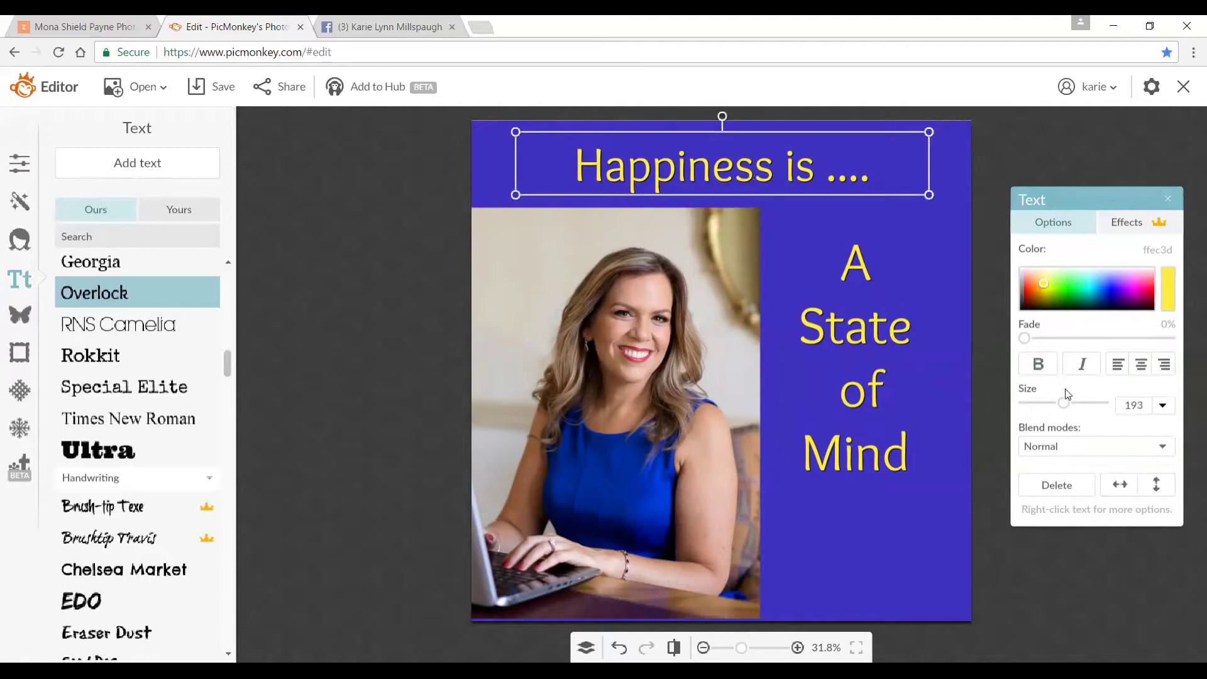
left_click_drag(1066, 404, 1072, 405)
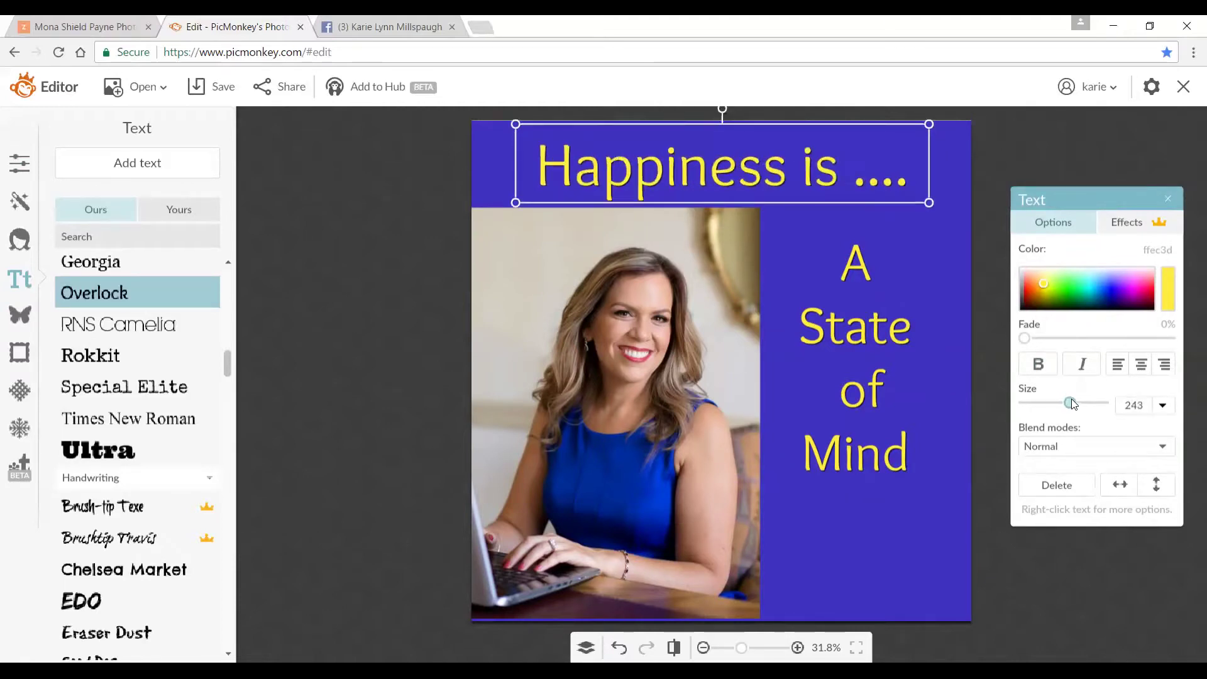
left_click(407, 343)
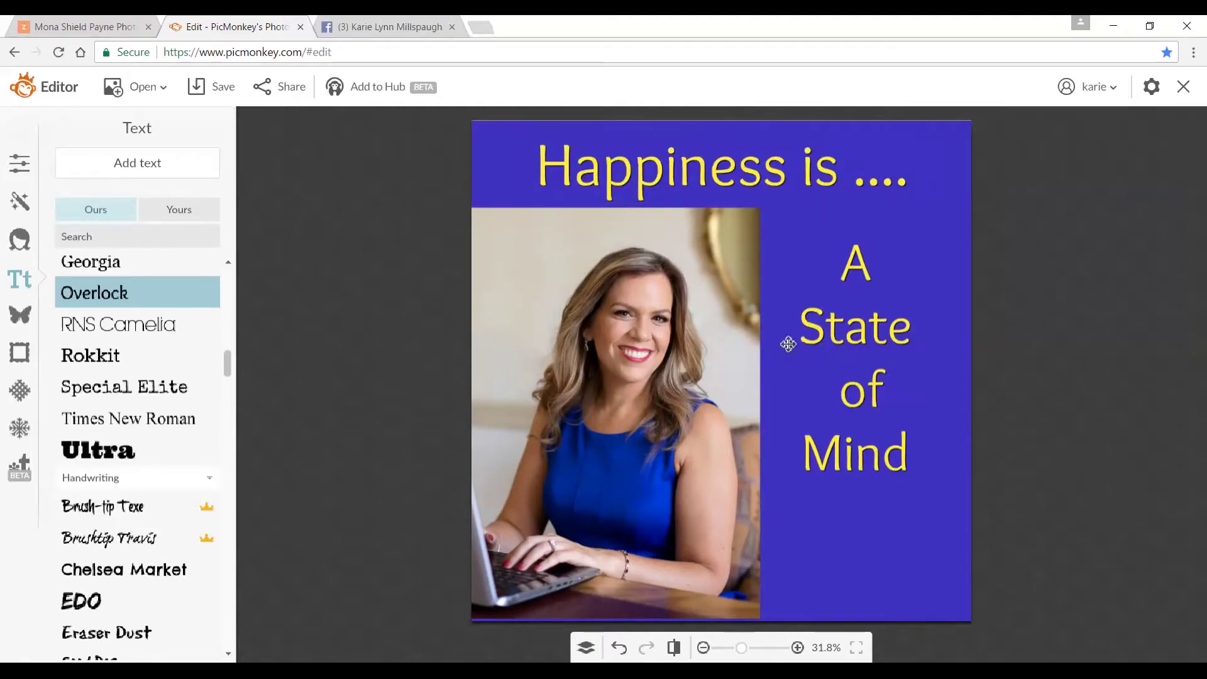
Nudge the "A State of Mind" text slightly lower and discard the stray empty text box
left_click(829, 328)
left_click_drag(829, 327, 829, 331)
left_click(420, 350)
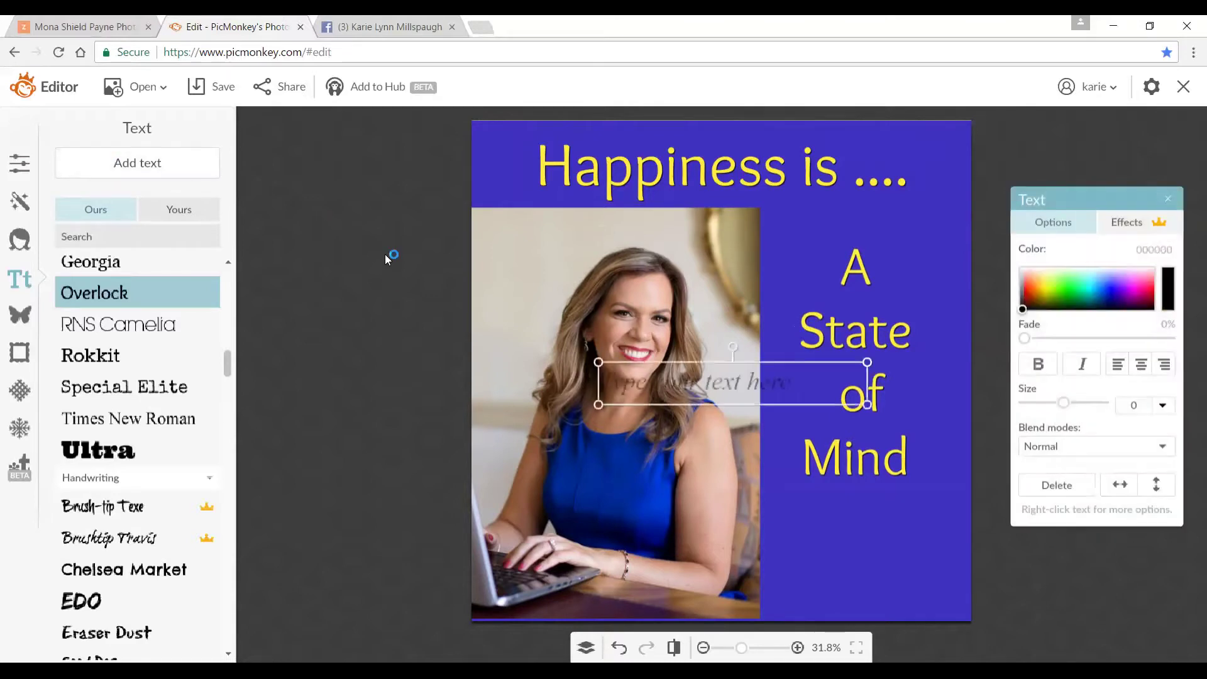
left_click(1169, 199)
Add the "new logo" image from the Galit pictures folder as an overlay
left_click(29, 315)
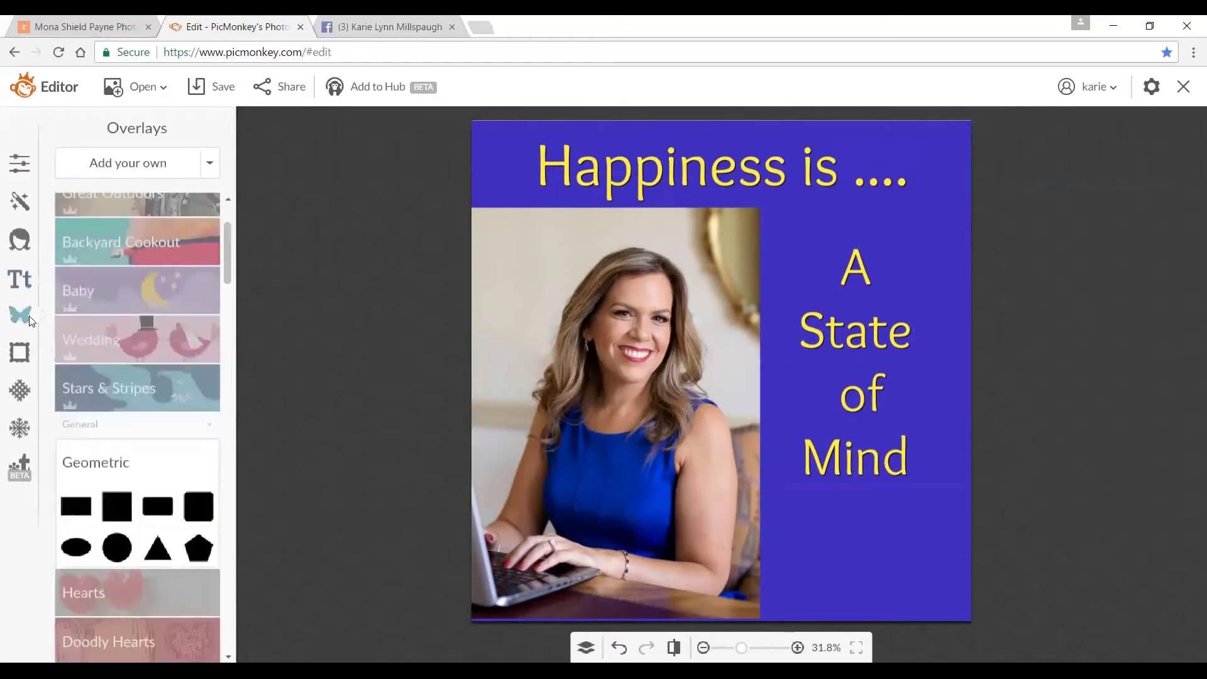
left_click(99, 166)
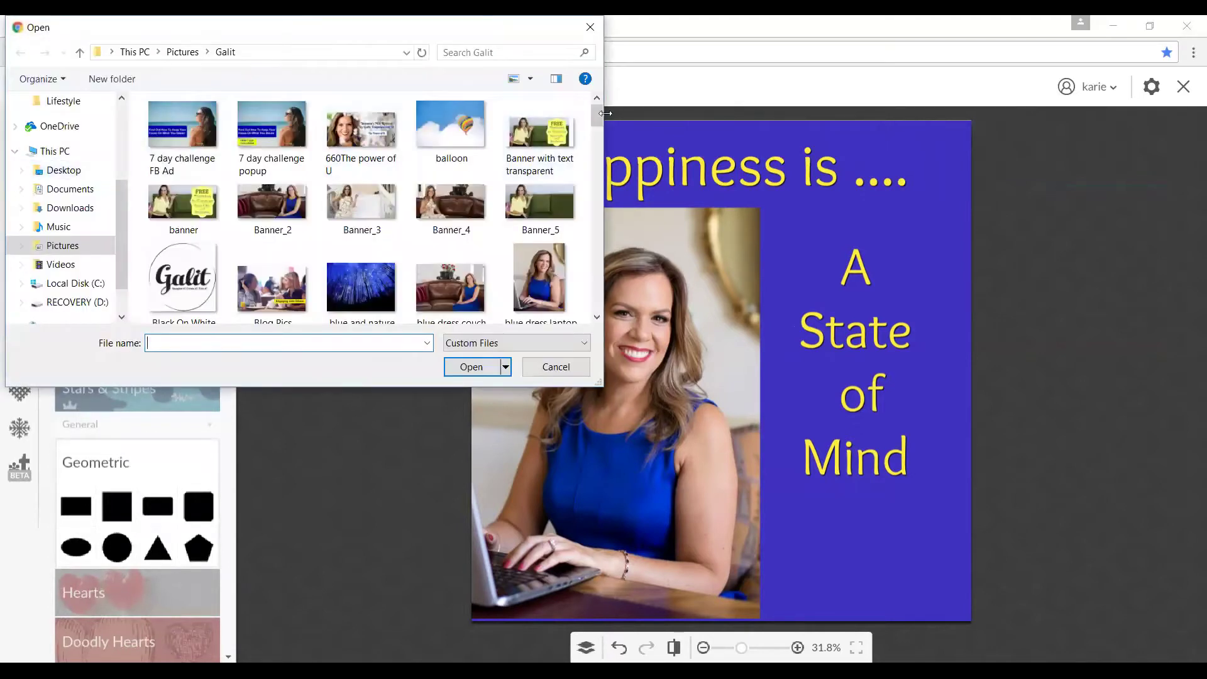
left_click_drag(595, 121, 610, 233)
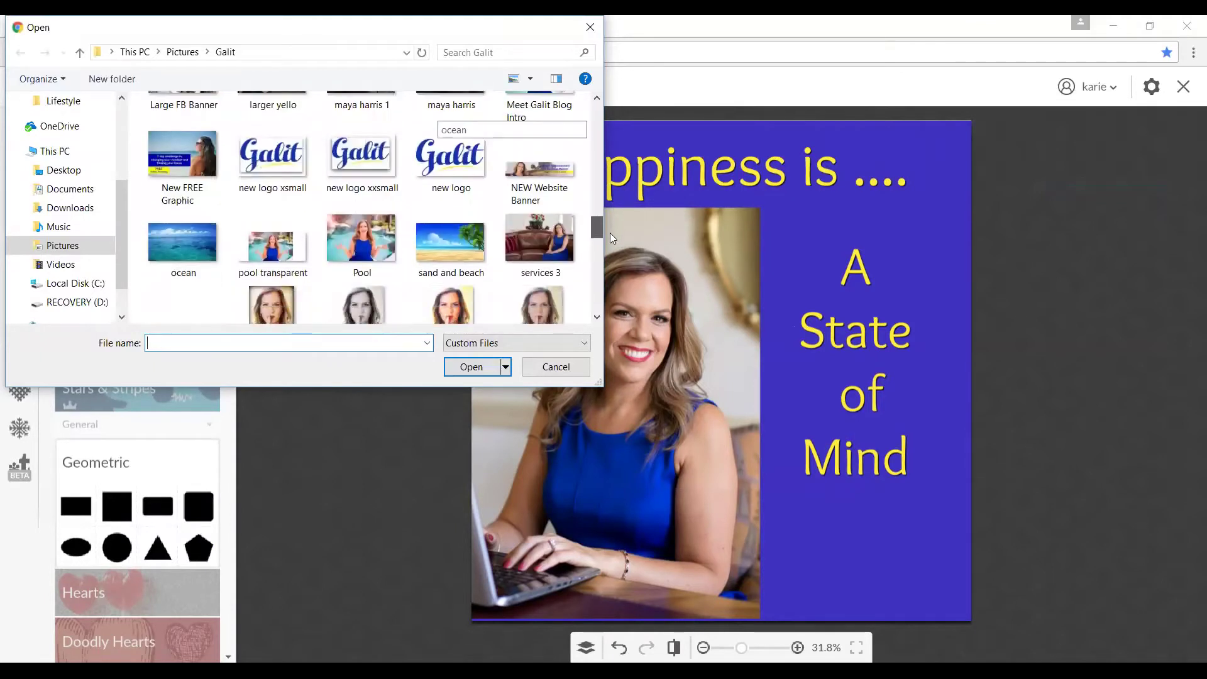
double_click(449, 160)
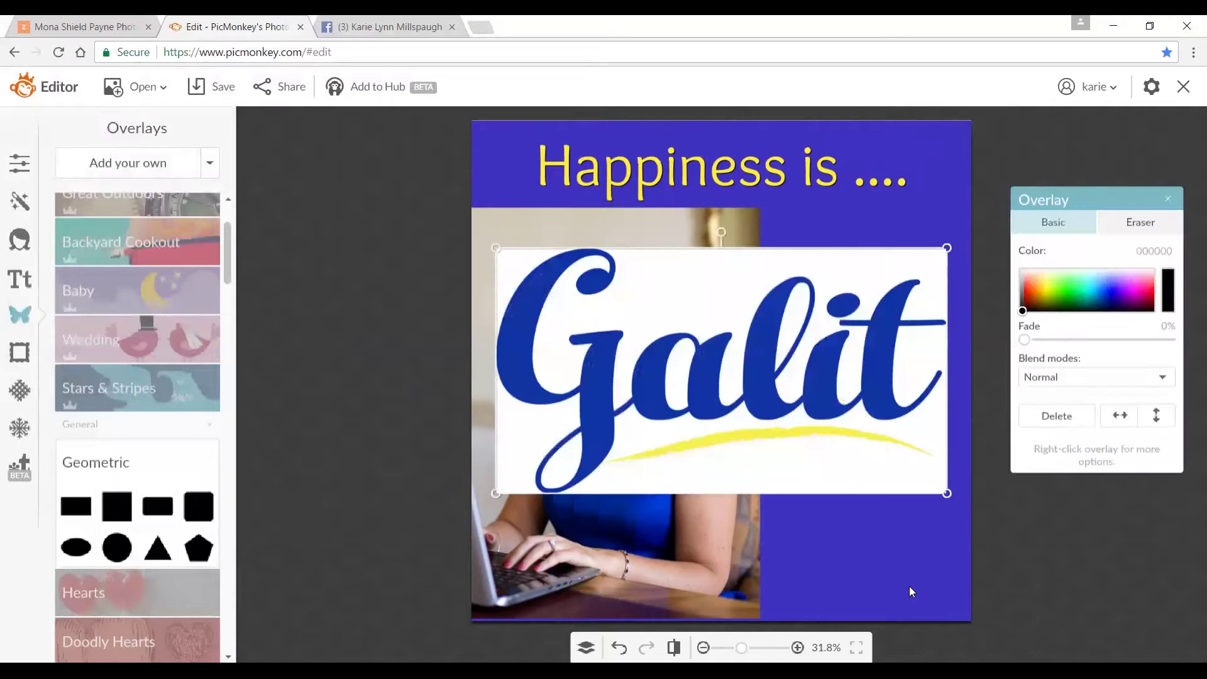
Shrink the Galit logo to roughly the width of the word "State" and place it below "Mind" beside the portrait
left_click_drag(946, 244, 644, 412)
left_click_drag(600, 460, 891, 563)
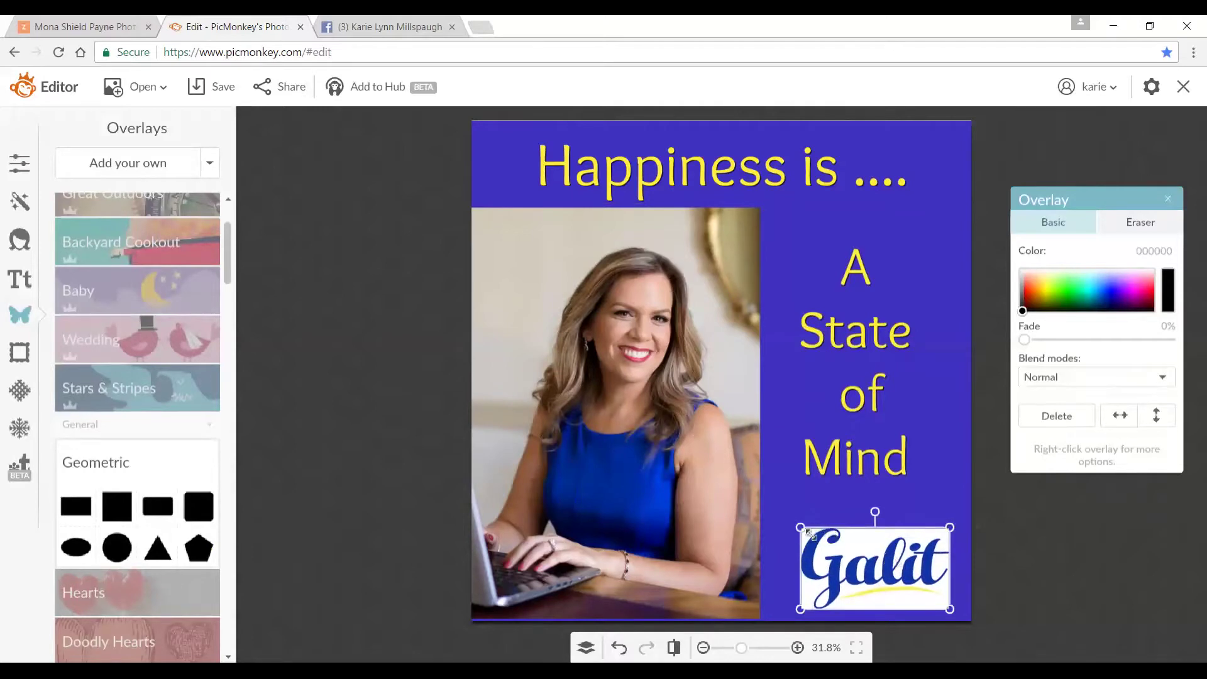
left_click_drag(800, 529, 811, 536)
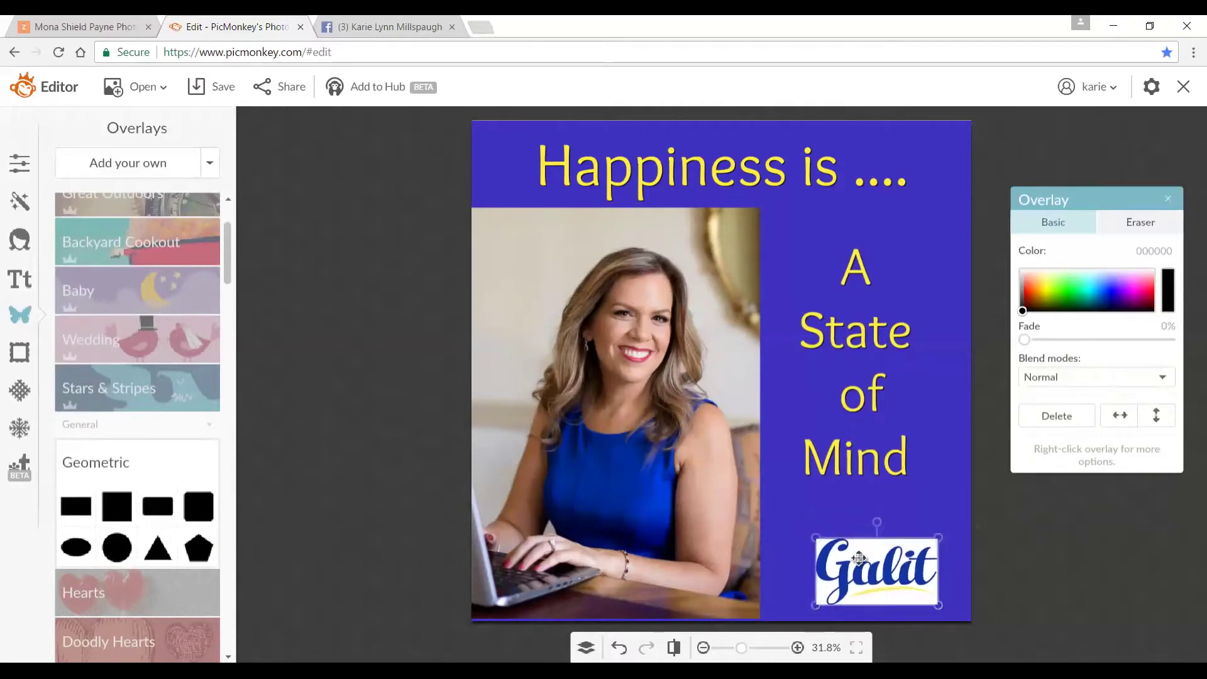
left_click(448, 470)
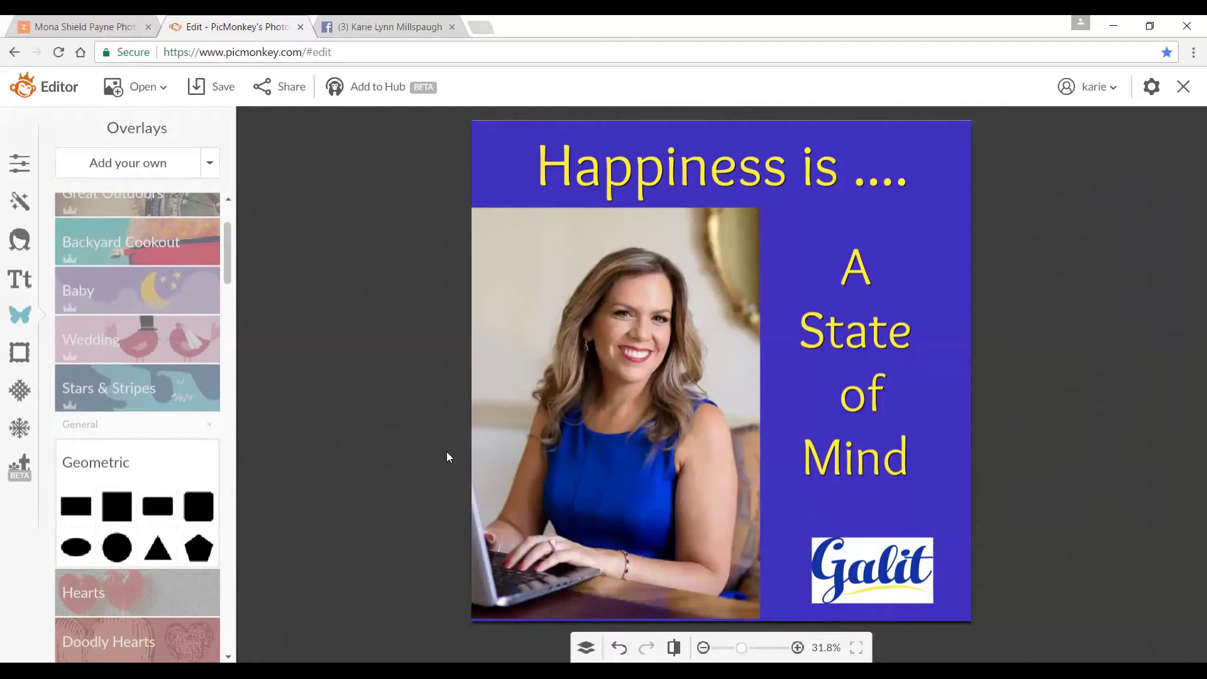
left_click(850, 568)
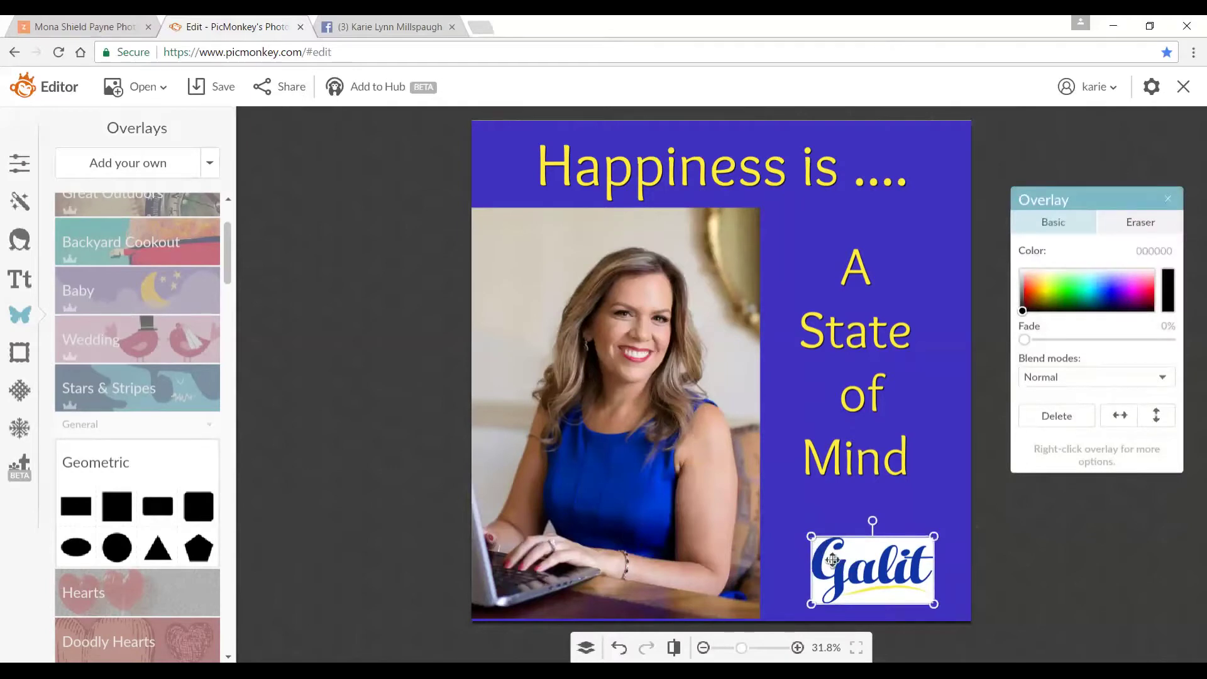
left_click_drag(832, 559, 825, 560)
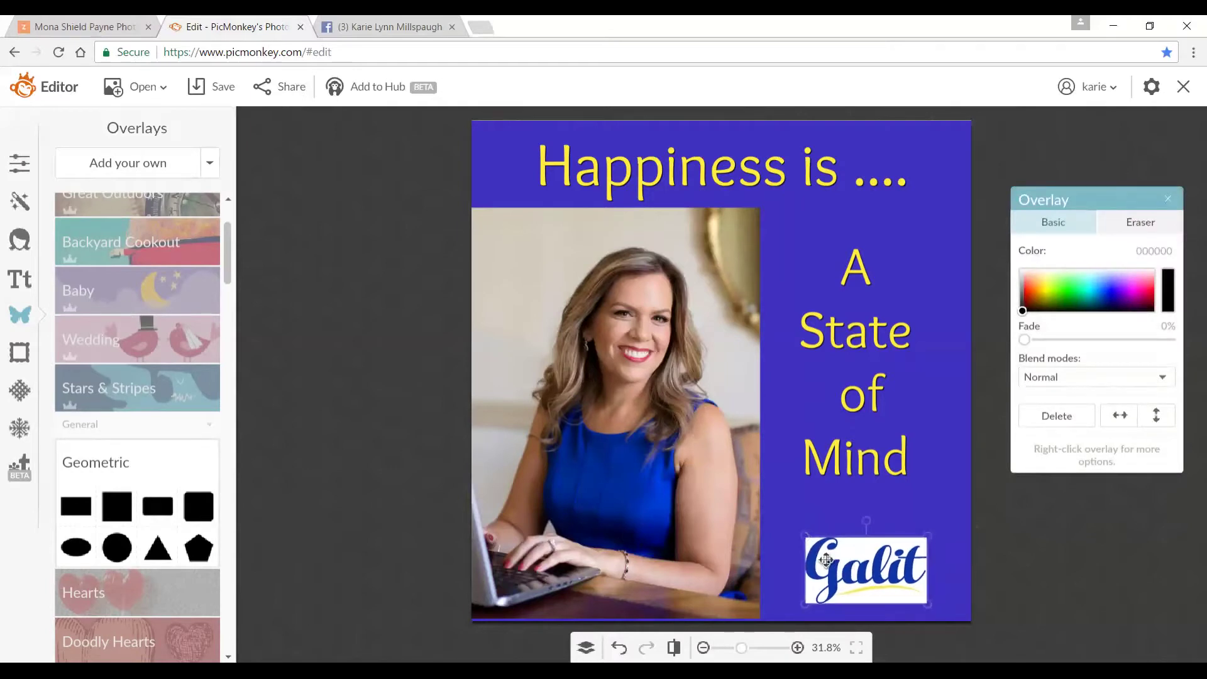
left_click(415, 496)
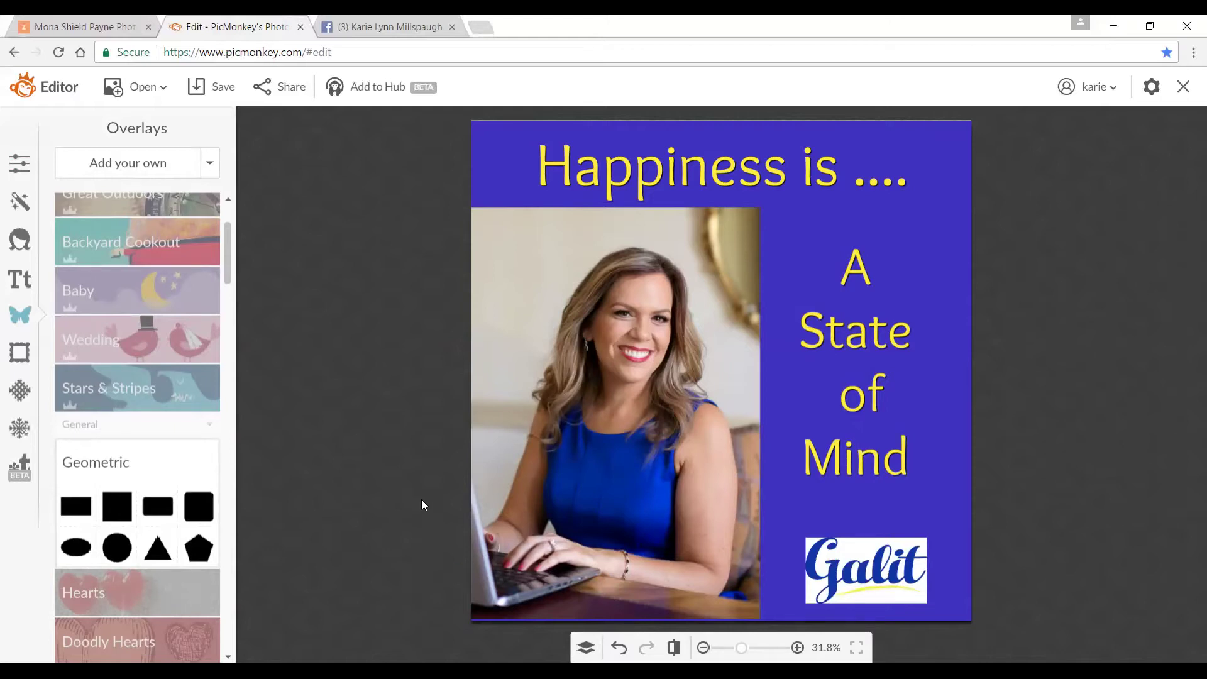
Save the finished graphic as the JPEG "Meme Galit 1" in the Galit pictures folder
left_click(220, 90)
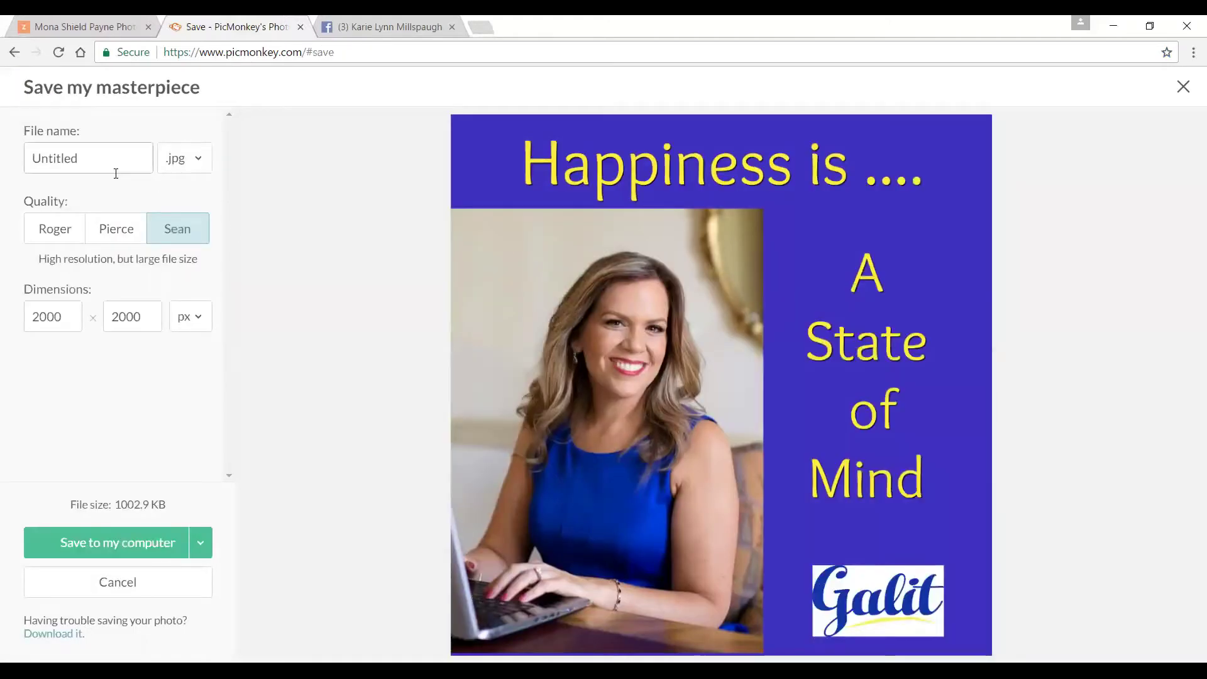
left_click_drag(114, 165, 2, 172)
type("Meme")
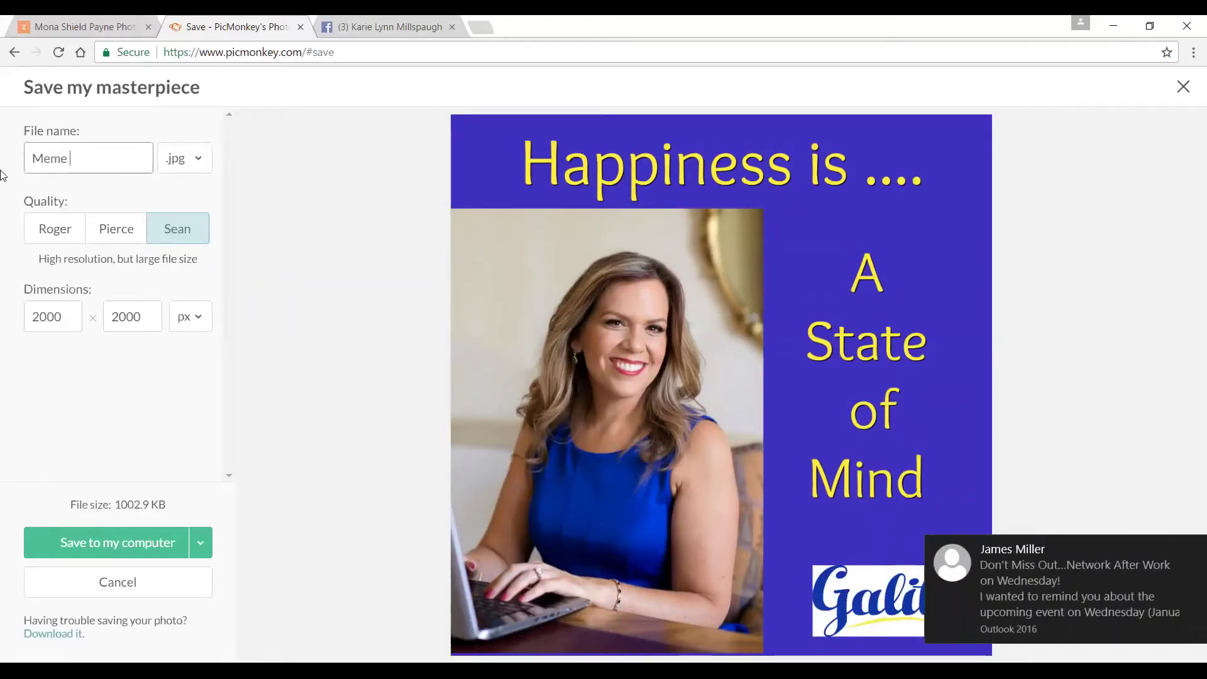
type(" Galit 1")
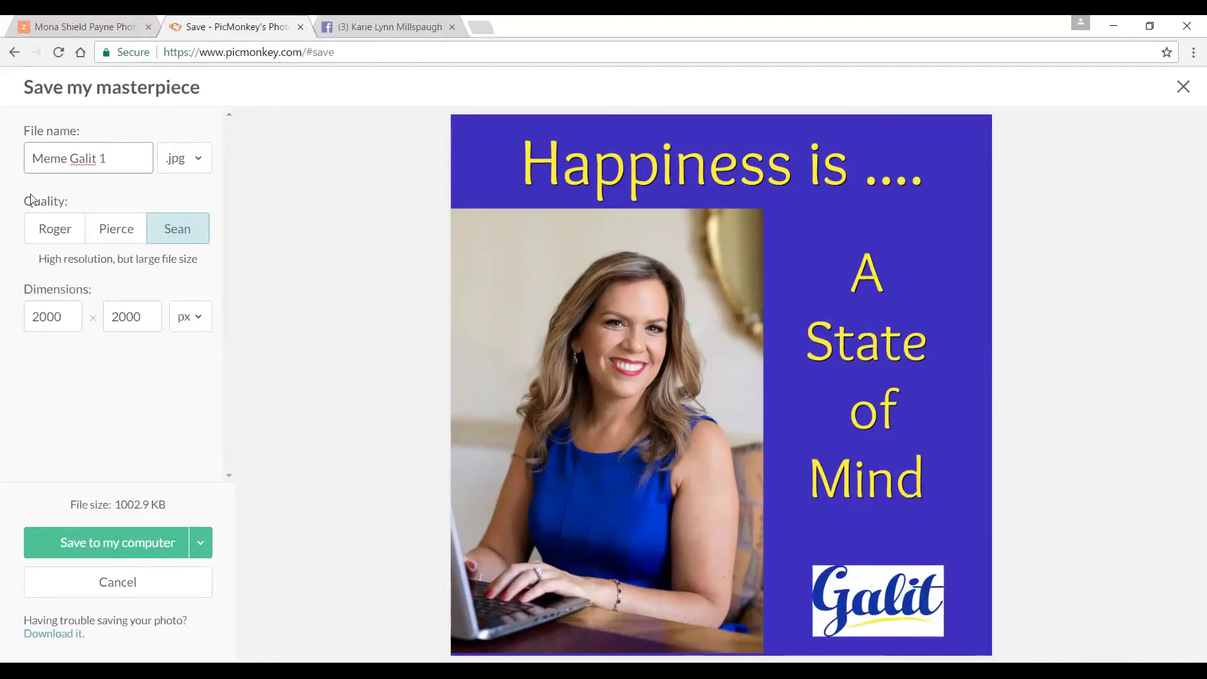
left_click(156, 544)
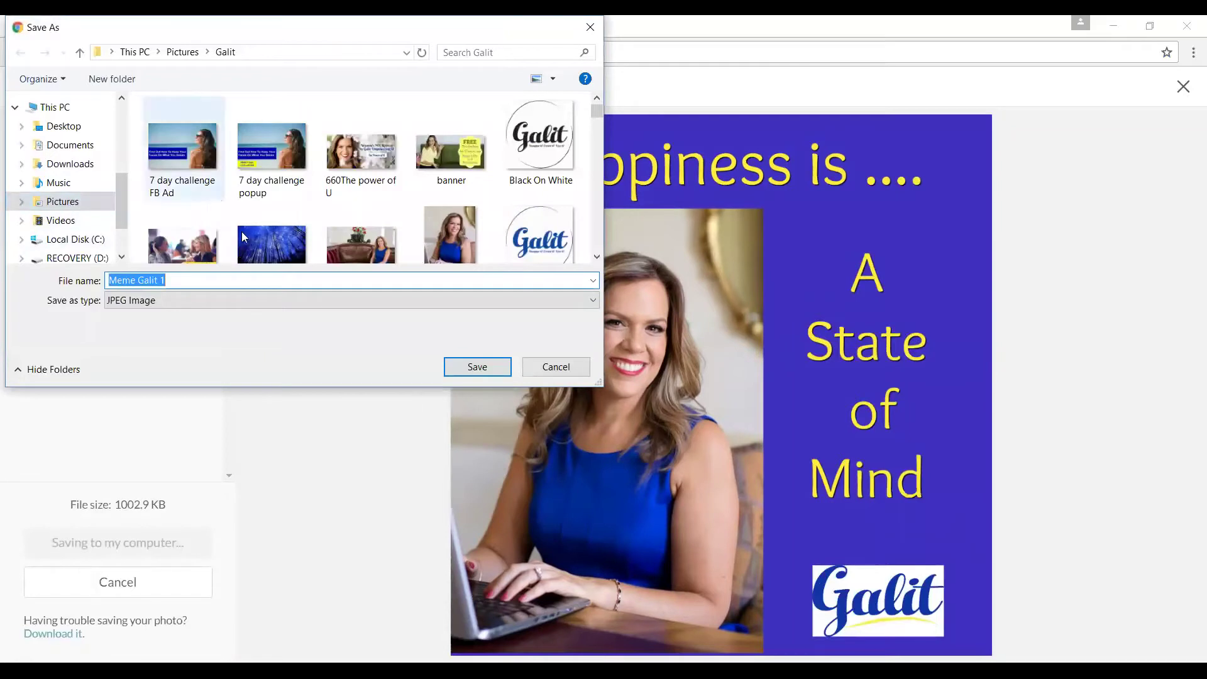
left_click(477, 369)
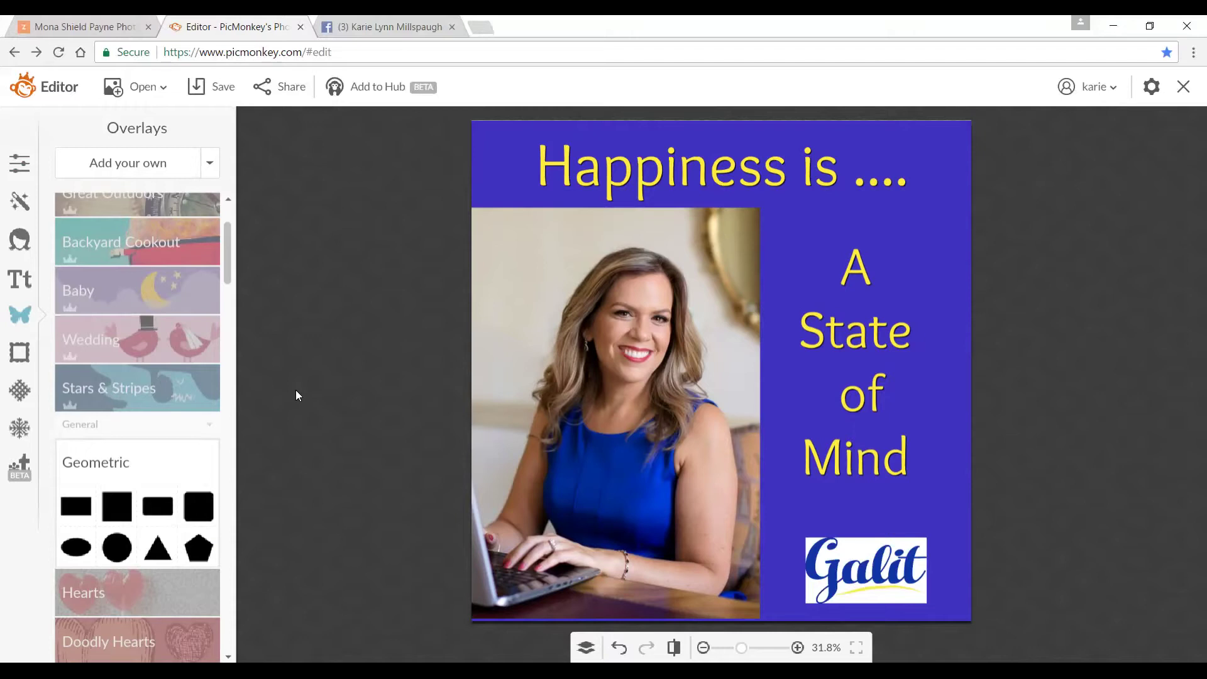
Close the finished graphic and create a new blank design with a custom canvas of 900 × 500 pixels
left_click(1184, 89)
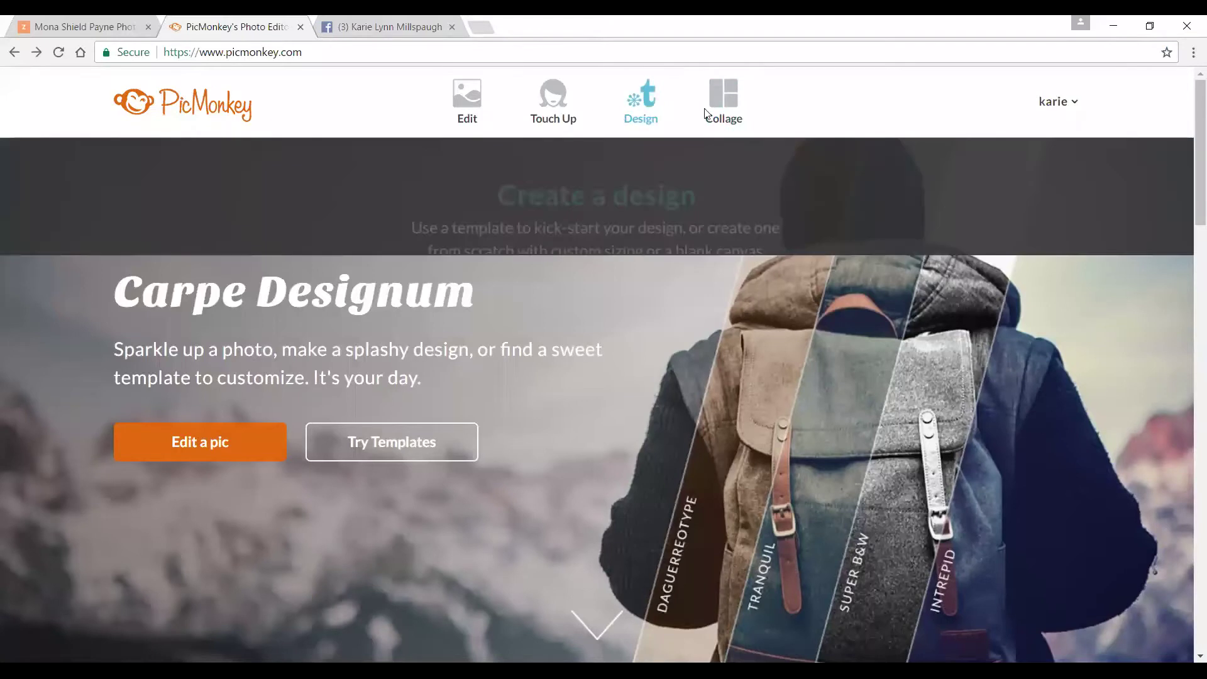
mouse_move(644, 110)
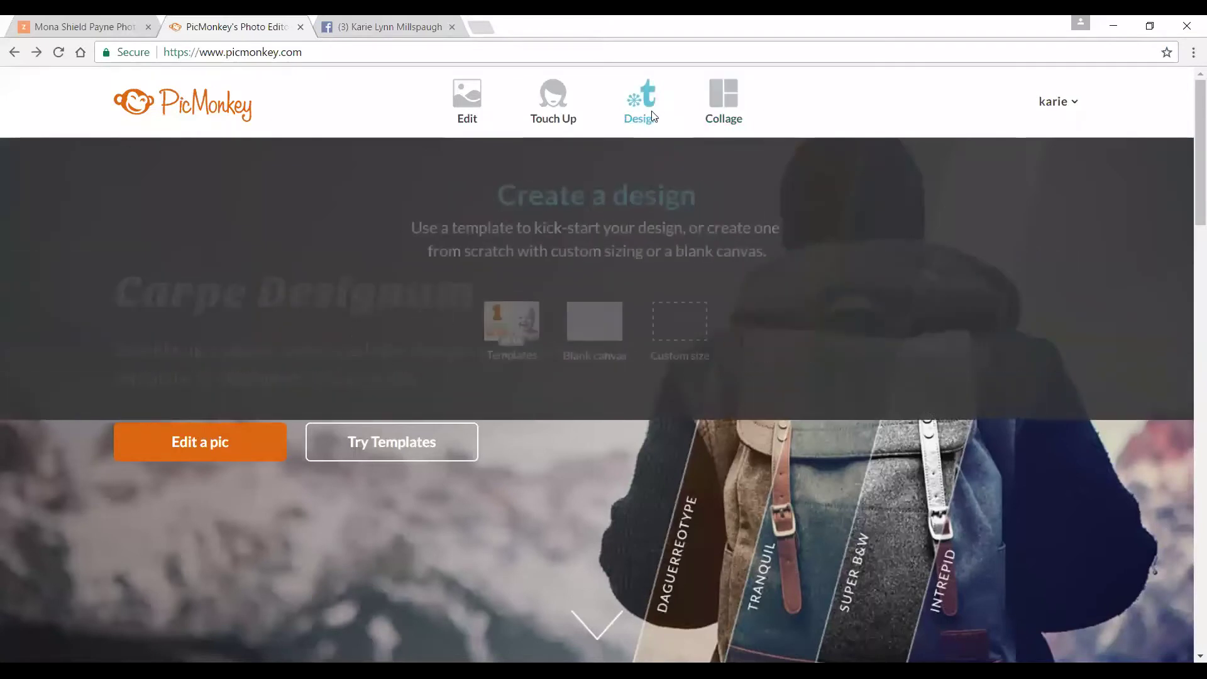
left_click(679, 314)
left_click_drag(479, 322, 379, 325)
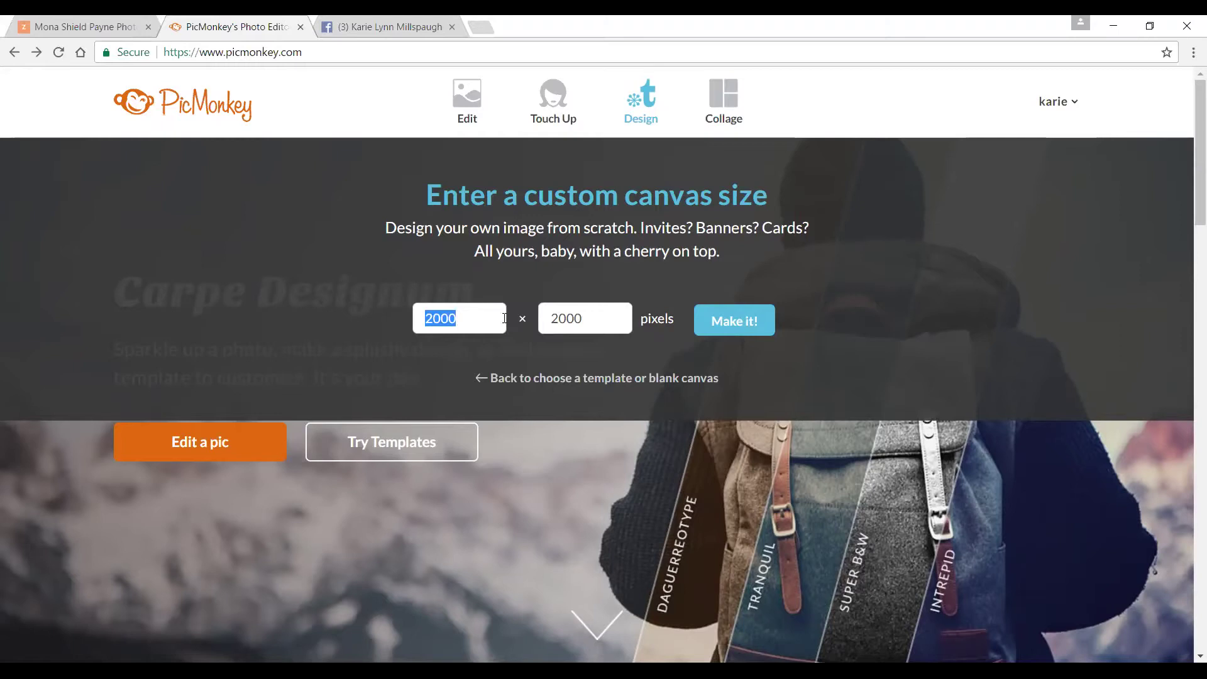
type("900")
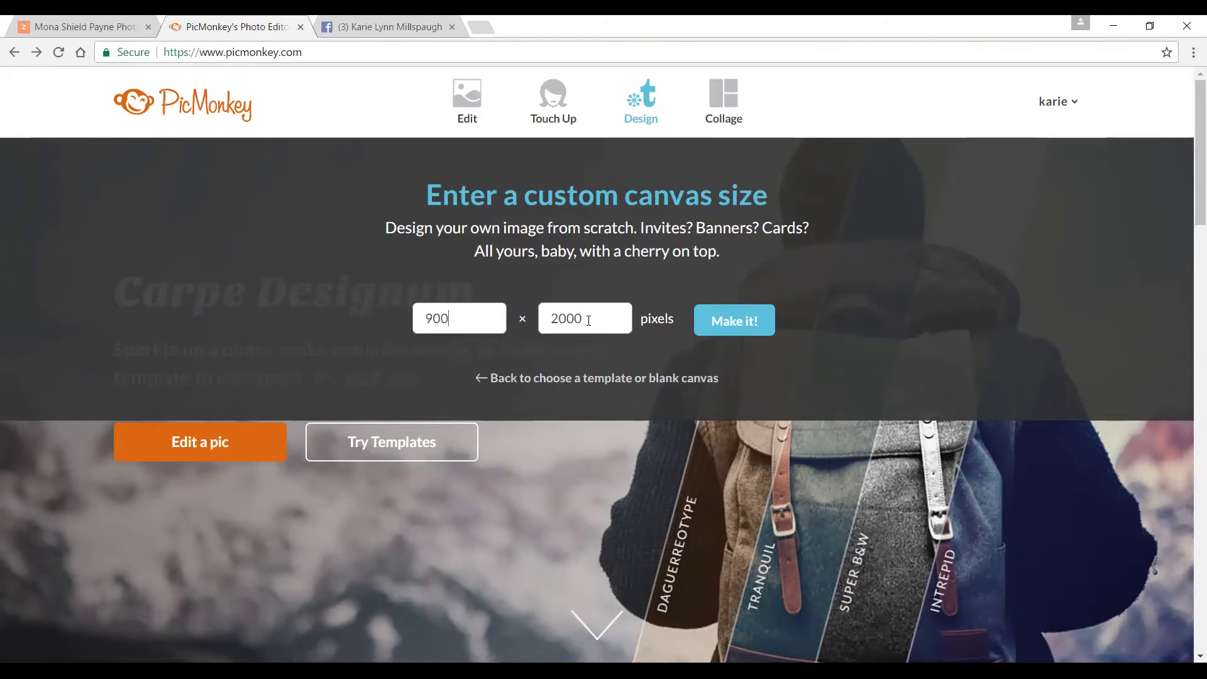
key("Tab")
type("500")
left_click(736, 331)
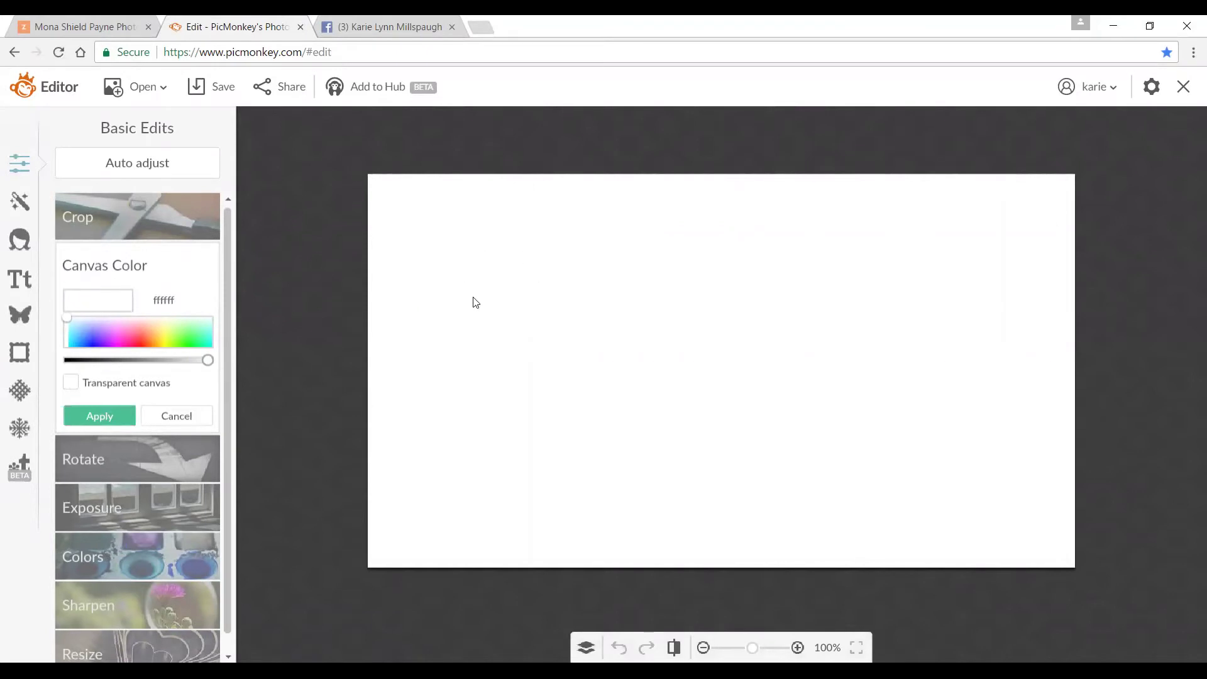
Add the "macbook-apple-imac-computer-39284" image from the Lifestyle pictures folder as an overlay
left_click(25, 319)
left_click(170, 176)
left_click(50, 245)
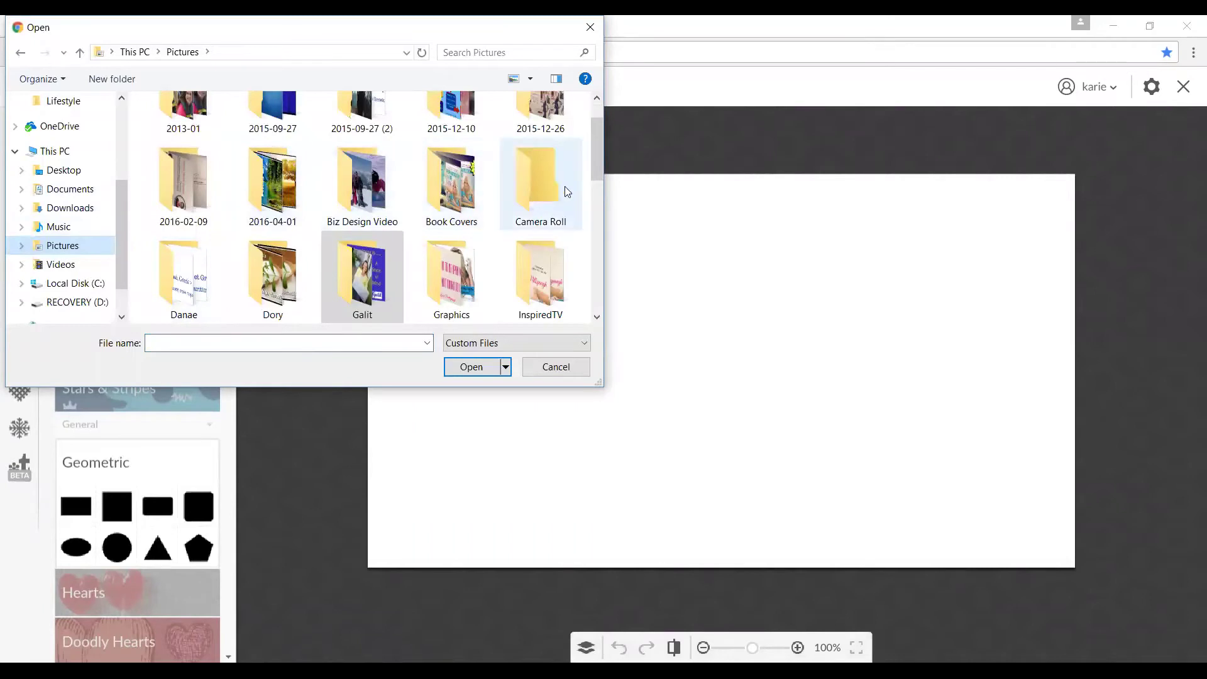
left_click_drag(600, 161, 598, 191)
double_click(379, 247)
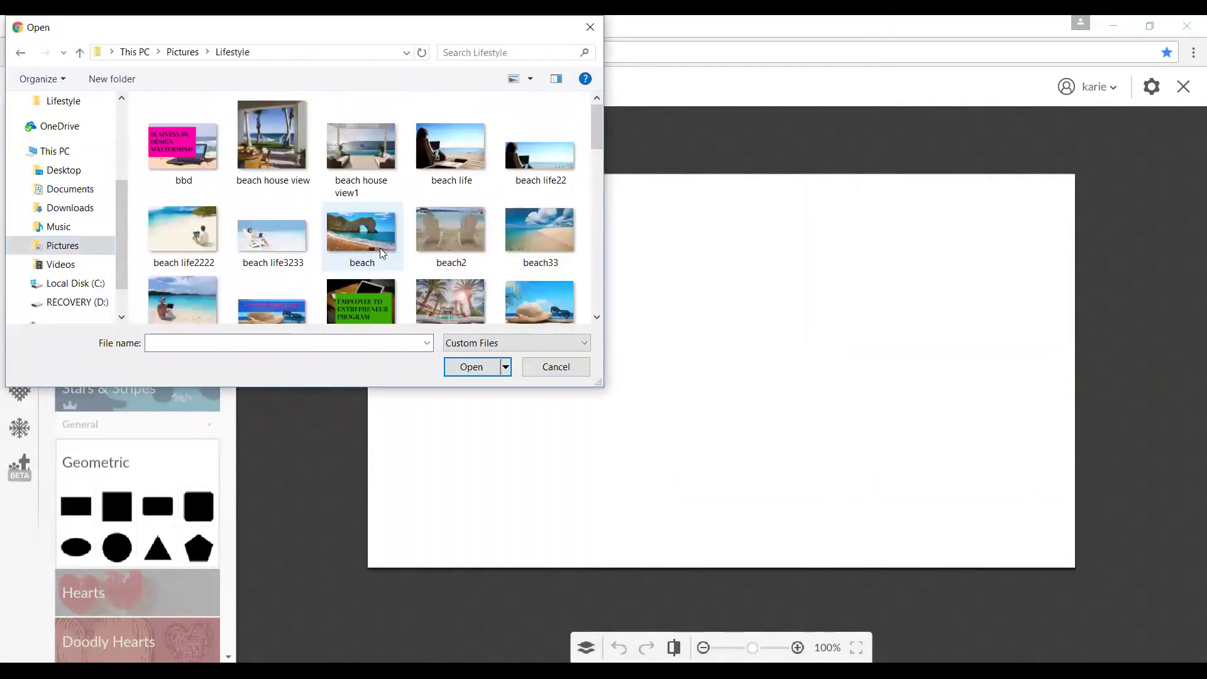
left_click_drag(597, 138, 597, 237)
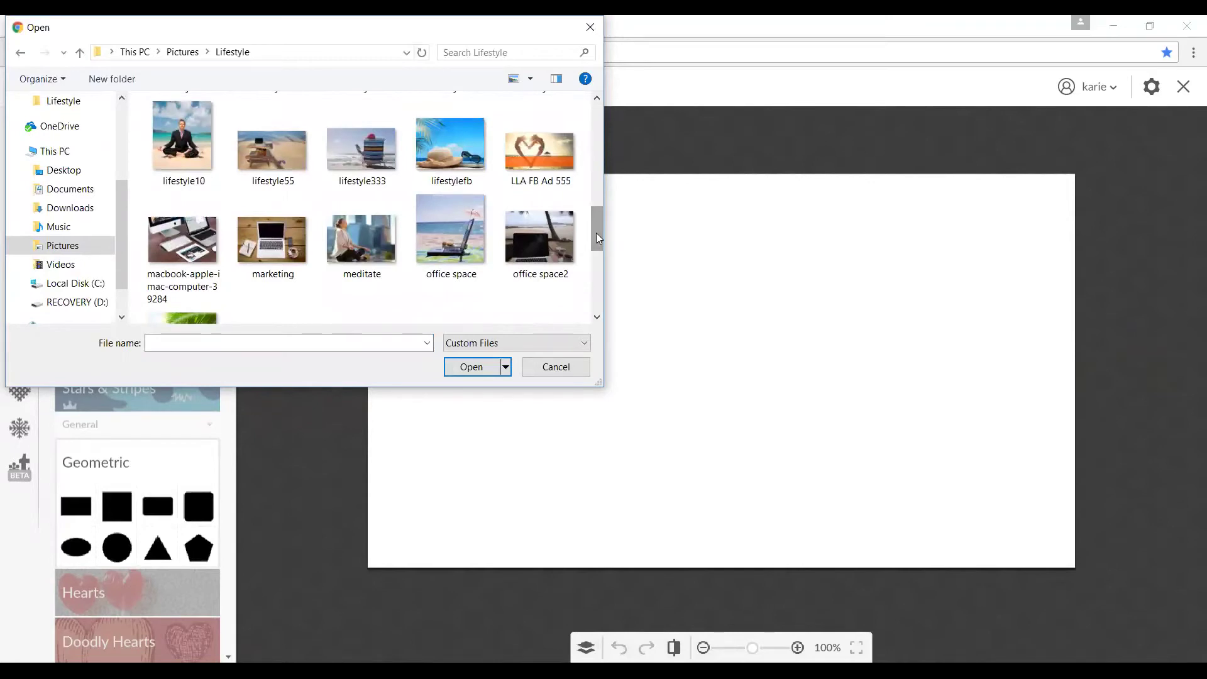
scroll(596, 239, "down", 1)
left_click(197, 201)
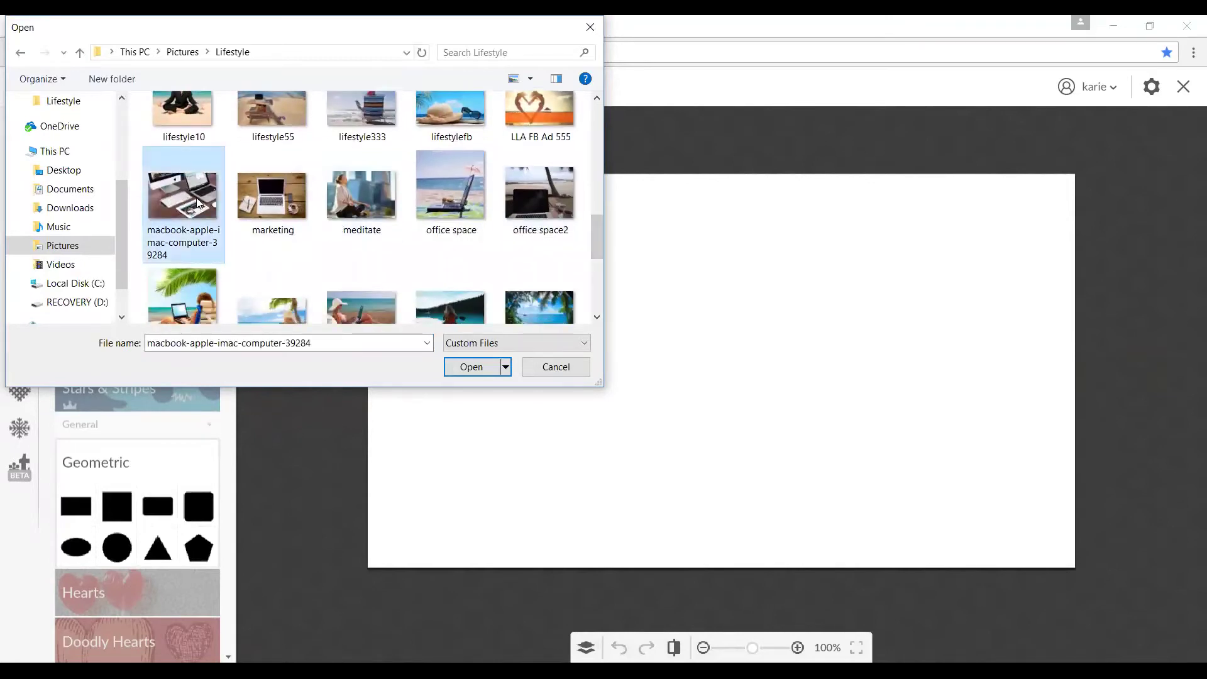
double_click(196, 202)
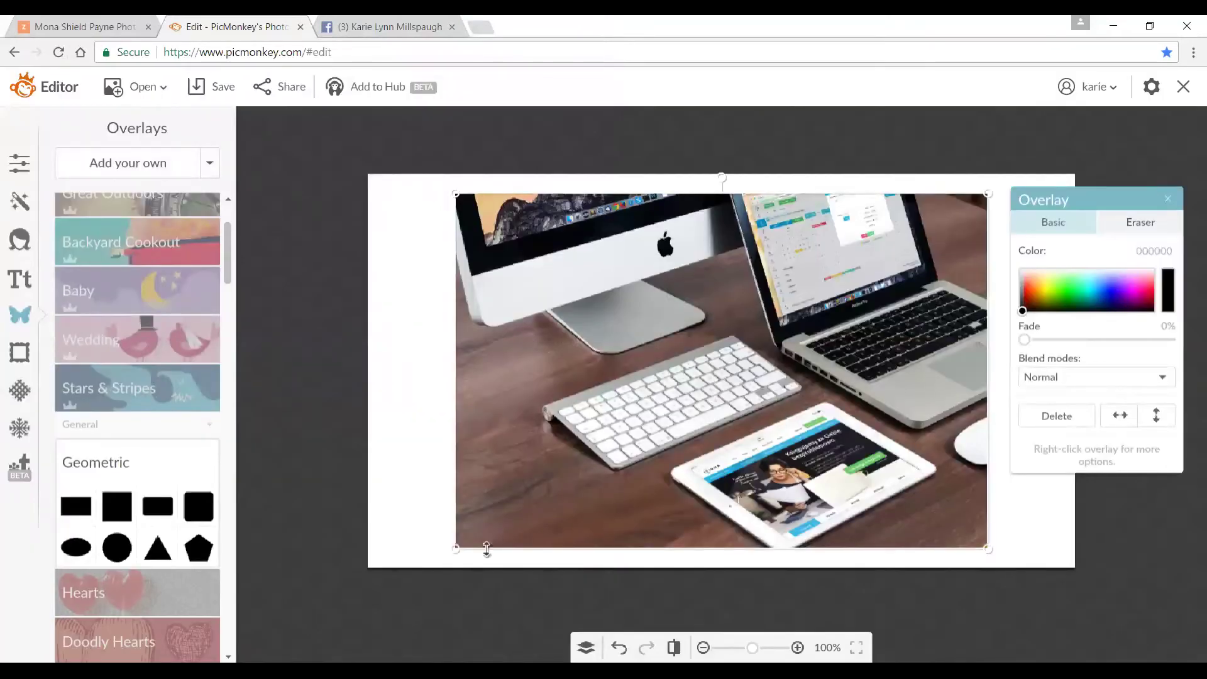
Enlarge and reposition the computer desk photo until it covers the whole canvas, and deselect it
left_click_drag(453, 551, 312, 576)
left_click_drag(412, 461, 358, 431)
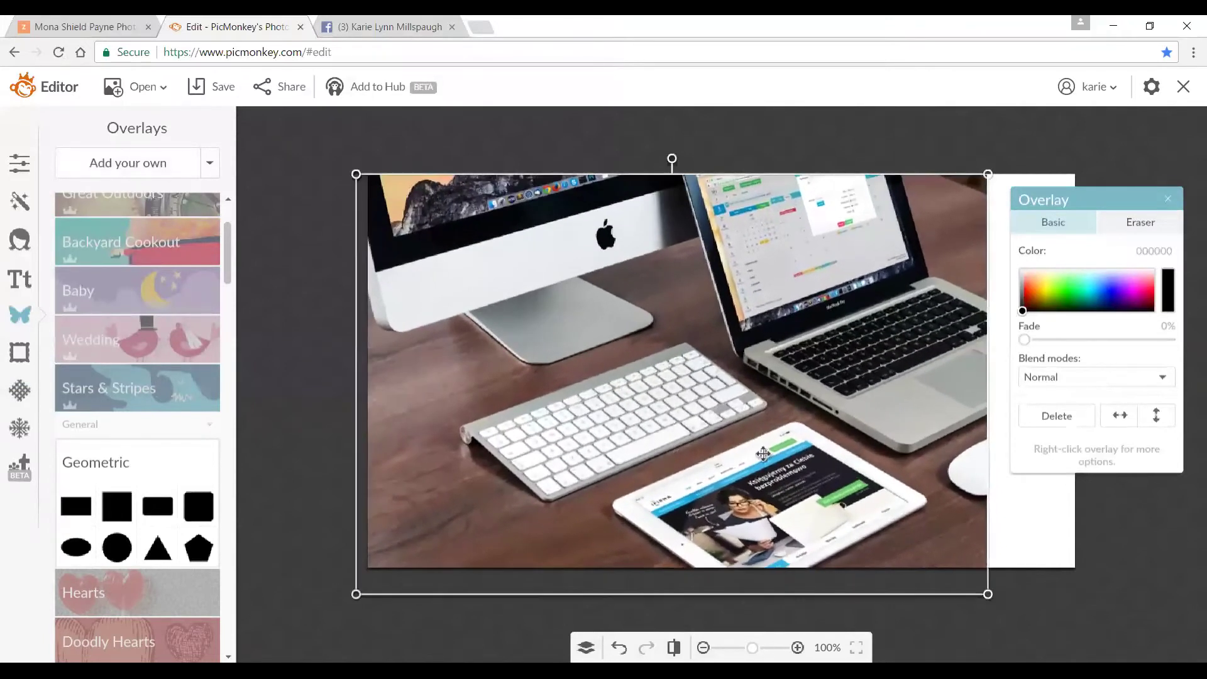
left_click_drag(762, 455, 757, 432)
left_click_drag(982, 484, 1081, 473)
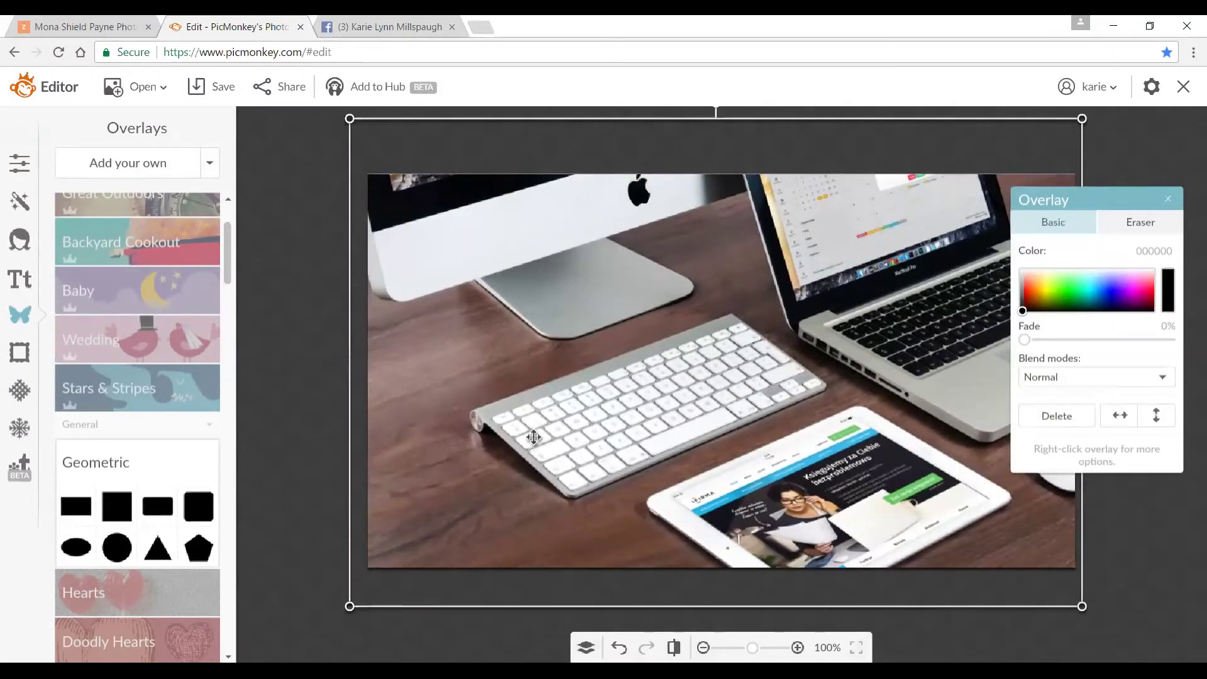
left_click(331, 334)
left_click_drag(533, 372, 539, 365)
left_click(210, 425)
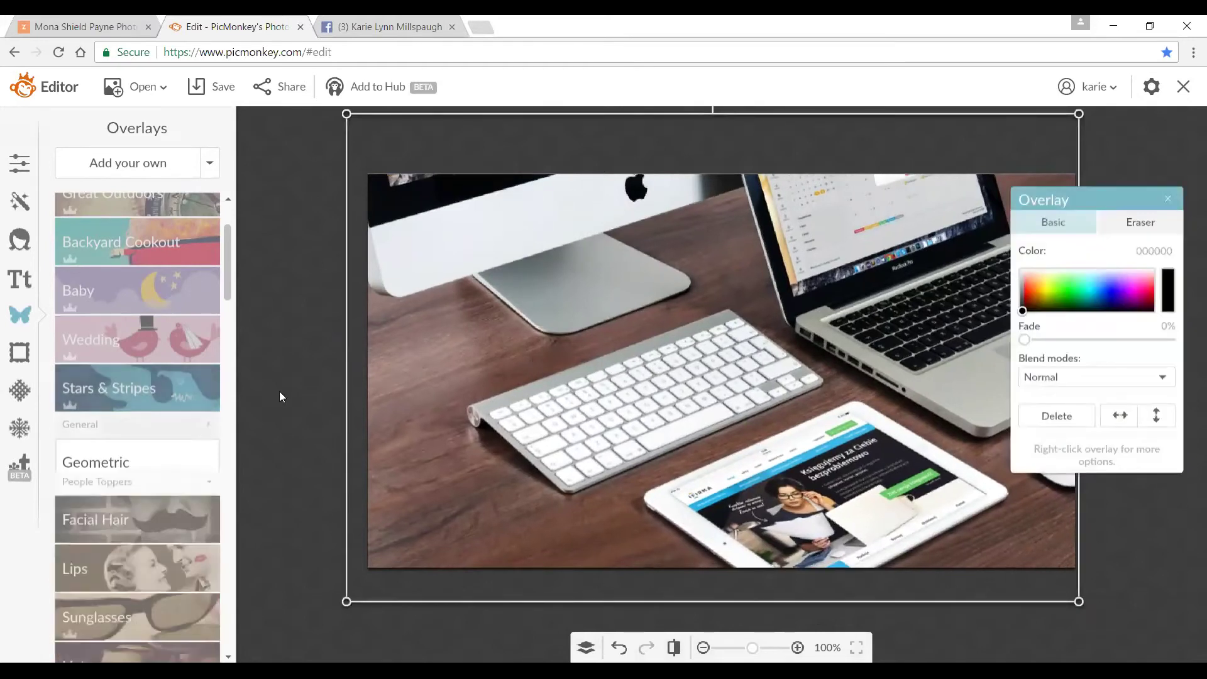
left_click(280, 391)
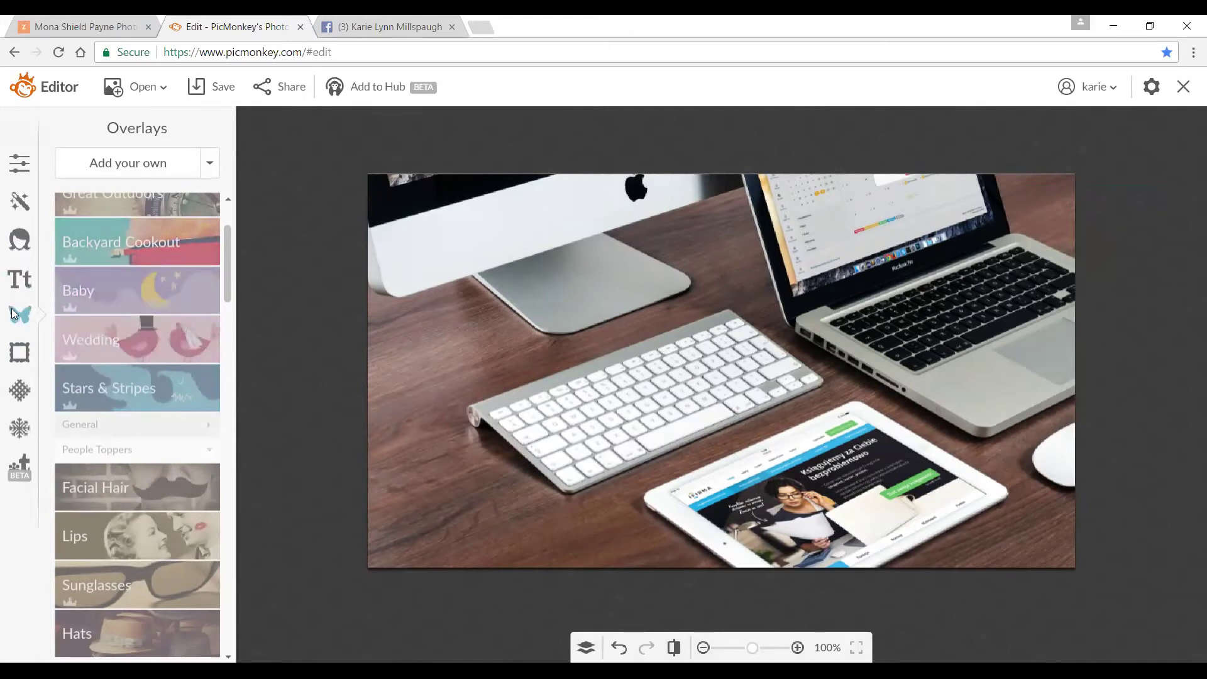
Look through the overlay categories, checking the Touch Up and Frames collections as well
left_click_drag(225, 274, 247, 349)
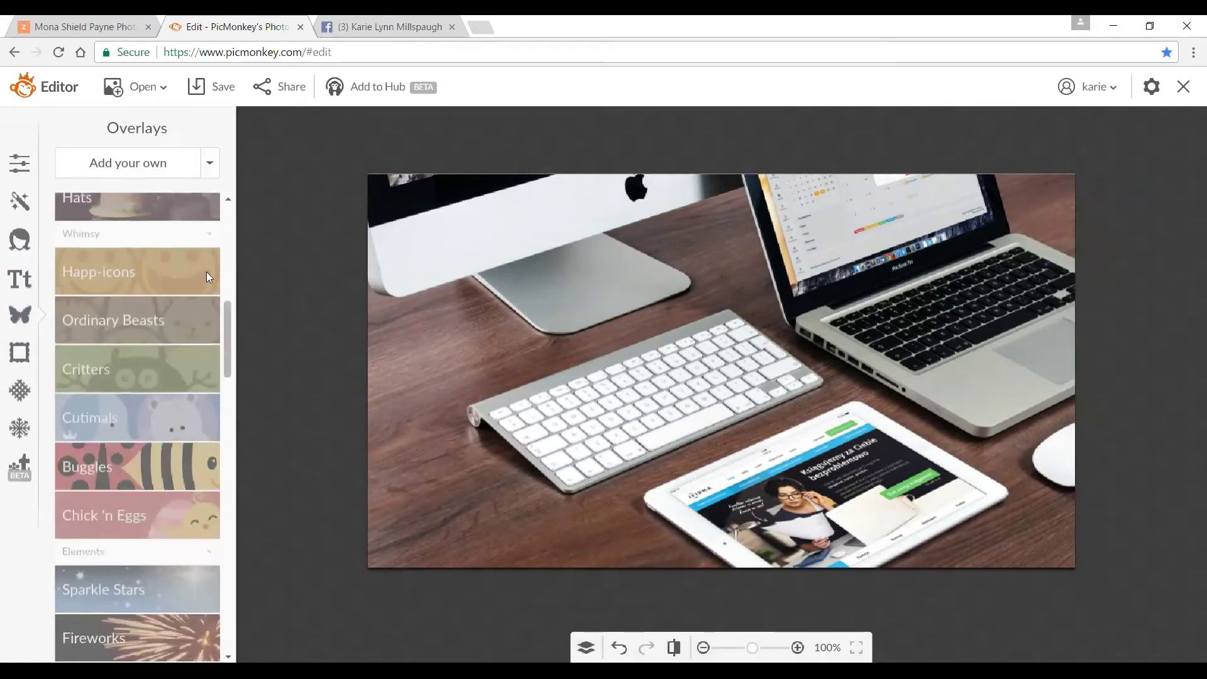
left_click(27, 235)
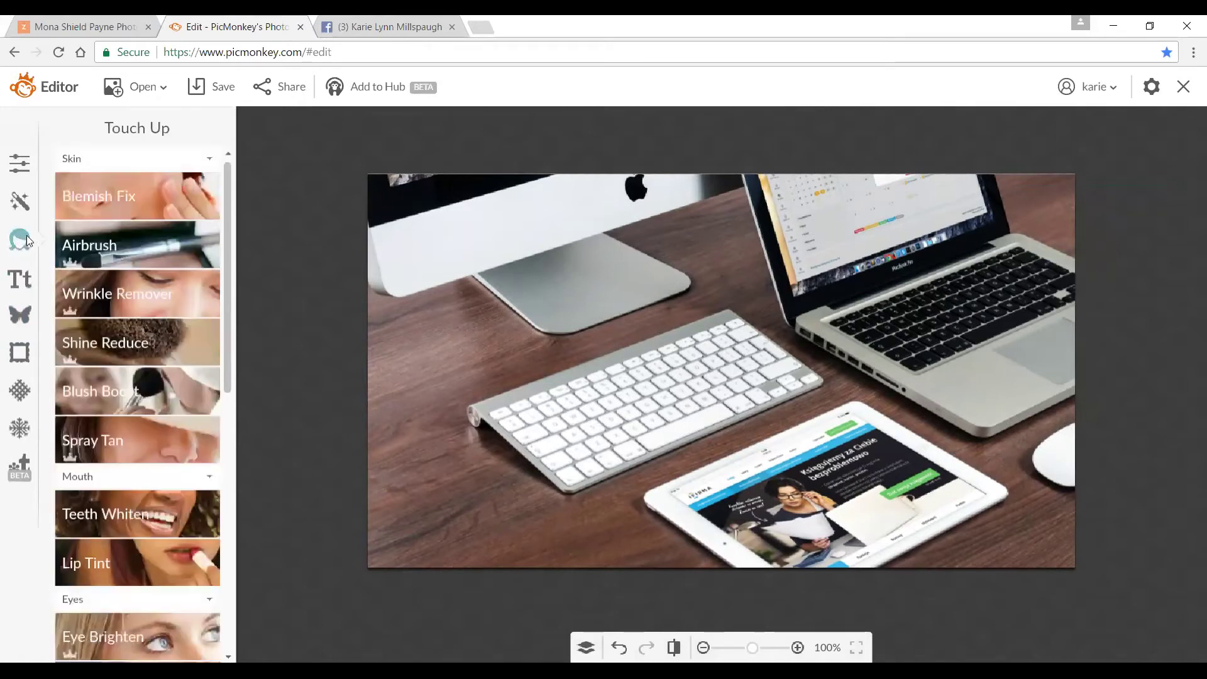
left_click(19, 313)
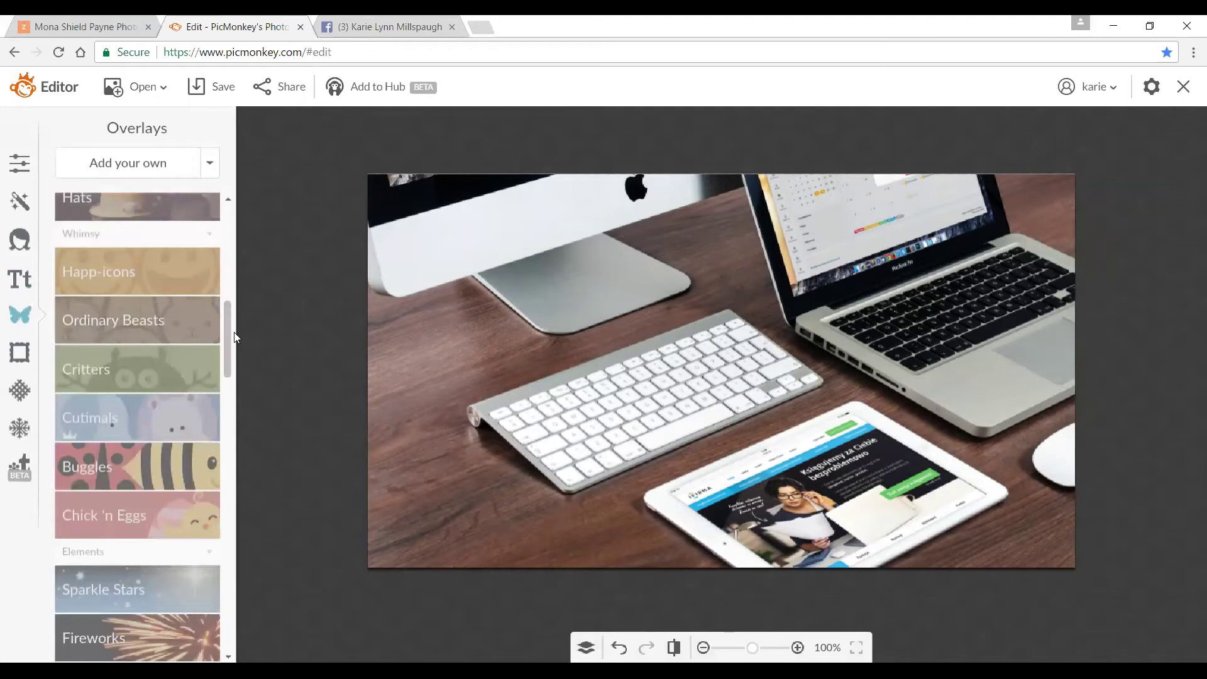
left_click_drag(231, 343, 240, 228)
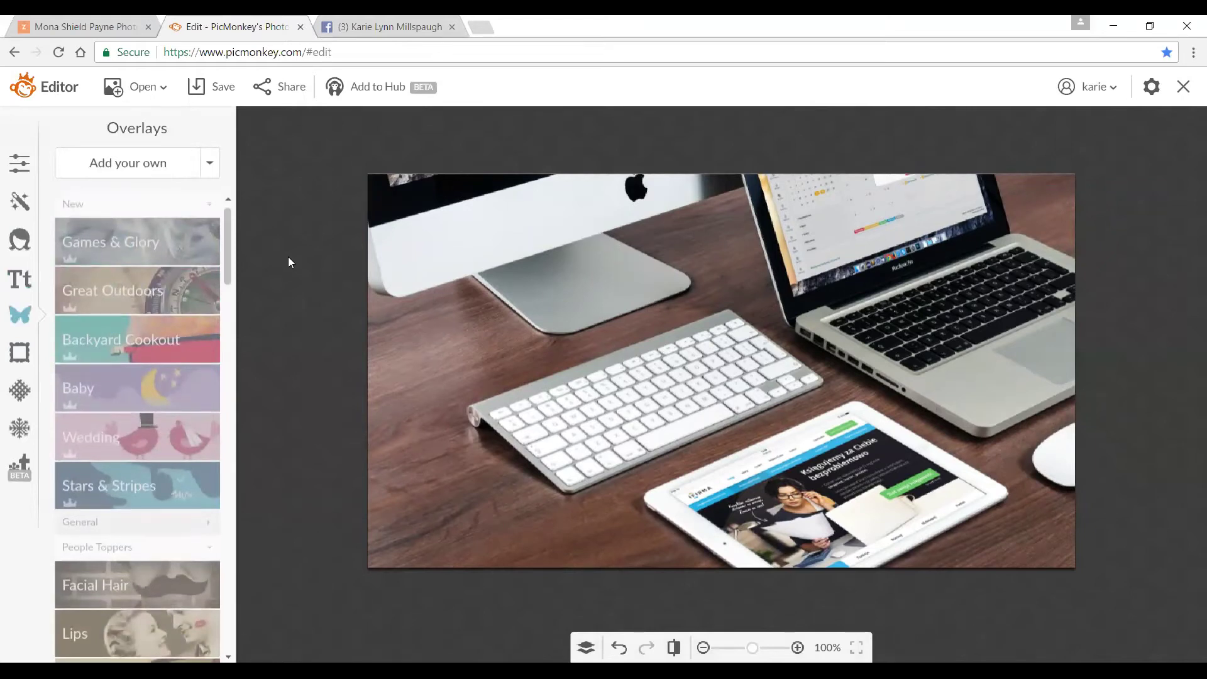
left_click(20, 352)
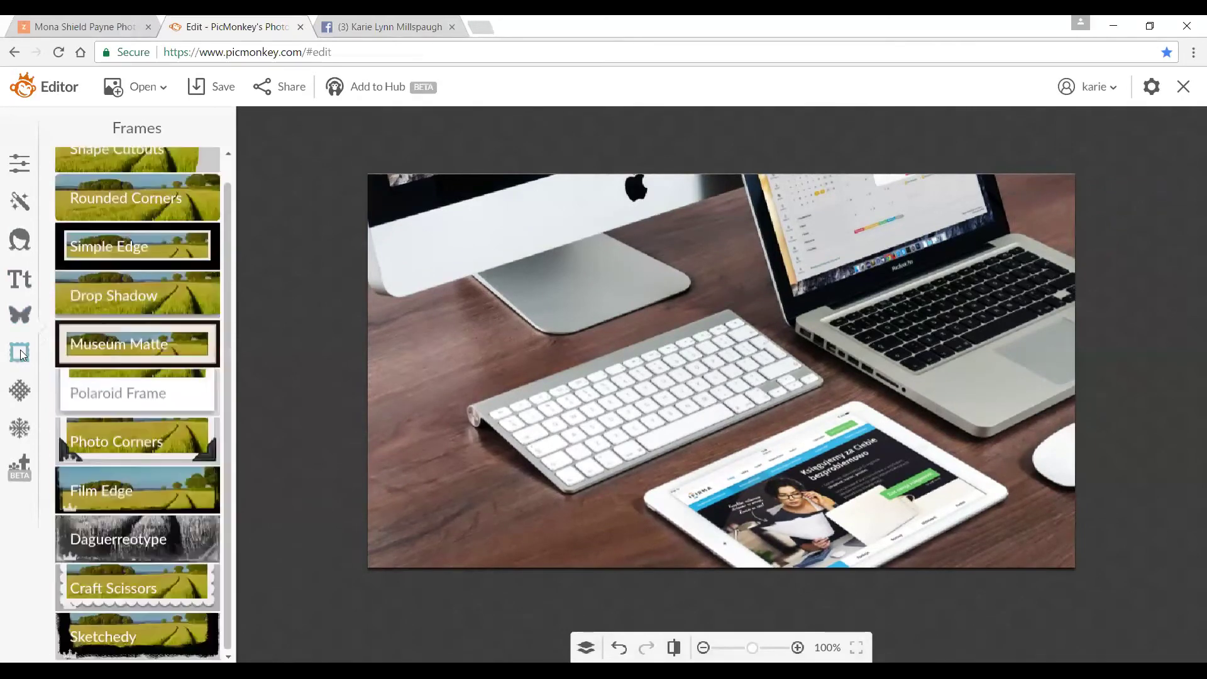
left_click(19, 320)
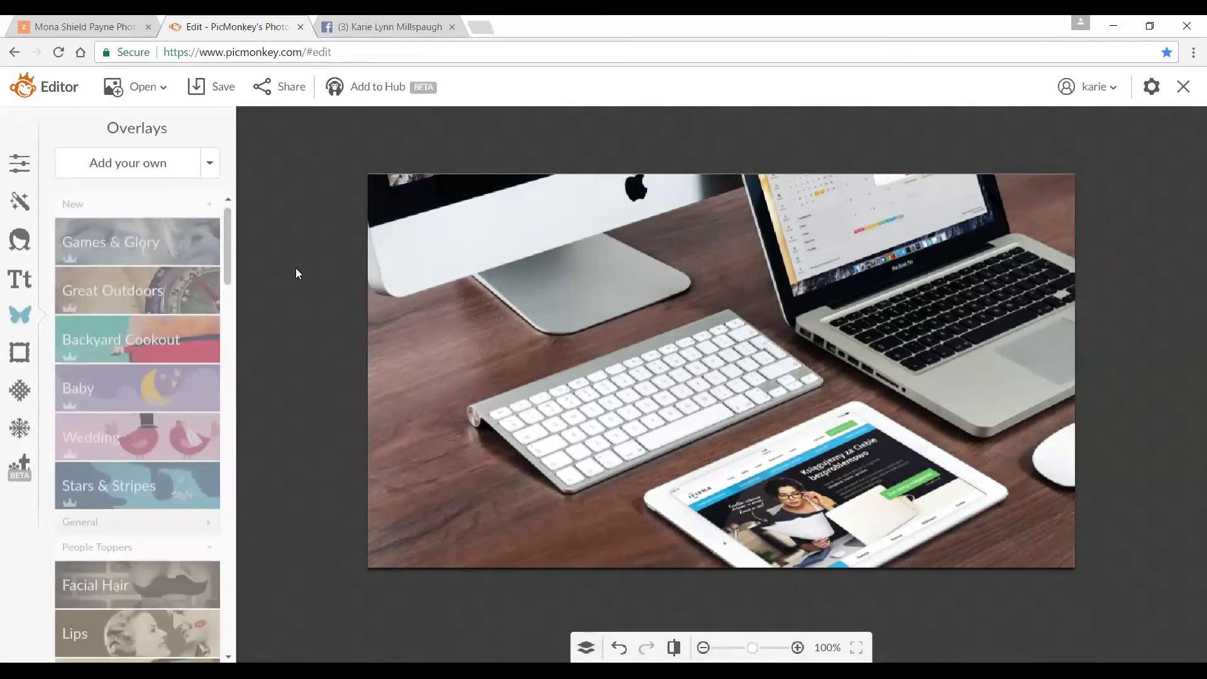
left_click(385, 150)
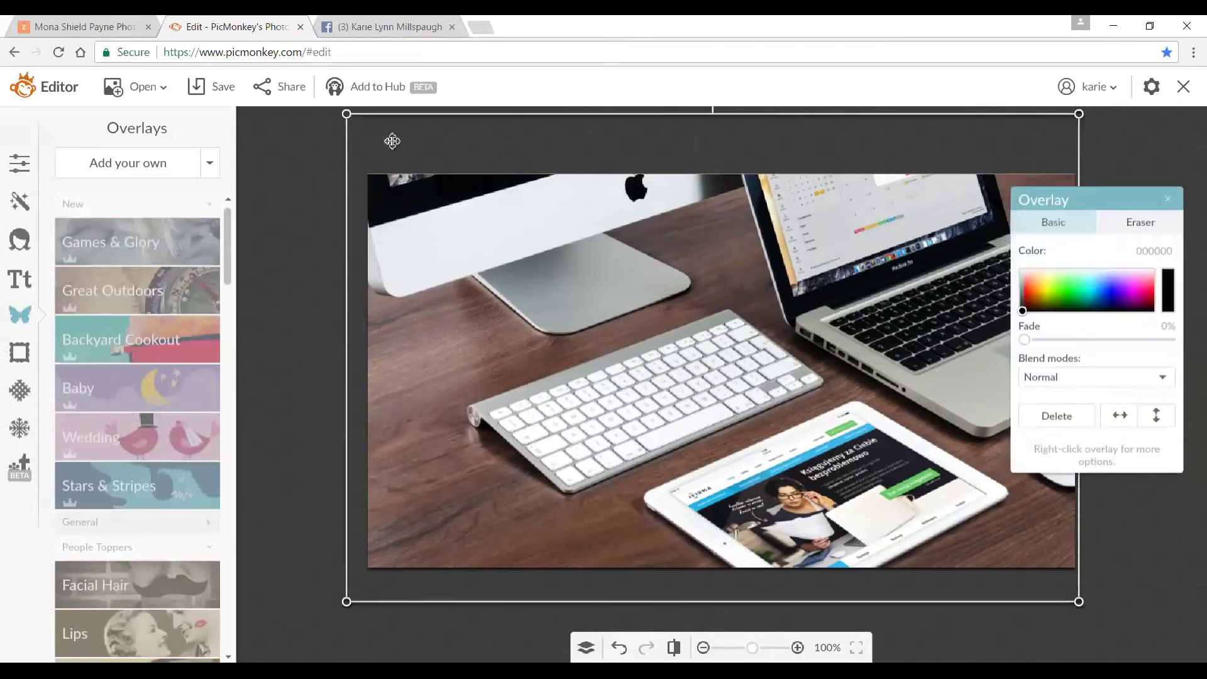
left_click(305, 199)
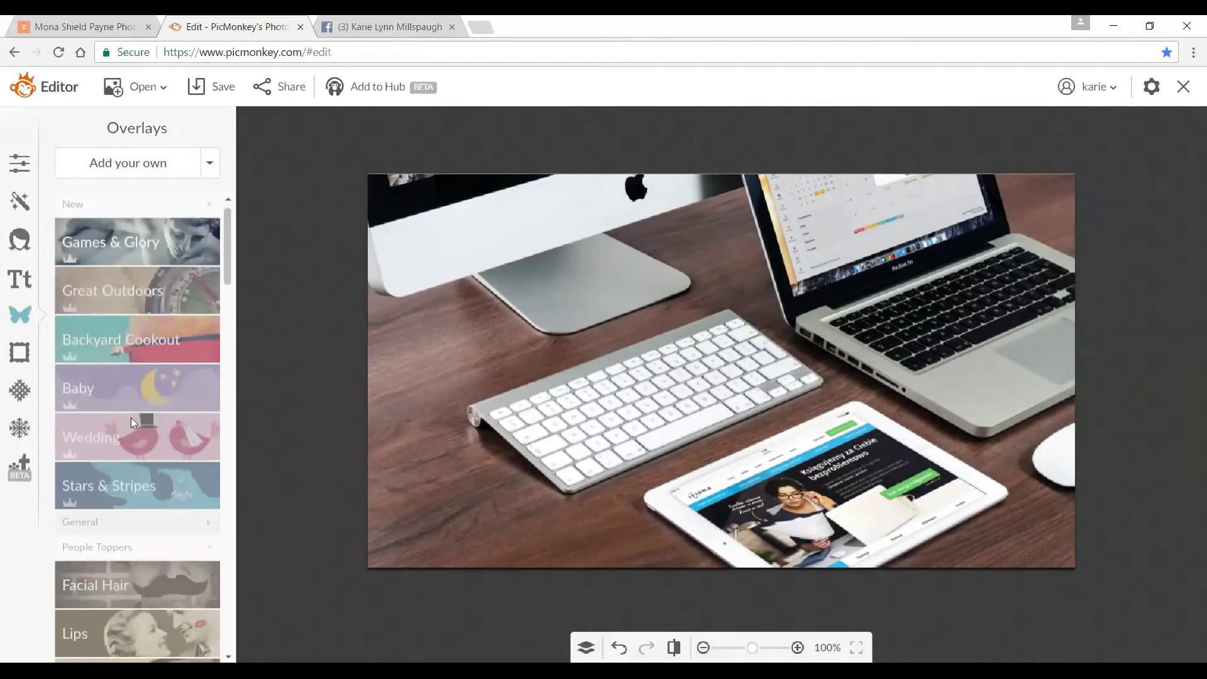
scroll(225, 414, "down", 5)
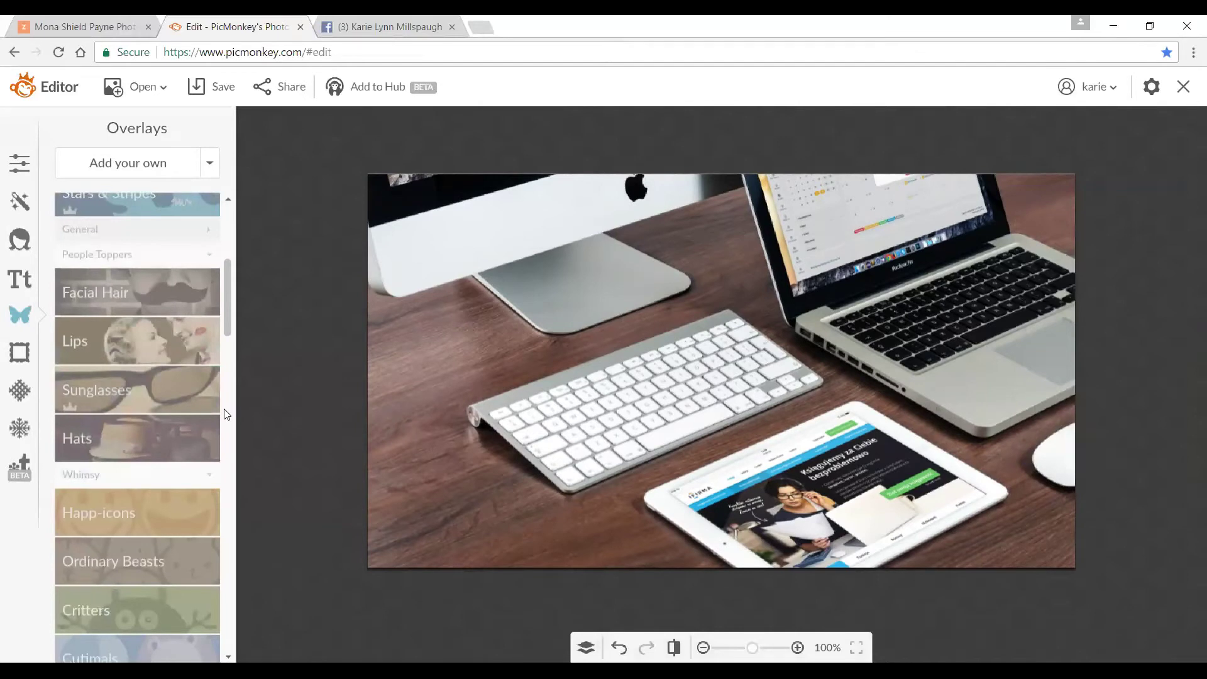
scroll(226, 413, "down", 3)
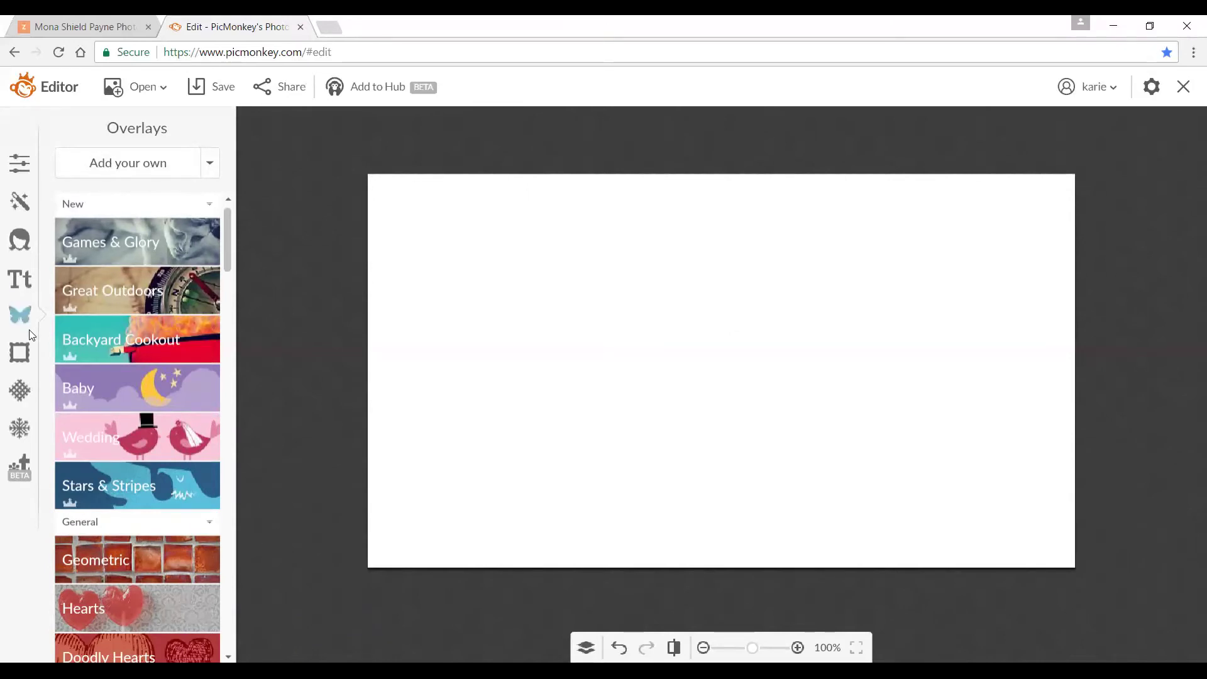
Add the white computer desk photo from the Lifestyle pictures folder to the blank canvas as an overlay
left_click(138, 172)
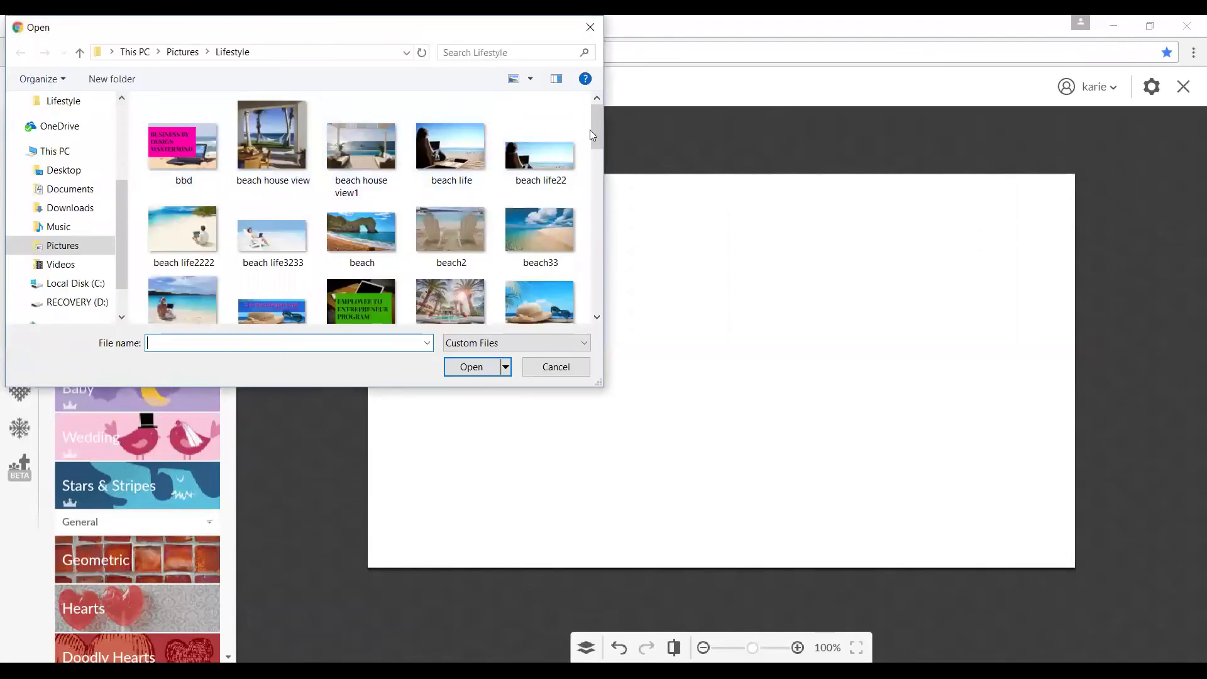
scroll(589, 130, "down", 3)
left_click_drag(599, 184, 603, 288)
key("Escape")
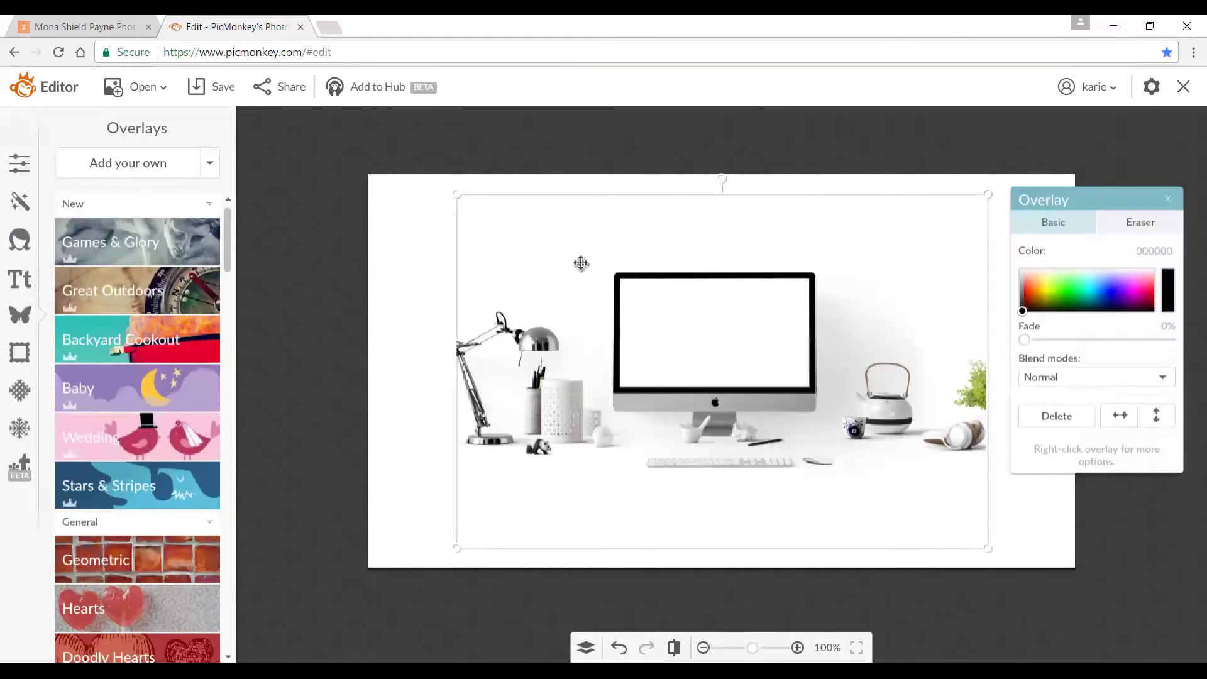
Enlarge and reposition the computer desk photo until it fills the canvas width with white space below the keyboard, and deselect it
left_click_drag(452, 191, 455, 193)
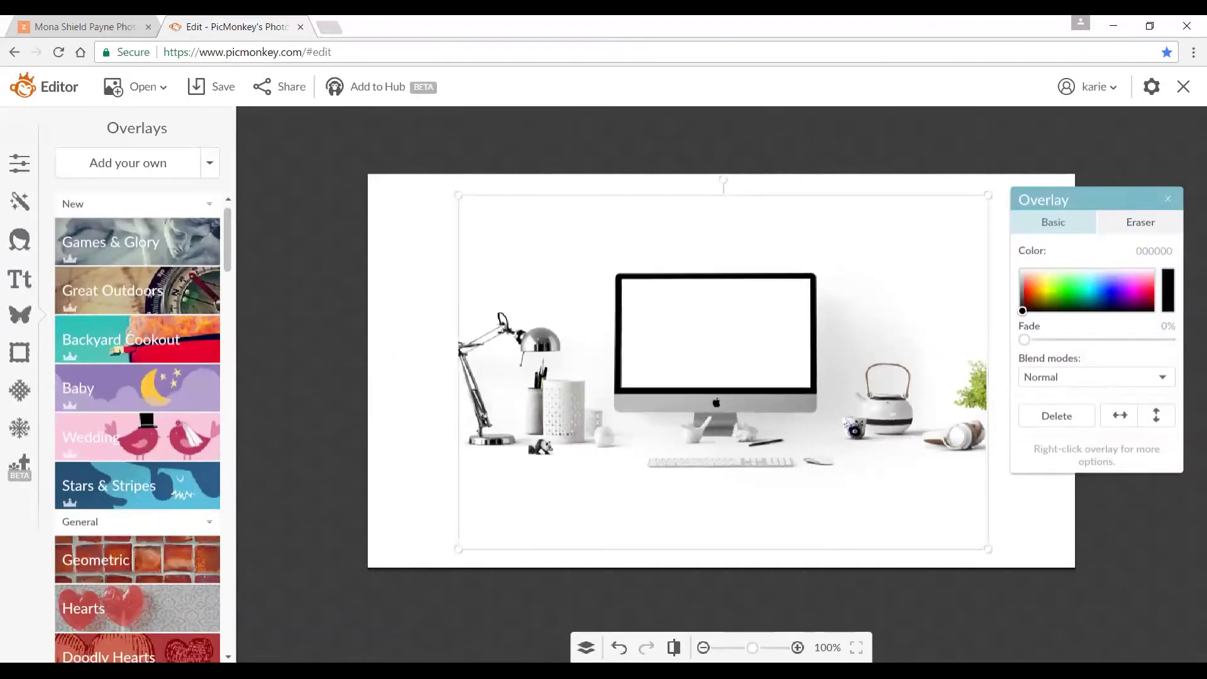
left_click_drag(459, 350, 326, 352)
left_click_drag(985, 468, 1084, 468)
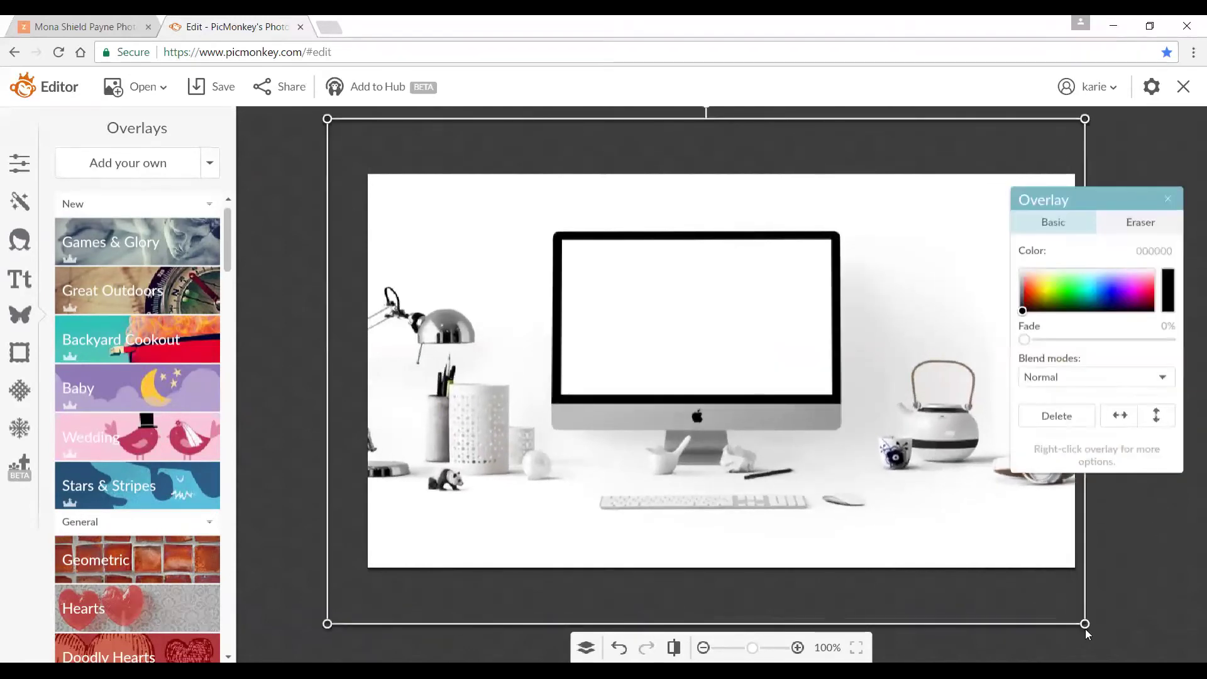
left_click_drag(1084, 624, 1109, 622)
left_click_drag(890, 449, 895, 431)
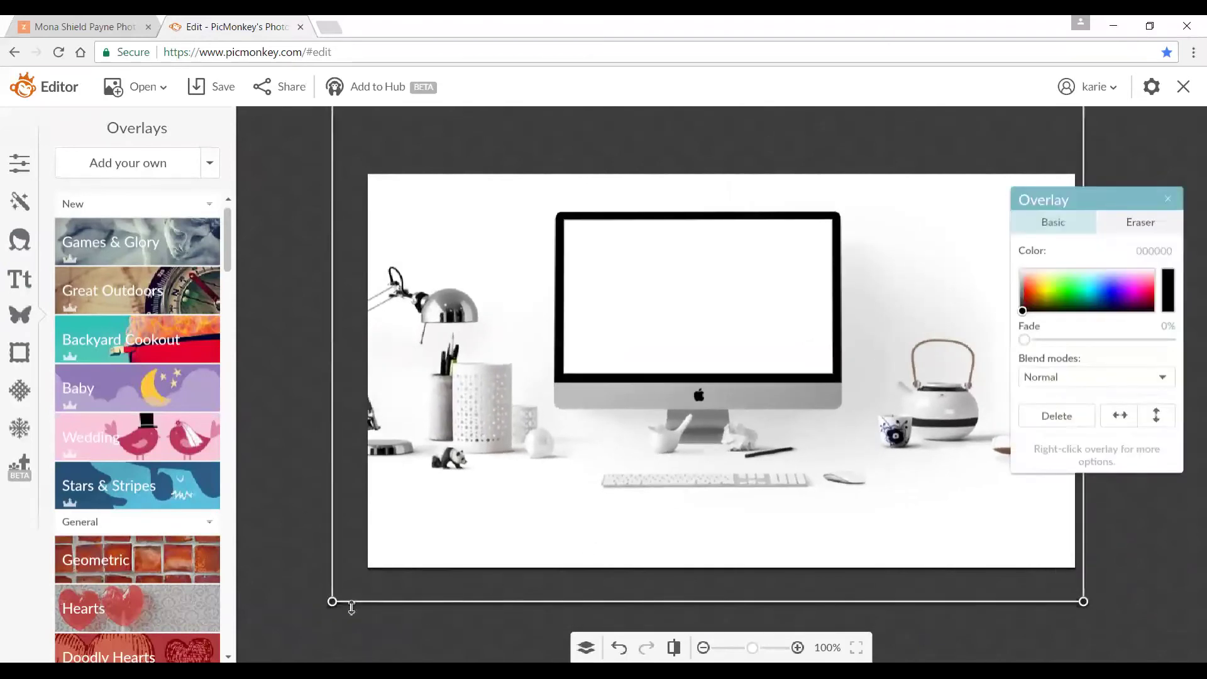
left_click_drag(332, 599, 370, 576)
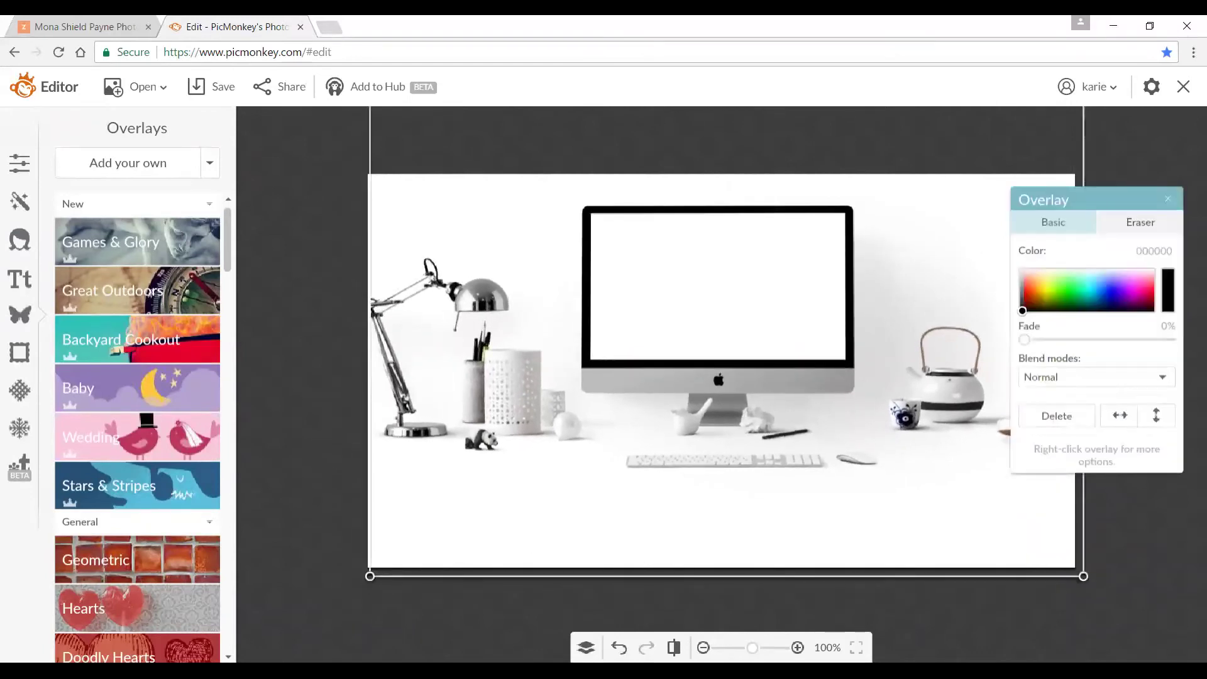
mouse_move(1082, 575)
left_mouse_down()
mouse_move(1054, 571)
mouse_move(1069, 570)
left_mouse_up()
left_click(324, 568)
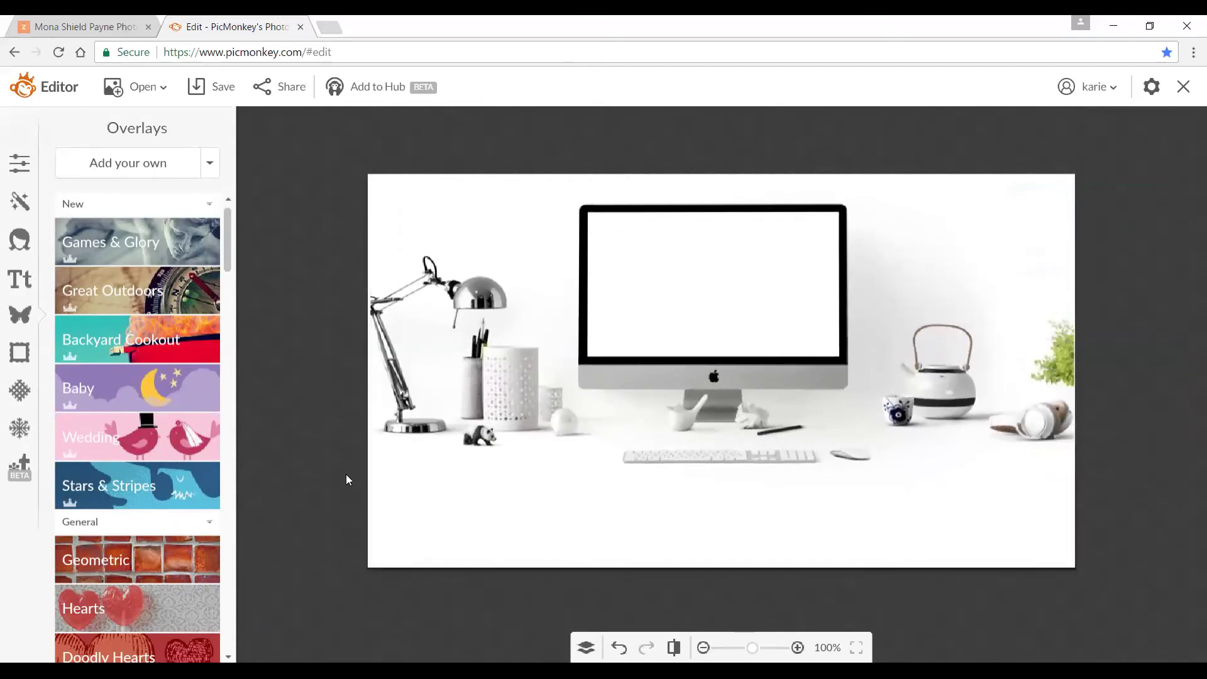
left_click_drag(716, 304, 722, 304)
left_click_drag(370, 295, 362, 297)
left_click(332, 376)
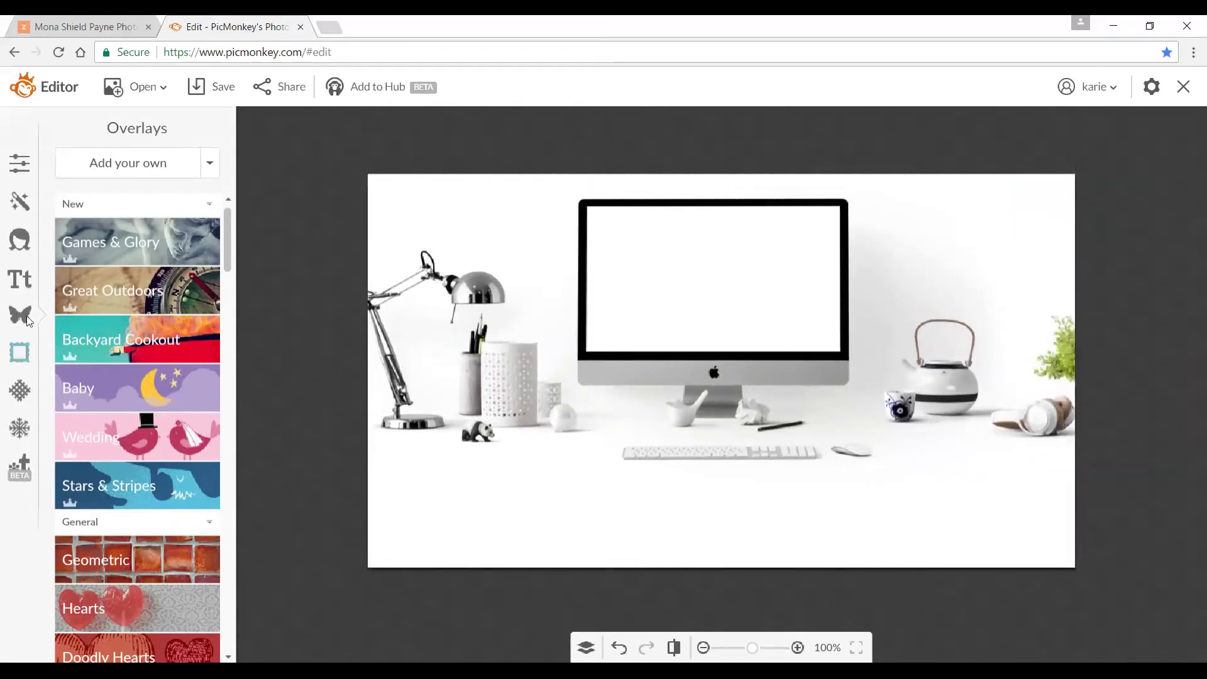
Add a geometric rectangle overlay and stretch it into a full-width band across the canvas below the keyboard
left_click(121, 562)
left_click(64, 604)
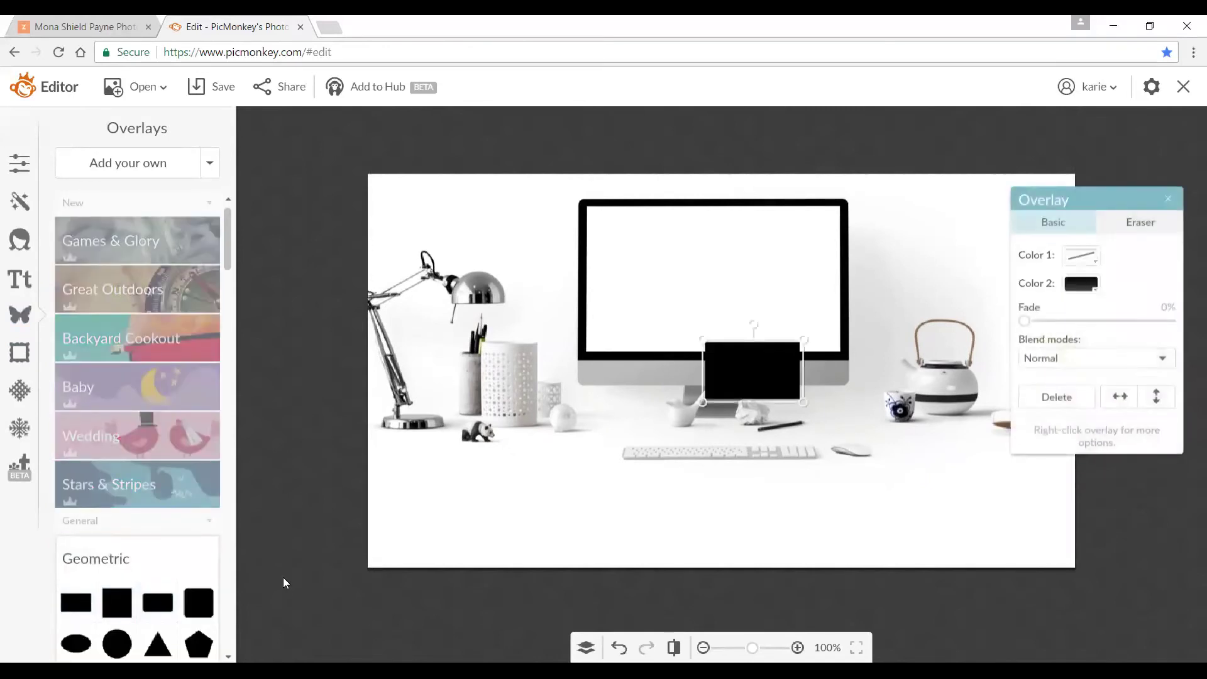
left_click_drag(702, 401, 360, 406)
left_click_drag(446, 372, 443, 504)
left_click_drag(784, 506, 1096, 495)
left_click_drag(857, 534, 862, 554)
left_click(447, 610)
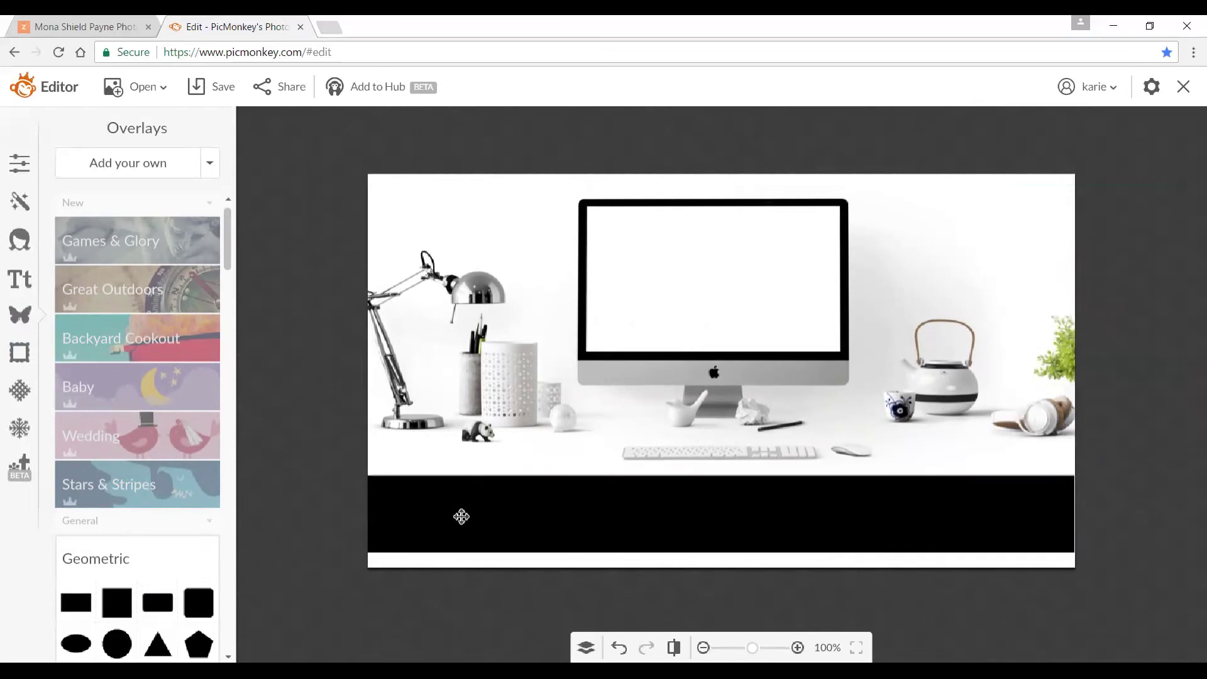
Change the black band's fill to bright red and set its fade to 7%
left_click(461, 516)
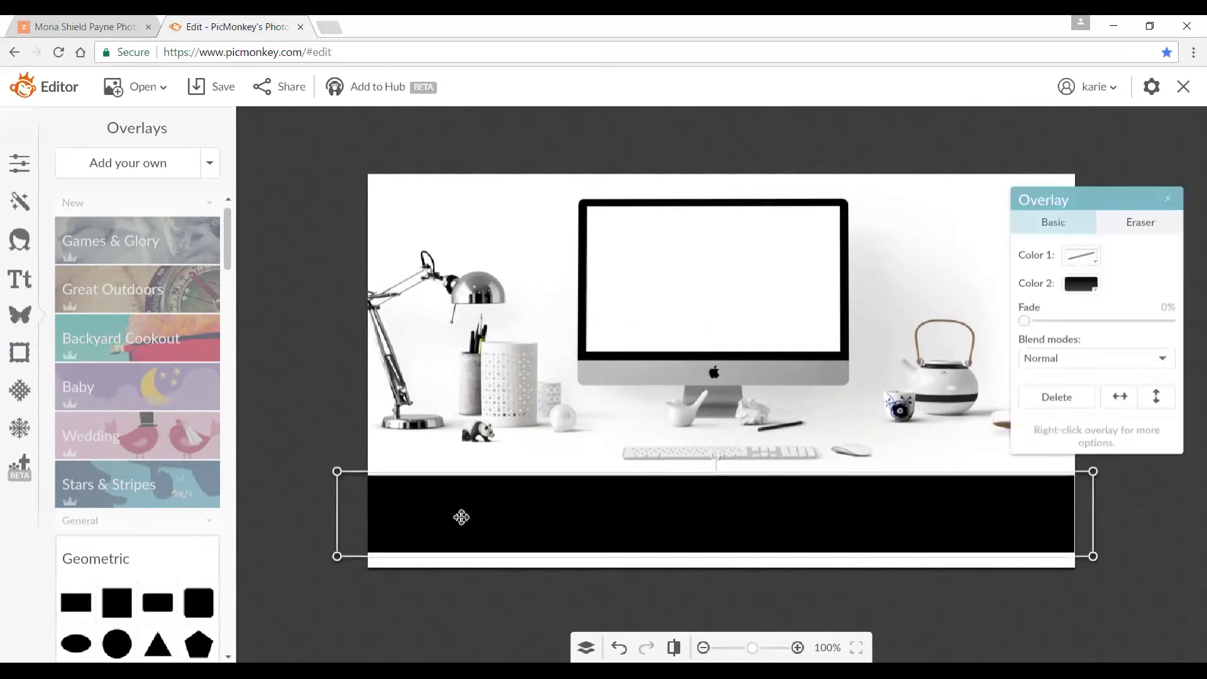
left_click(1095, 286)
left_click(1078, 382)
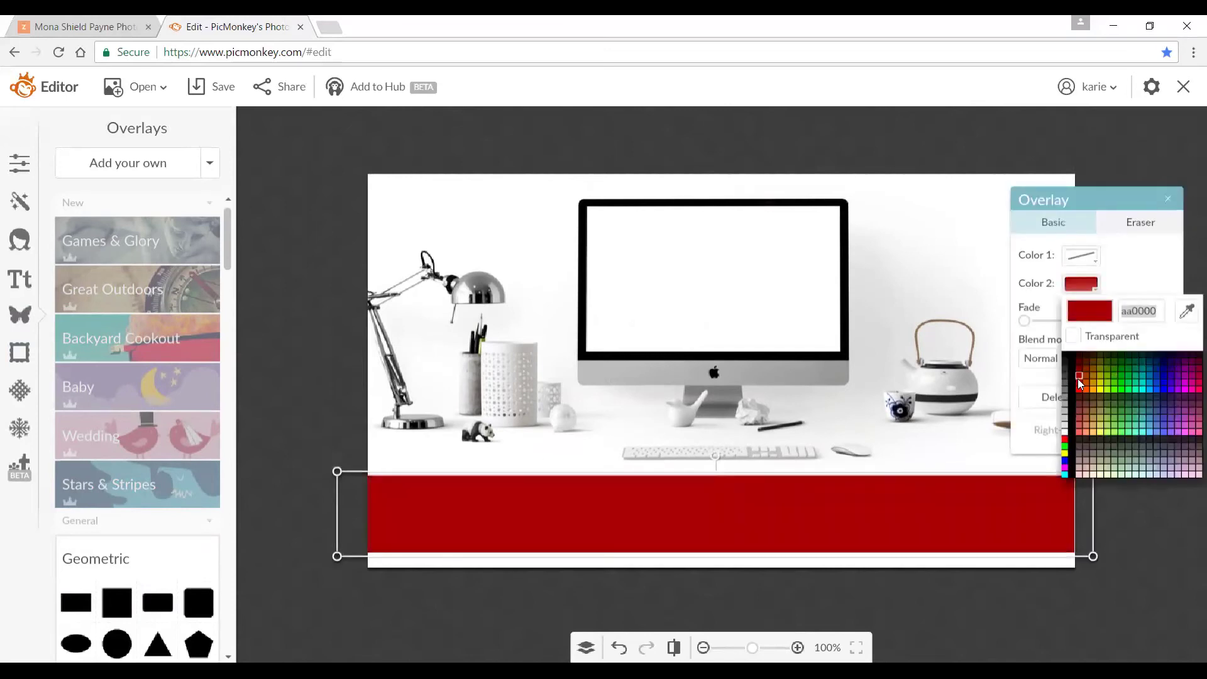
left_click(1079, 389)
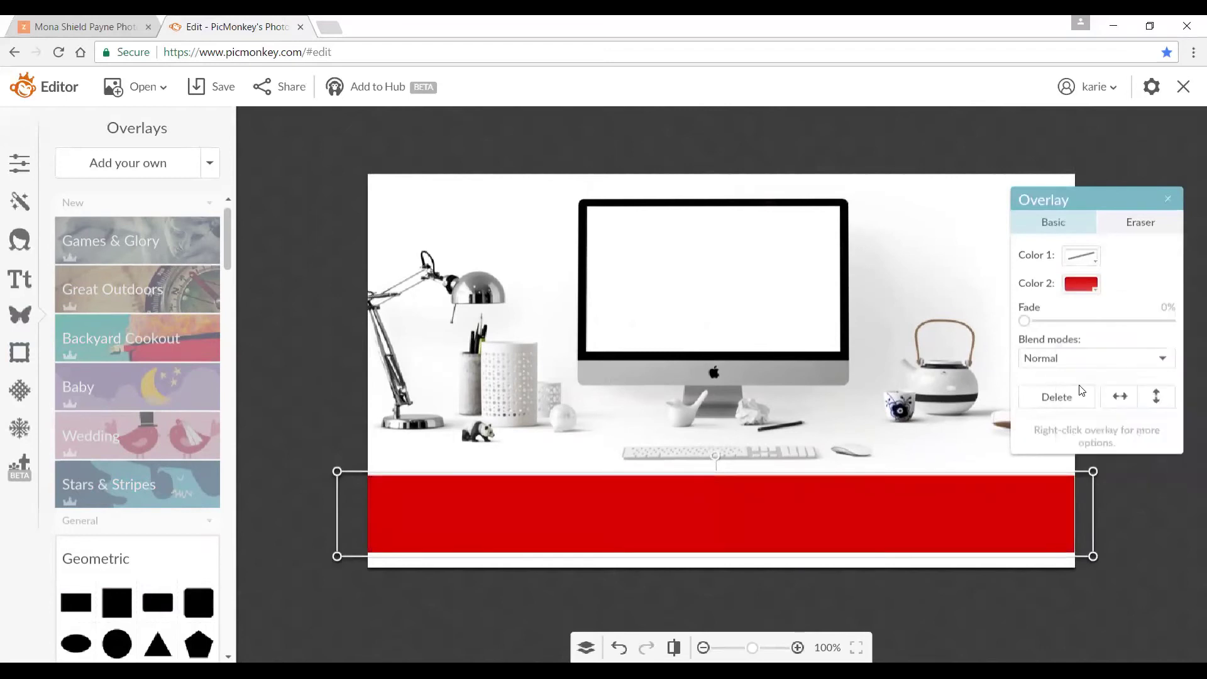
left_click(1113, 484)
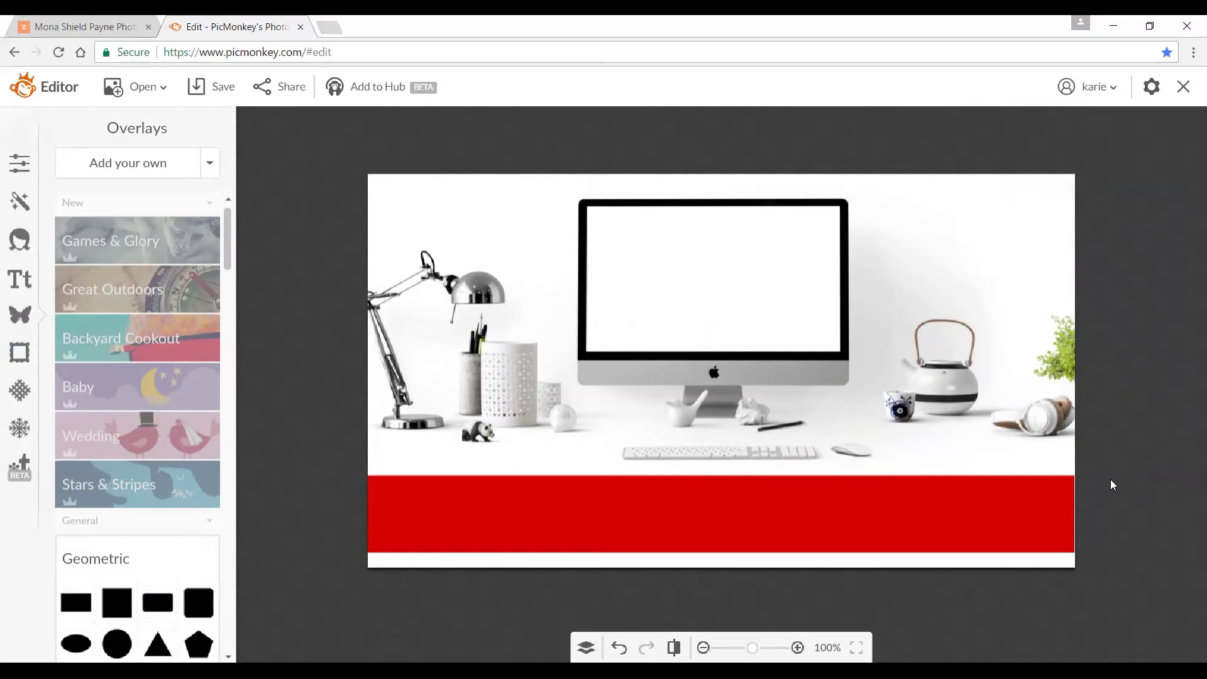
left_click(926, 498)
left_click_drag(1068, 320, 1032, 324)
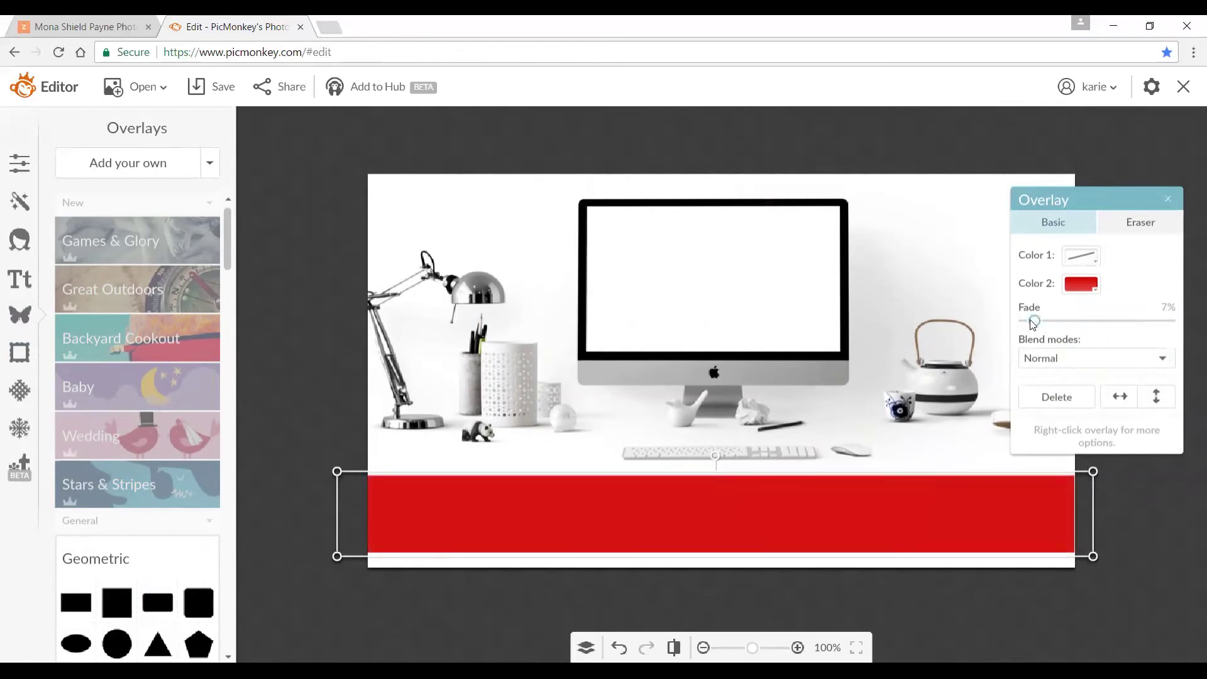
left_click(1144, 470)
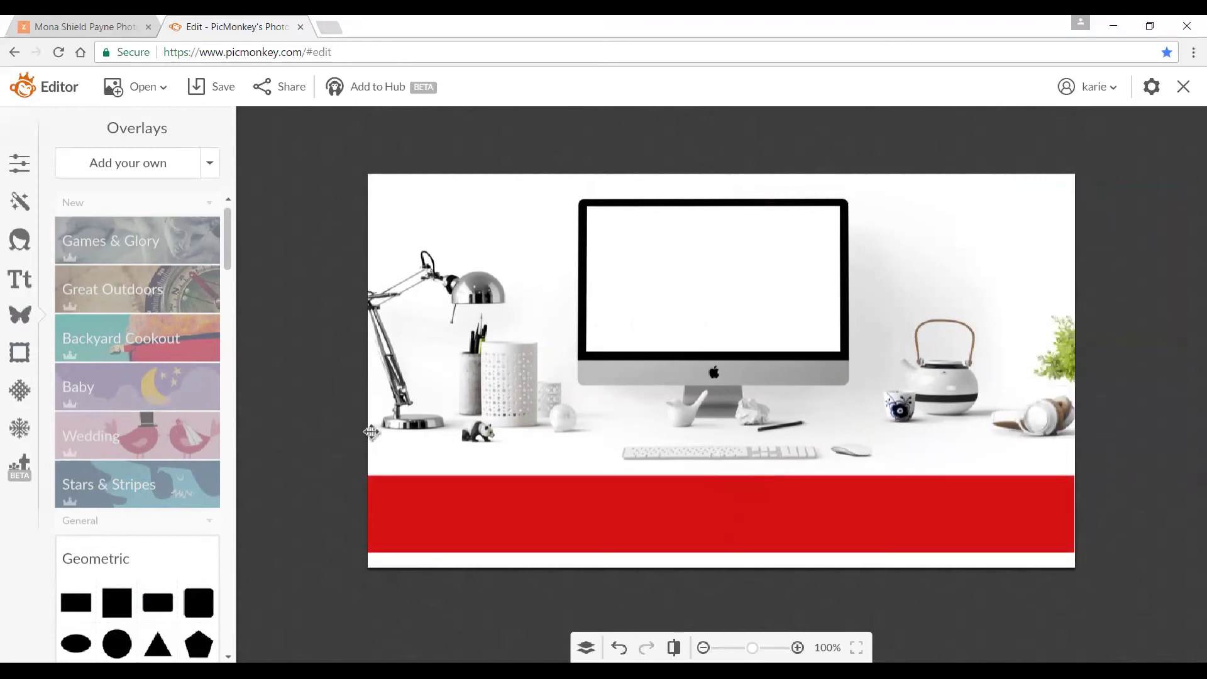
Make the red band slightly taller and reposition it just below the keyboard, leaving a thin white strip beneath
left_click(398, 506)
mouse_move(398, 471)
left_mouse_down()
mouse_move(414, 297)
mouse_move(416, 455)
left_mouse_up()
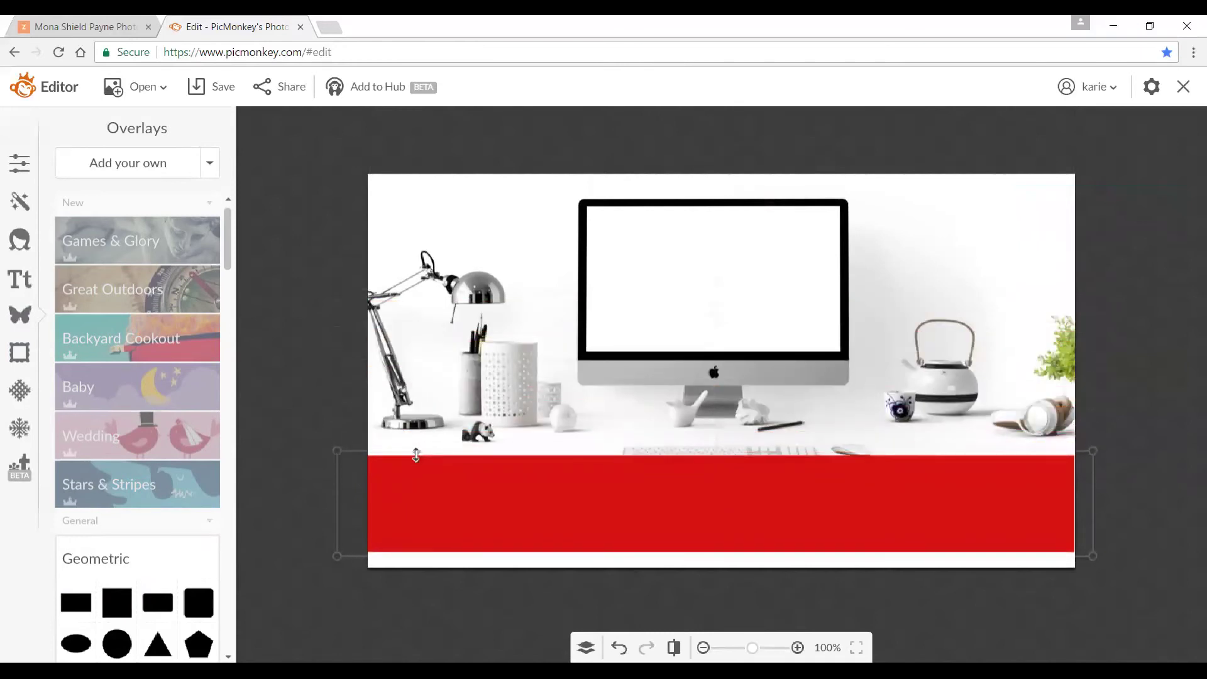
left_click_drag(458, 555, 427, 546)
mouse_move(432, 501)
left_mouse_down()
mouse_move(426, 514)
mouse_move(439, 511)
left_mouse_up()
left_click(272, 395)
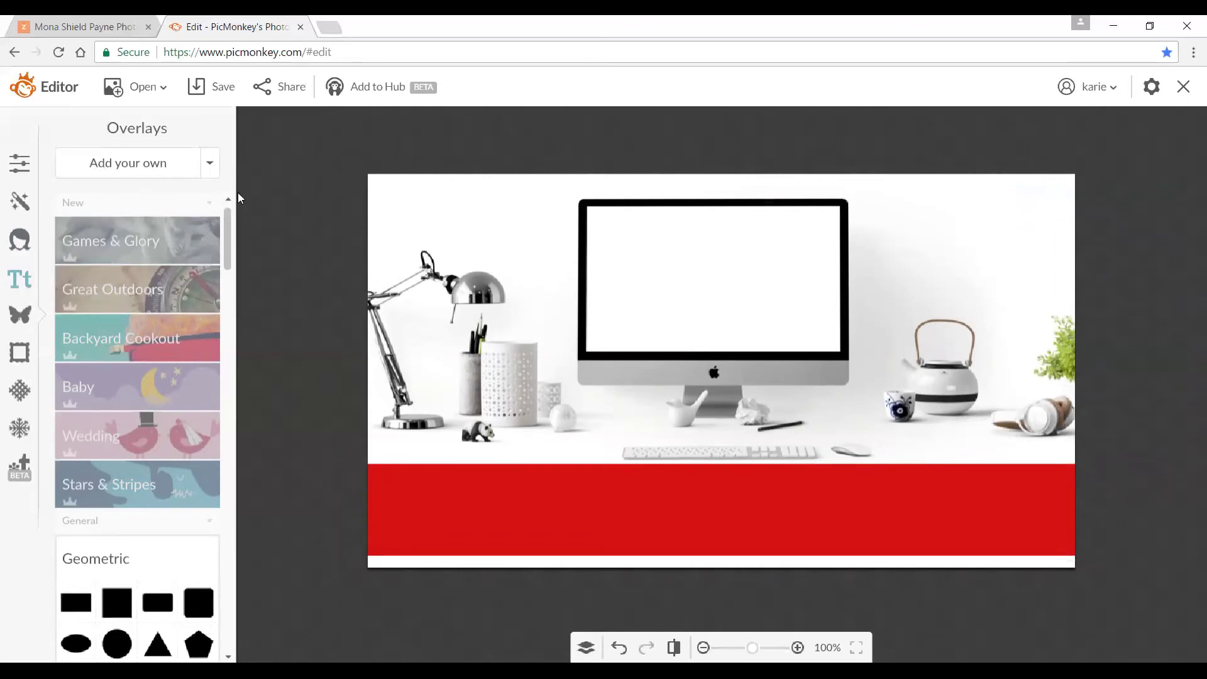
Add a text box in Arial over the monitor screen reading "Website Design"
left_click(177, 436)
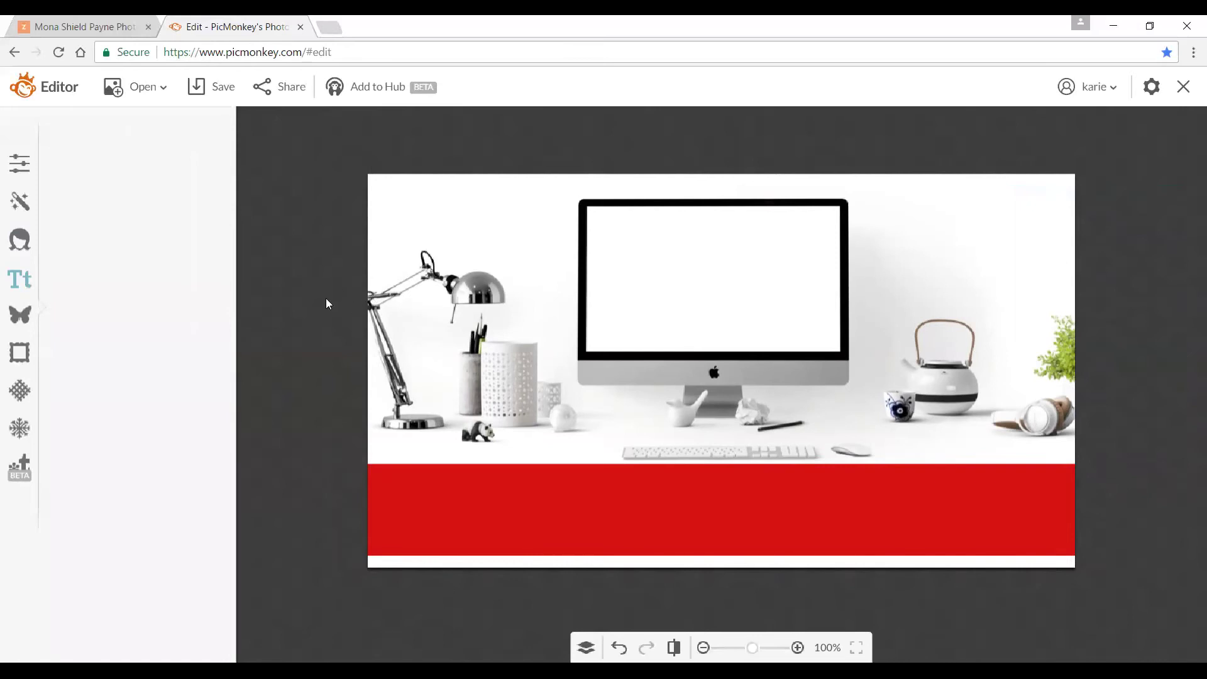
left_click_drag(743, 360, 684, 269)
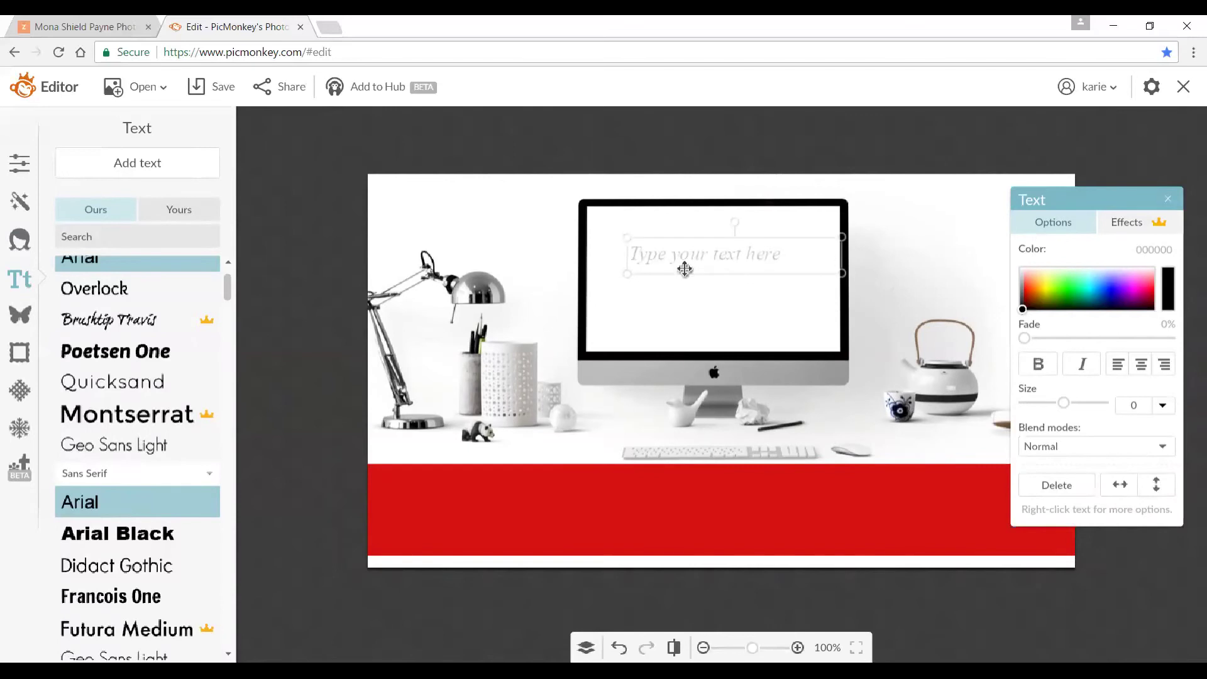
left_click(679, 259)
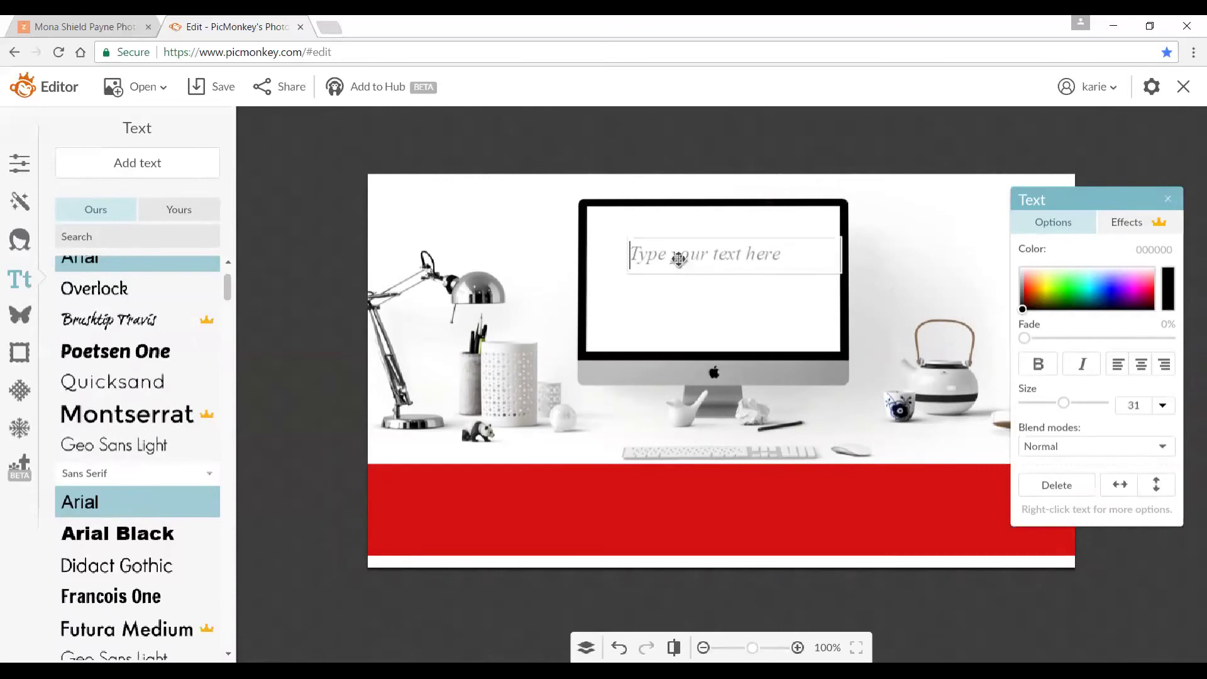
type("Website S")
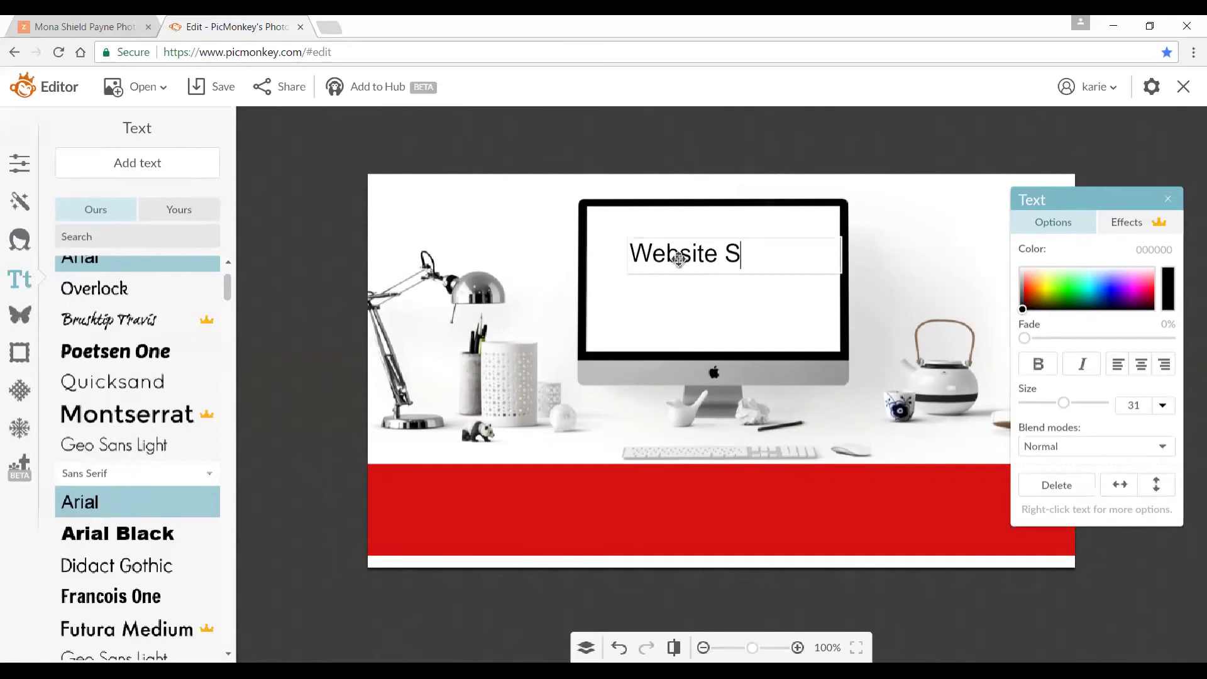
key("BackSpace")
type("Desgi")
key("BackSpace")
key("BackSpace")
type("ign")
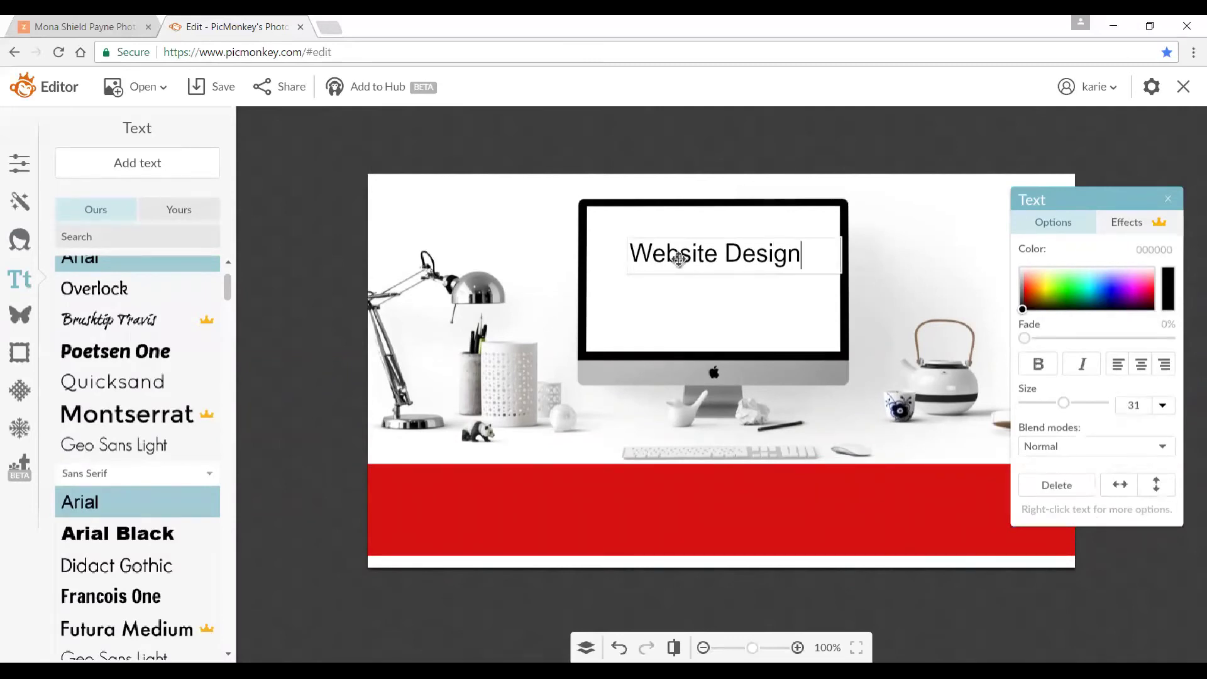
Recolour the "Website Design" text pale cream (fffcde) and apply a drop shadow effect to it
left_click(725, 255)
left_click_drag(803, 255, 629, 260)
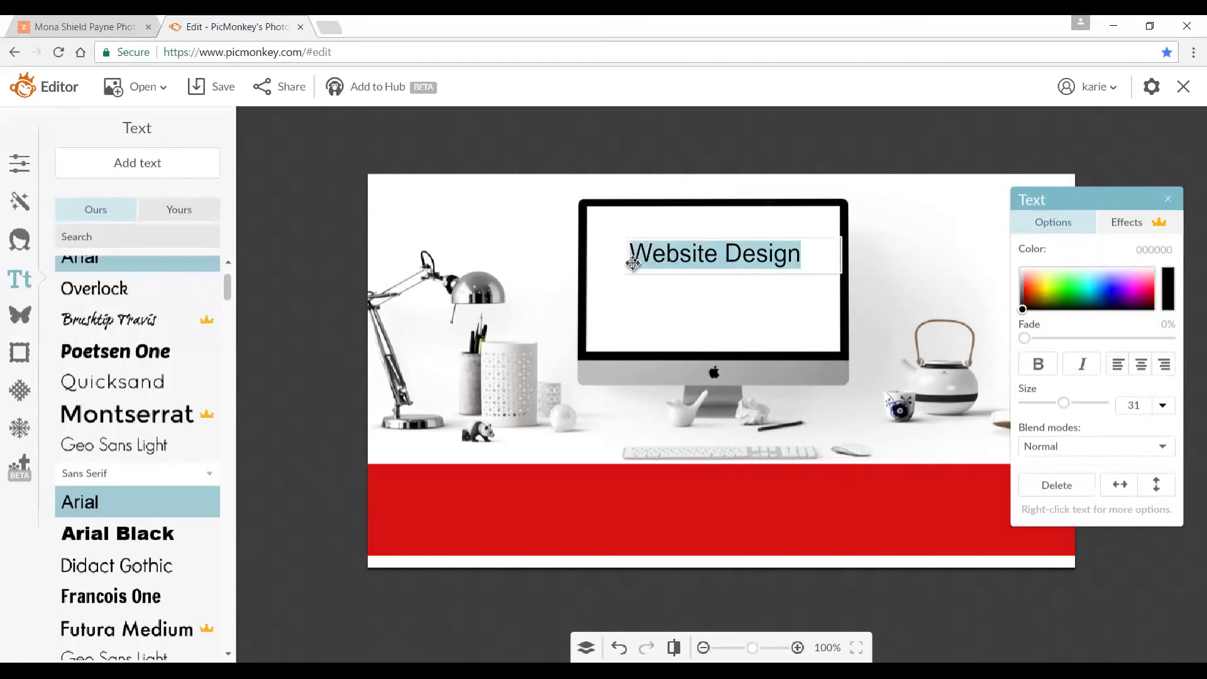
left_click(1045, 271)
left_click(1123, 233)
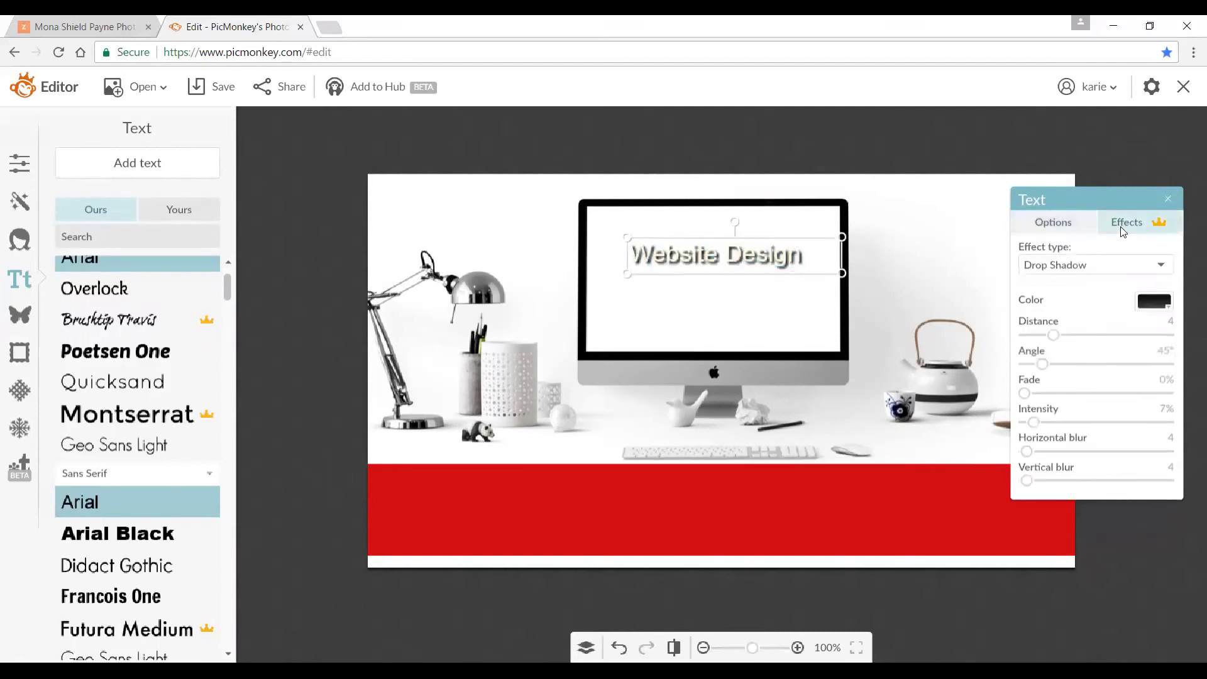
Enlarge the "Website Design" text to about size 84 and centre it over the red band
left_click_drag(842, 272, 1194, 358)
left_click_drag(1009, 290, 879, 527)
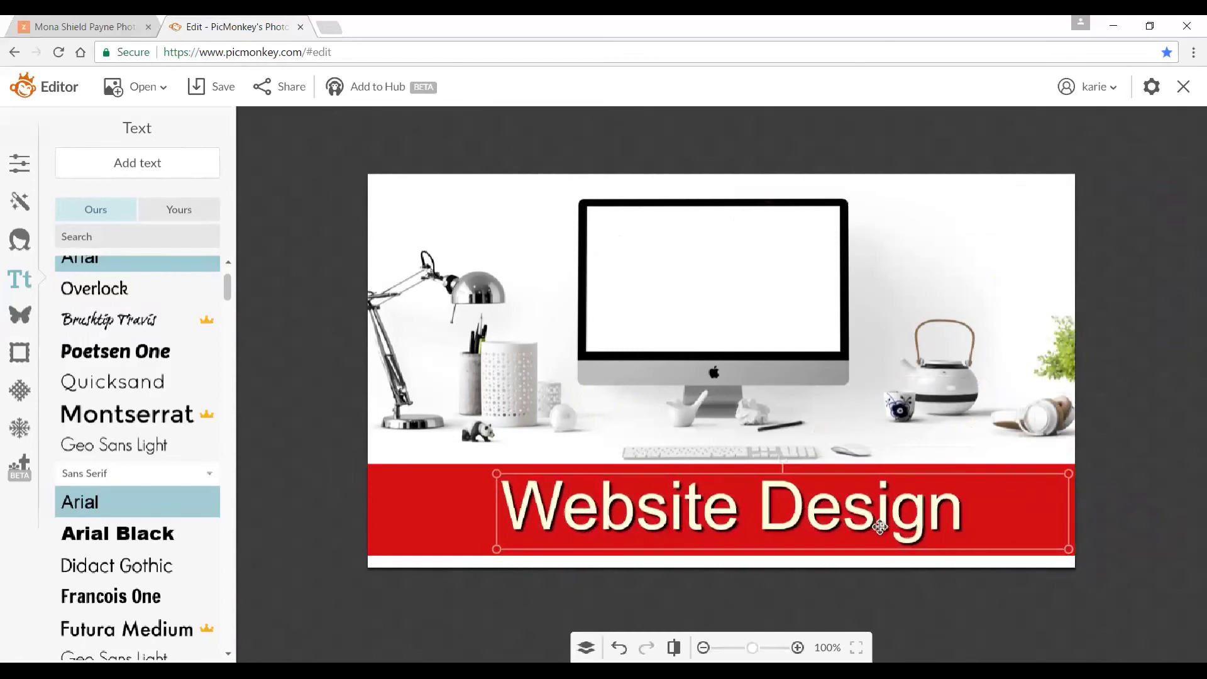
left_click(749, 608)
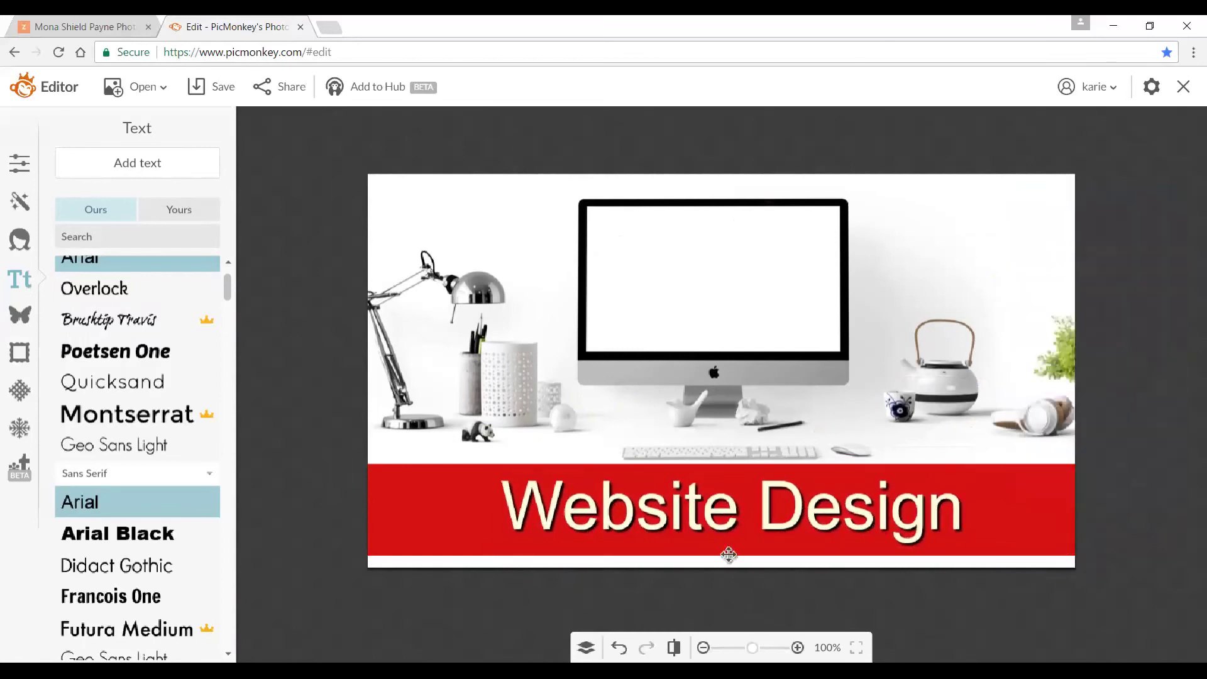
left_click(728, 498)
left_click_drag(727, 498, 721, 503)
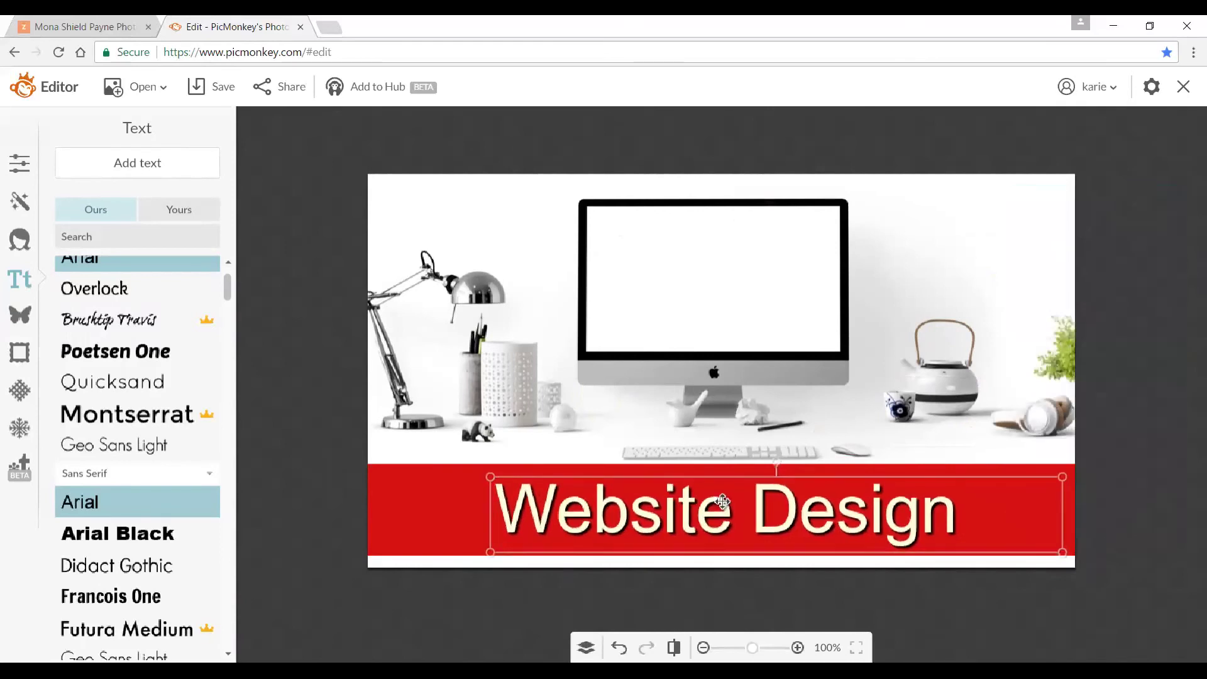
left_click(514, 593)
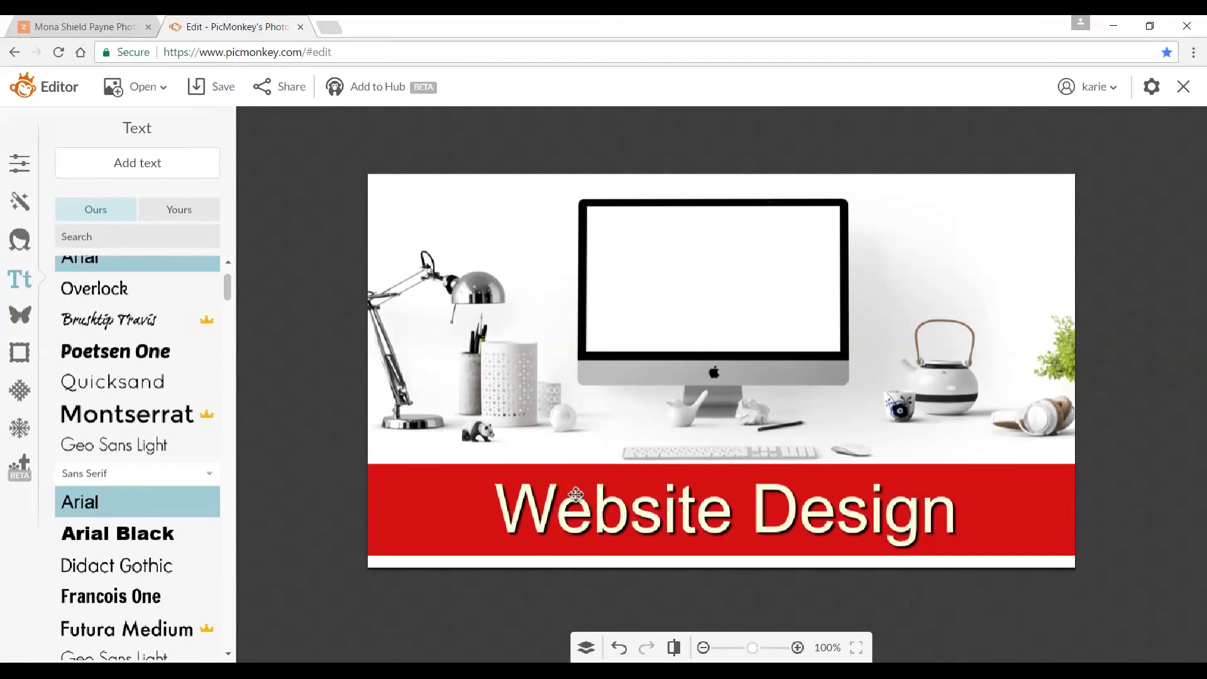
Move the red band off the canvas and recolour the "Website Design" text dark green (253300)
left_click_drag(479, 495, 465, 624)
left_click(540, 523)
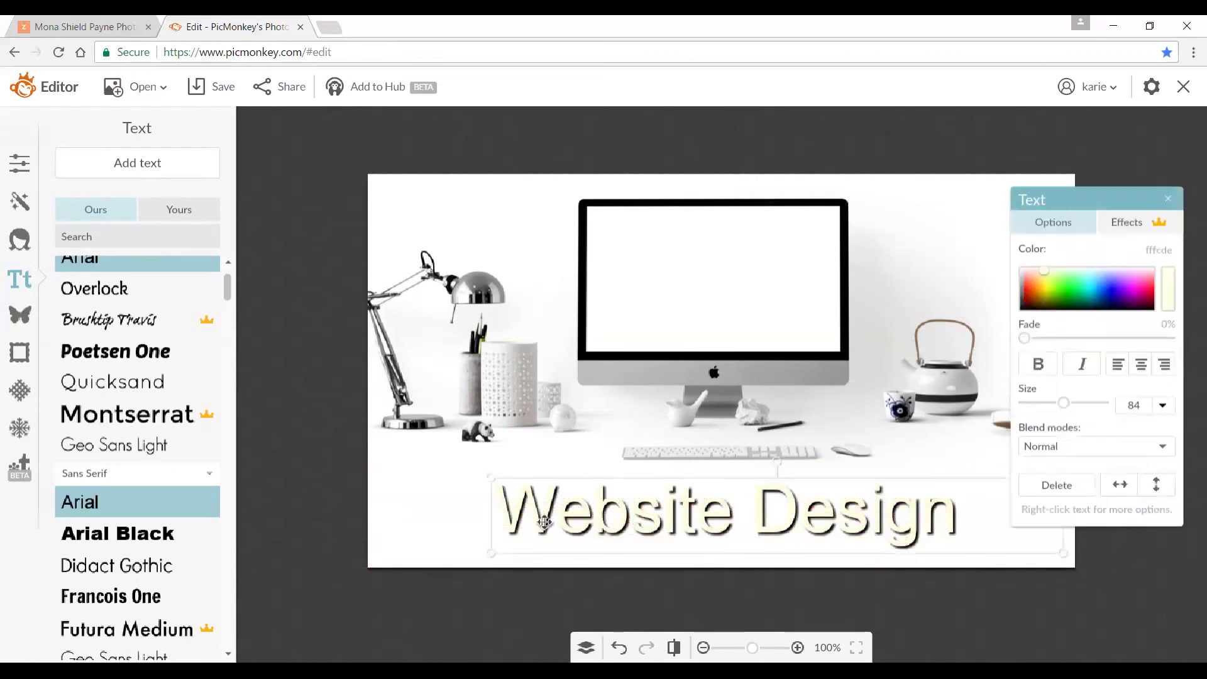
left_click_drag(1037, 290, 1050, 306)
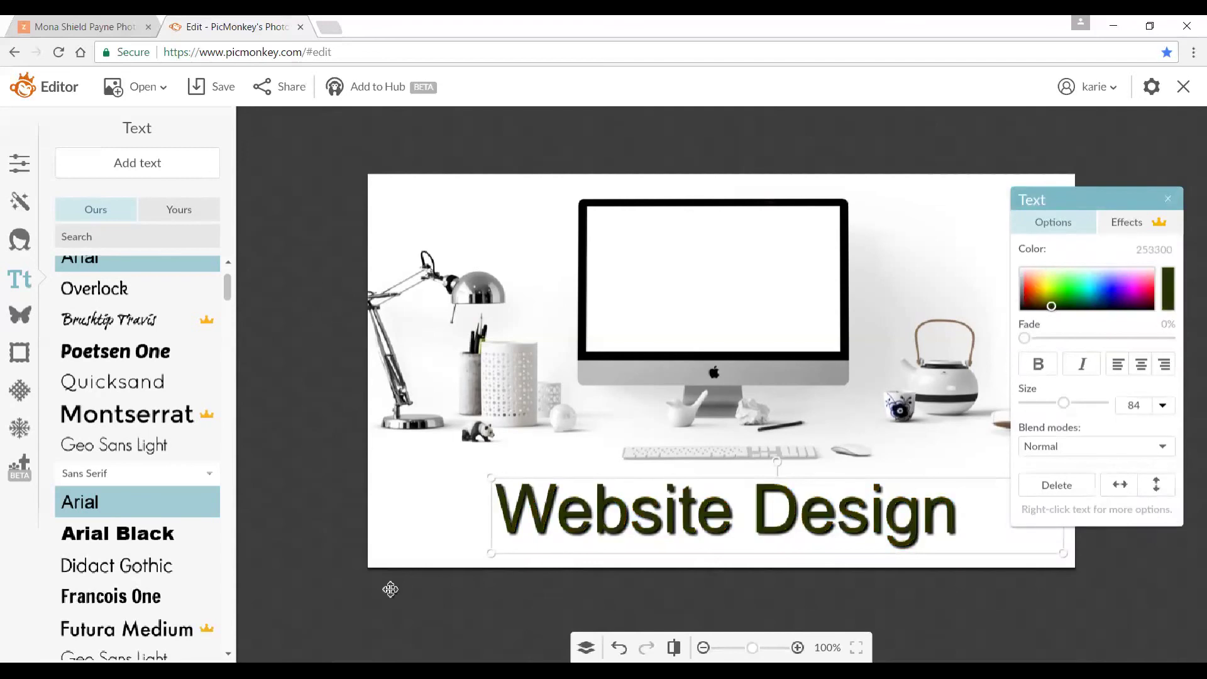
left_click(346, 484)
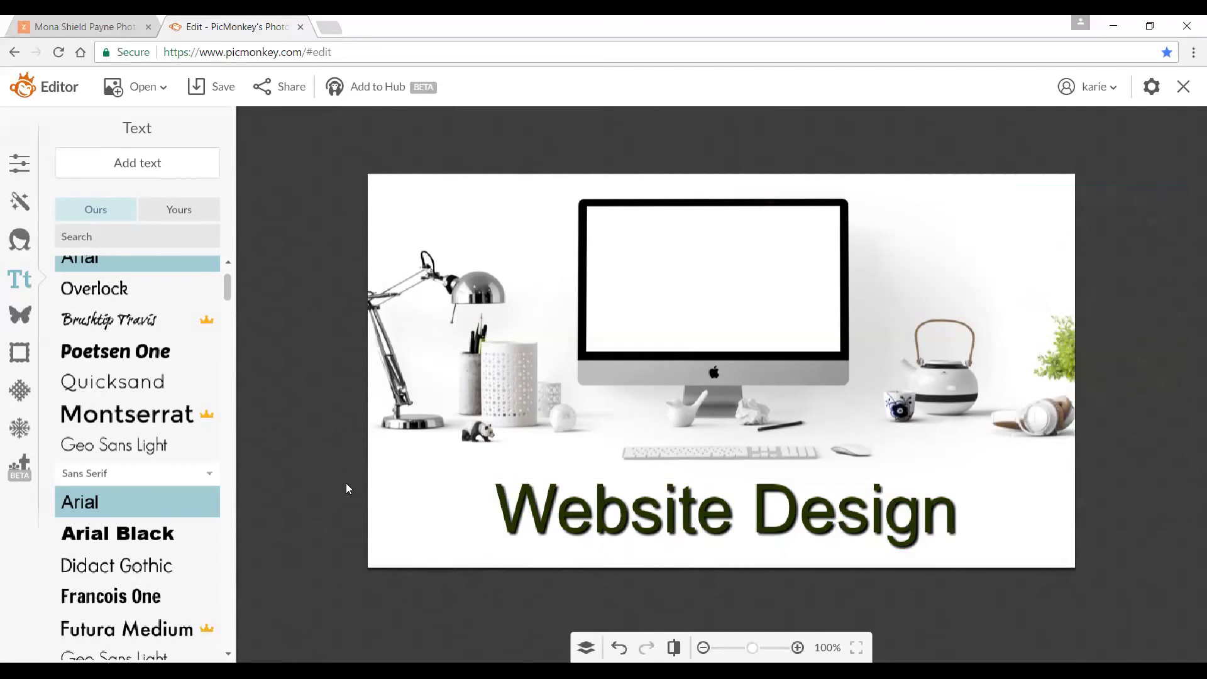
Select the whole "Website Design" text, recolour it bright magenta pink, and deselect it
left_click(565, 510)
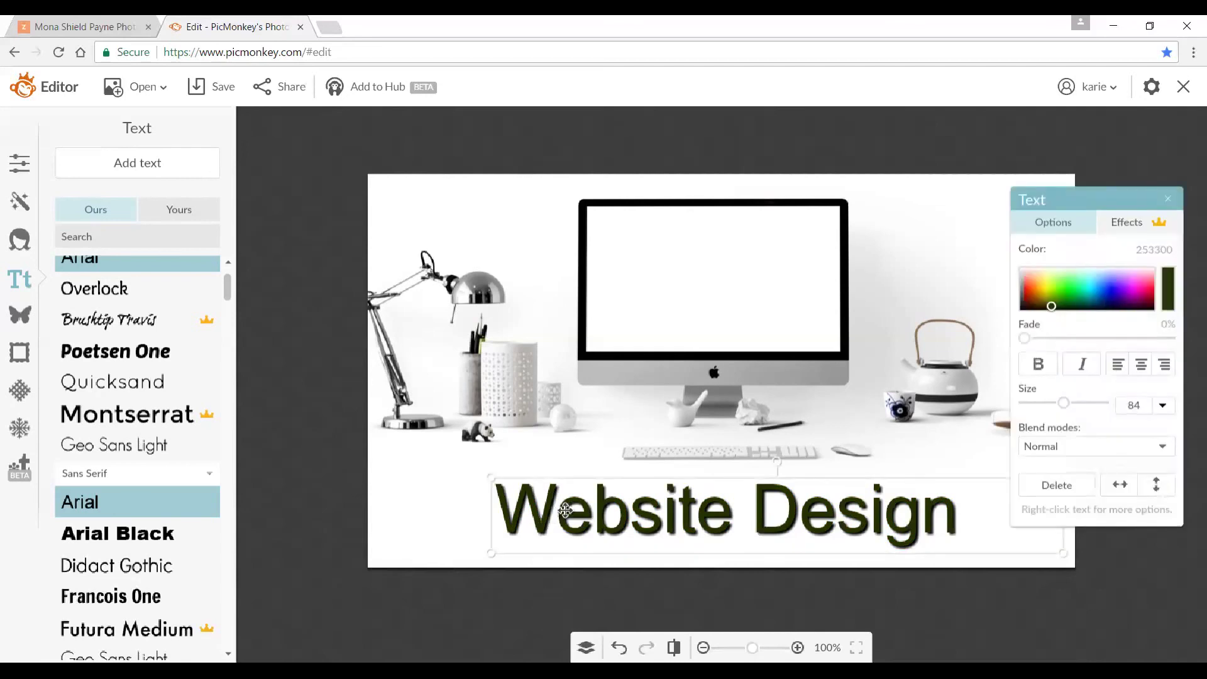
double_click(565, 511)
left_click(1127, 277)
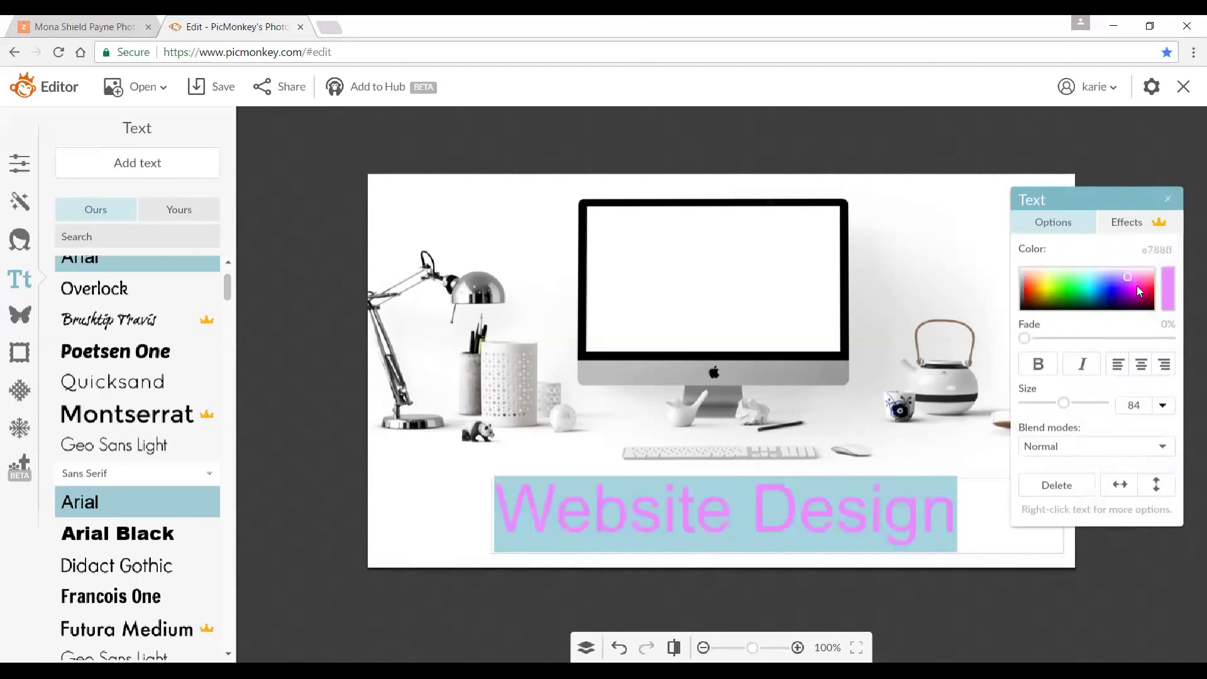
left_click(345, 388)
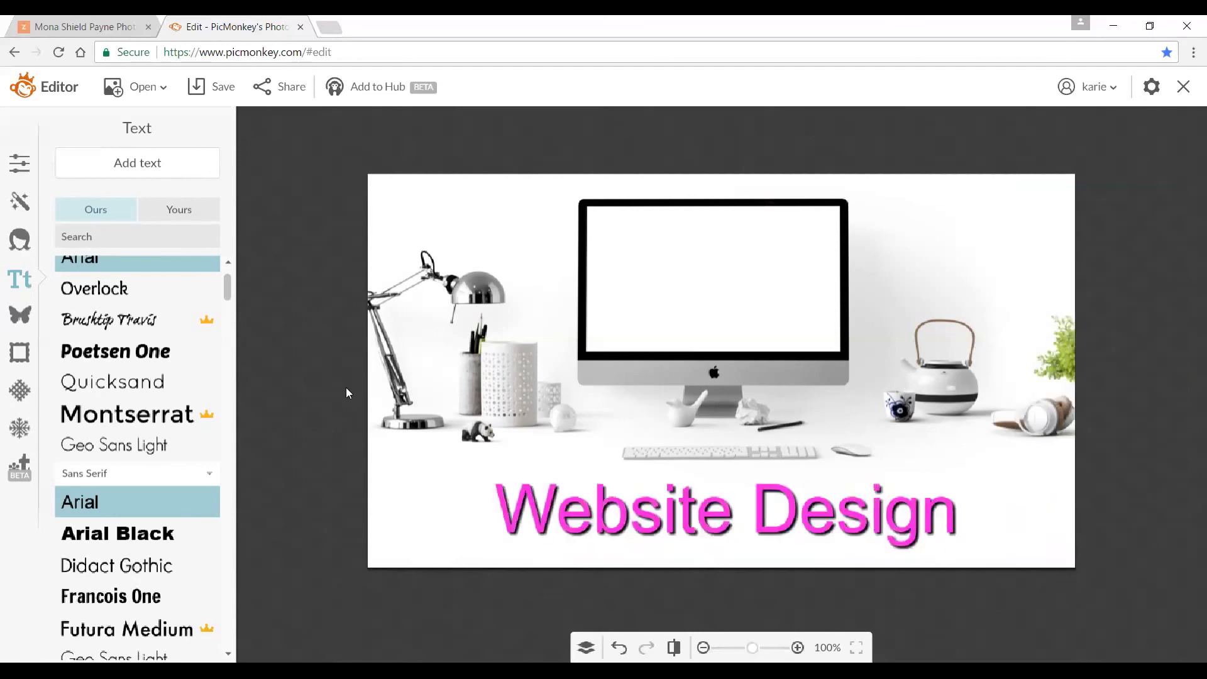